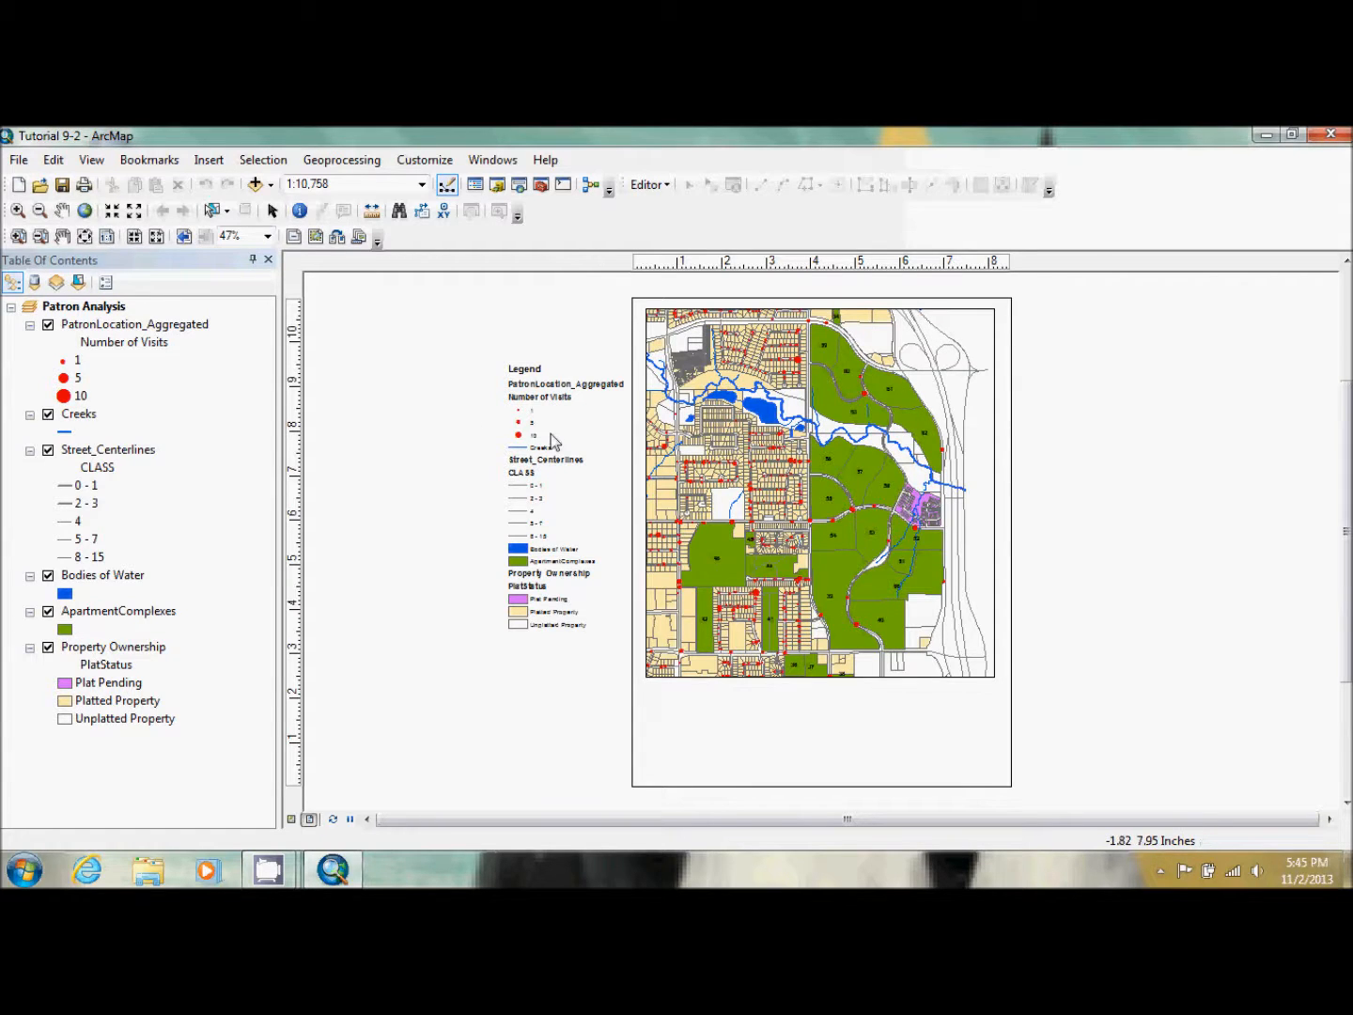
- Rename the PatronLocation_Aggregated layer to Library Patron Locations
{"action": "left_click", "coordinate": [19, 236]}
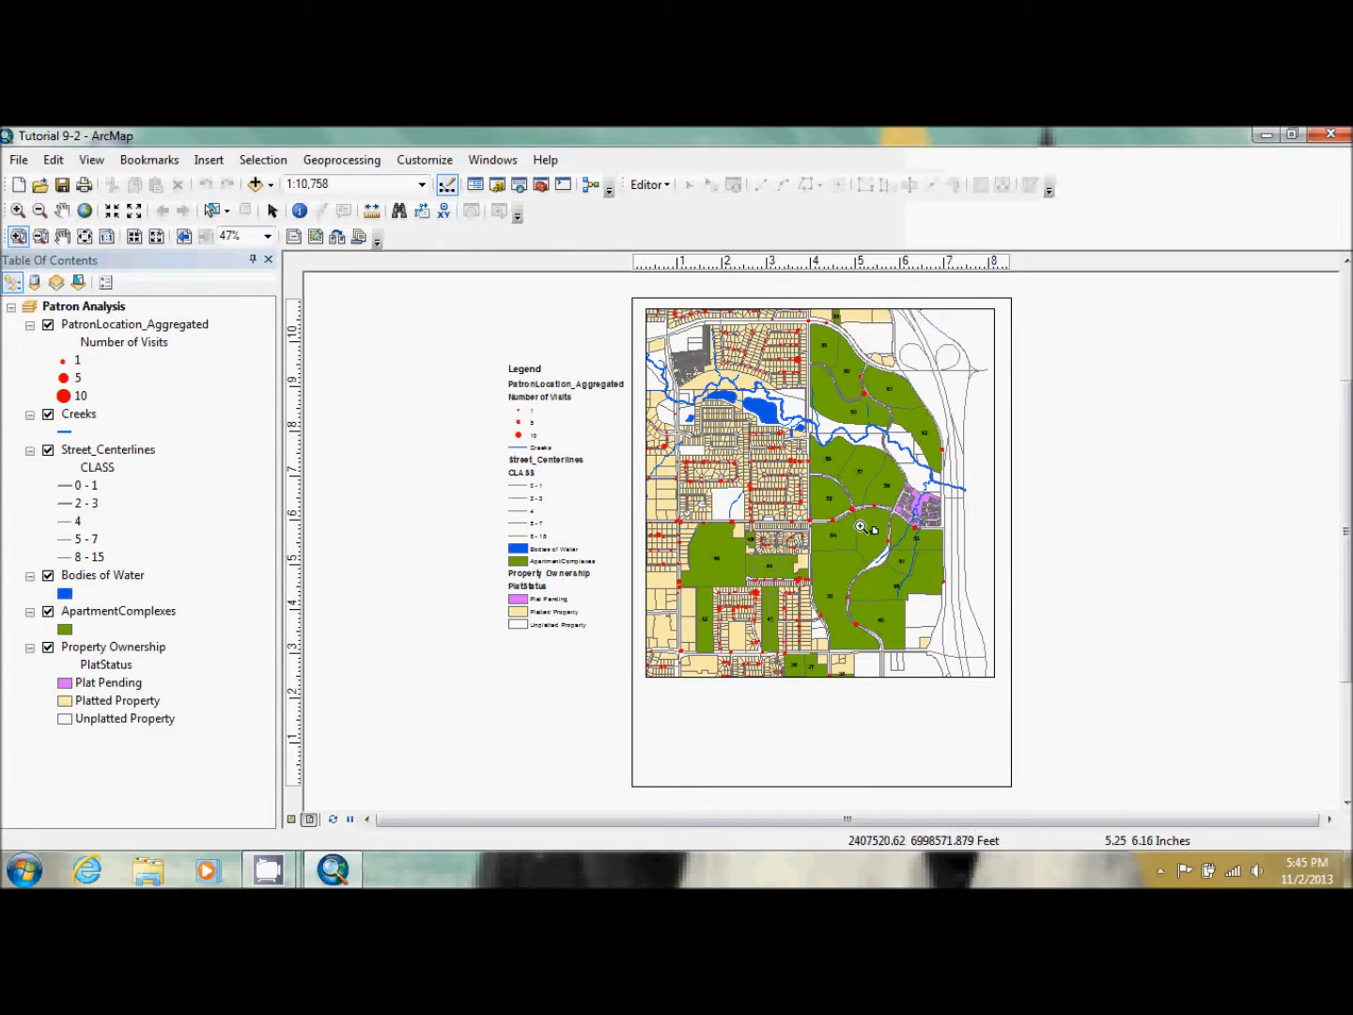
{"action": "left_click_drag", "start_coordinate": [499, 347], "coordinate": [636, 643]}
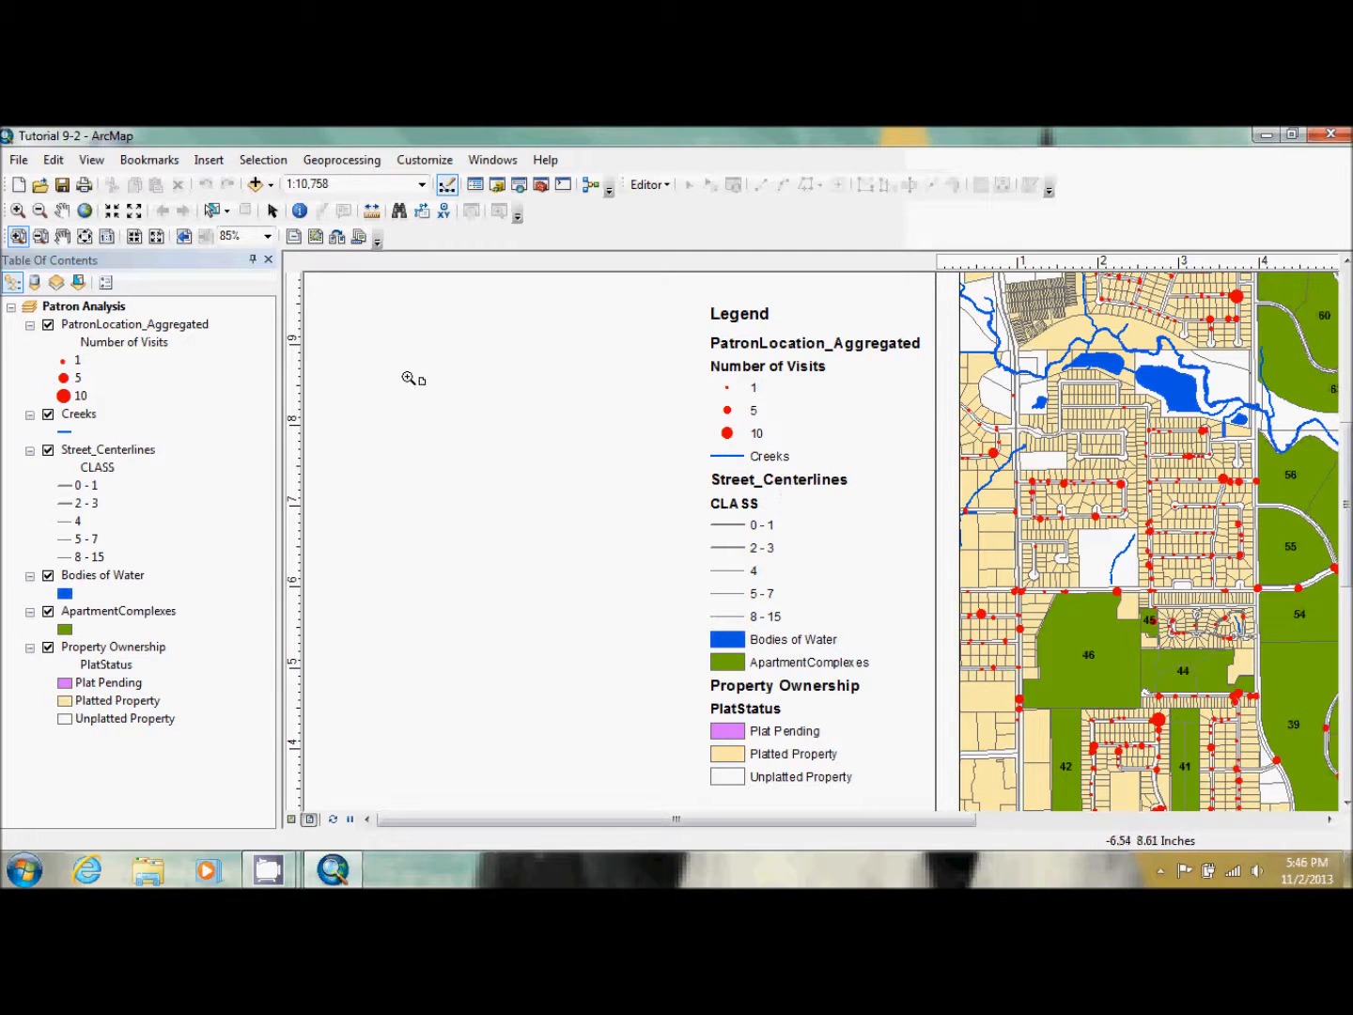
{"action": "left_click", "coordinate": [165, 327]}
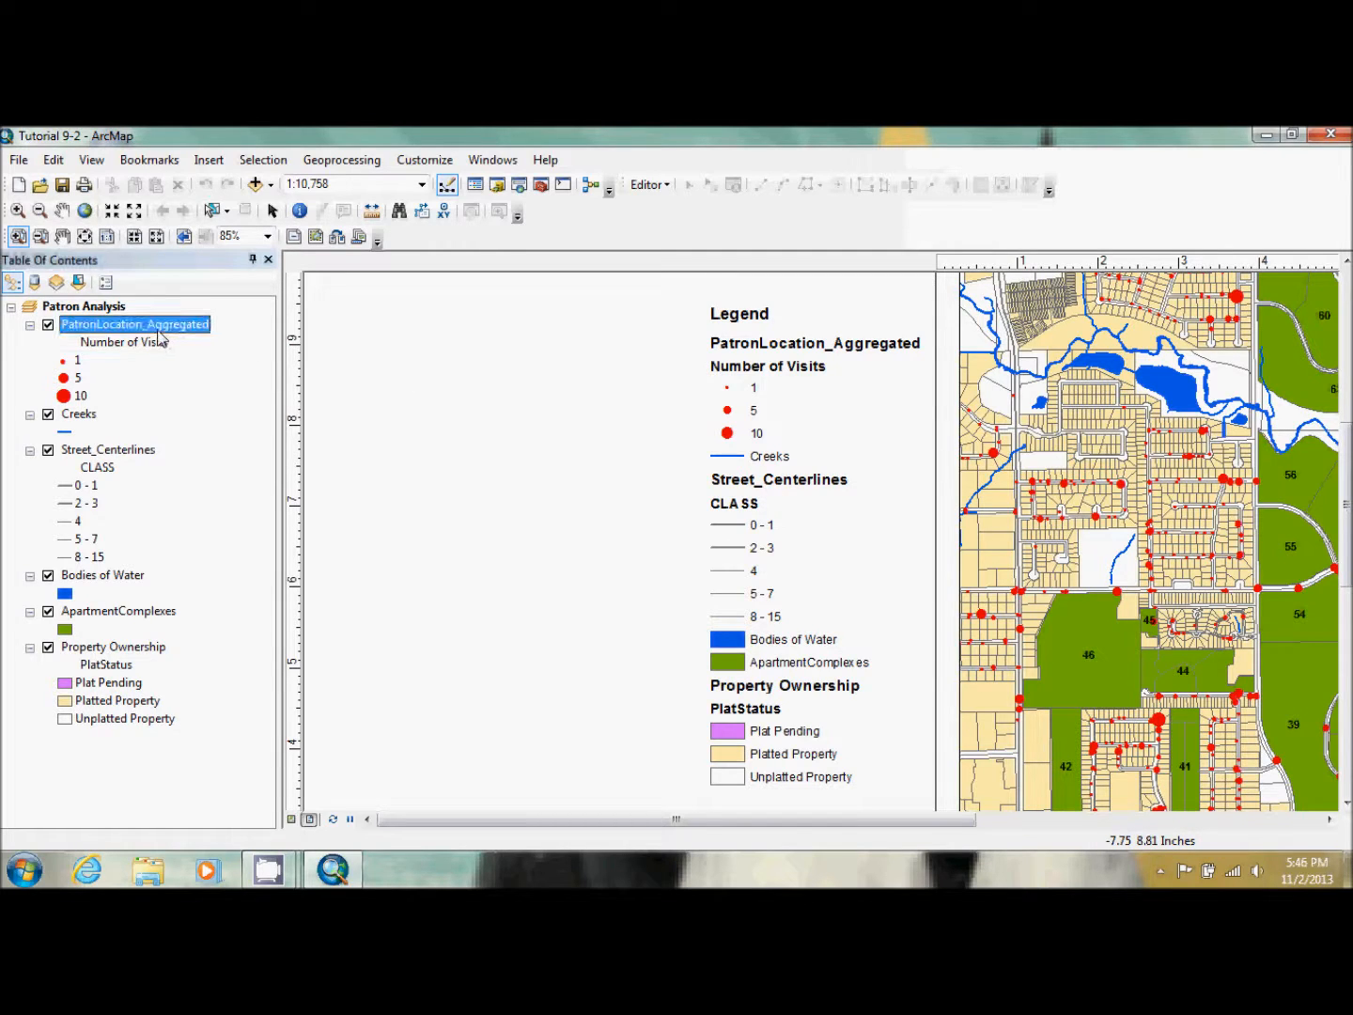
{"action": "left_click", "coordinate": [153, 325]}
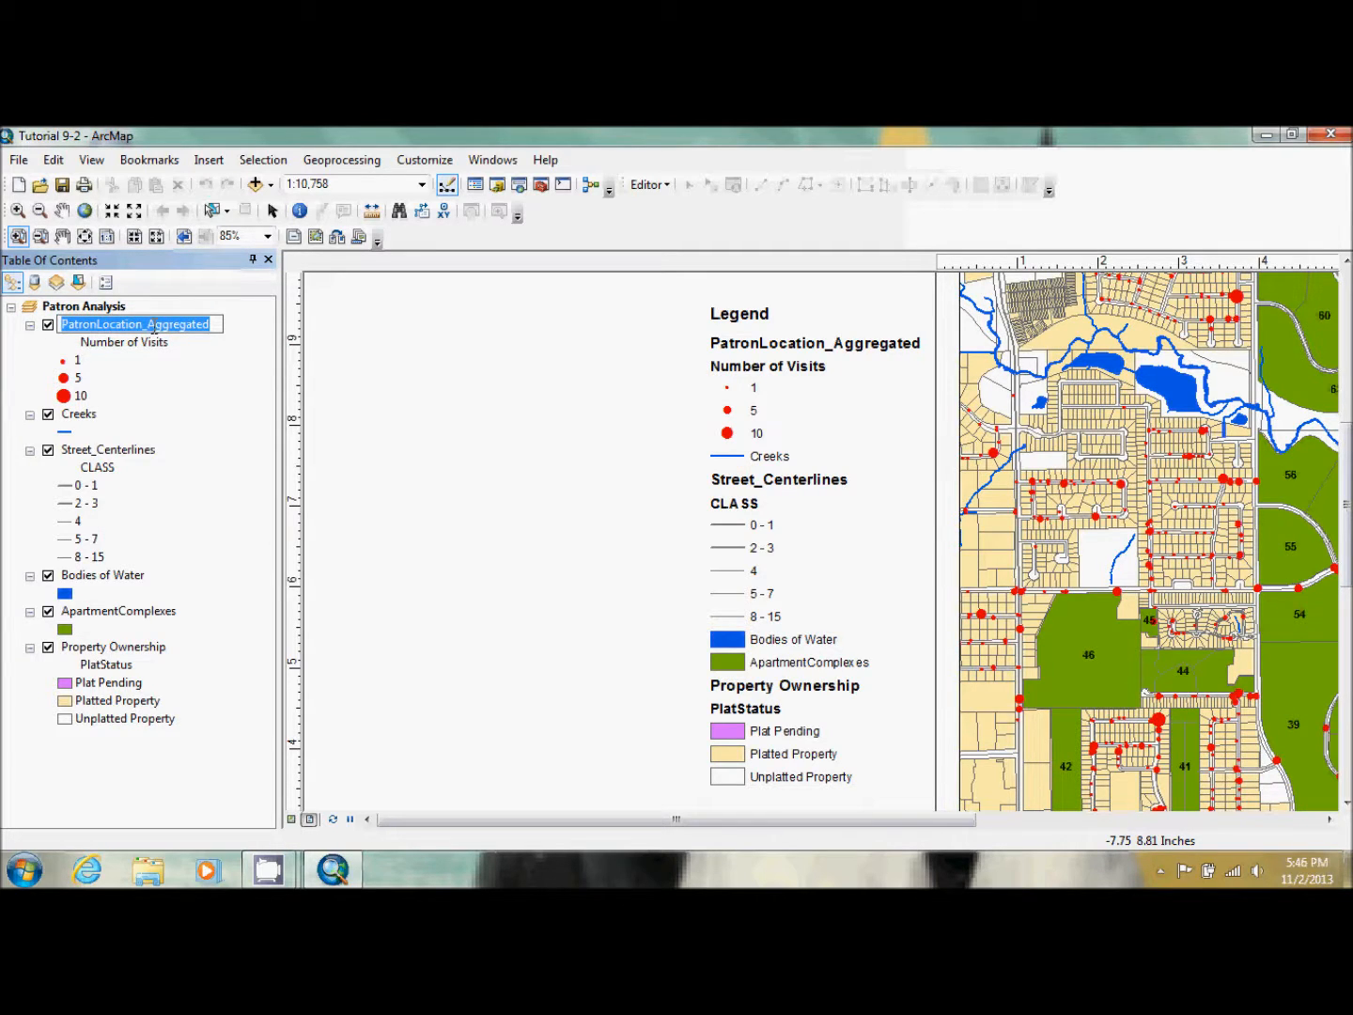
{"action": "type", "text": "Libra"}
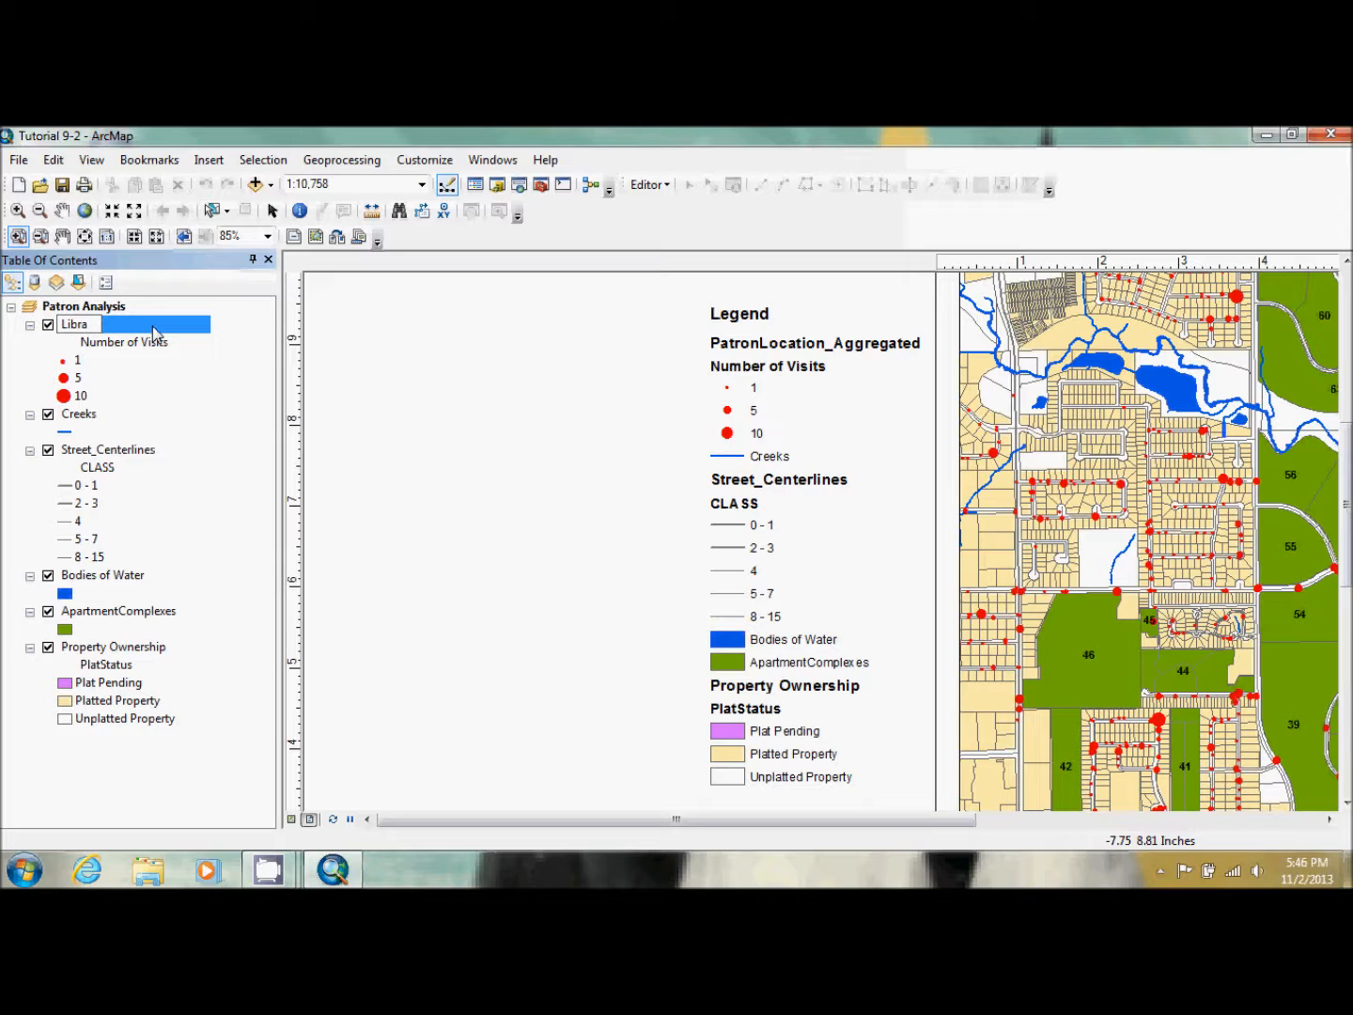
{"action": "type", "text": "ry Patron Locations"}
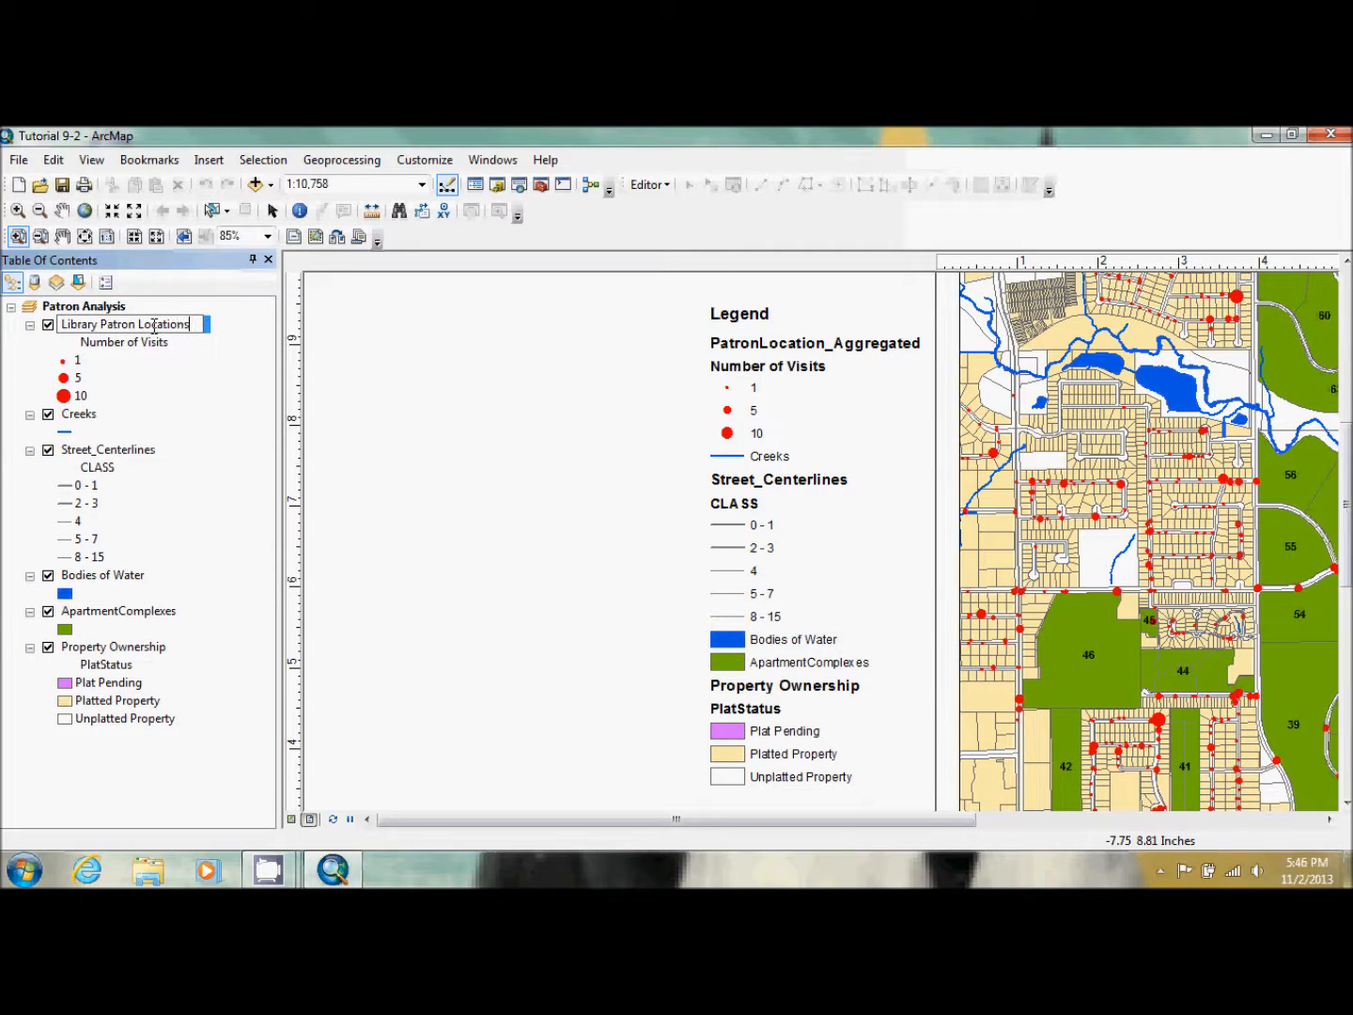
{"action": "key", "text": "Return"}
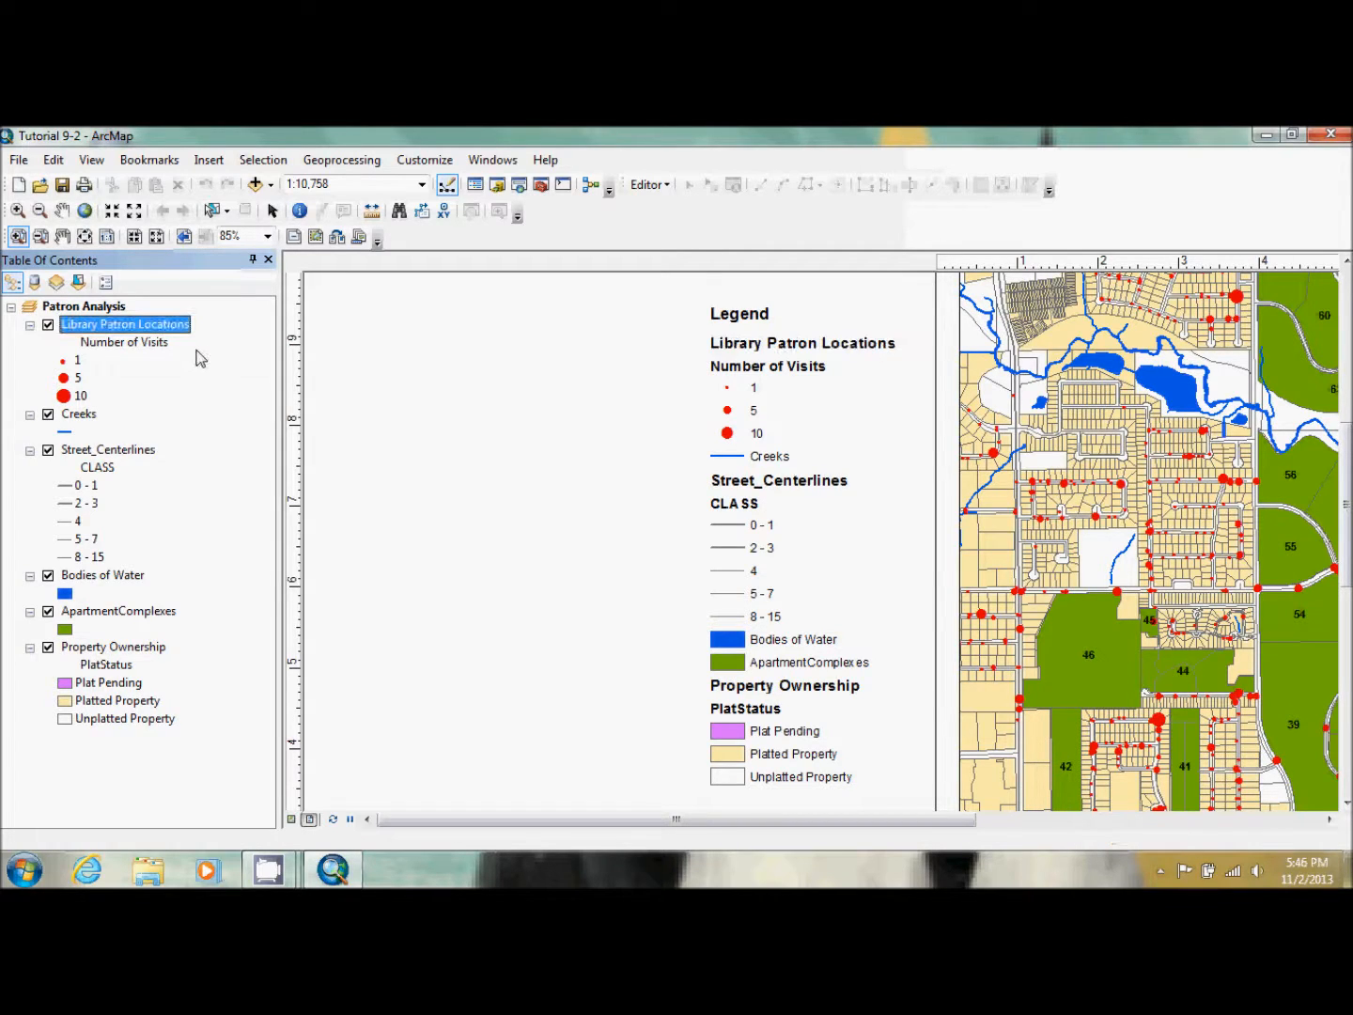
- Check the general properties of the Library Patron Locations layer, including its layer name setting
{"action": "double_click", "coordinate": [106, 325]}
{"action": "left_click", "coordinate": [402, 274]}
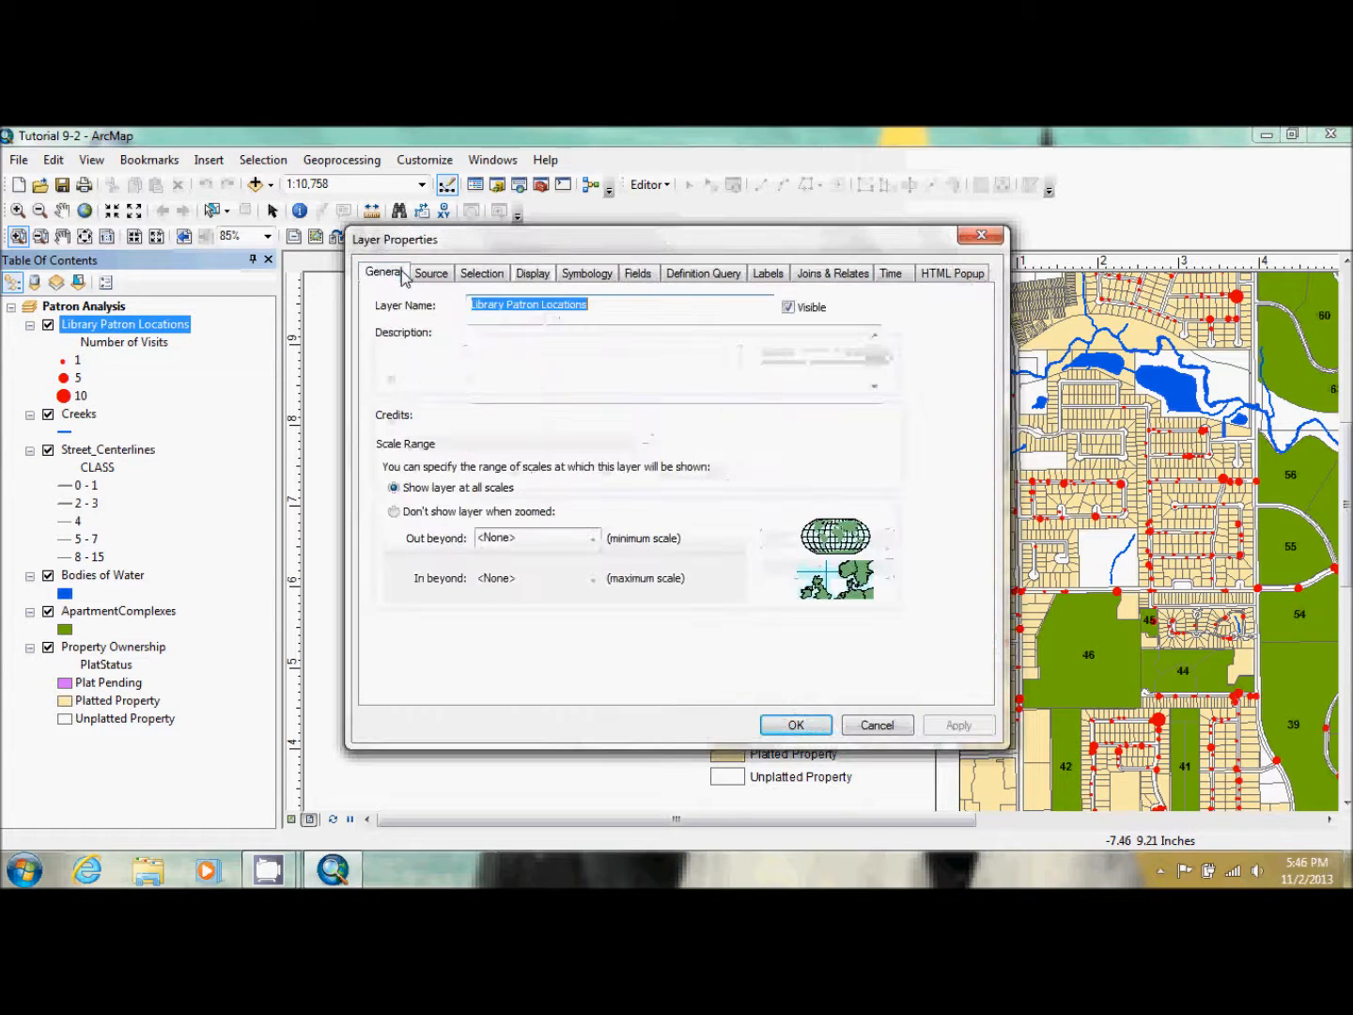
{"action": "left_click", "coordinate": [980, 235]}
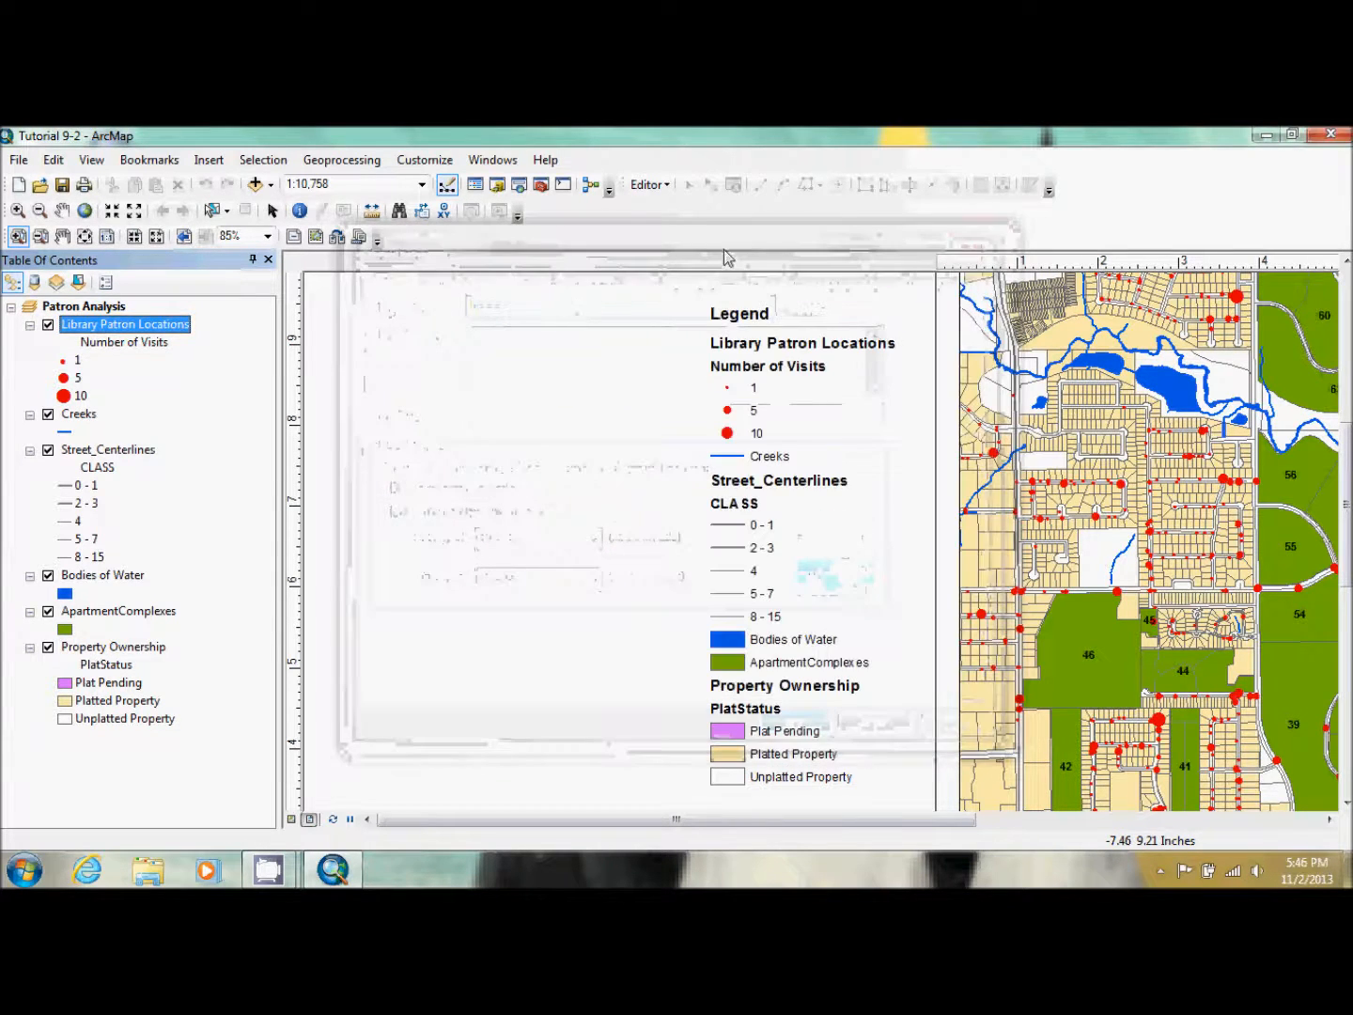
- Rename the Street_Centerlines layer to Streets
{"action": "left_click", "coordinate": [110, 451]}
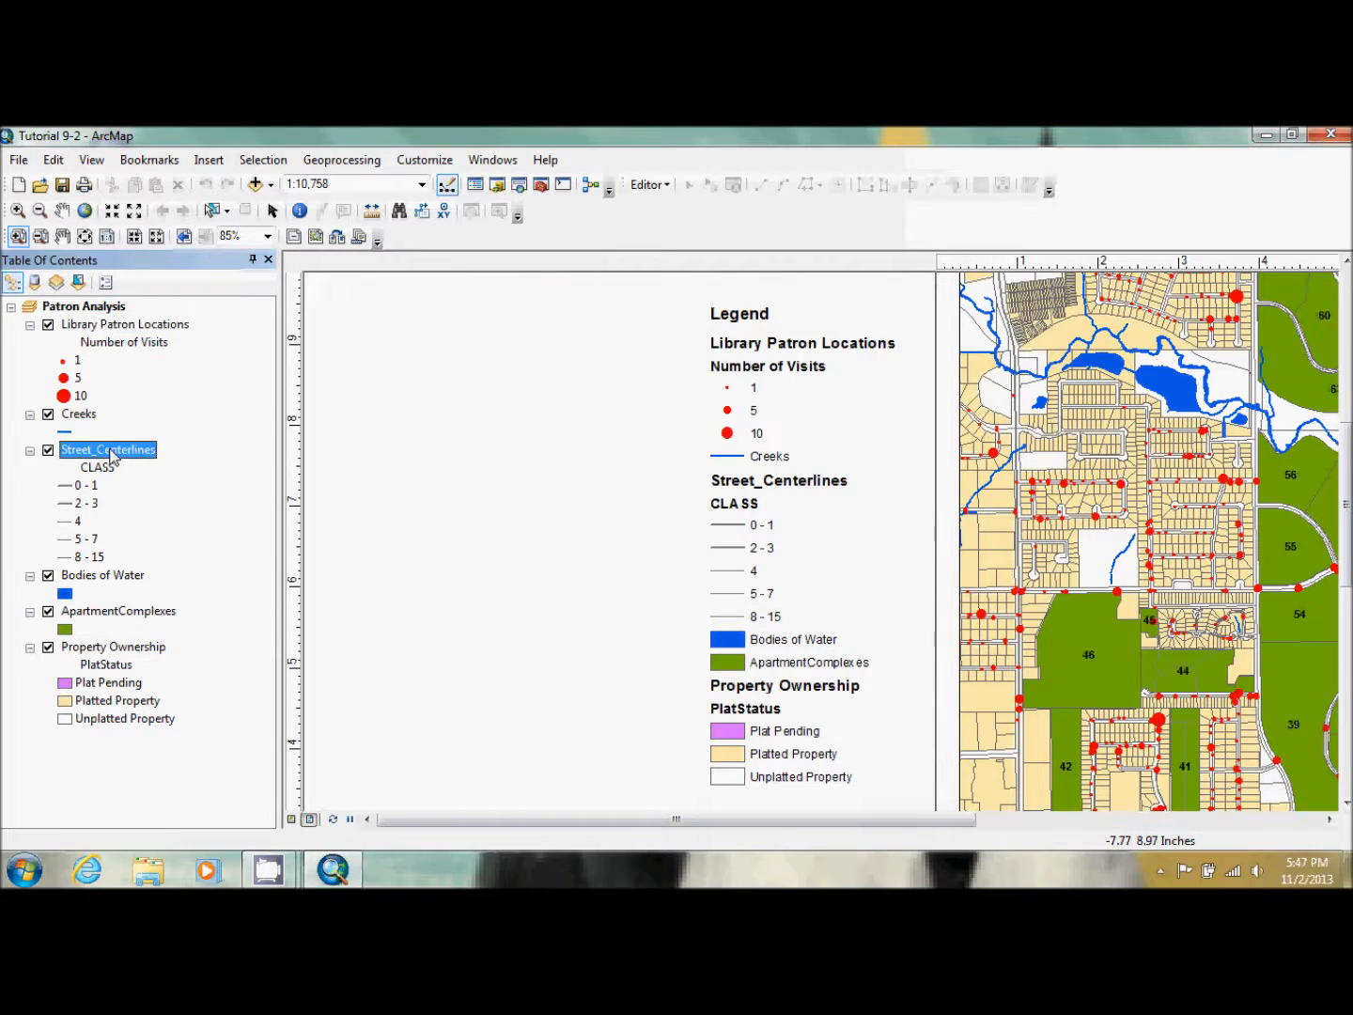
{"action": "left_click", "coordinate": [110, 453]}
{"action": "type", "text": "Stre"}
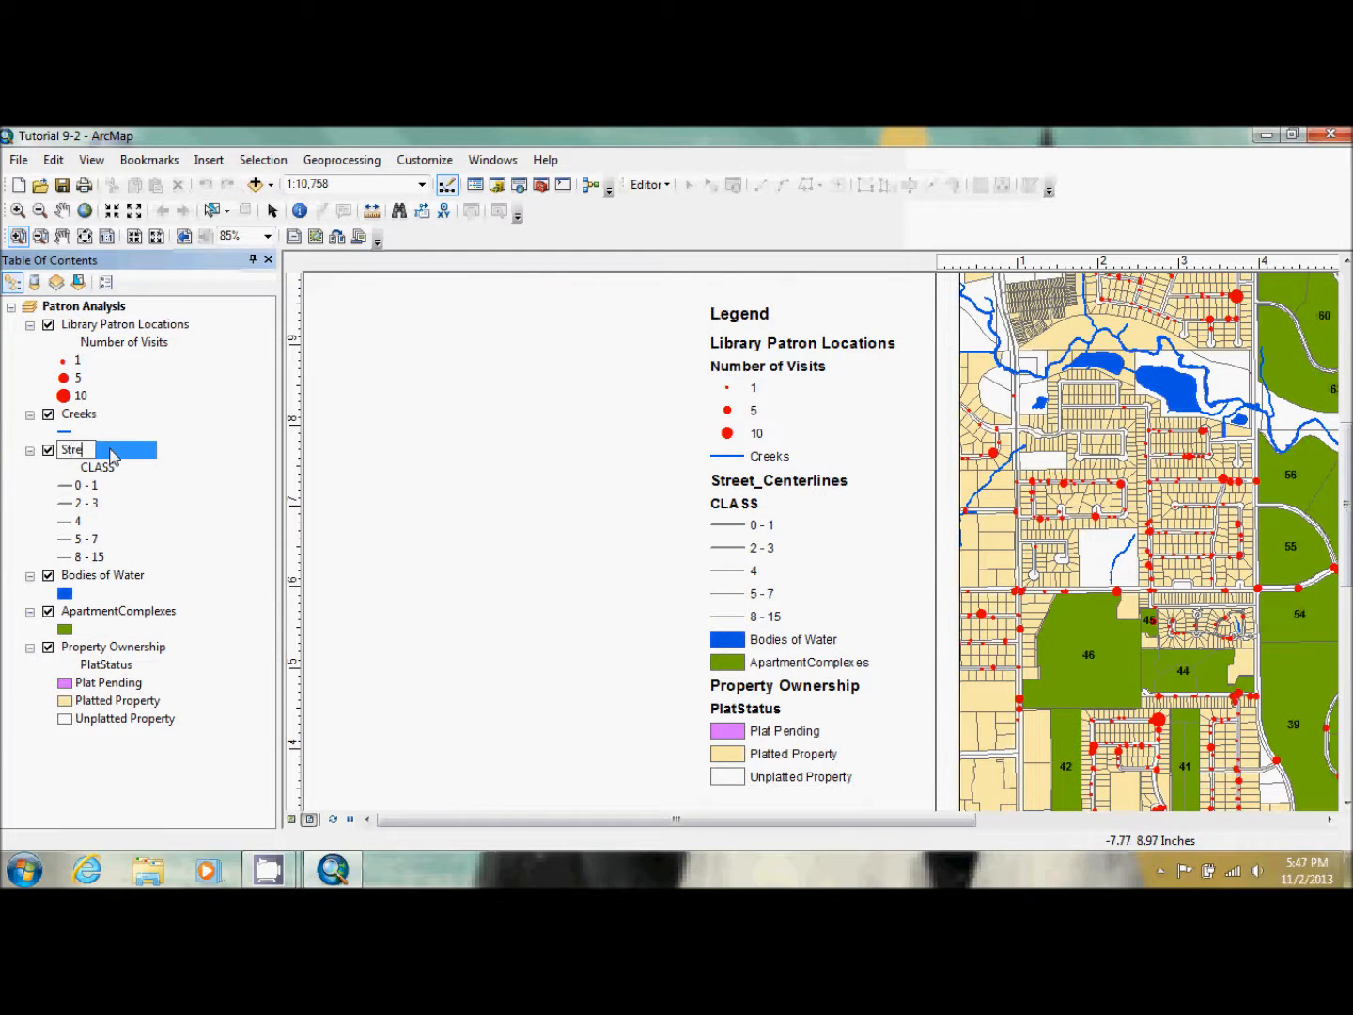
{"action": "type", "text": "ets"}
{"action": "key", "text": "Return"}
- Rename the ApartmentComplexes layer to Apartment Complexes, with a space between the two words
{"action": "left_click", "coordinate": [122, 612]}
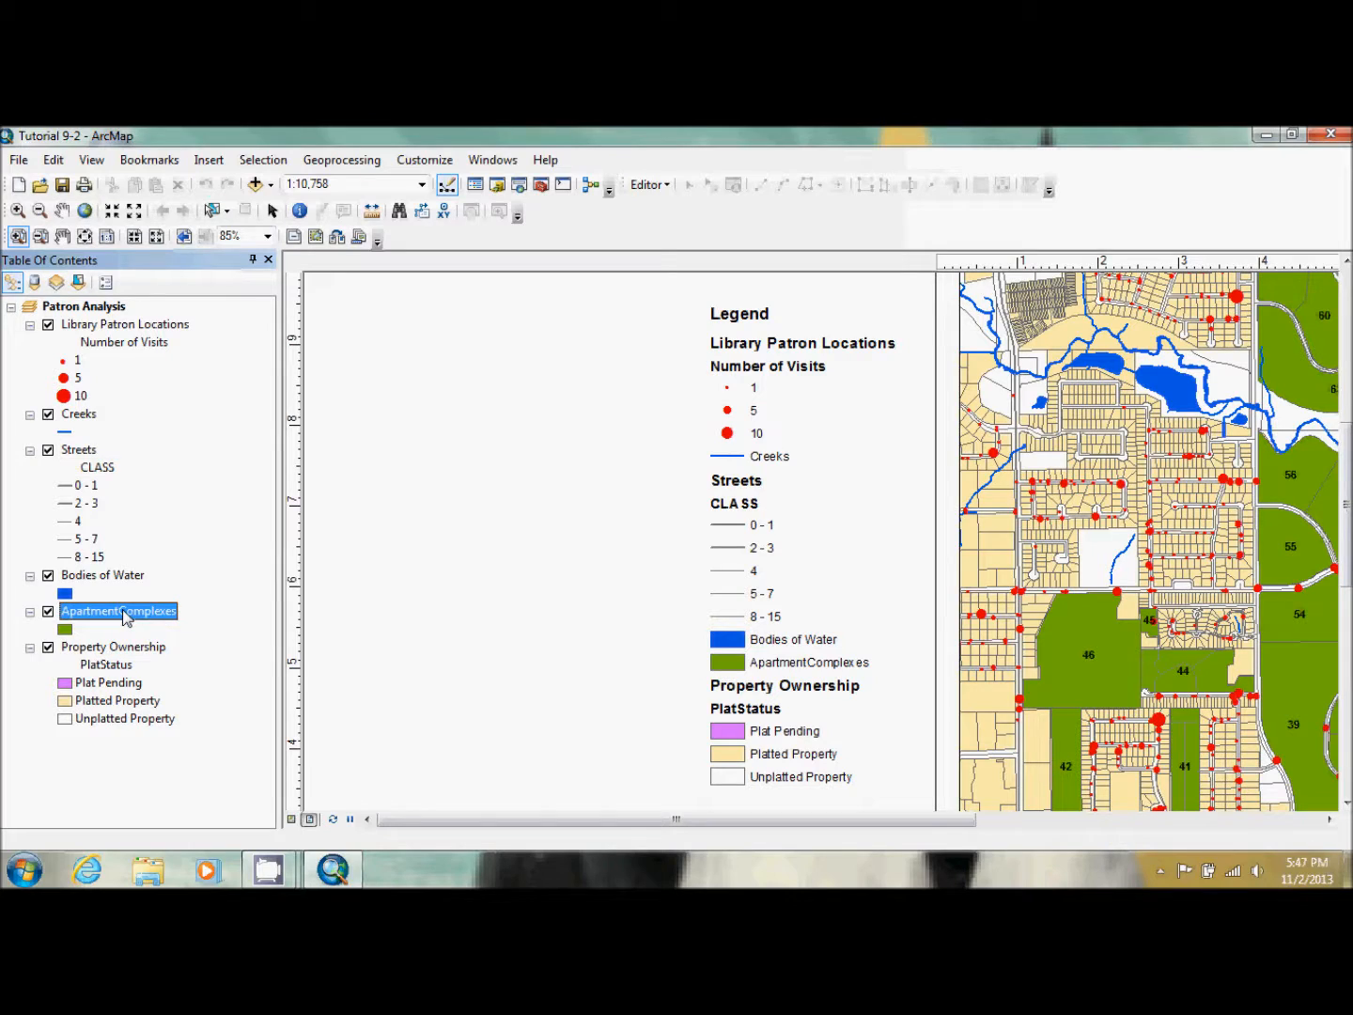
{"action": "left_click", "coordinate": [122, 616]}
{"action": "left_click", "coordinate": [120, 611]}
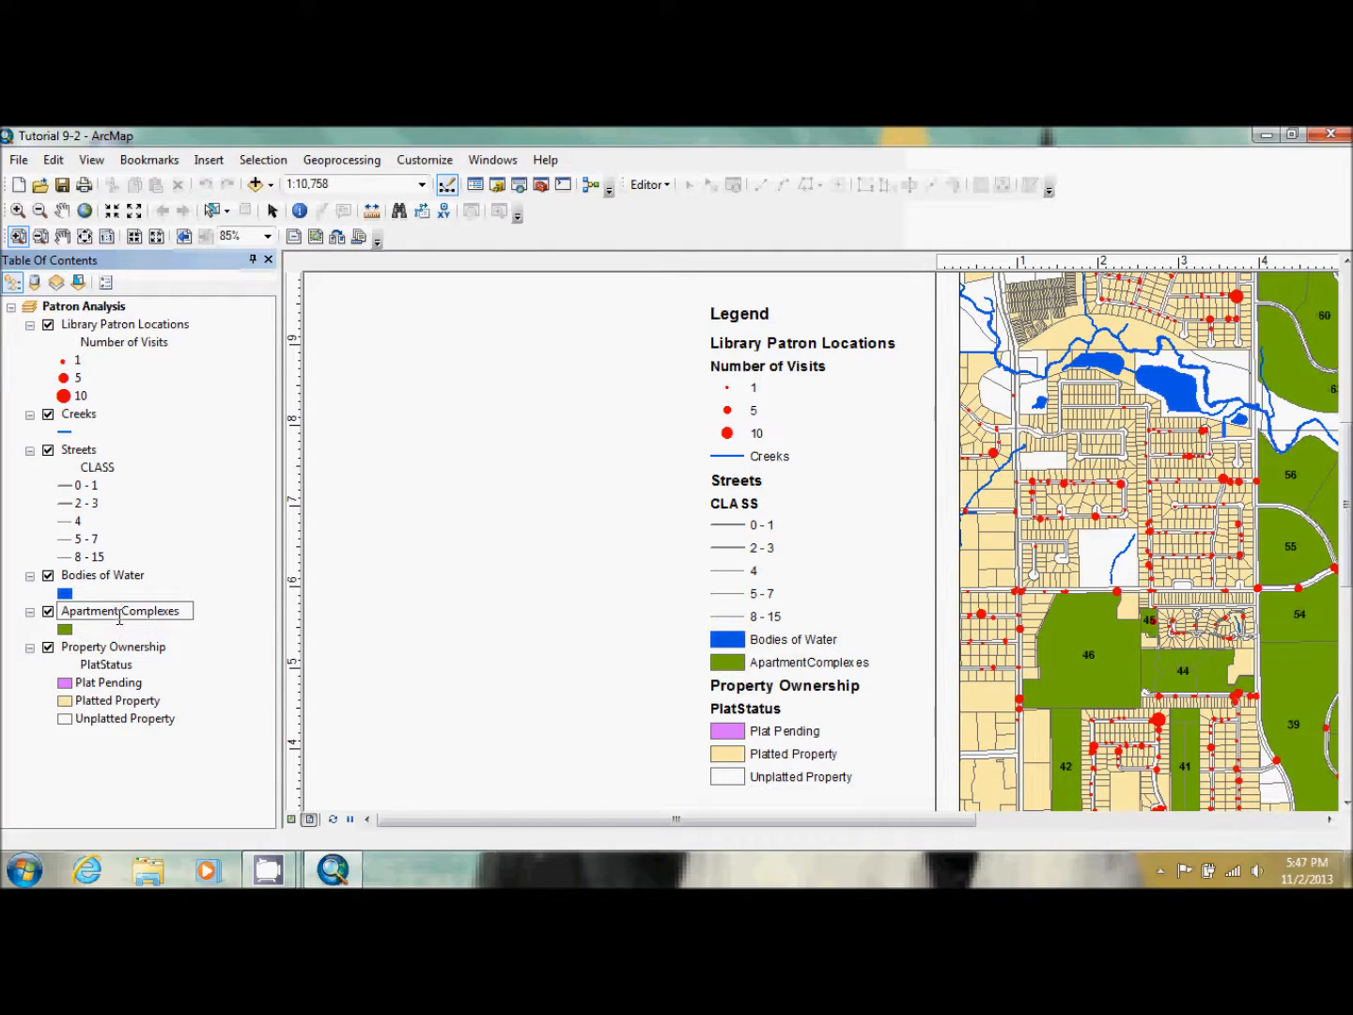
{"action": "key", "text": "Return"}
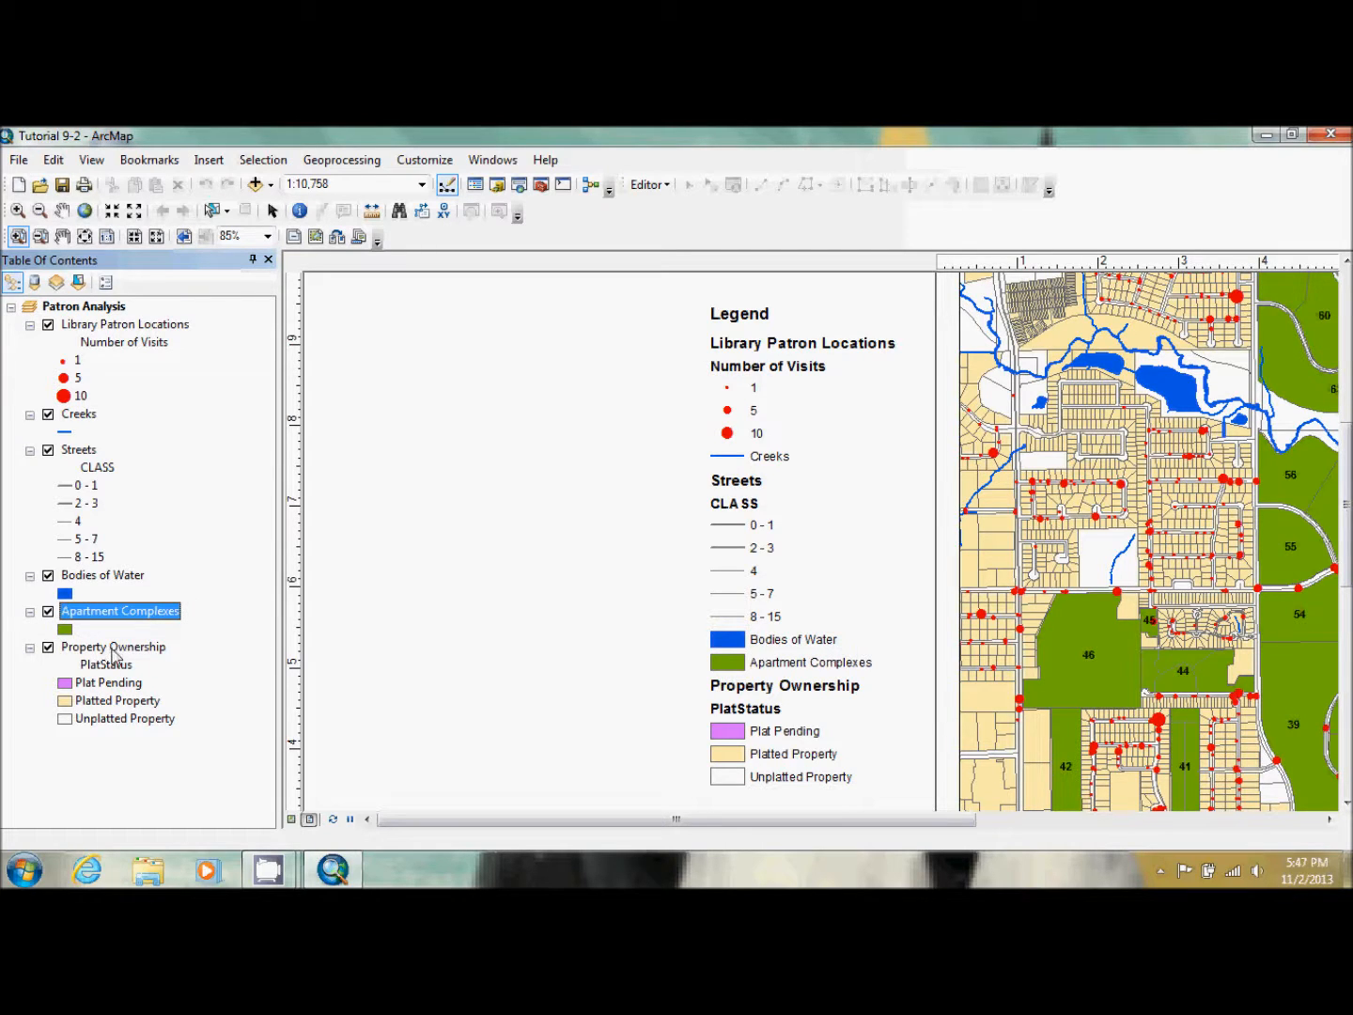
- Rename the Property Ownership layer to Oleander Property
{"action": "double_click", "coordinate": [117, 647]}
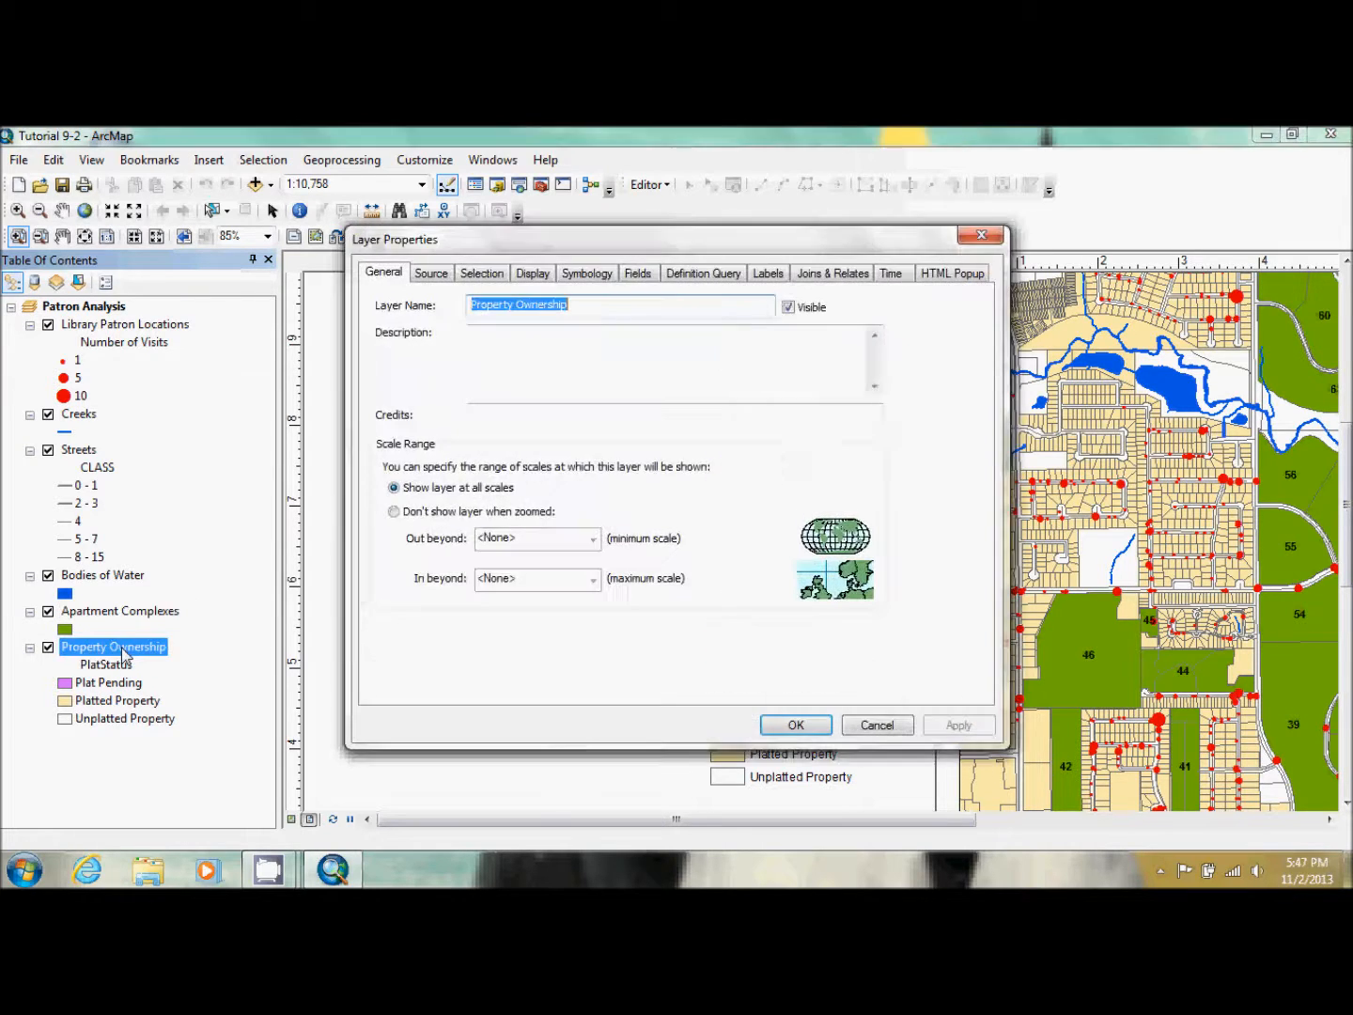
{"action": "left_click", "coordinate": [875, 725]}
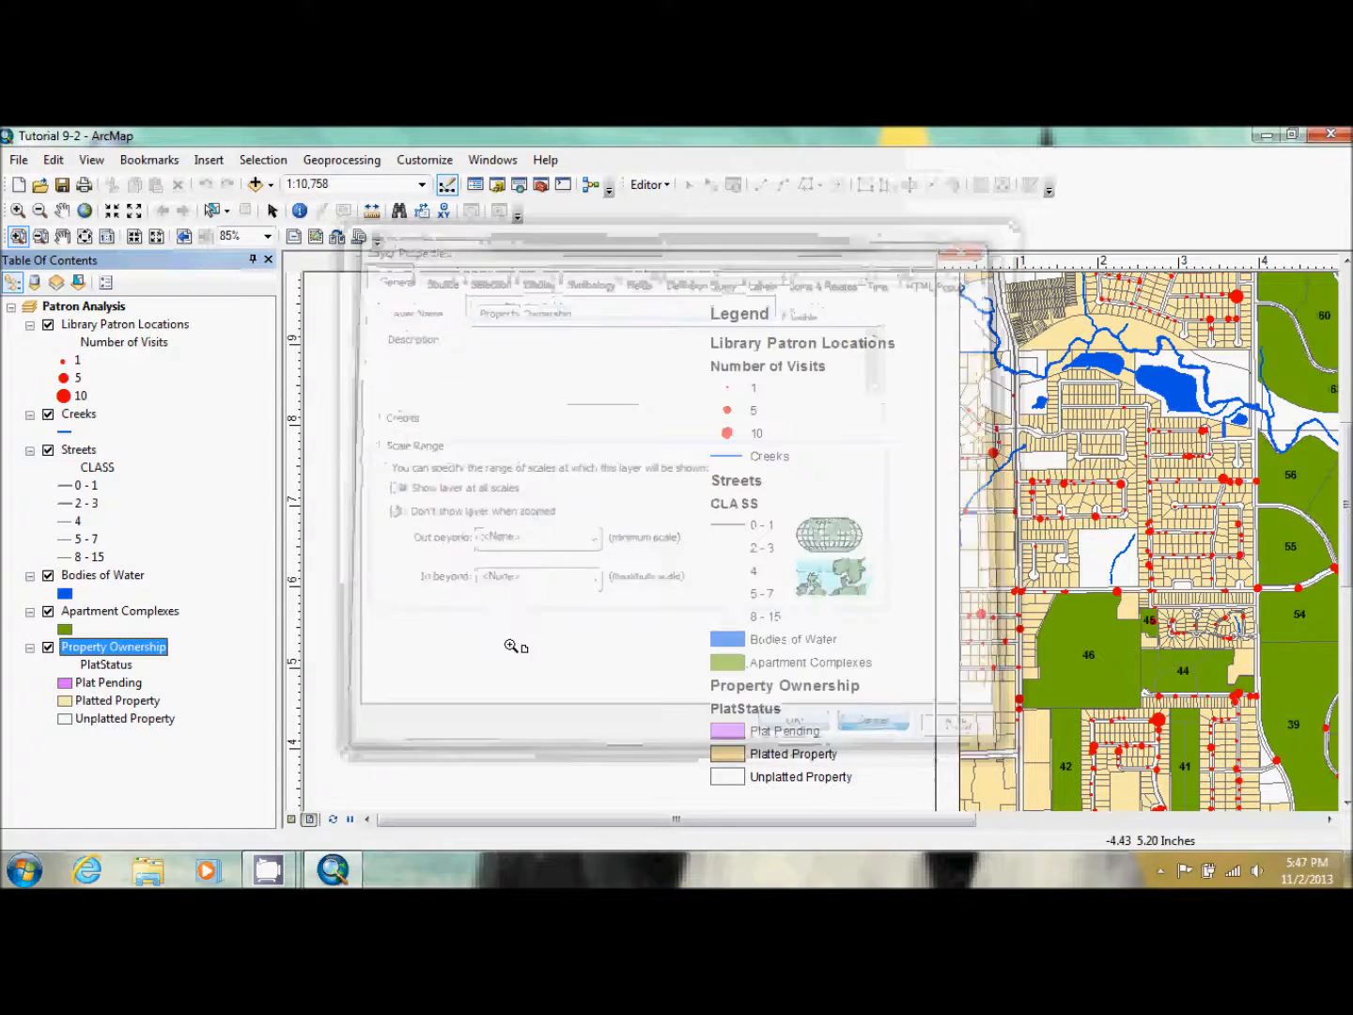
{"action": "left_click", "coordinate": [160, 653]}
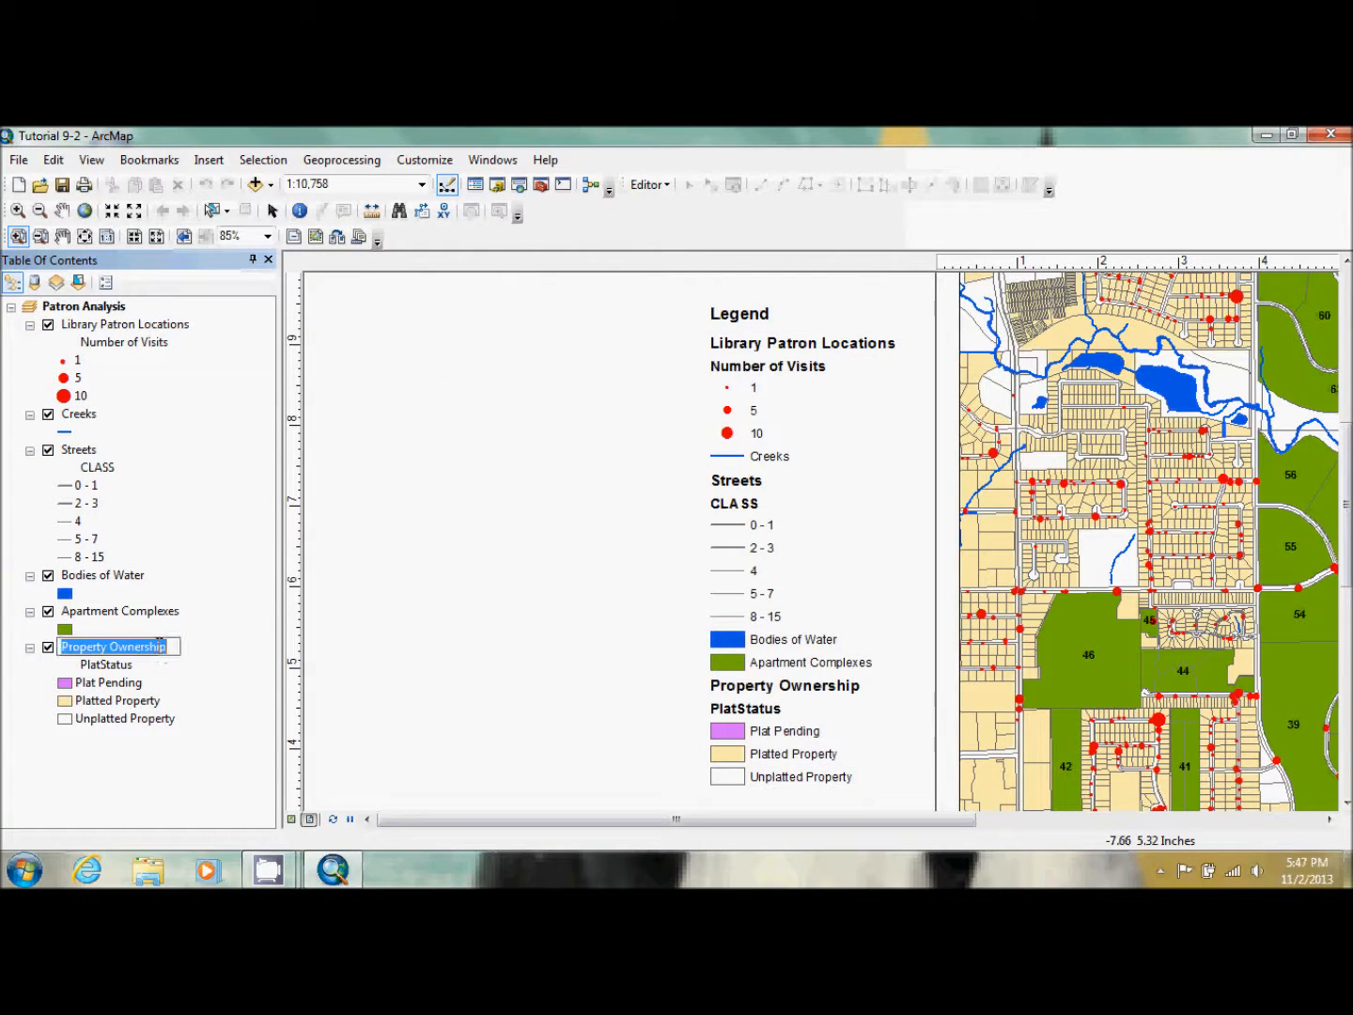
{"action": "type", "text": "Oleande"}
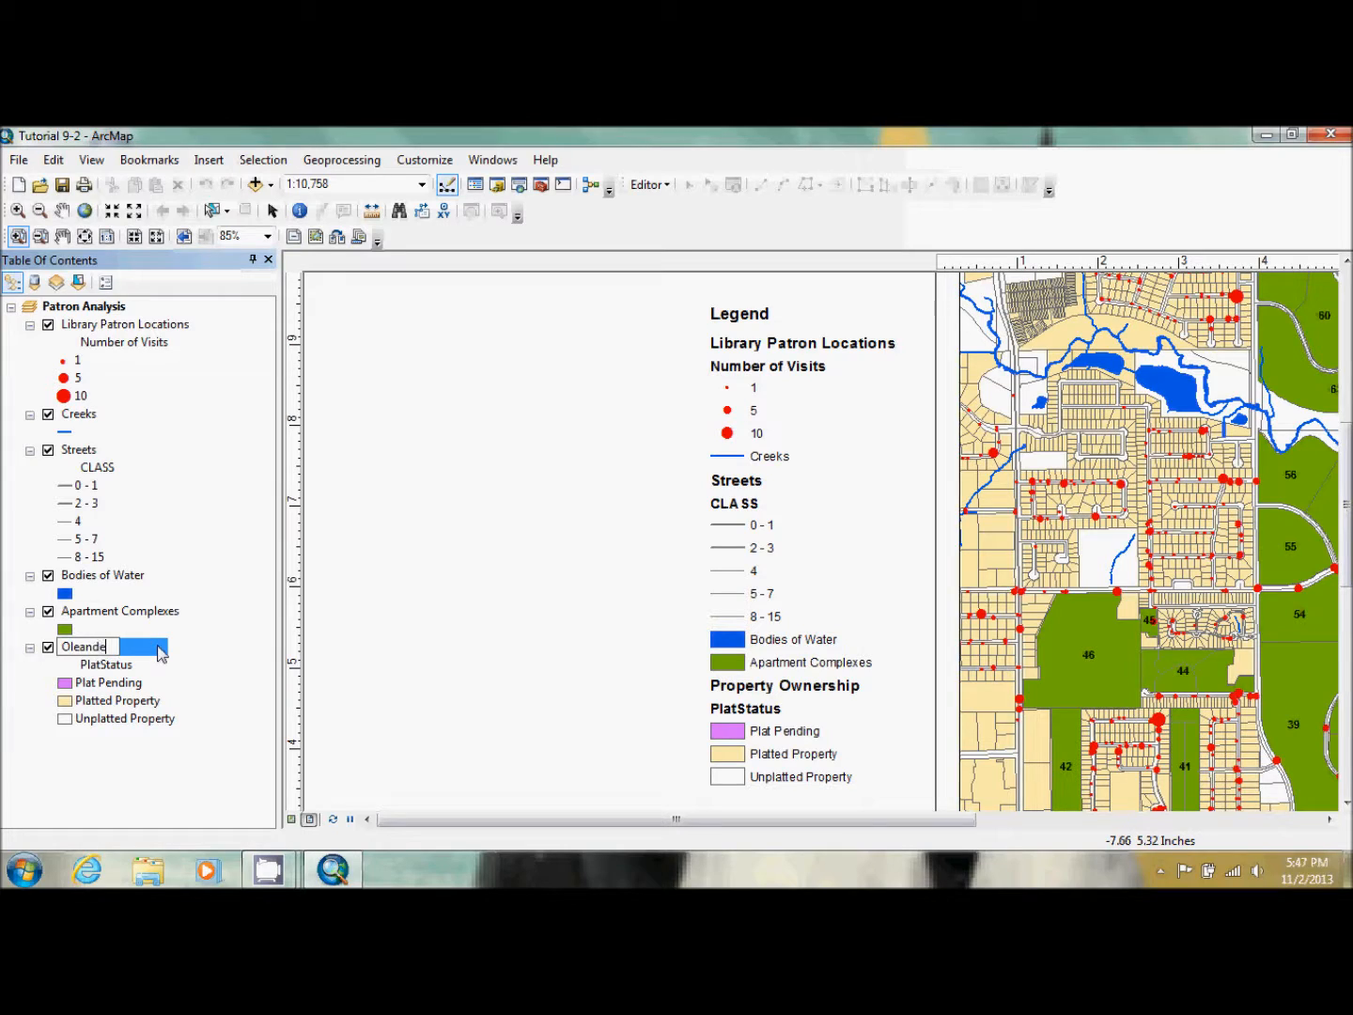
{"action": "type", "text": "r Property"}
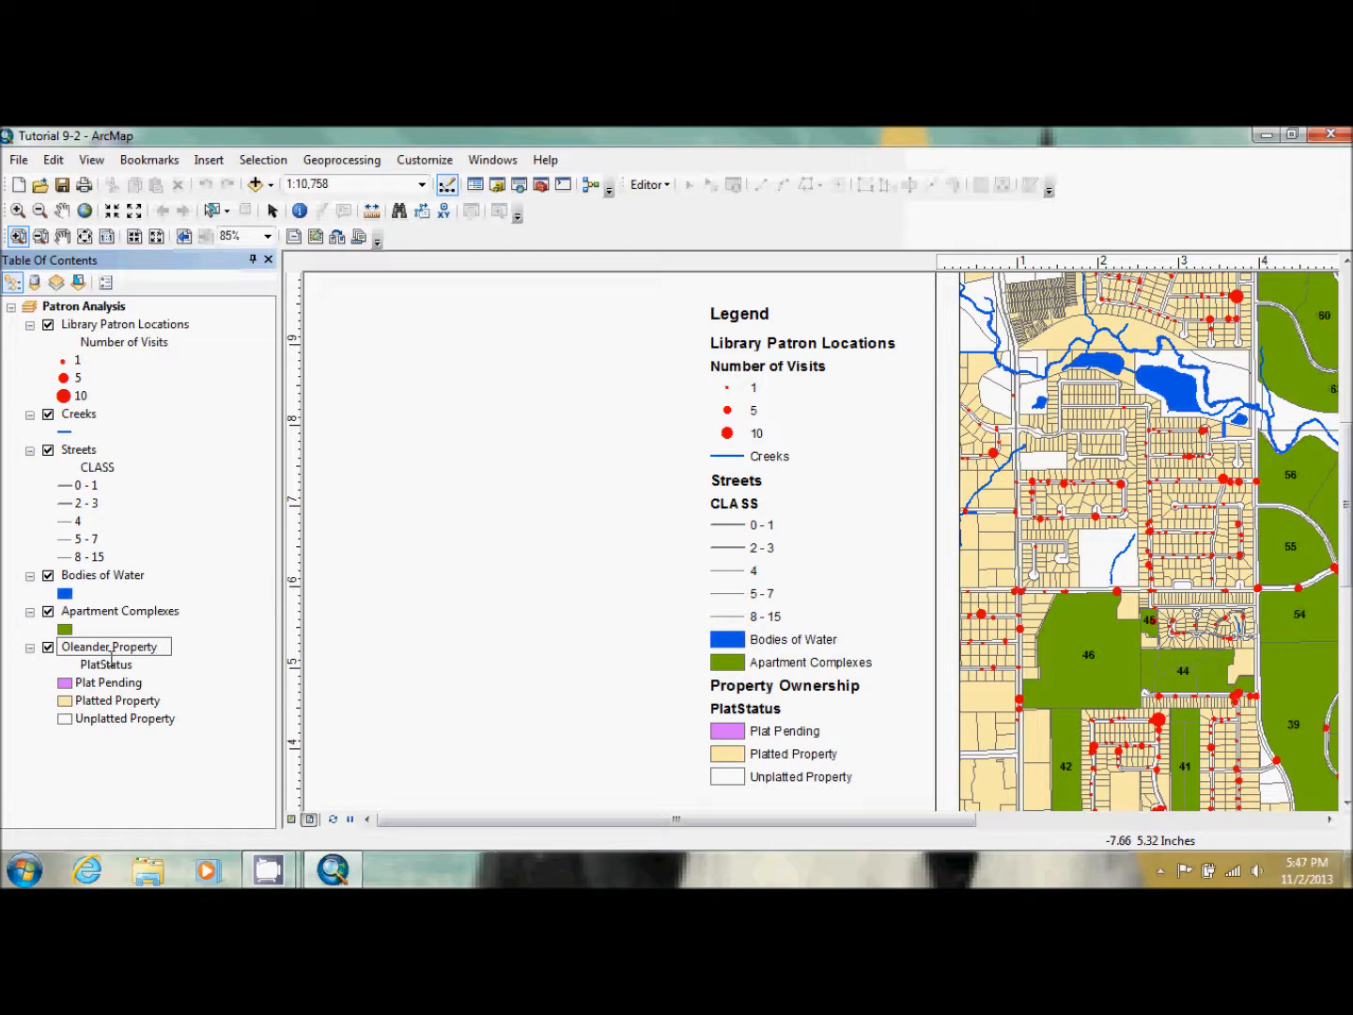
{"action": "key", "text": "Return"}
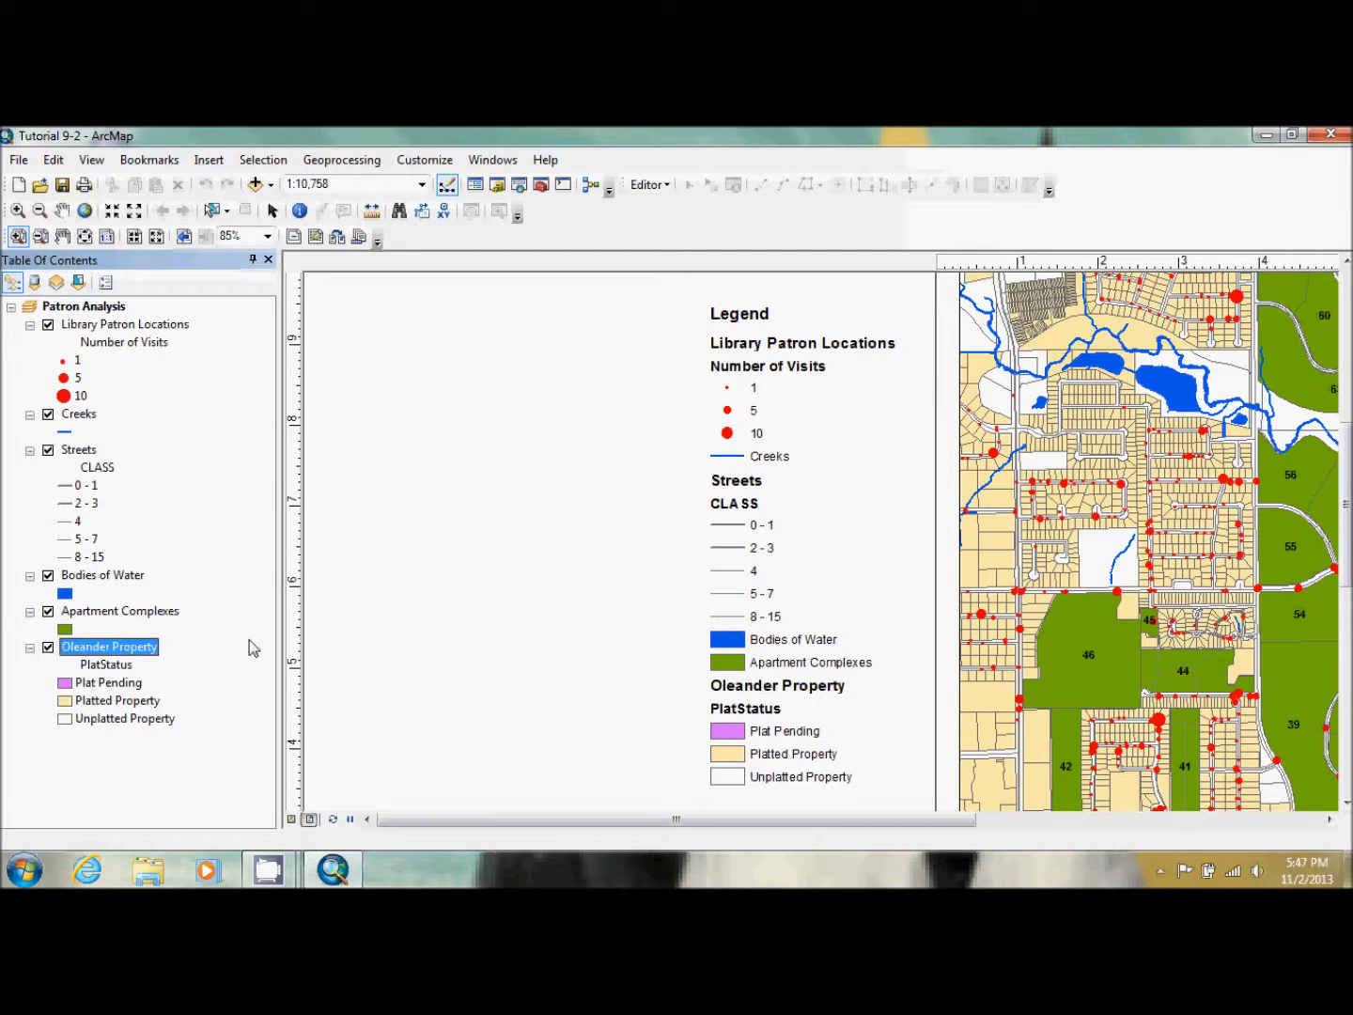
- Change the CLASS heading under the Streets layer to Road Classification
{"action": "left_click", "coordinate": [99, 470]}
{"action": "left_click", "coordinate": [103, 473]}
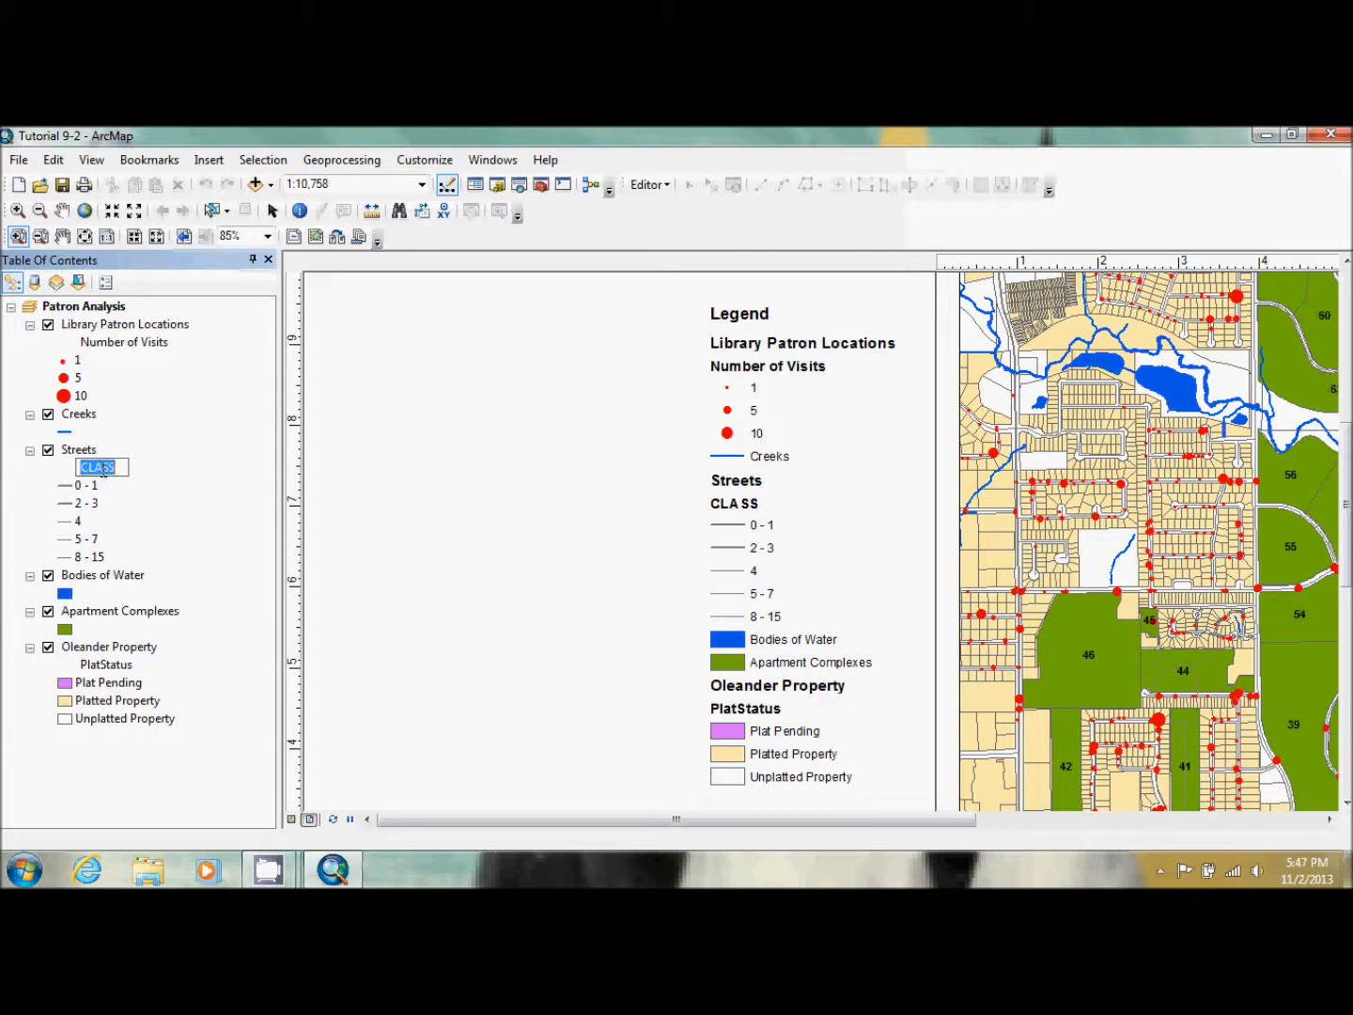
{"action": "type", "text": "St"}
{"action": "key", "text": "BackSpace"}
{"action": "key", "text": "BackSpace"}
{"action": "type", "text": "Road Classification"}
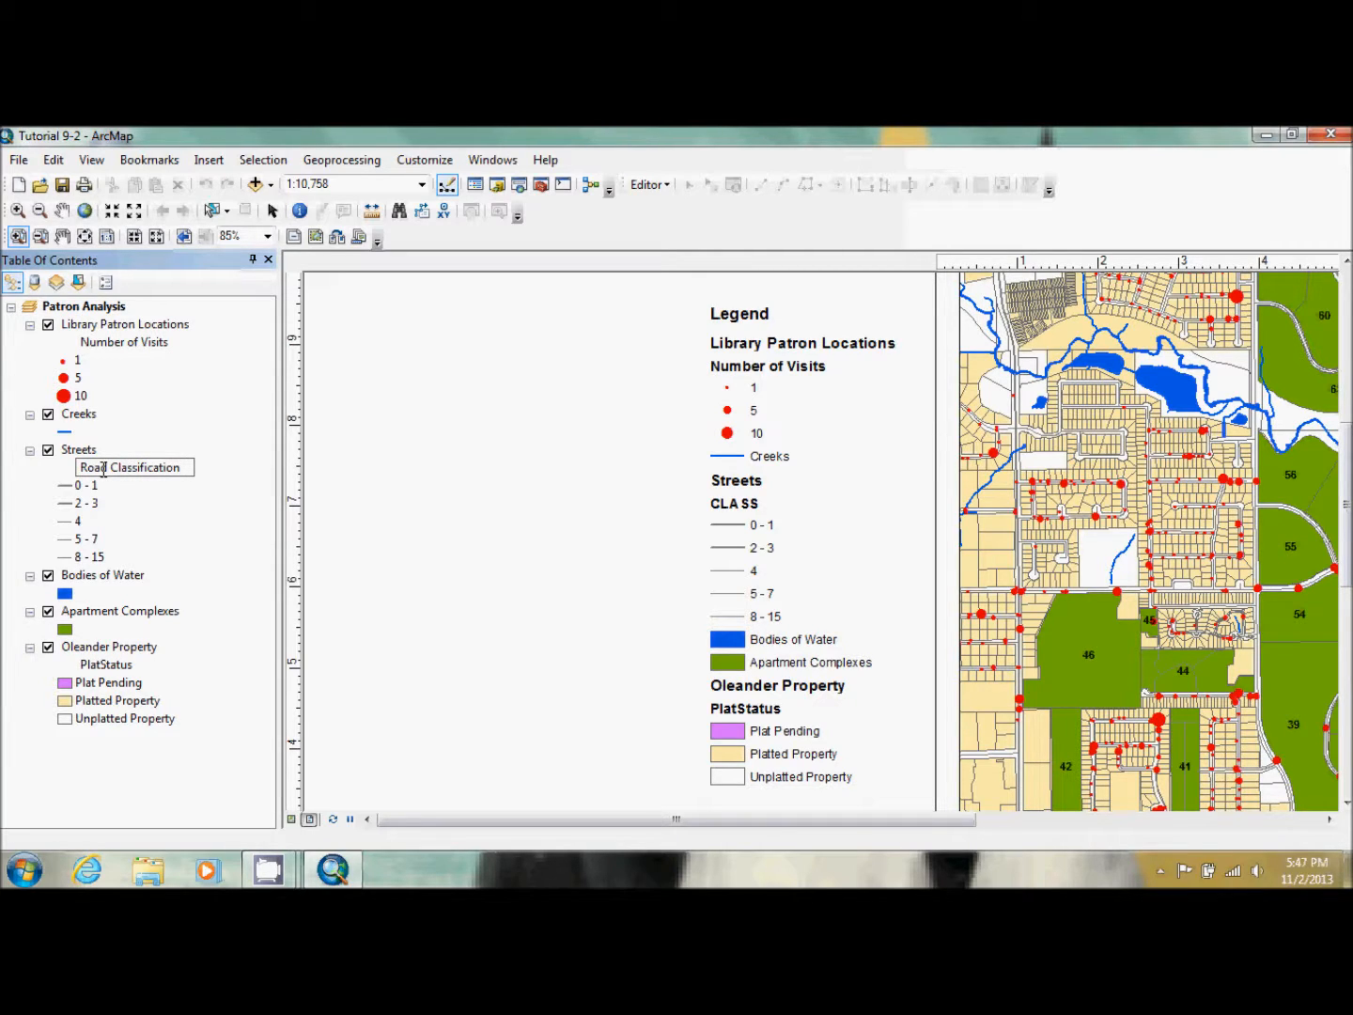
{"action": "key", "text": "Return"}
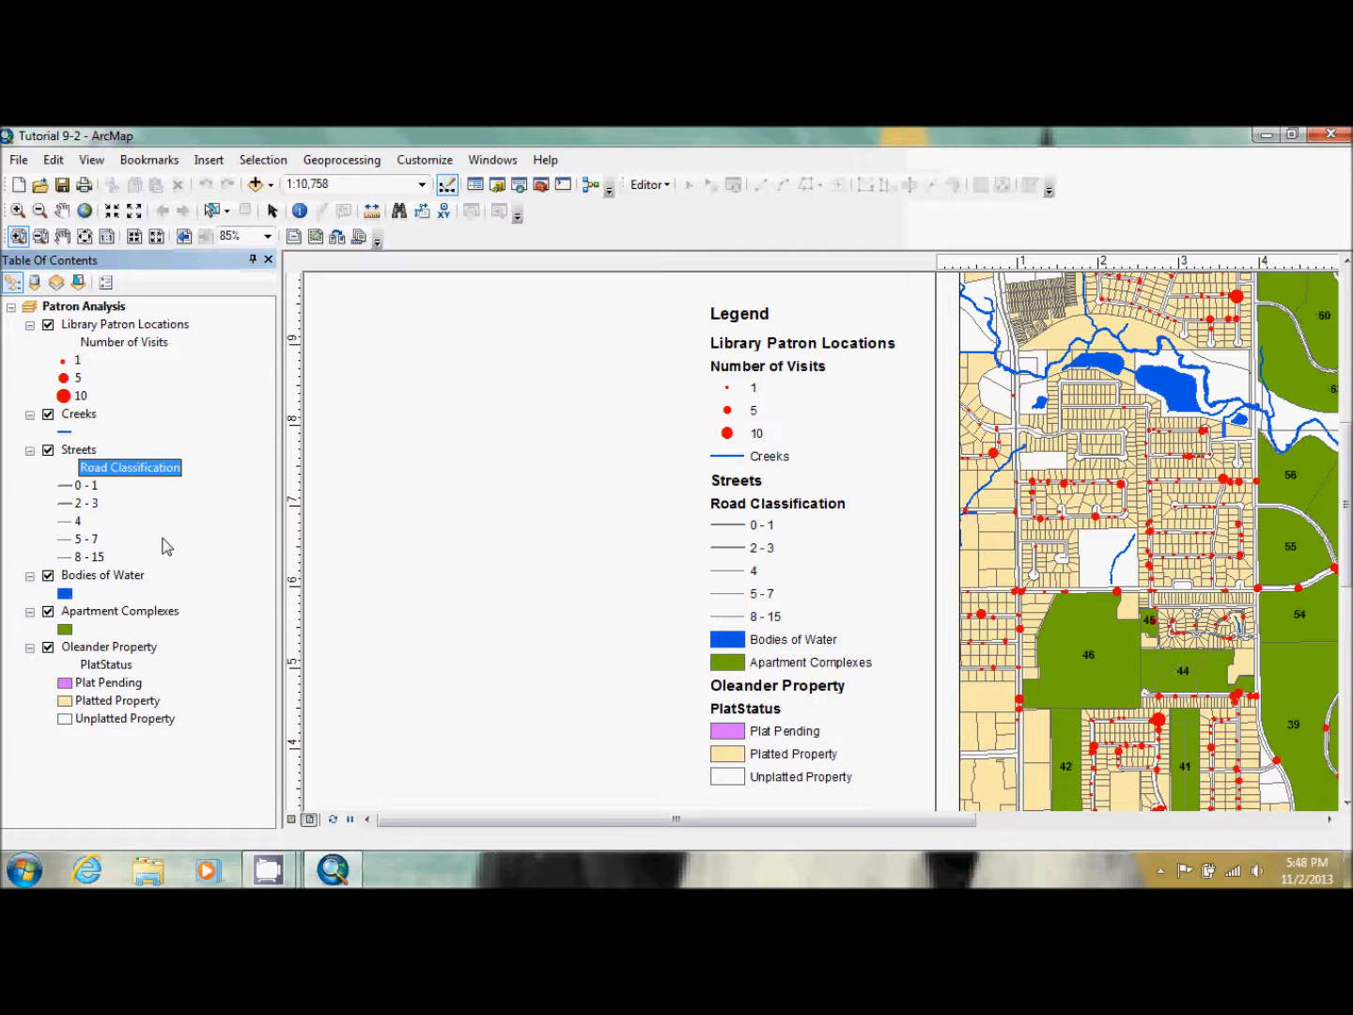
- Relabel the 0 - 1 class in the Streets layer's symbology as Private and apply the change
{"action": "double_click", "coordinate": [117, 469]}
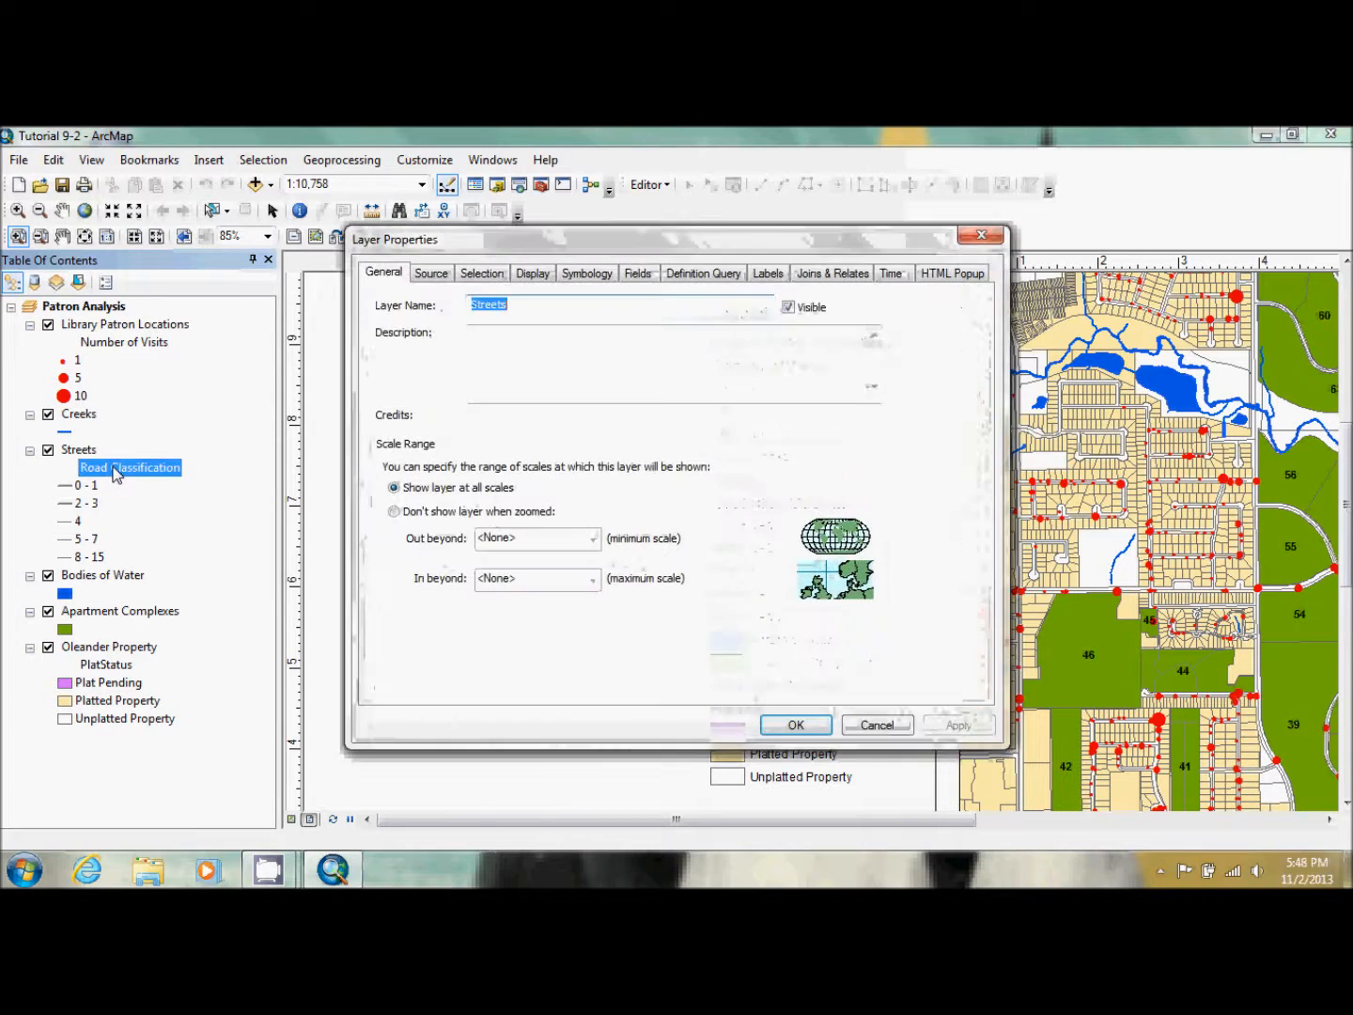
{"action": "left_click", "coordinate": [597, 274]}
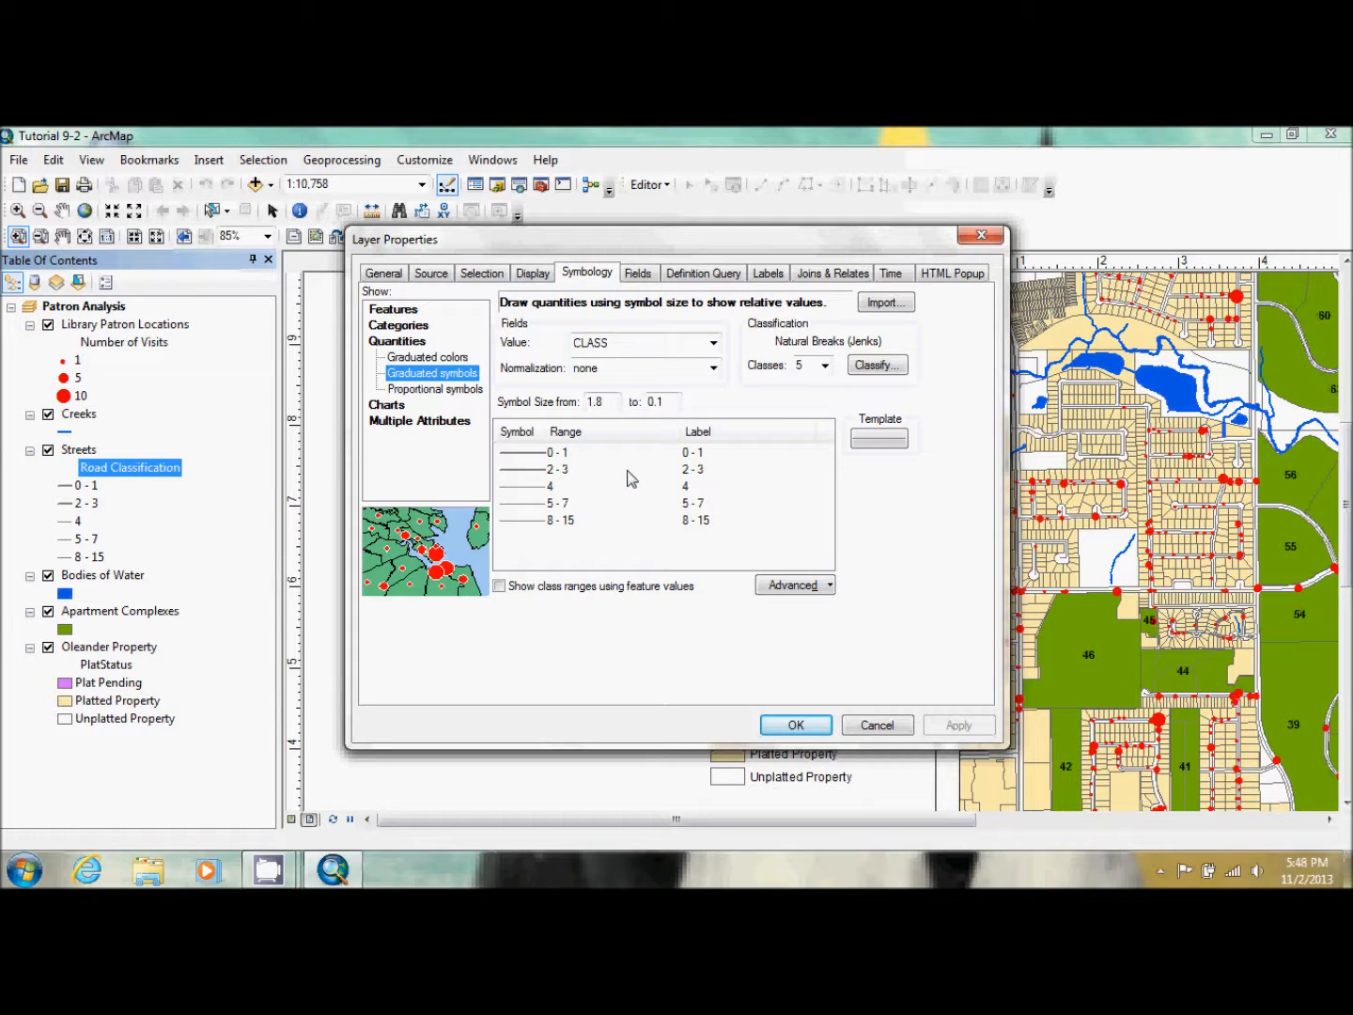
{"action": "left_click", "coordinate": [714, 455]}
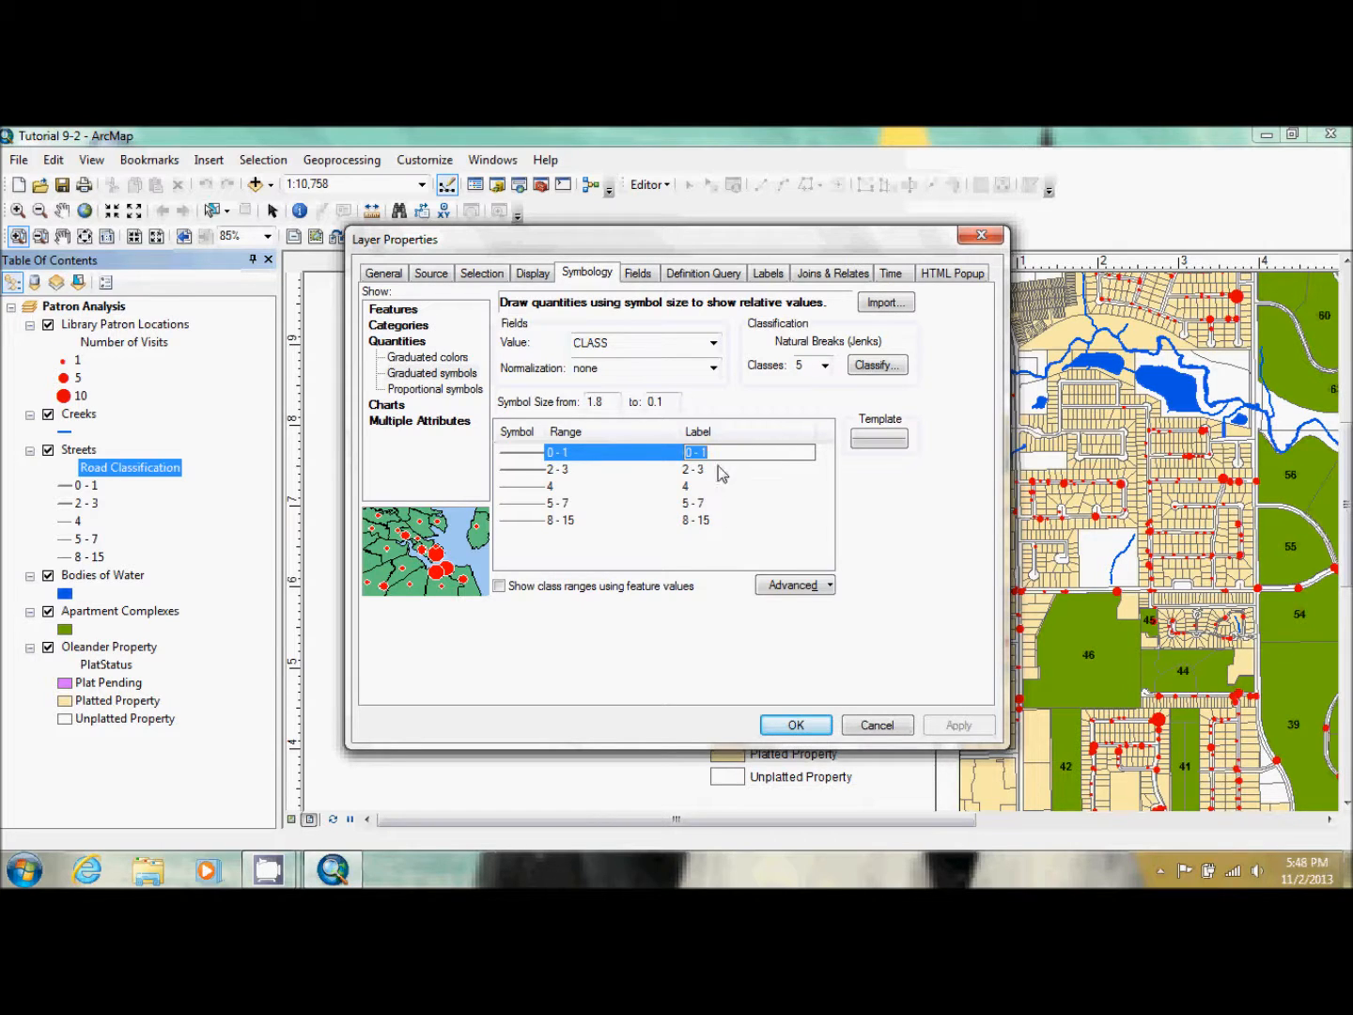
{"action": "left_click", "coordinate": [721, 454]}
{"action": "key", "text": "BackSpace"}
{"action": "key", "text": "BackSpace"}
{"action": "key", "text": "BackSpace"}
{"action": "key", "text": "BackSpace"}
{"action": "key", "text": "BackSpace"}
{"action": "type", "text": "Private"}
{"action": "left_click", "coordinate": [800, 726]}
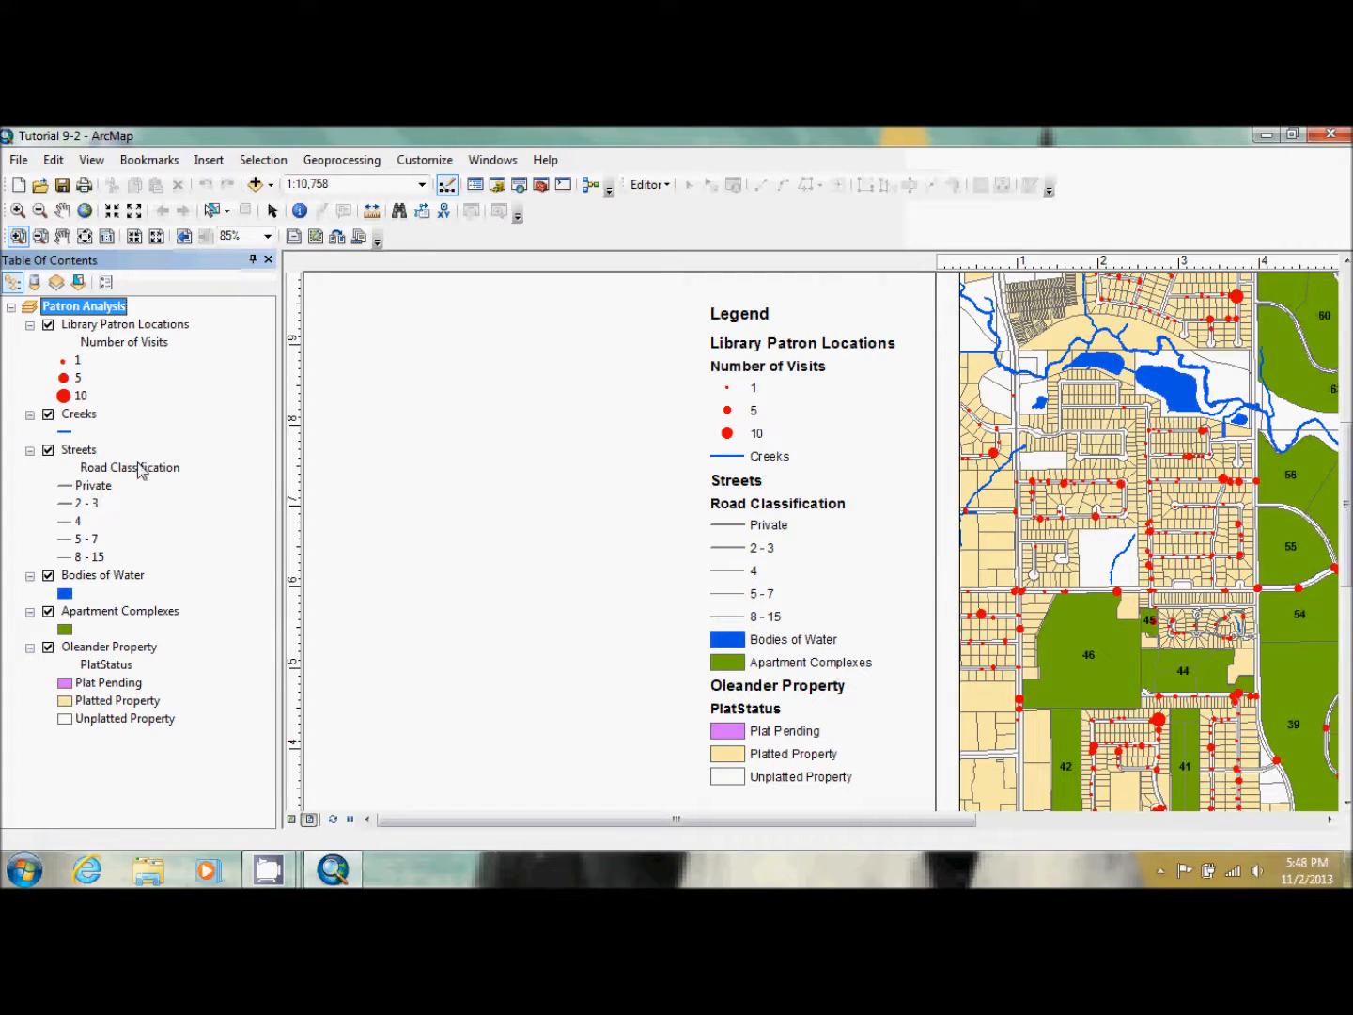
- Set the label of the Streets layer's first symbology class back to 0 - 1
{"action": "double_click", "coordinate": [88, 452]}
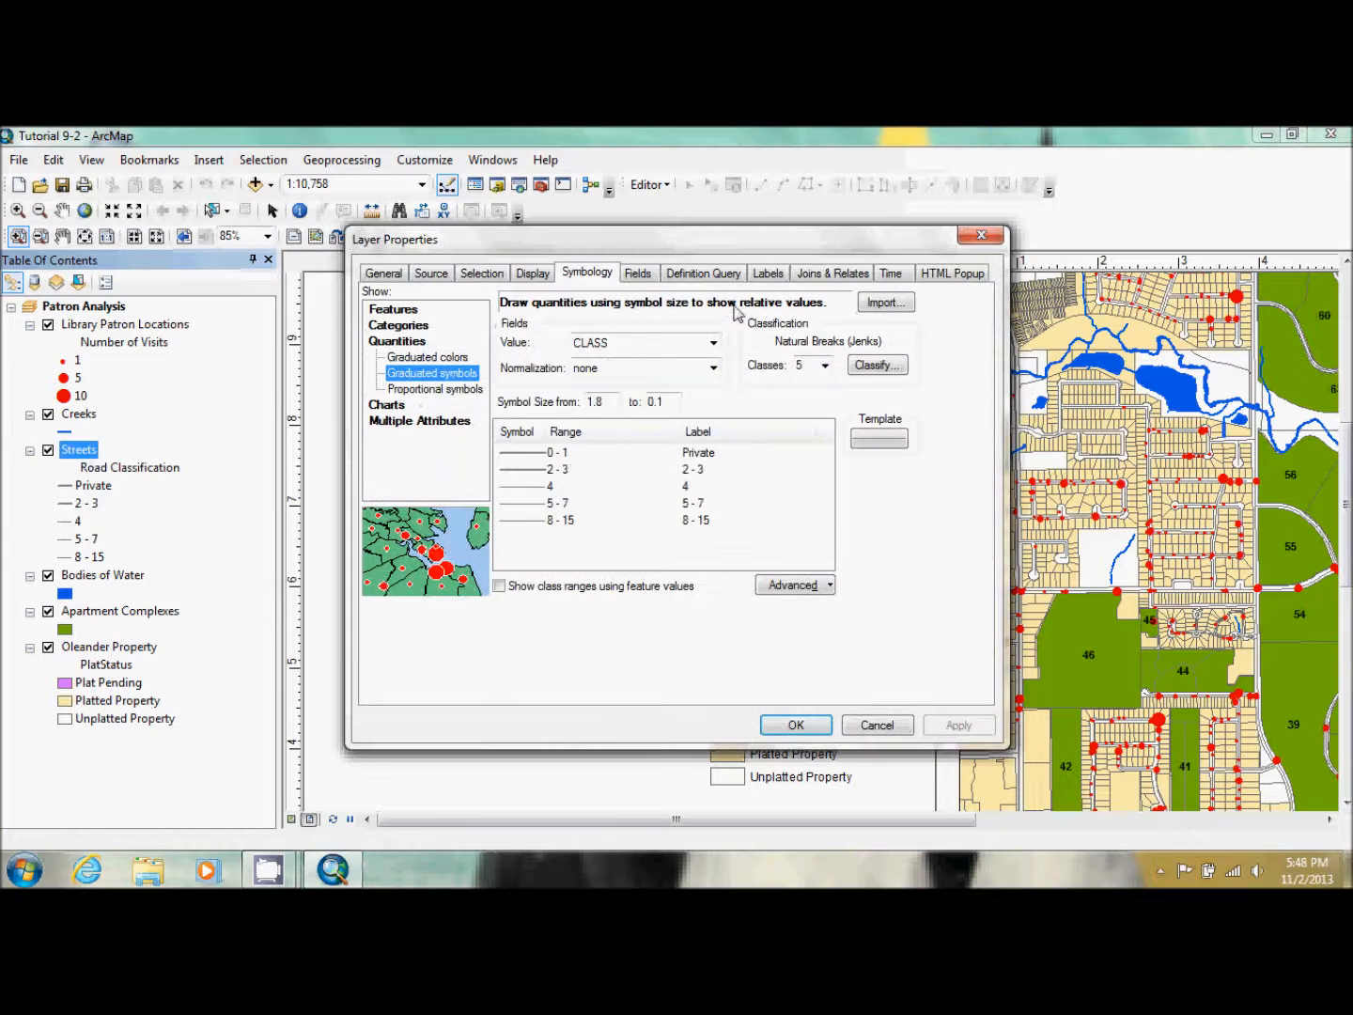
{"action": "left_click_drag", "start_coordinate": [817, 256], "coordinate": [490, 274]}
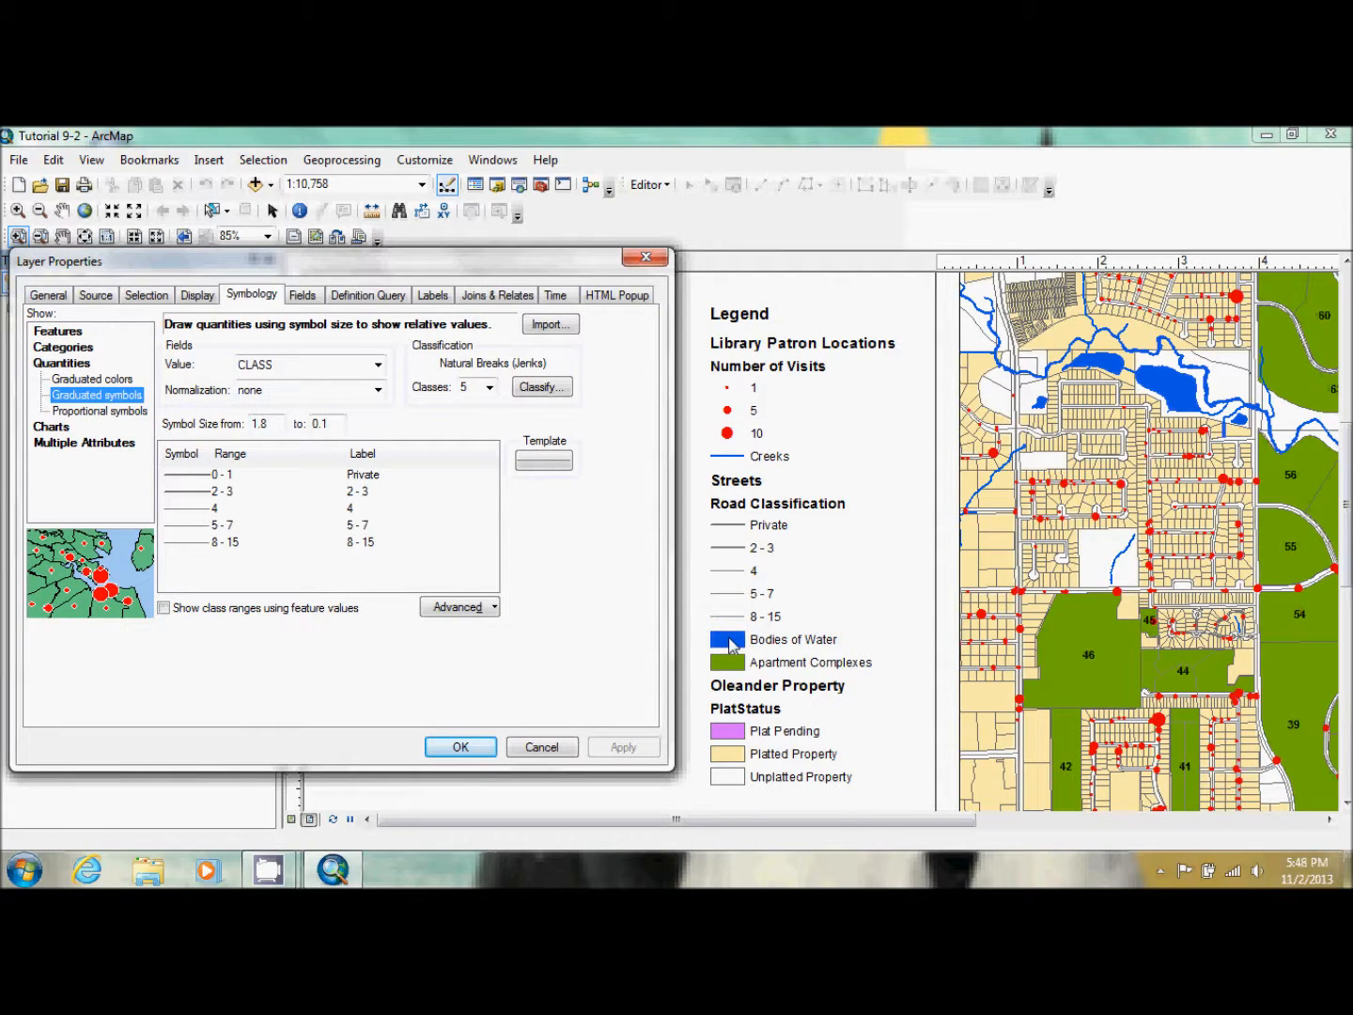
{"action": "double_click", "coordinate": [364, 477]}
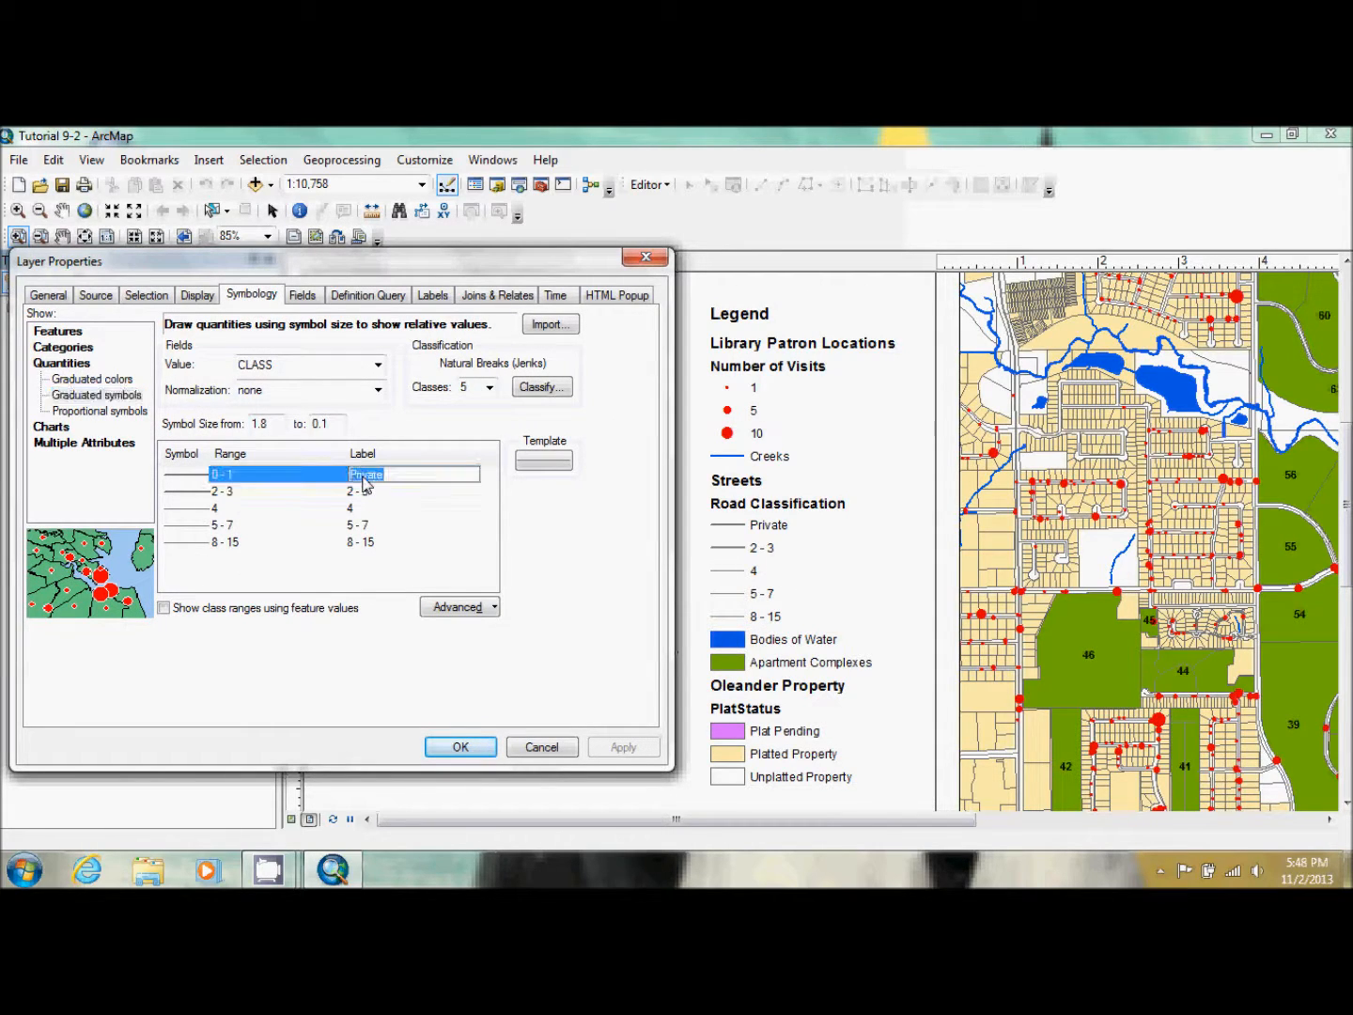
{"action": "type", "text": "0 -1"}
{"action": "key", "text": "BackSpace"}
{"action": "type", "text": "1"}
{"action": "left_click", "coordinate": [468, 753]}
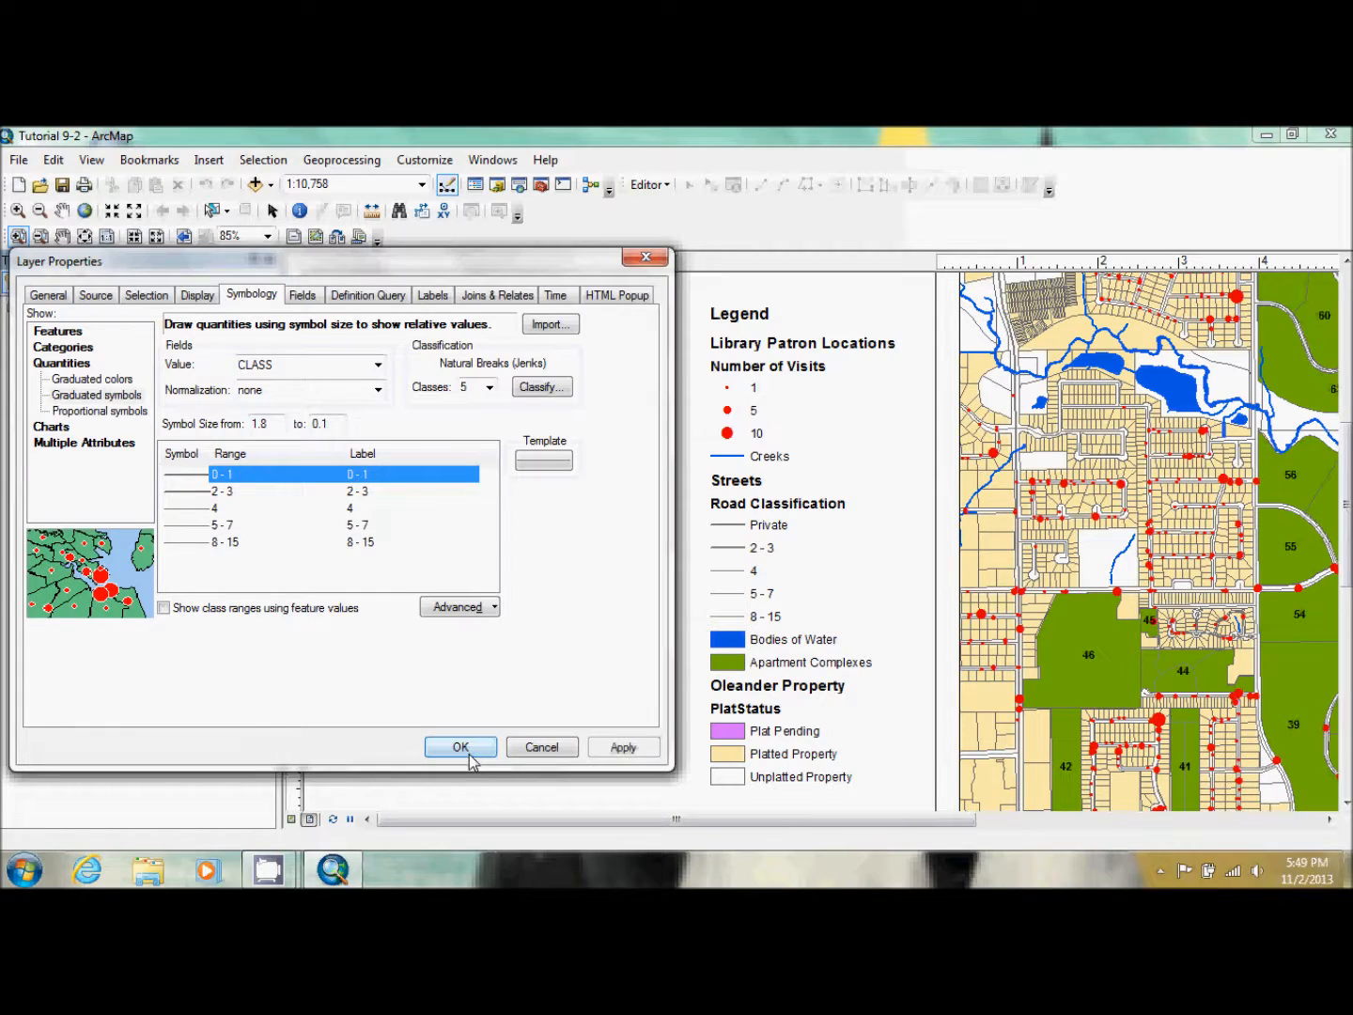
{"action": "left_click", "coordinate": [461, 748]}
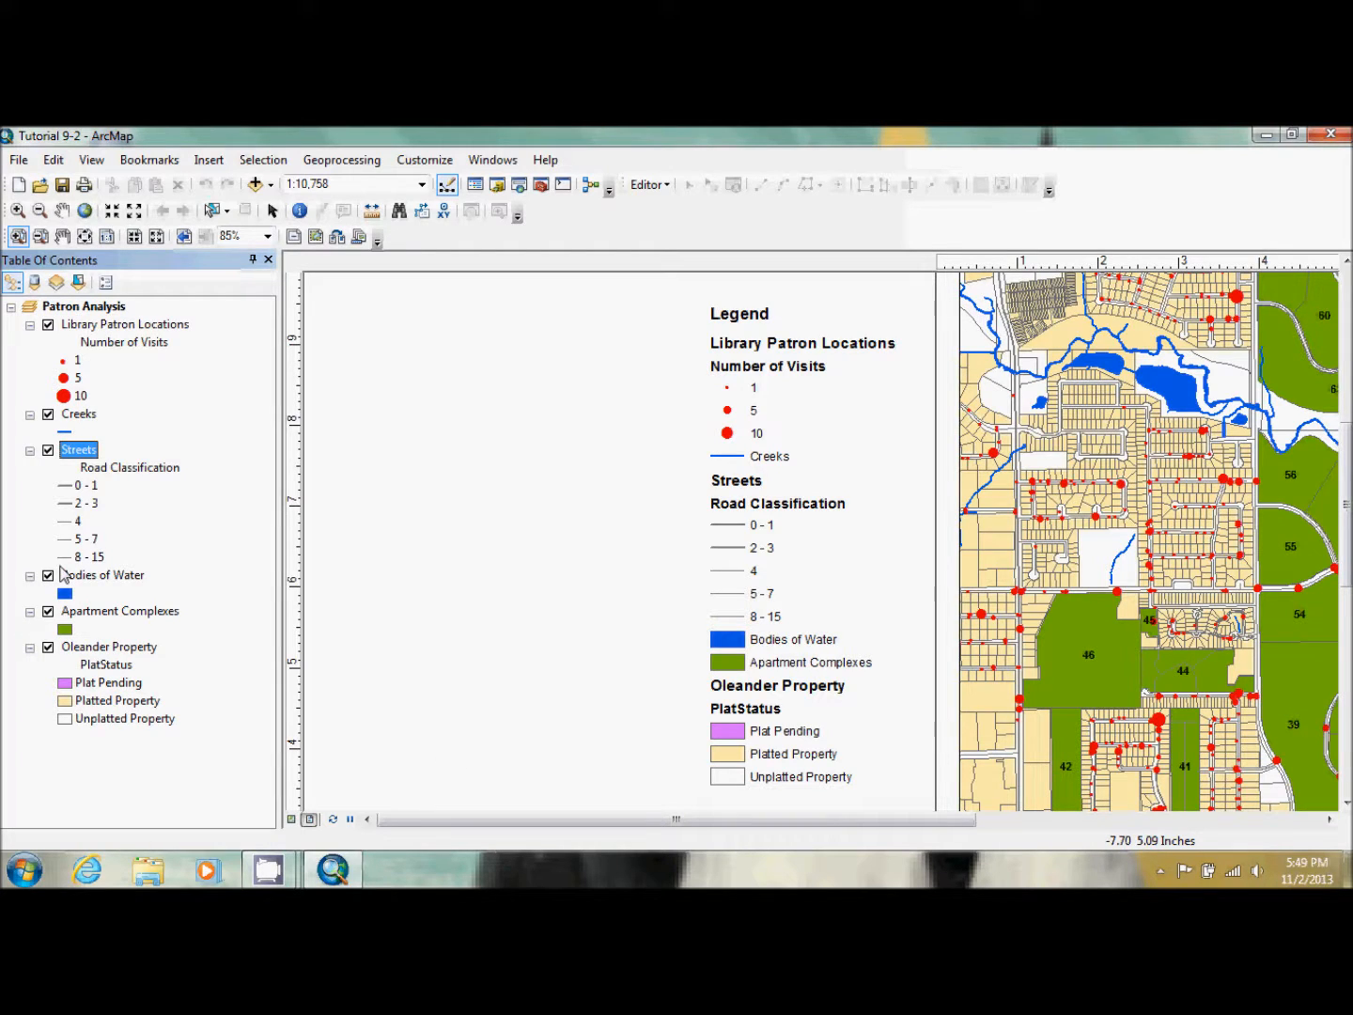
- Change the PlatStatus heading under the Oleander Property layer to Plat Status
{"action": "left_click", "coordinate": [271, 213]}
{"action": "left_click", "coordinate": [105, 665]}
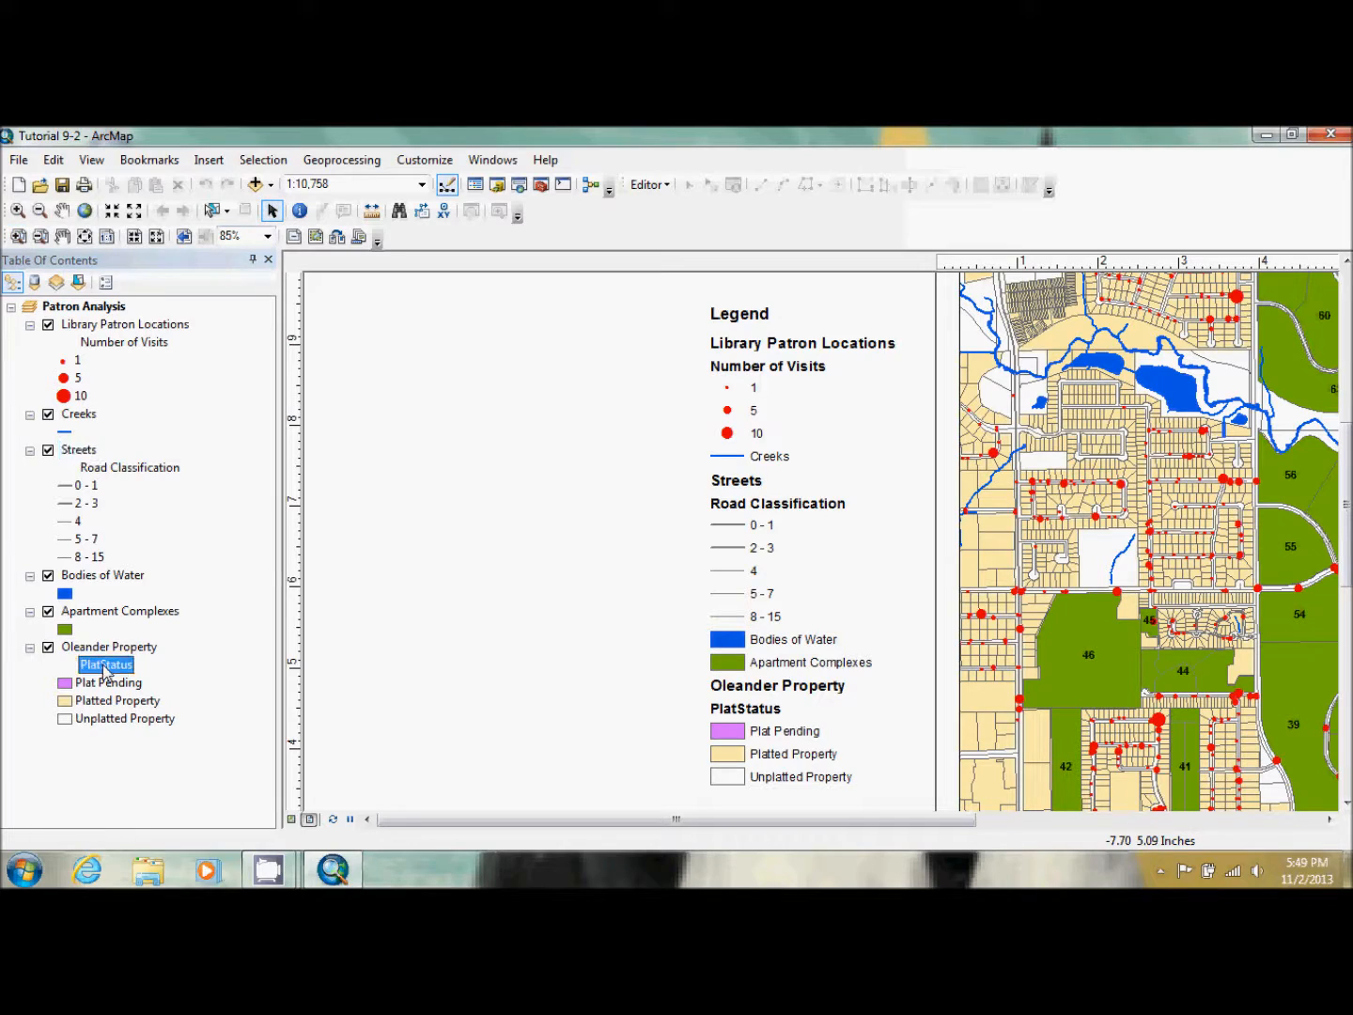
{"action": "left_click", "coordinate": [103, 664]}
{"action": "left_click", "coordinate": [102, 664]}
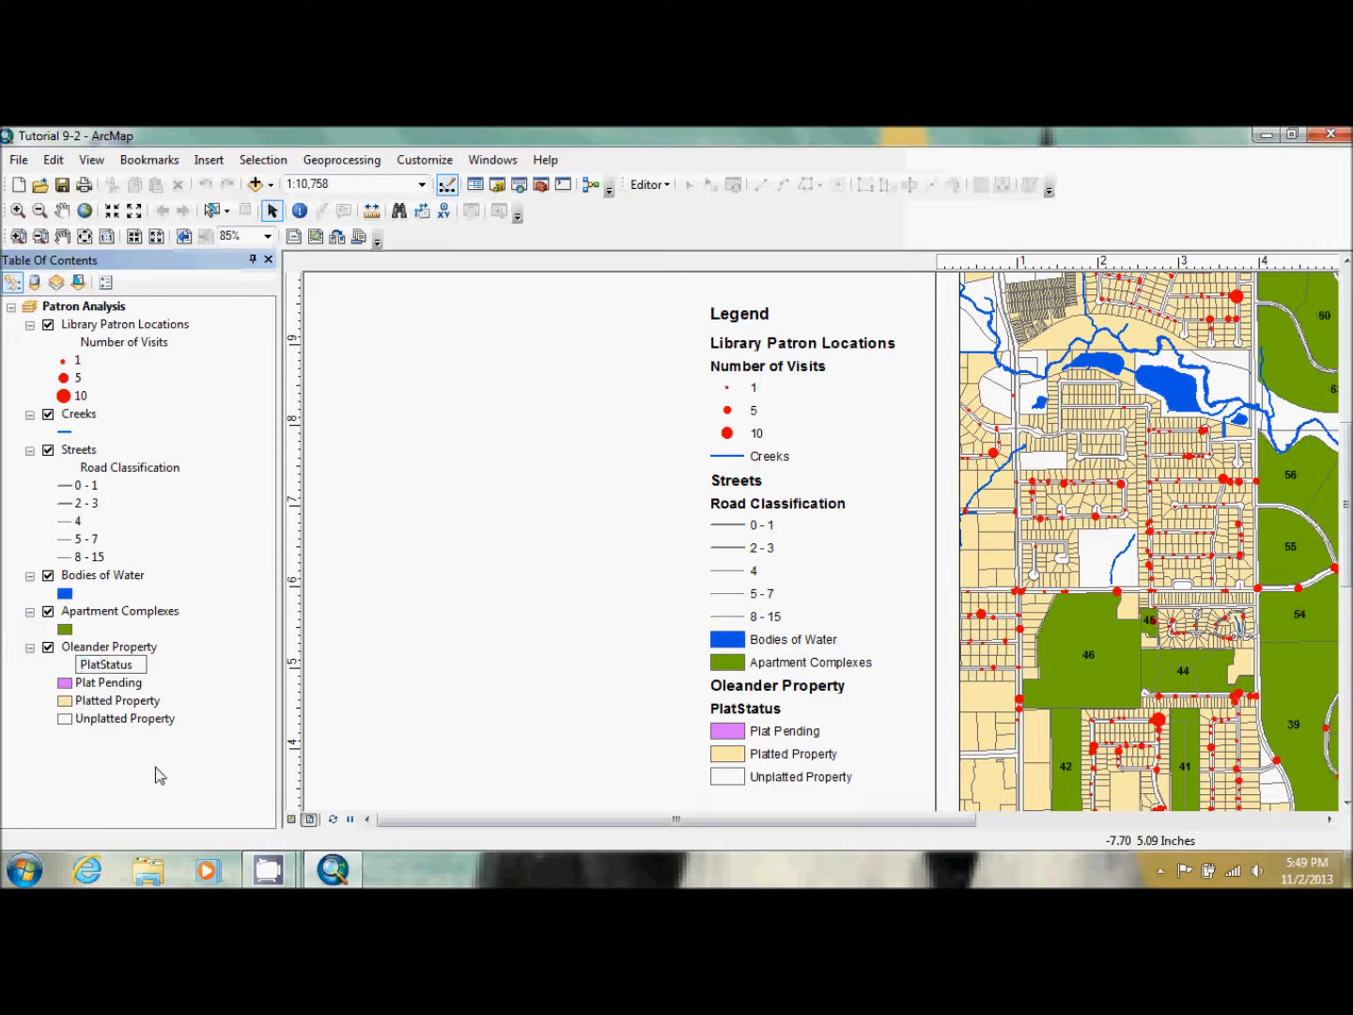
{"action": "key", "text": "Return"}
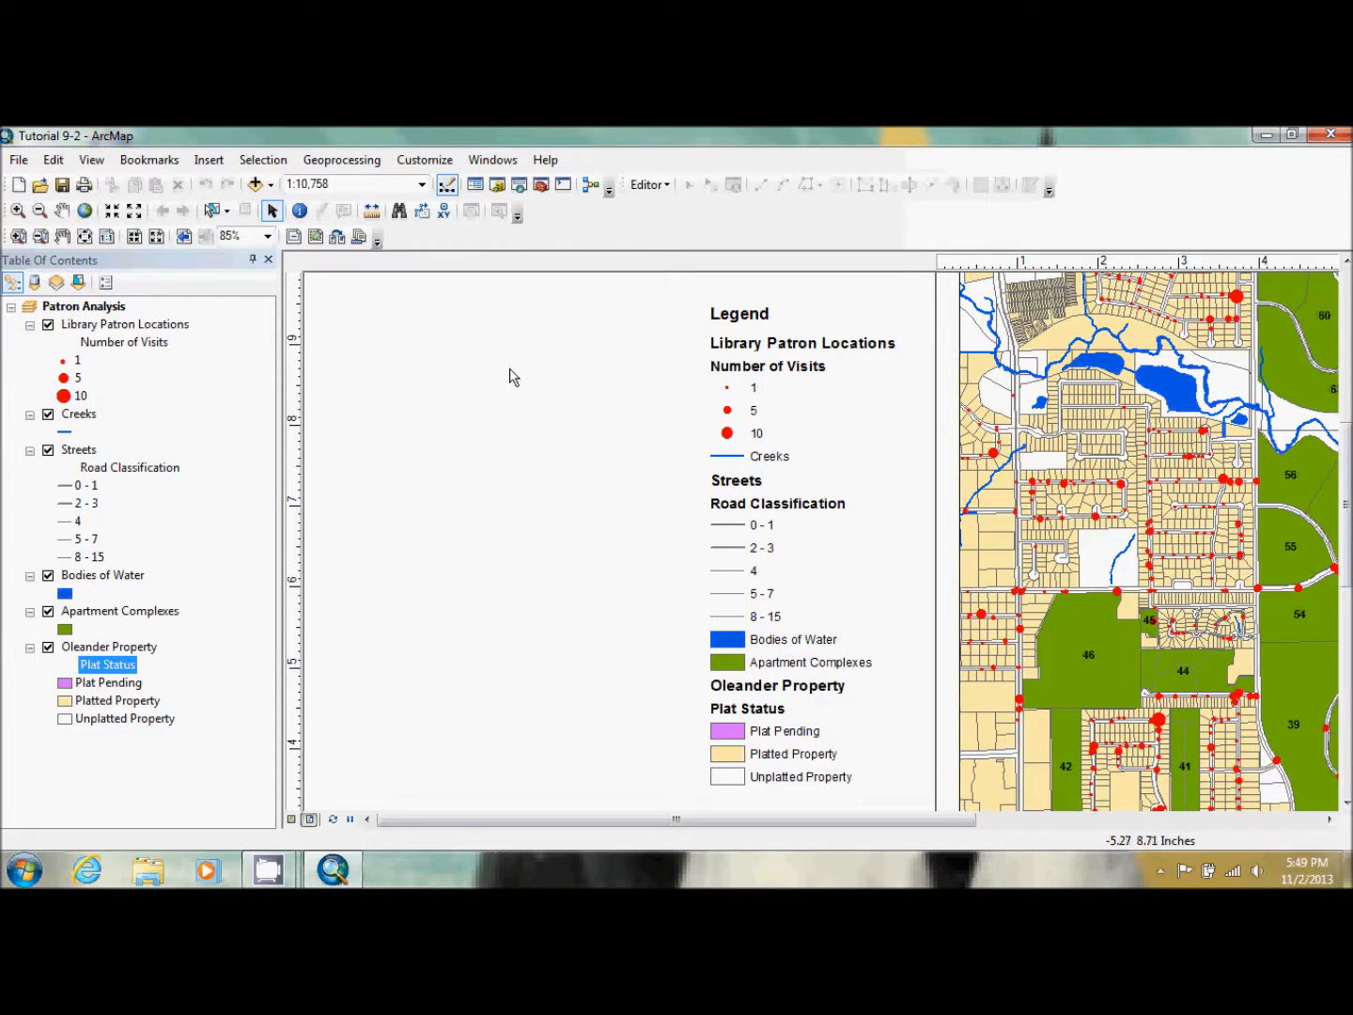
- In the legend's properties, italicize the heading font of the Library Patron Locations item and apply the change
{"action": "right_click", "coordinate": [731, 459]}
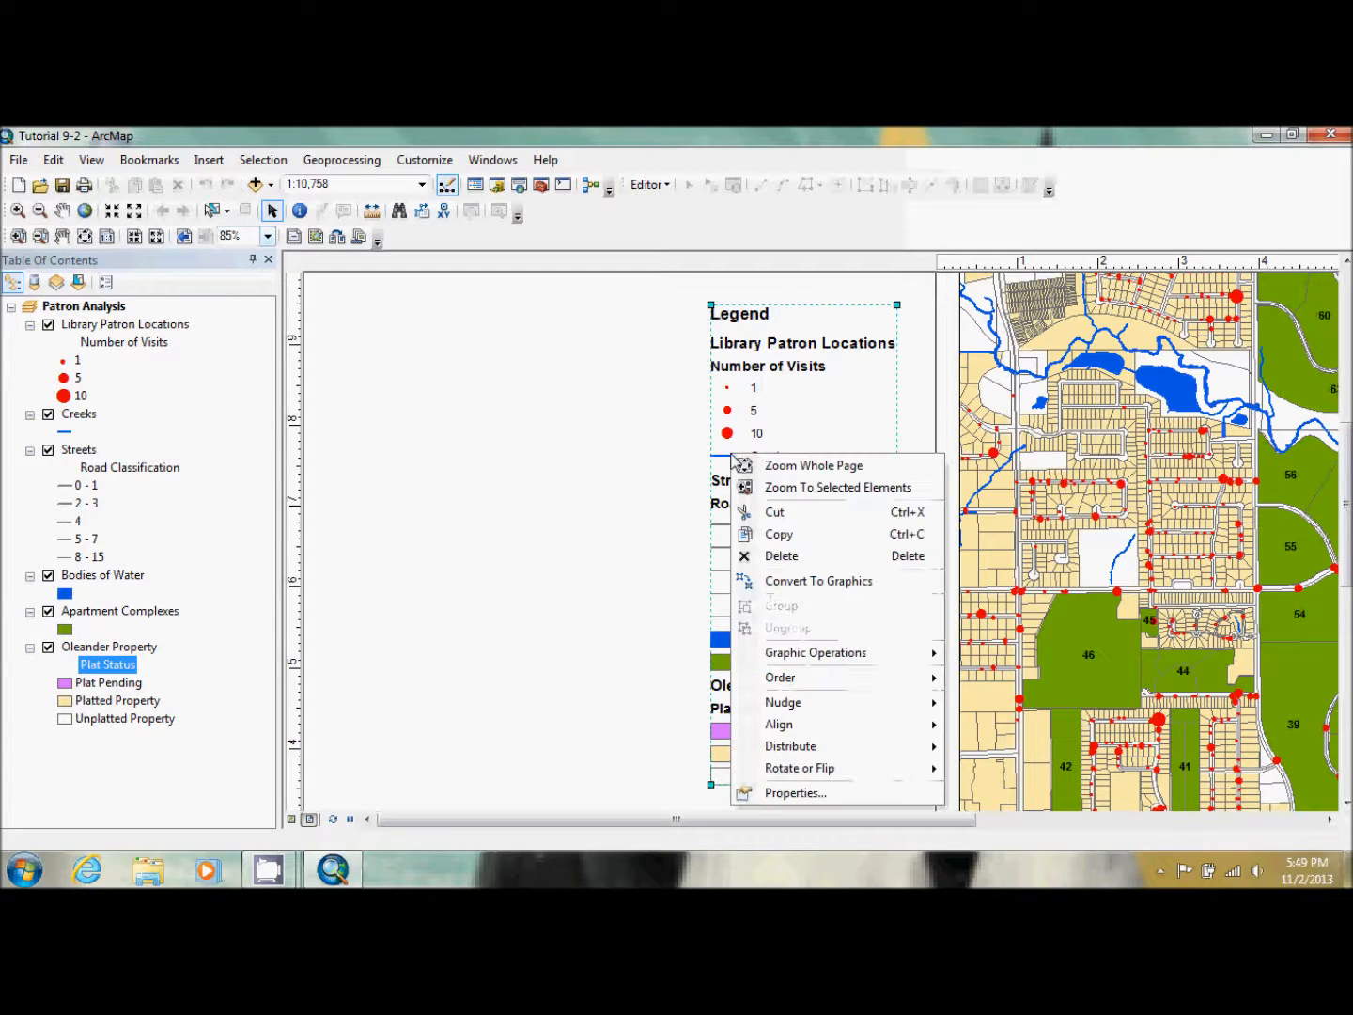
{"action": "left_click", "coordinate": [843, 795]}
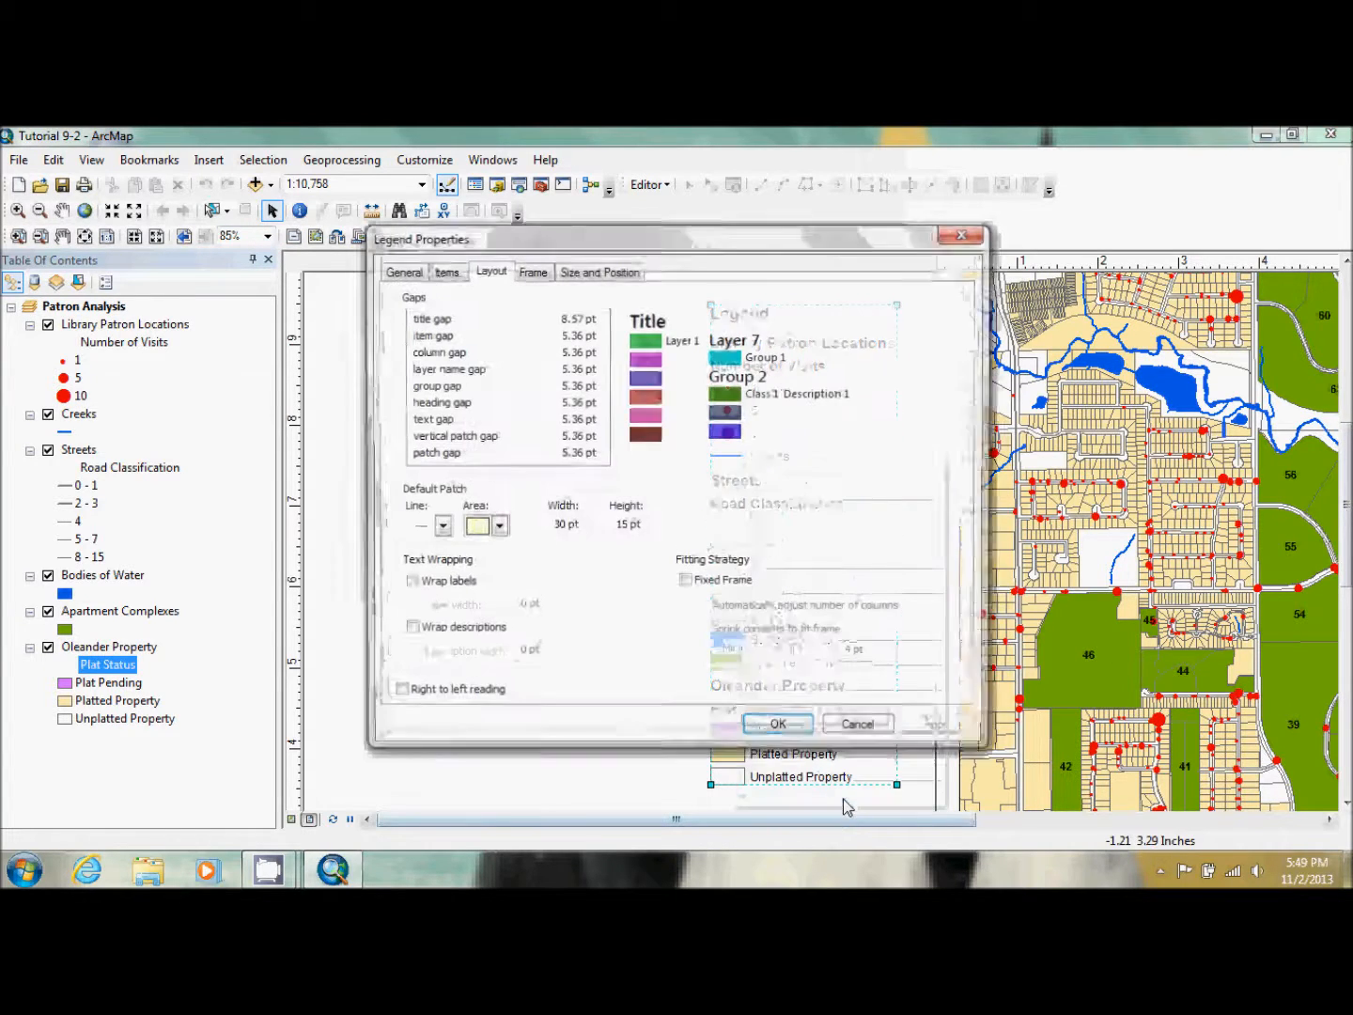
{"action": "left_click", "coordinate": [401, 271]}
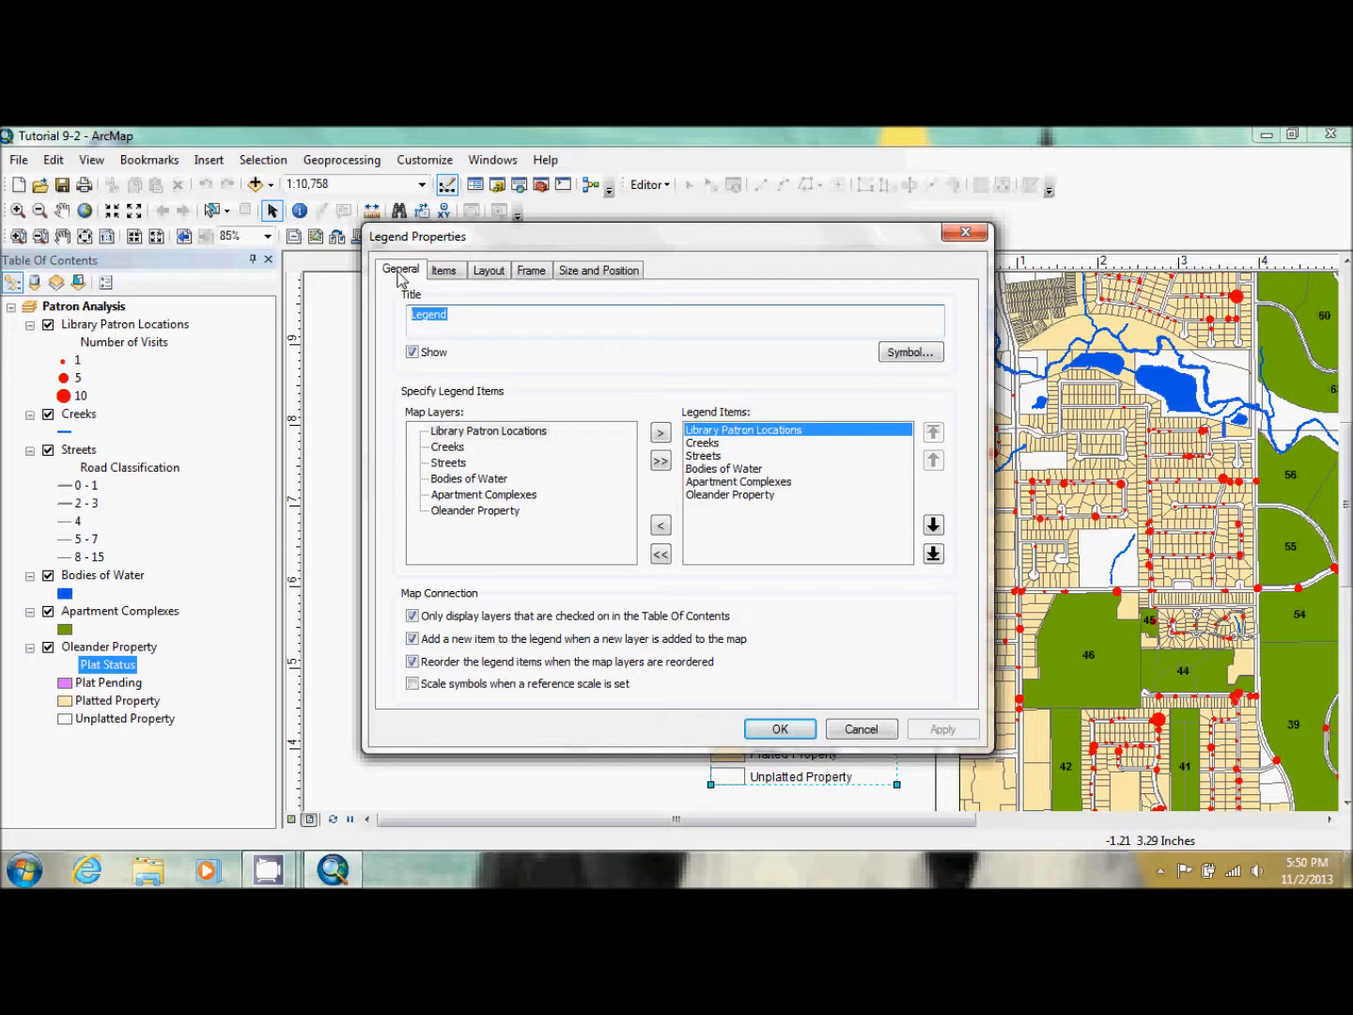
{"action": "left_click", "coordinate": [443, 270]}
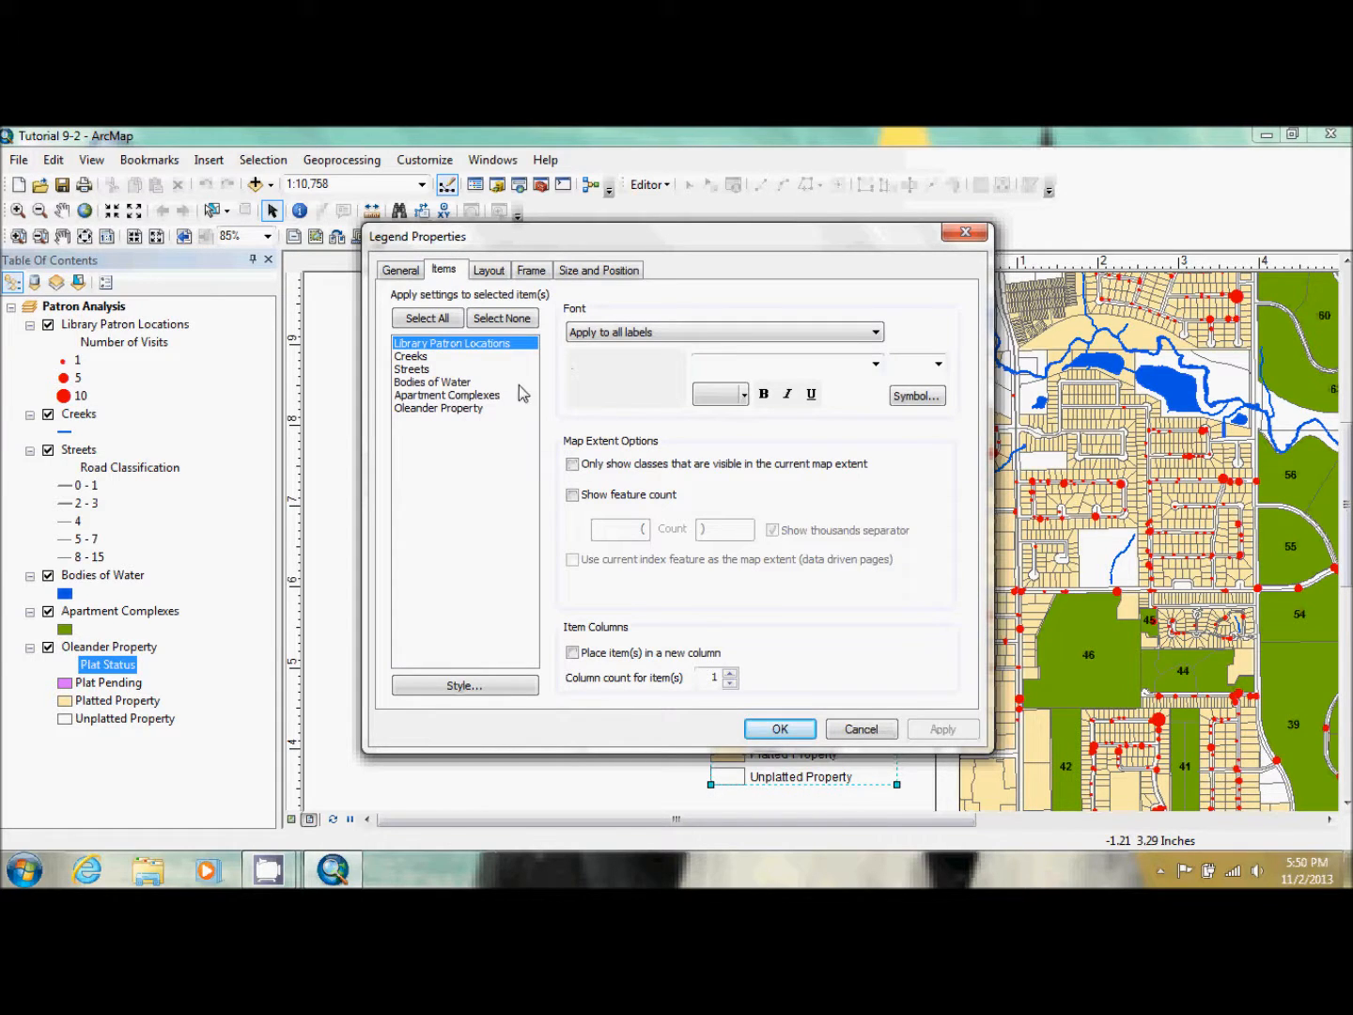
{"action": "left_click", "coordinate": [405, 271]}
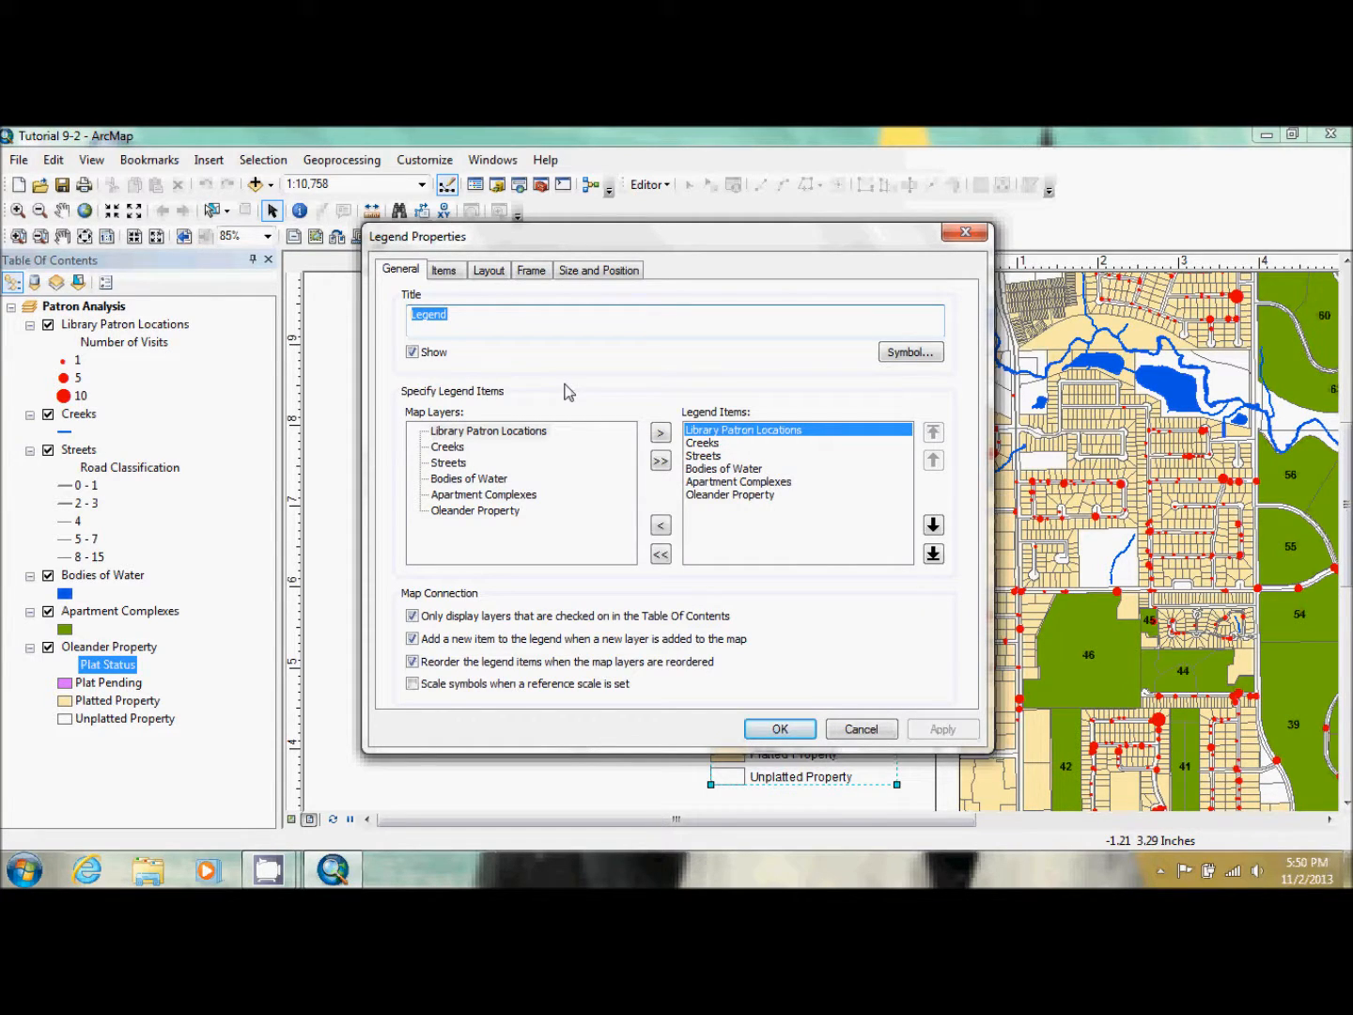
{"action": "left_click", "coordinate": [445, 272]}
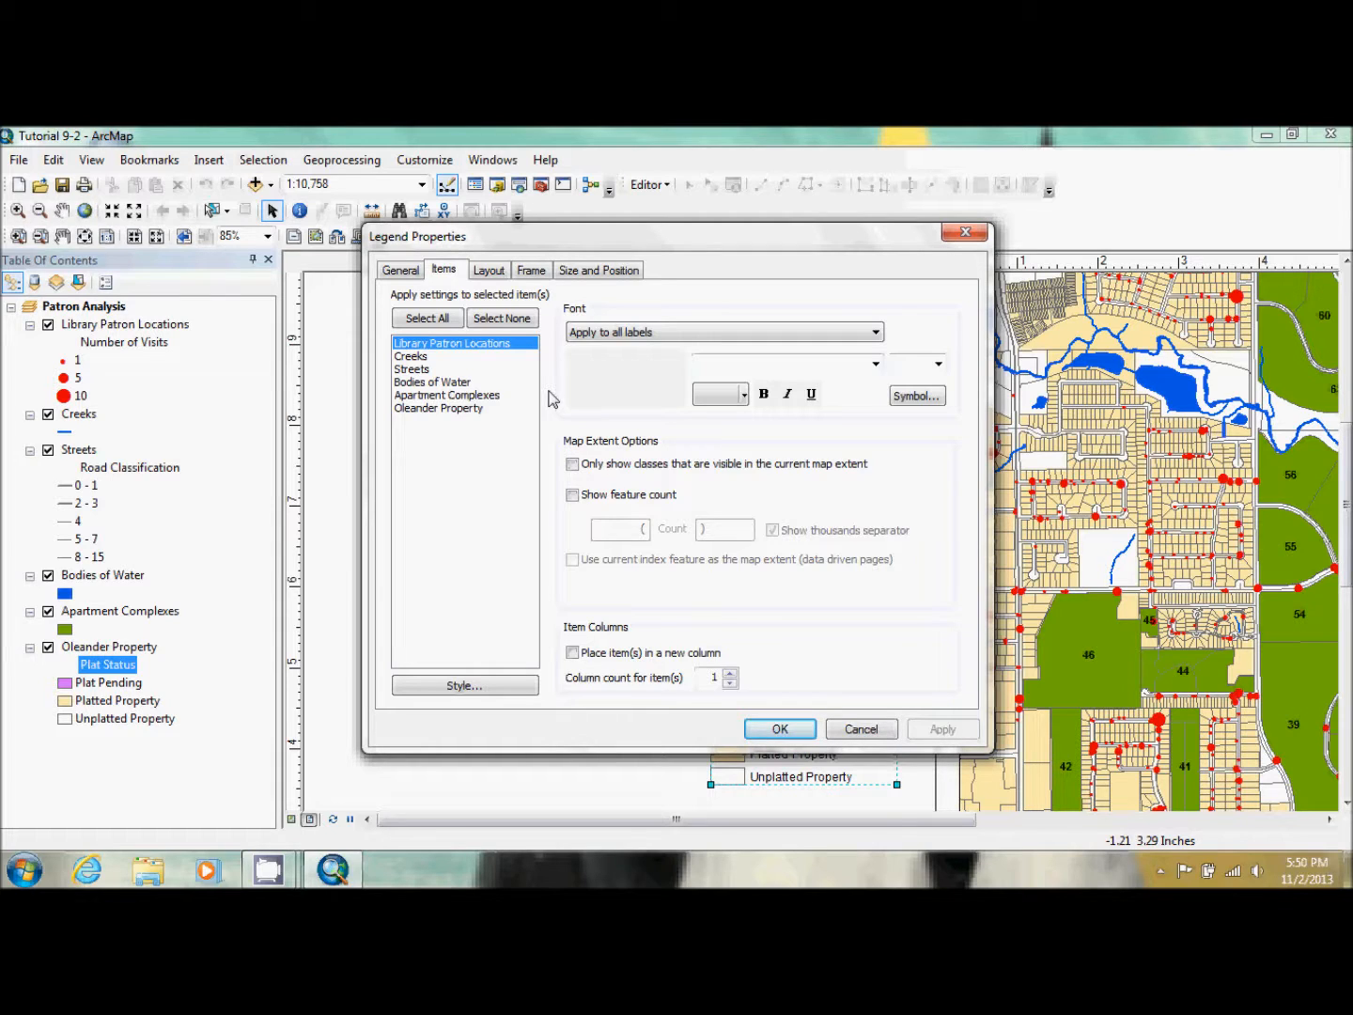
{"action": "left_click", "coordinate": [656, 336]}
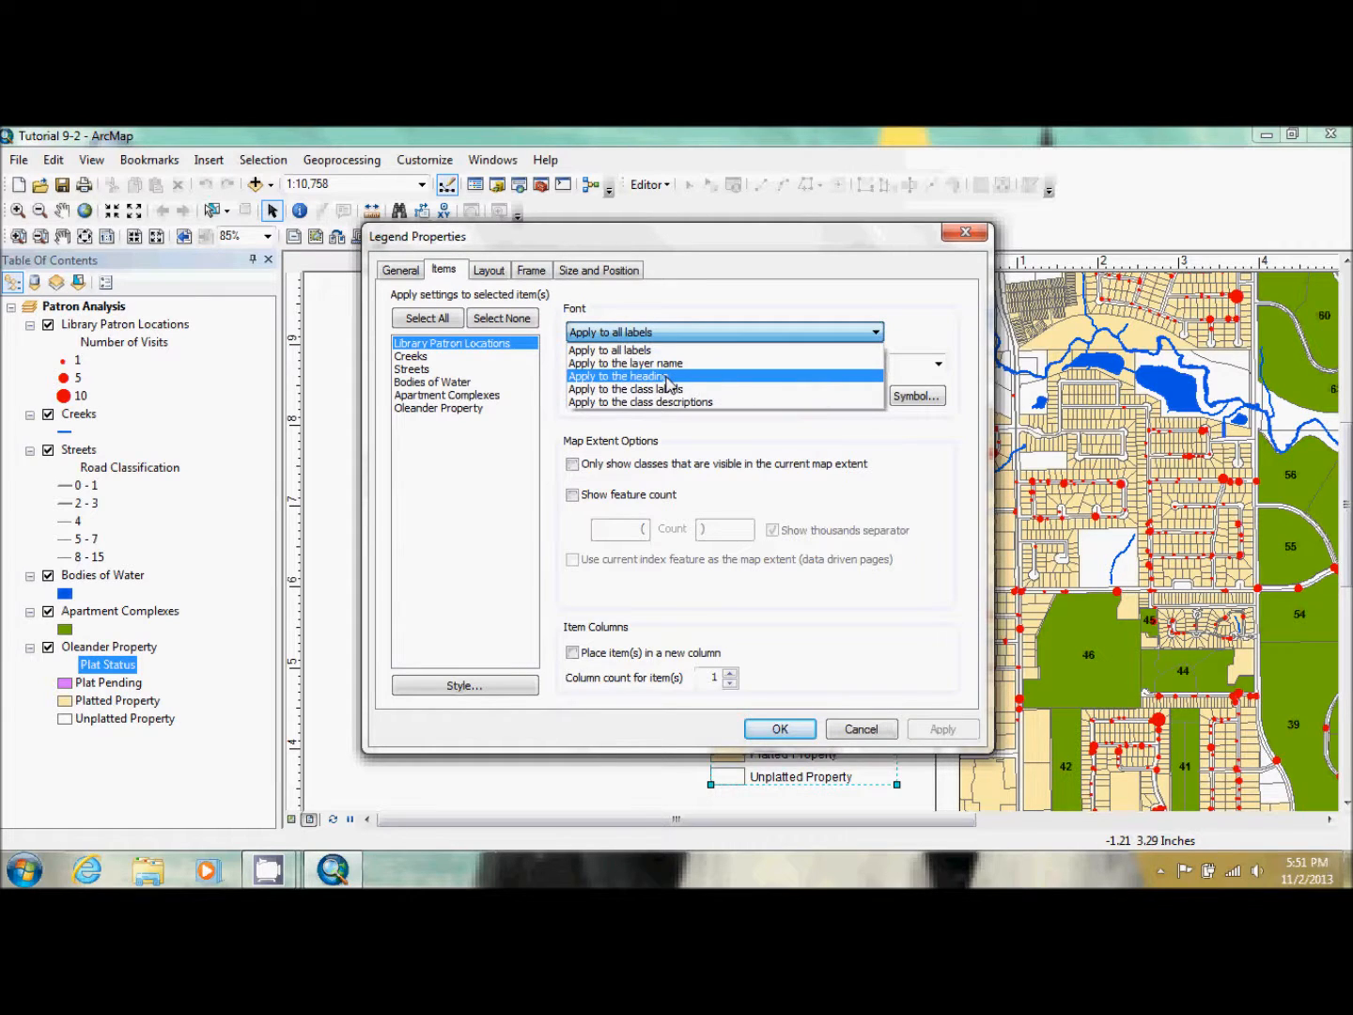
{"action": "left_click", "coordinate": [668, 377]}
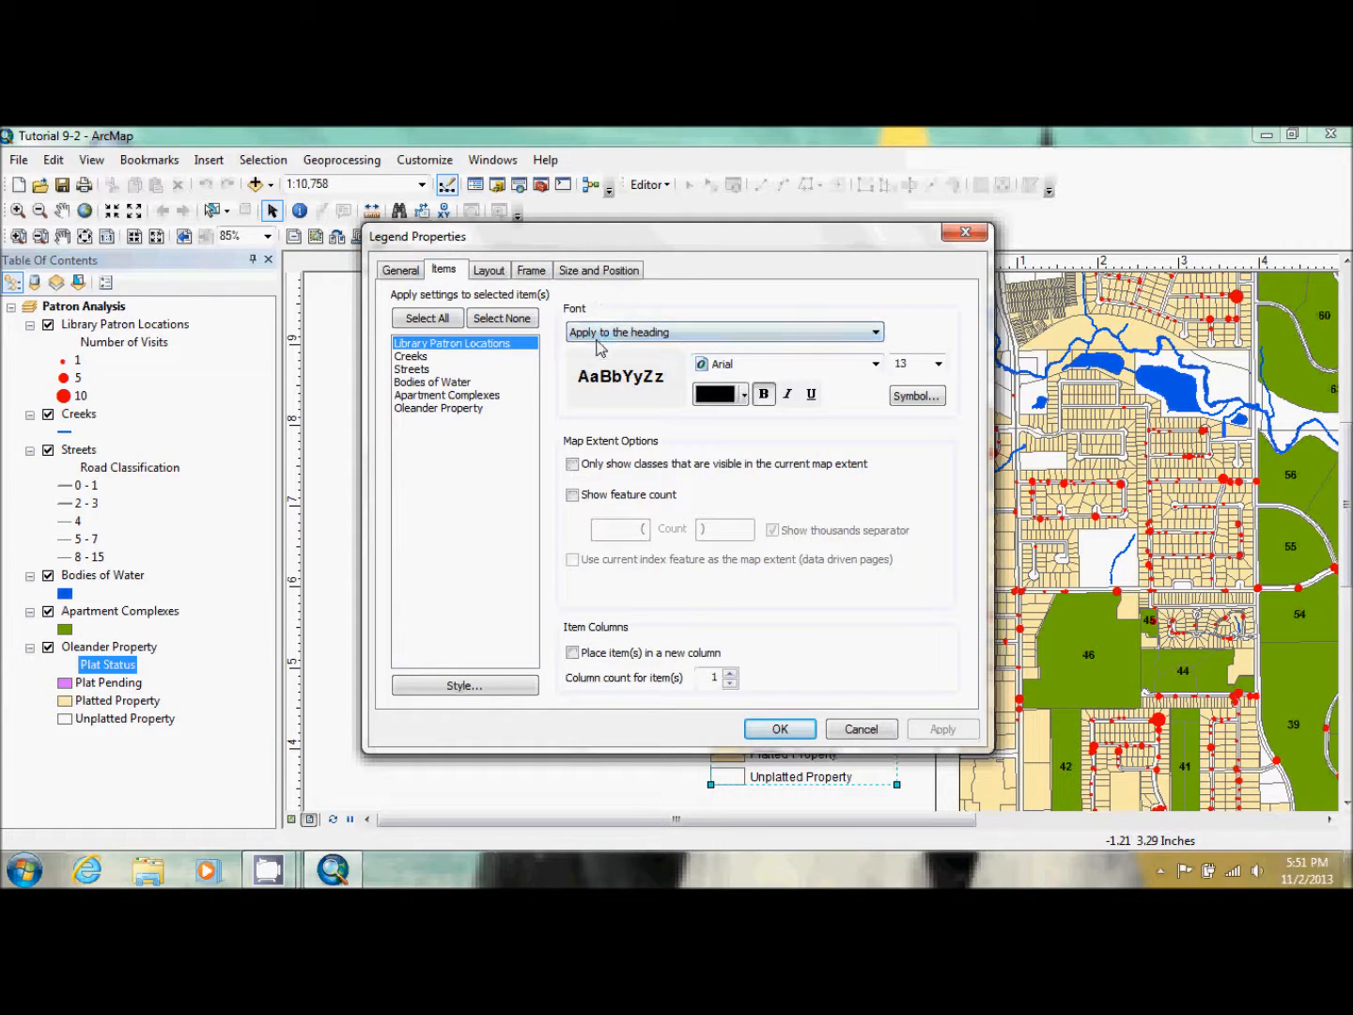
{"action": "left_click", "coordinate": [788, 397]}
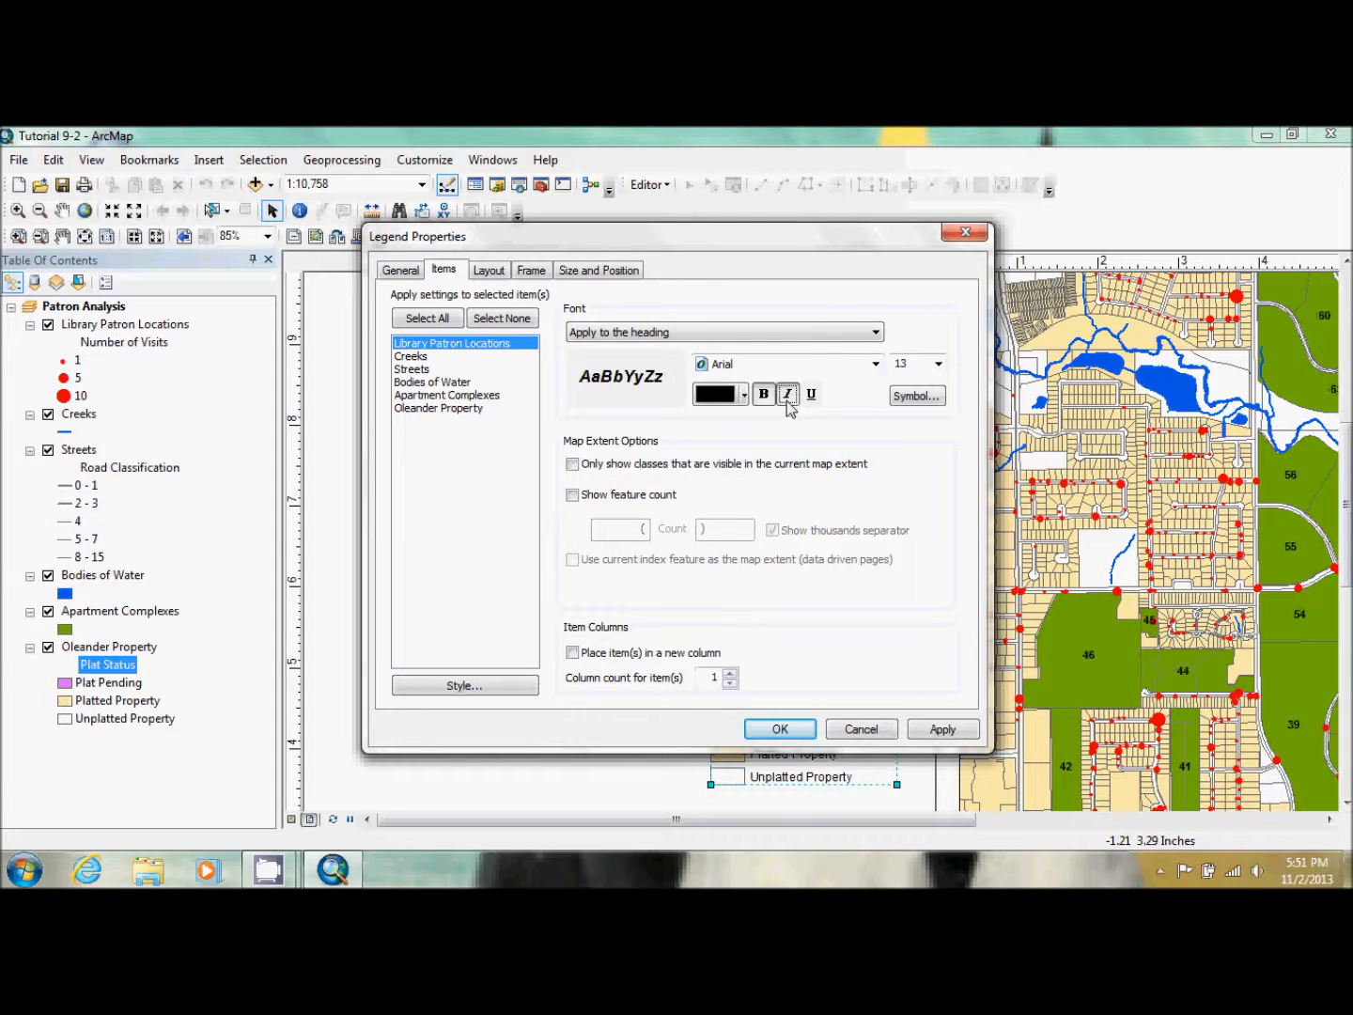
{"action": "left_click_drag", "start_coordinate": [828, 233], "coordinate": [505, 216]}
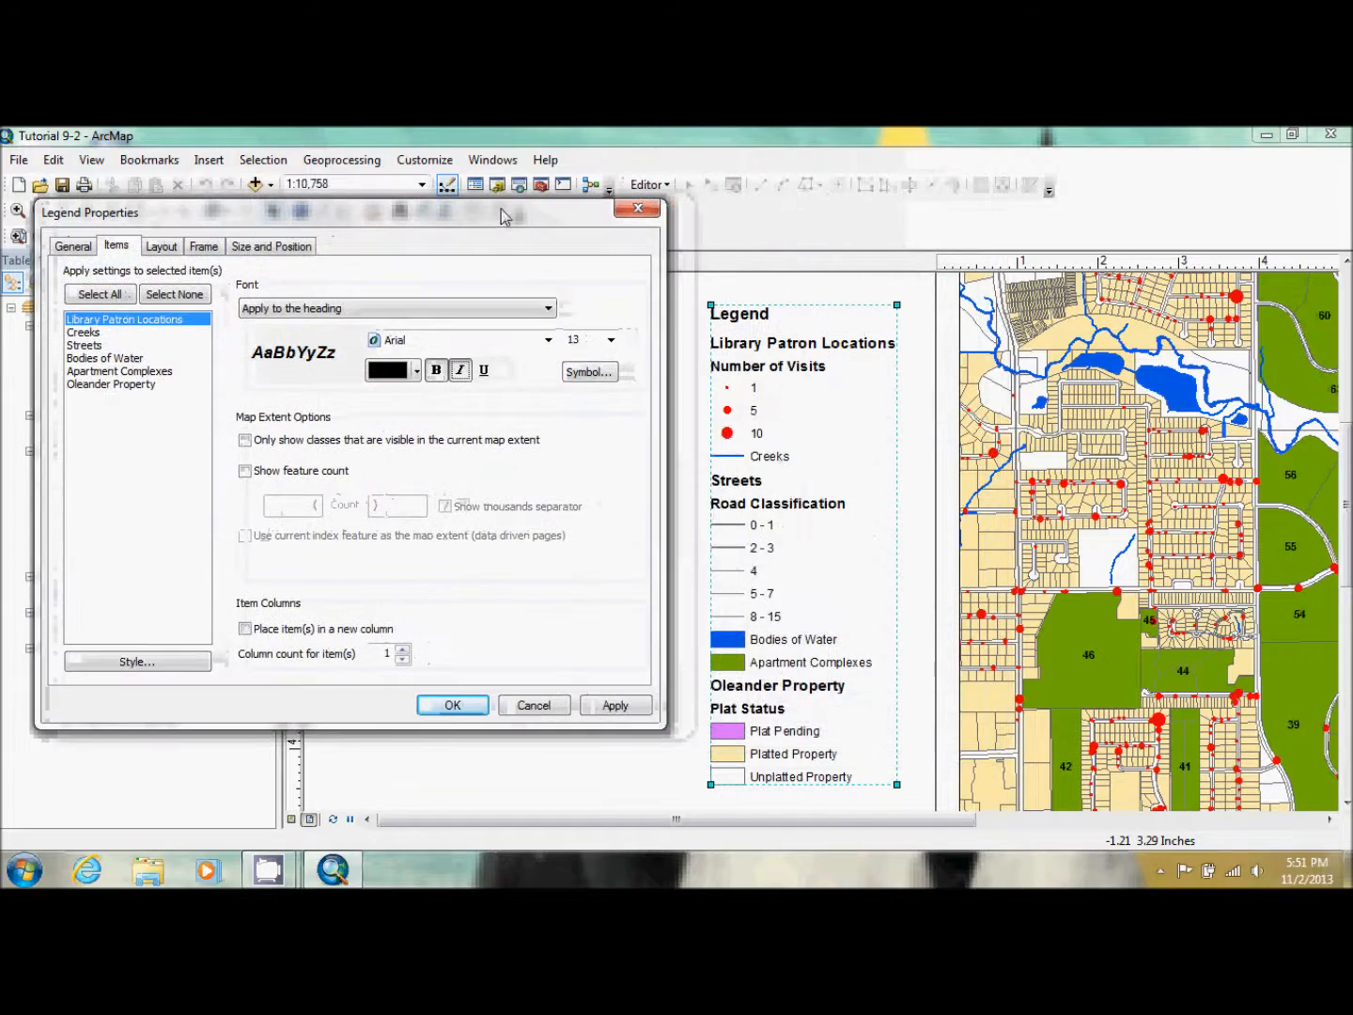
{"action": "left_click", "coordinate": [615, 706]}
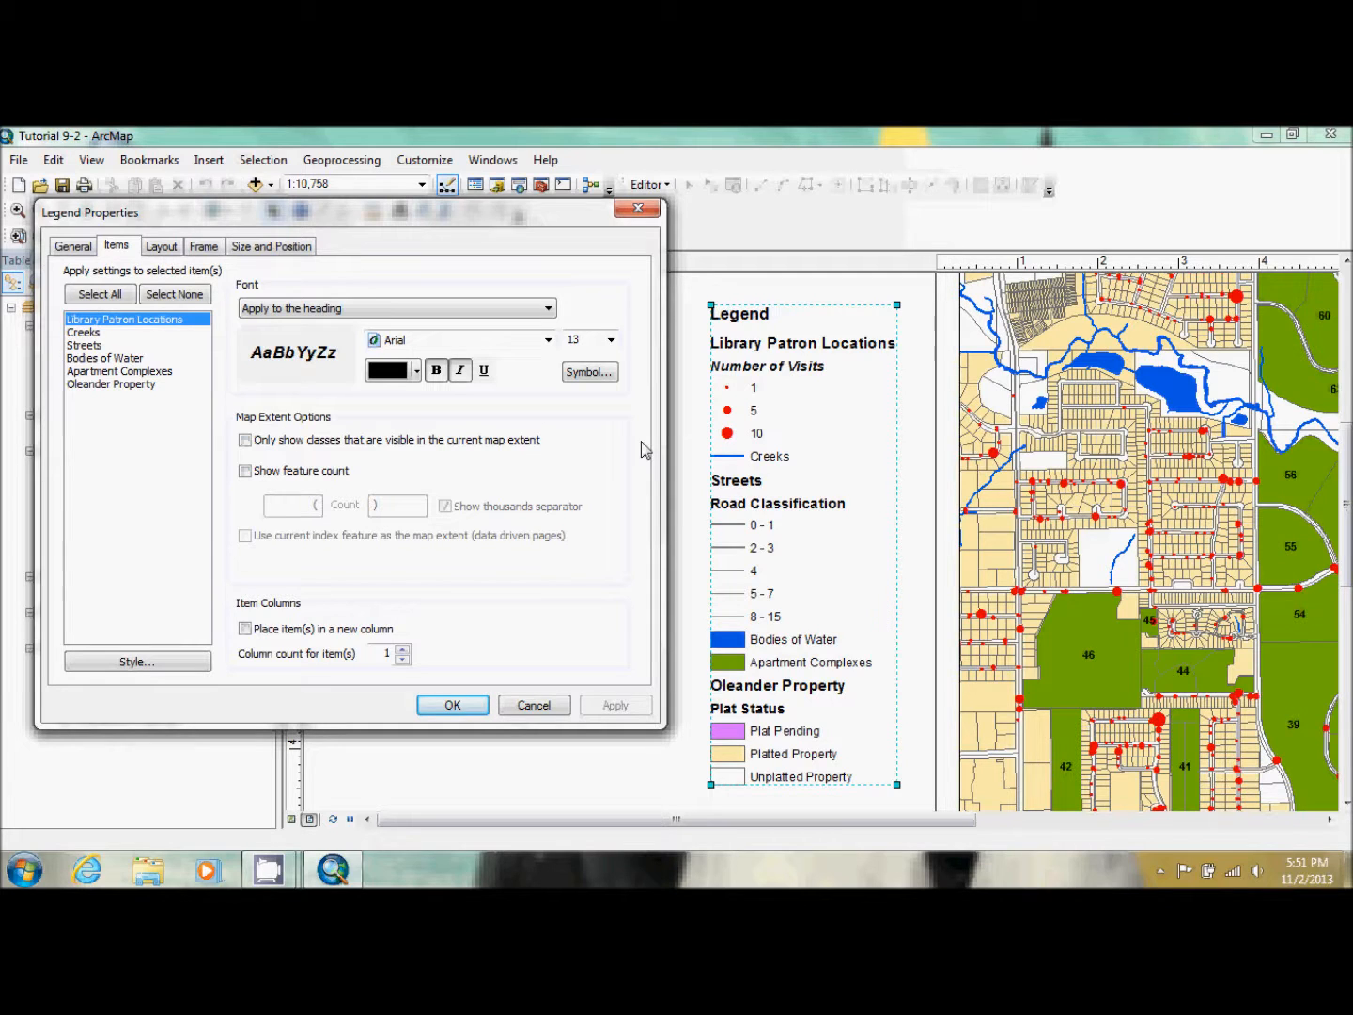
- Italicize the heading fonts of the Streets and Oleander Property legend items and apply the changes
{"action": "left_click", "coordinate": [106, 347]}
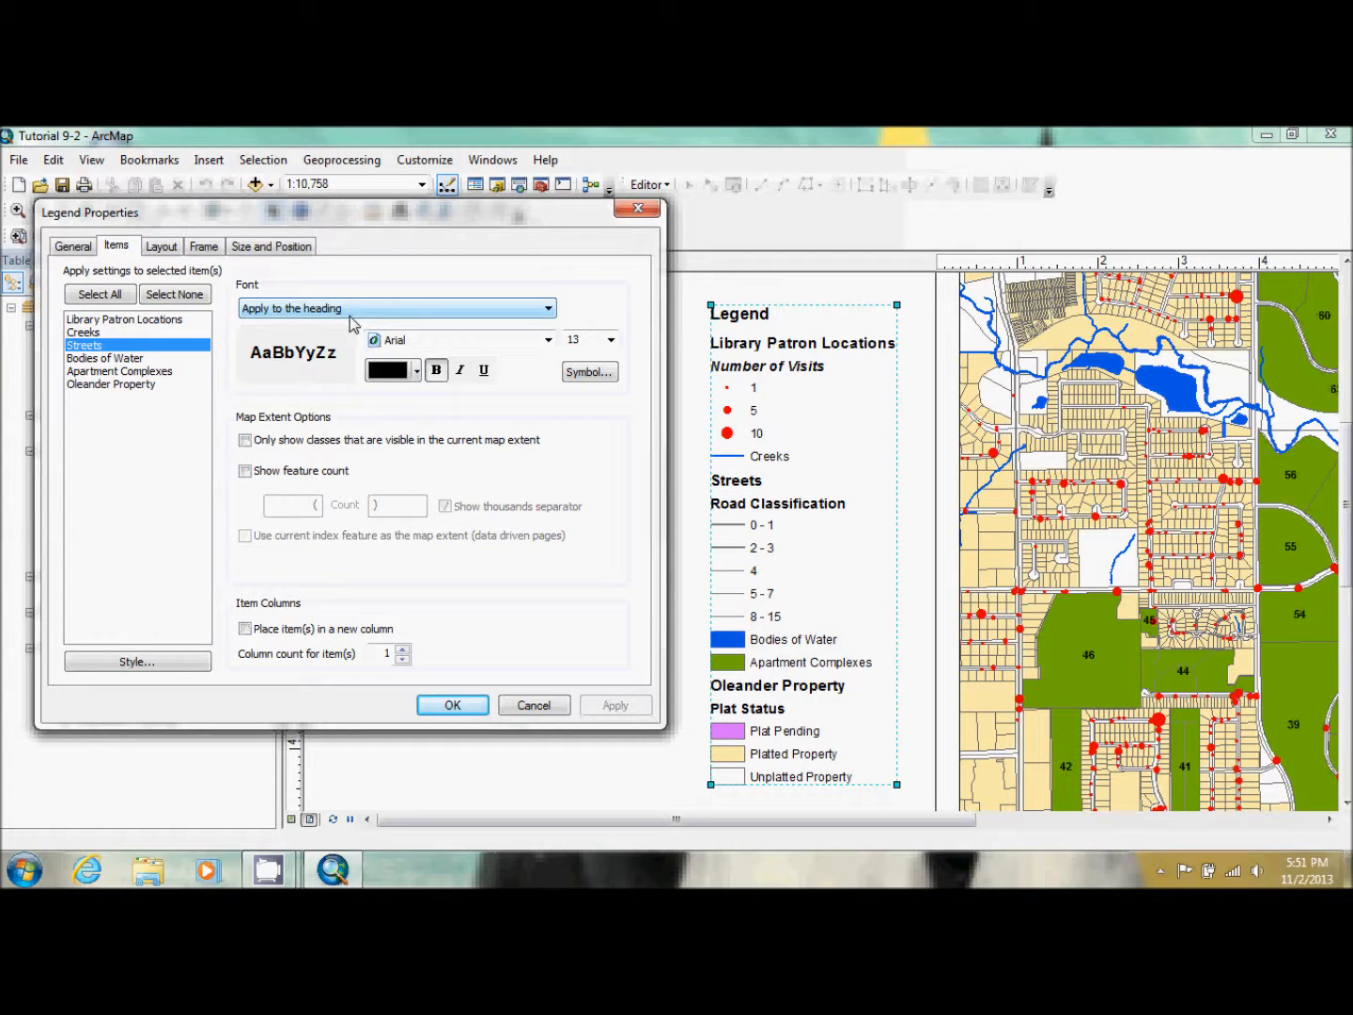
{"action": "left_click", "coordinate": [461, 371]}
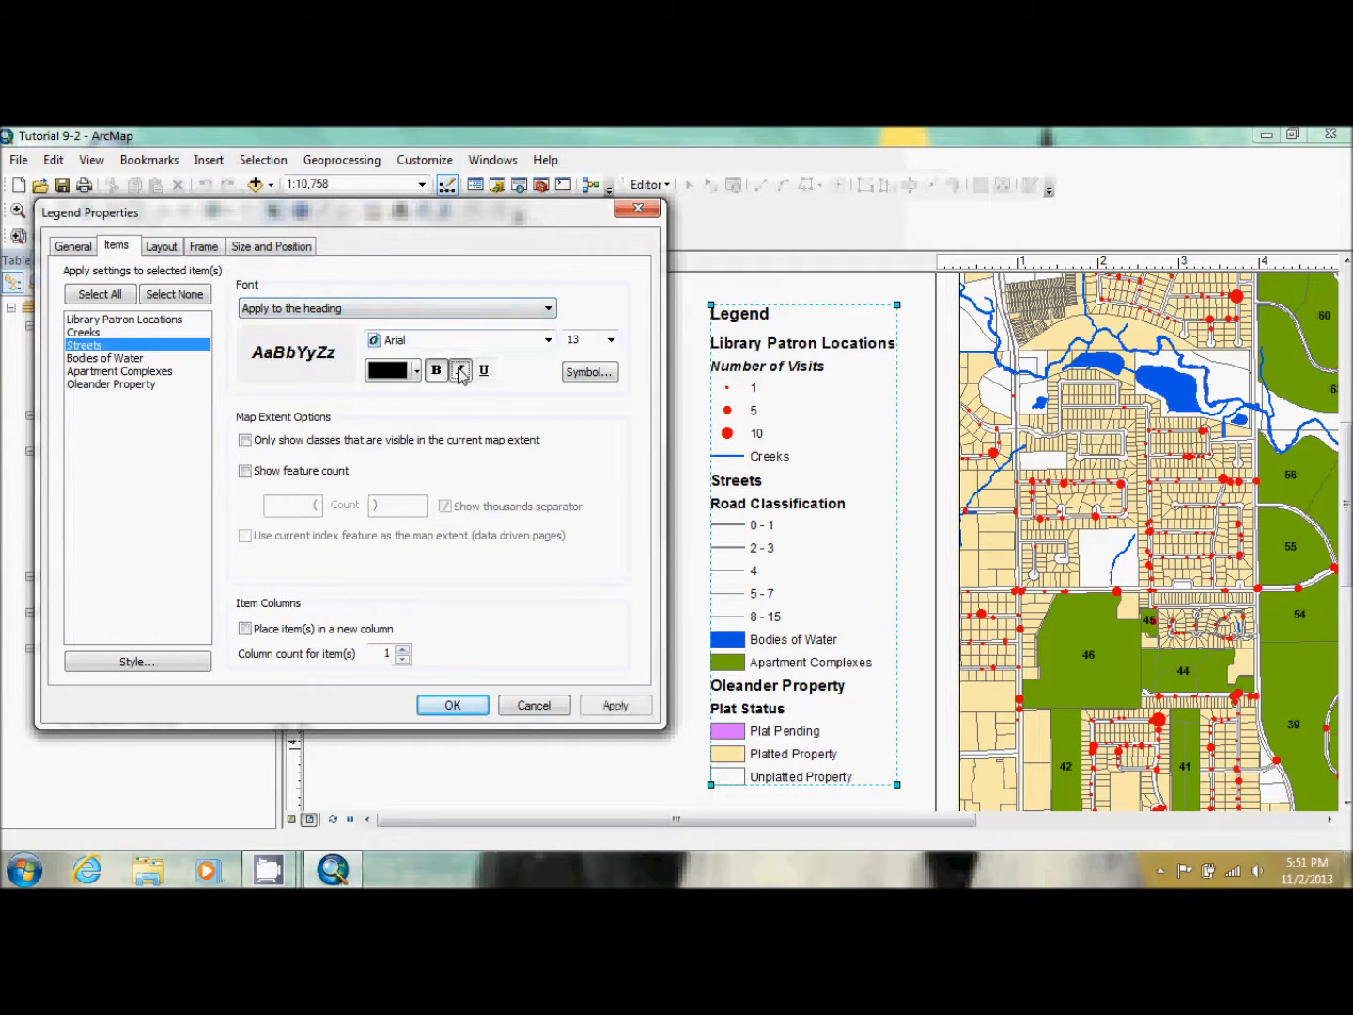
{"action": "left_click", "coordinate": [129, 385]}
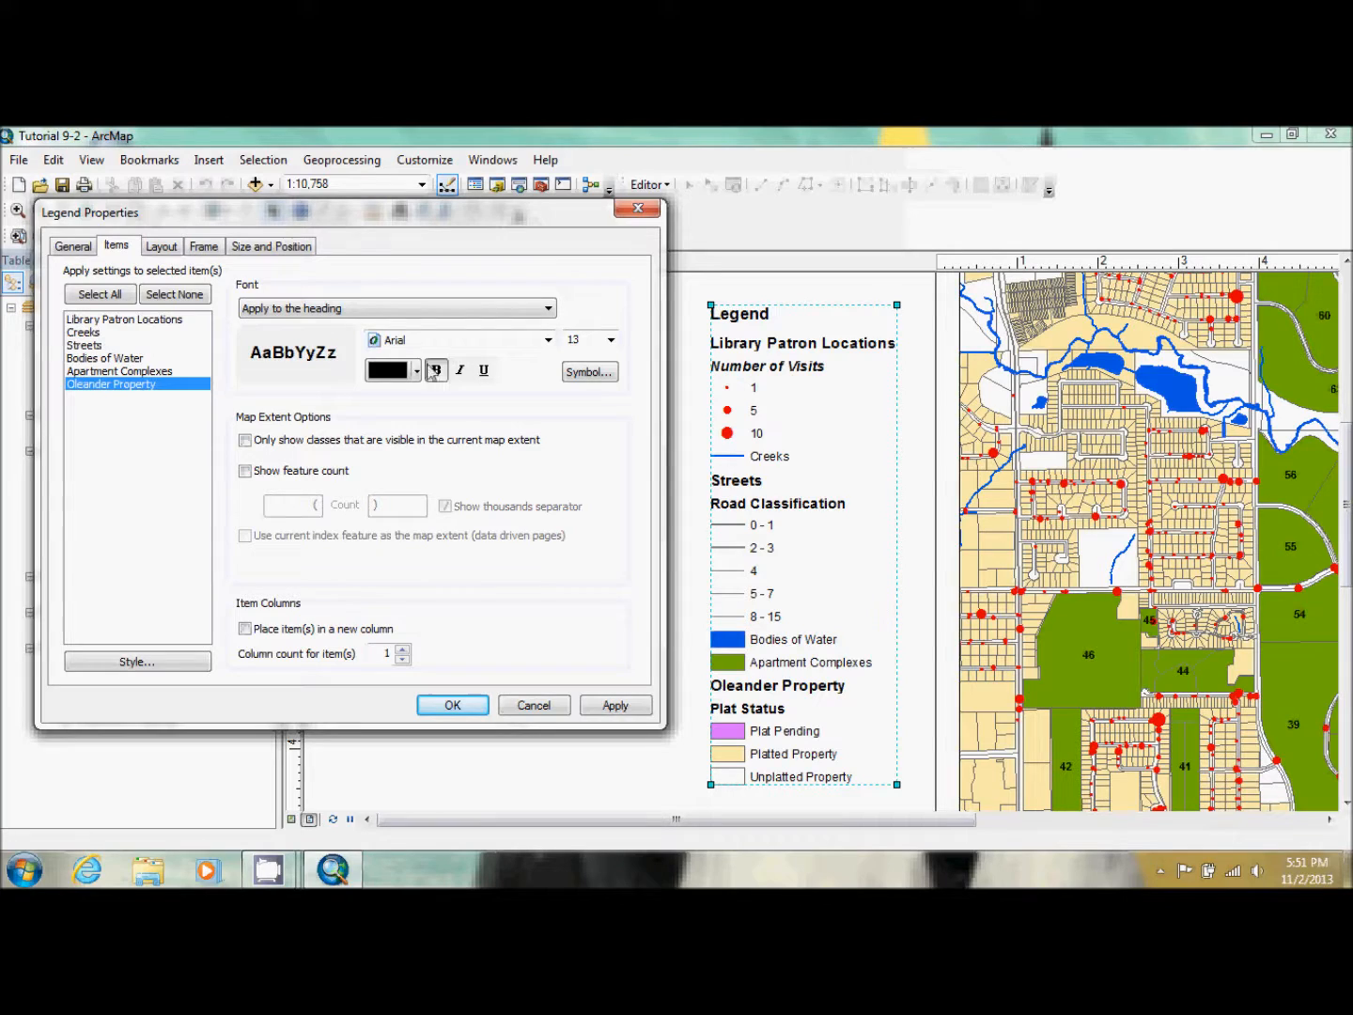
{"action": "left_click", "coordinate": [461, 372]}
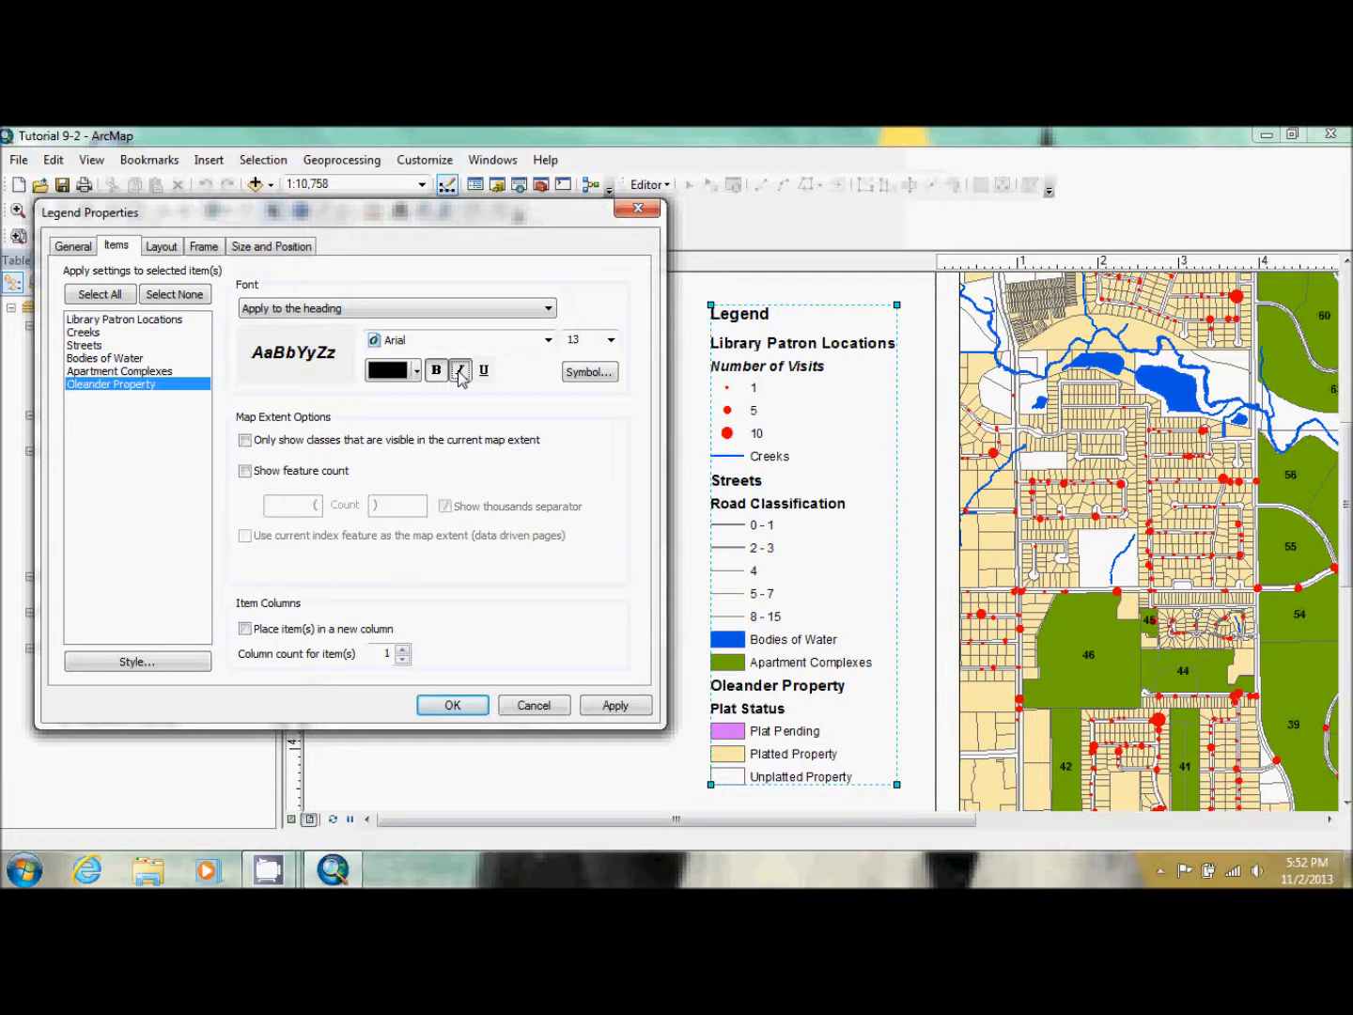
{"action": "left_click", "coordinate": [615, 706]}
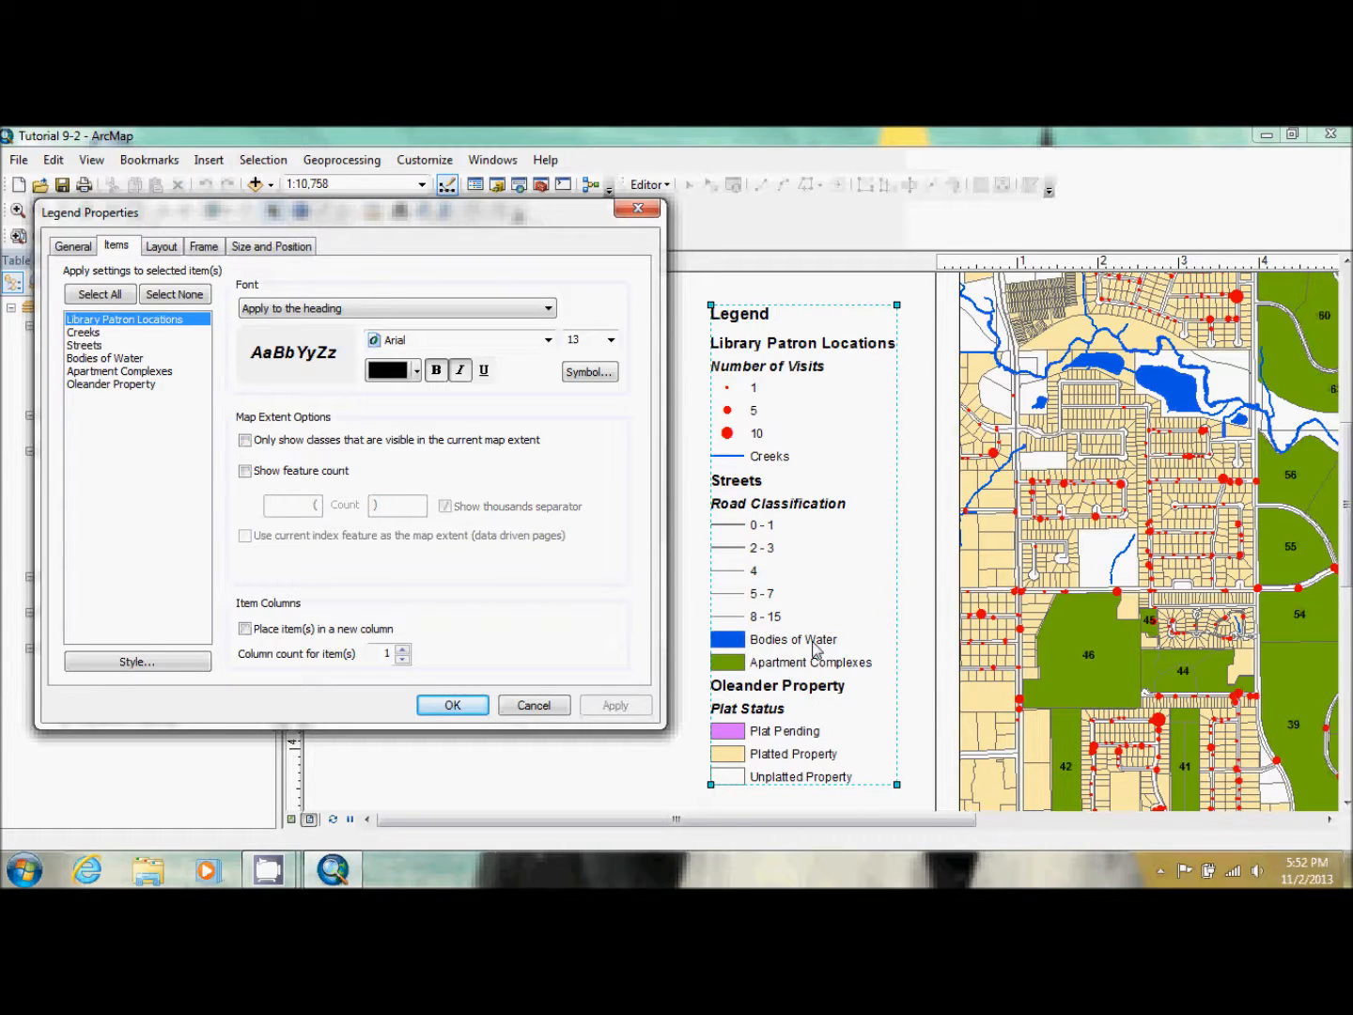
- Move the Bodies of Water legend item up one place, directly below Creeks, and apply the new order
{"action": "left_click", "coordinate": [86, 250]}
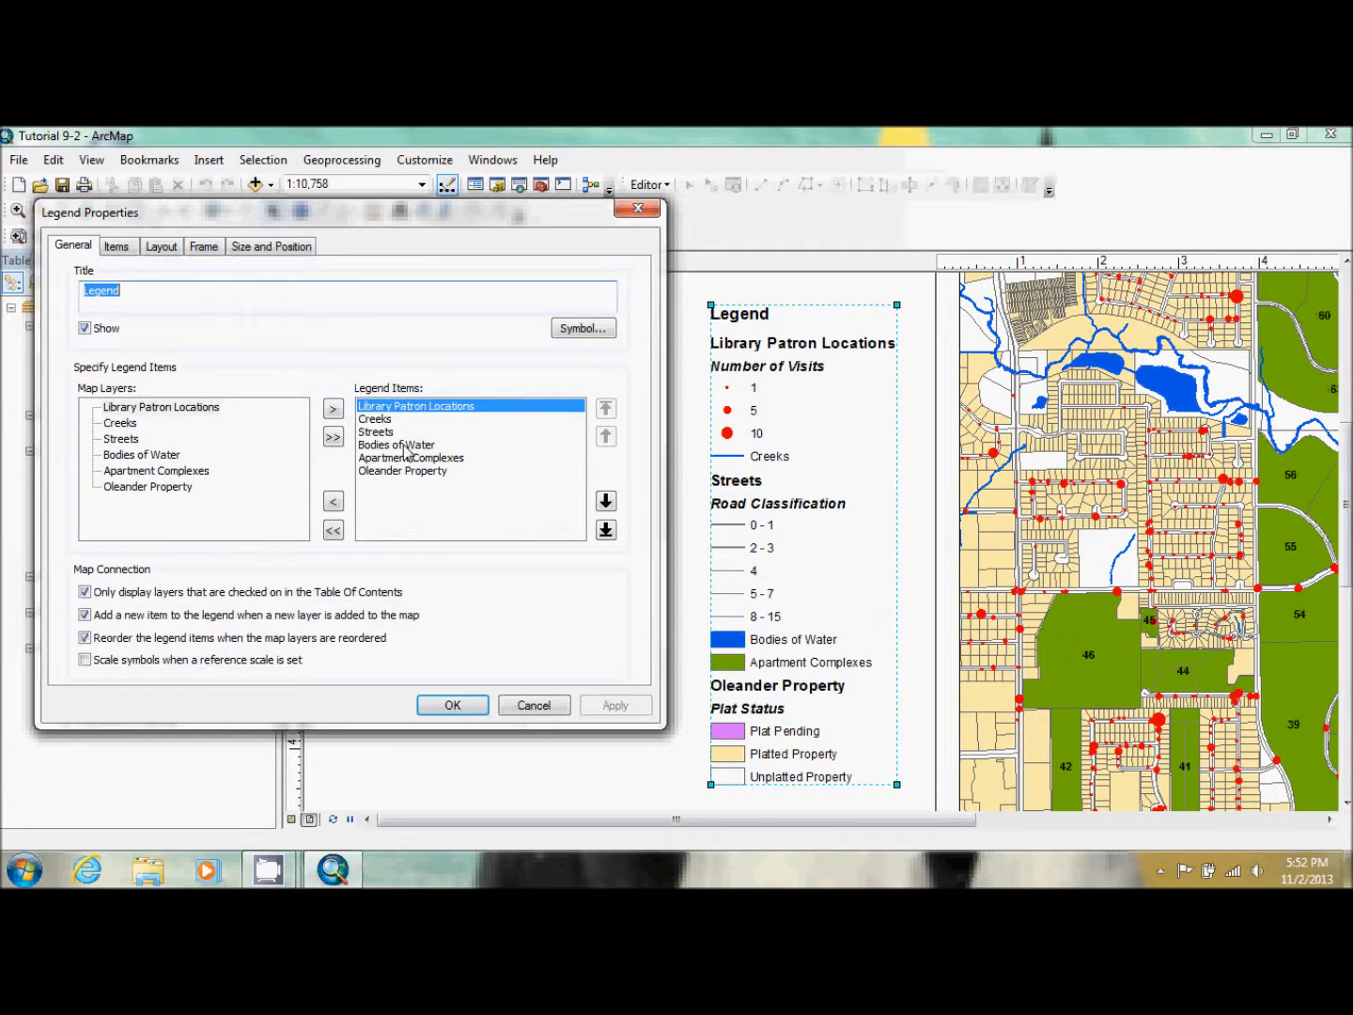
{"action": "left_click", "coordinate": [411, 446]}
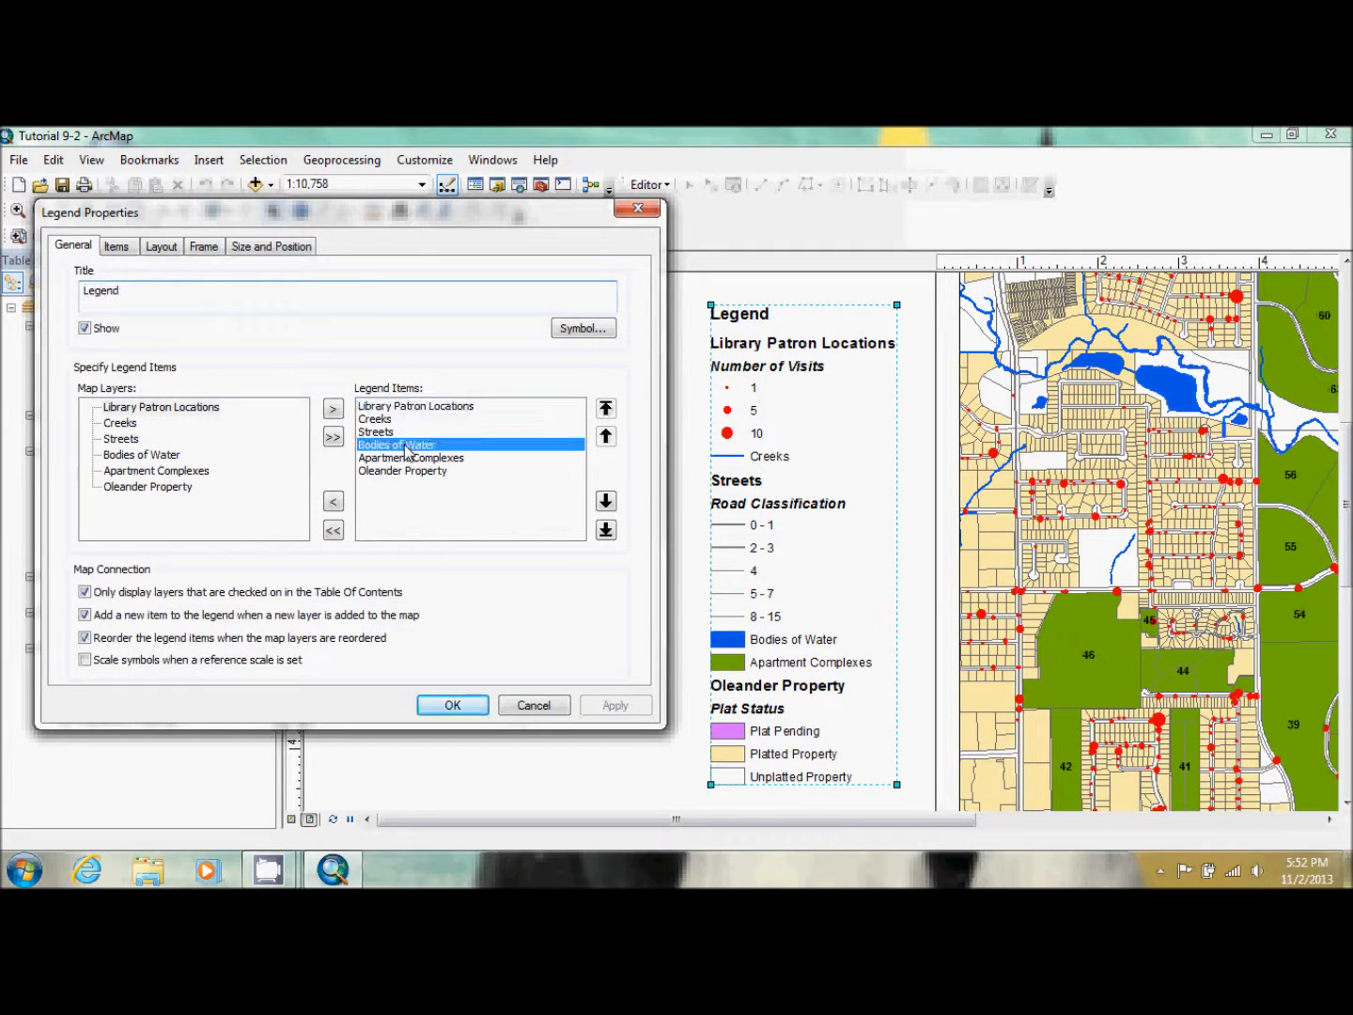
{"action": "left_click", "coordinate": [607, 438]}
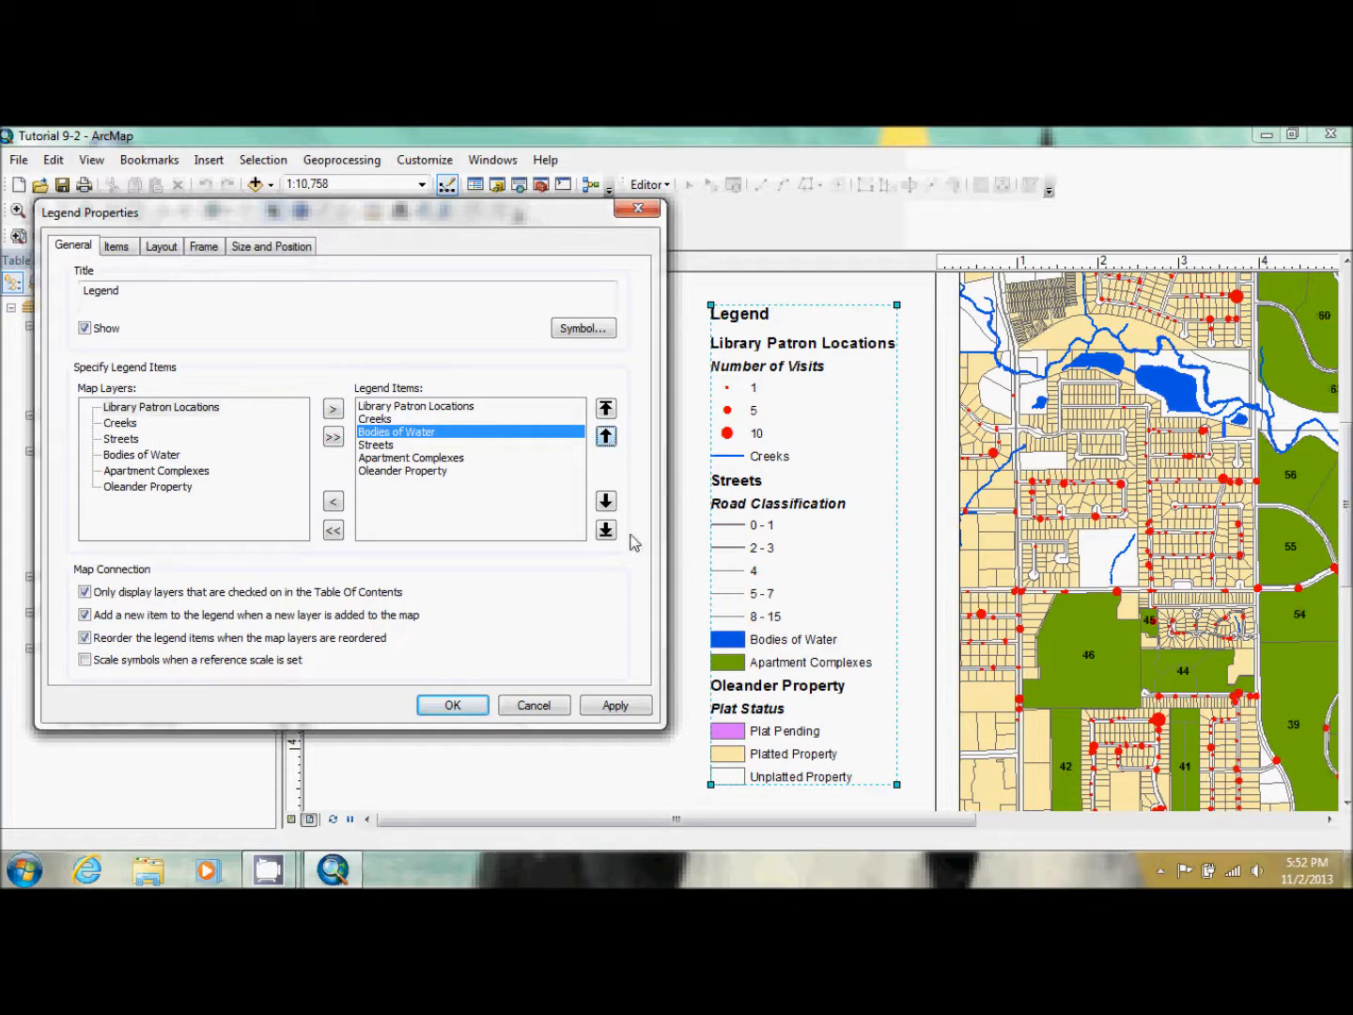
{"action": "left_click", "coordinate": [630, 711]}
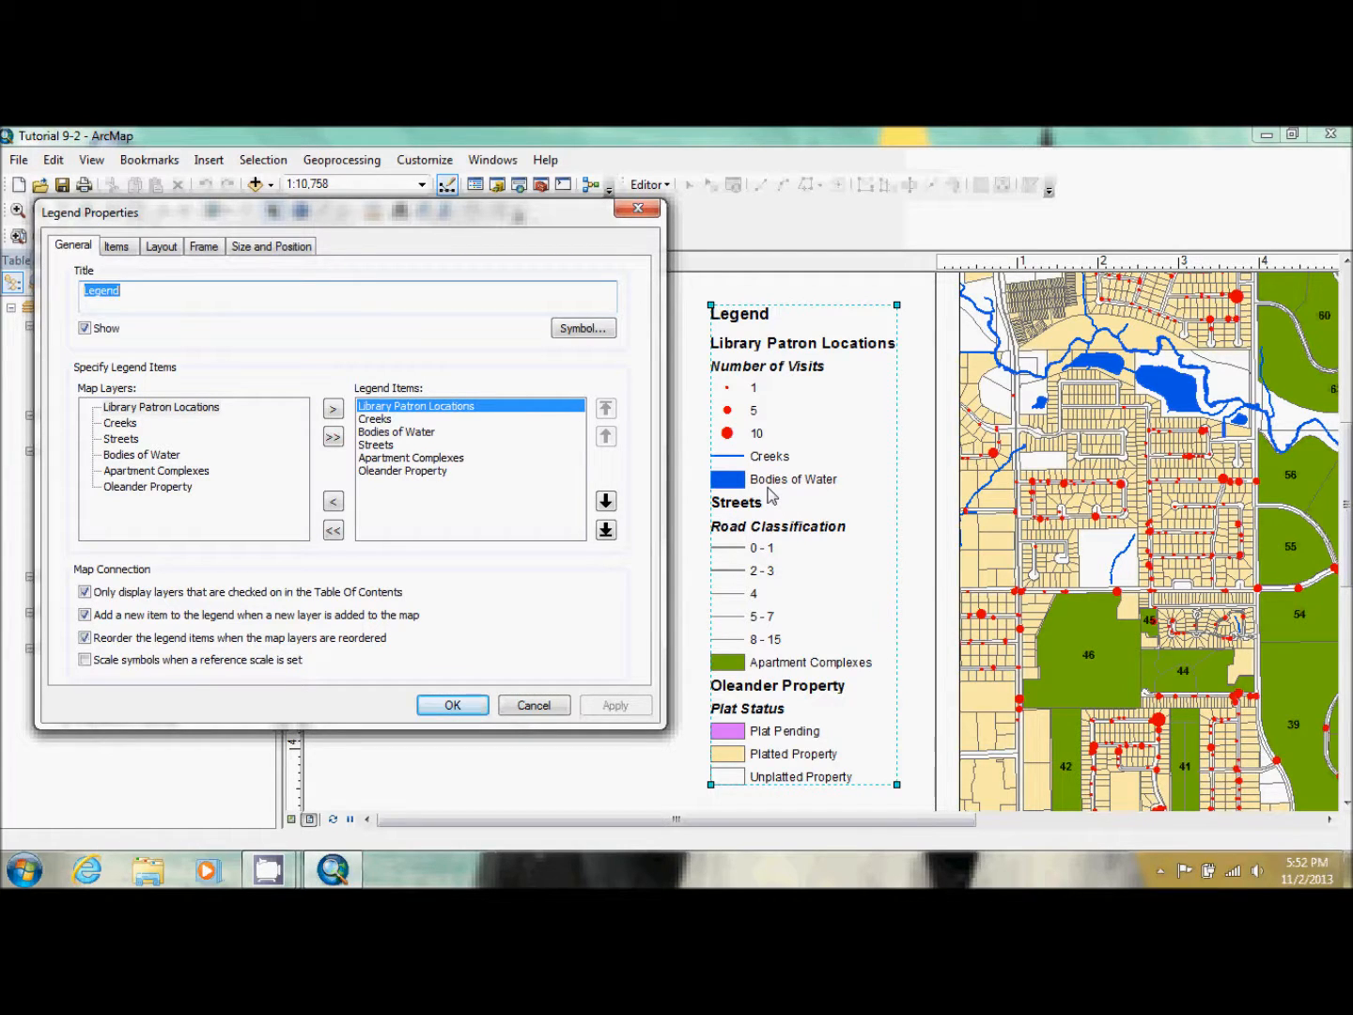
- Move the Apartment Complexes legend item up to directly below Library Patron Locations and accept the legend properties
{"action": "left_click", "coordinate": [461, 458]}
{"action": "left_click", "coordinate": [605, 435]}
{"action": "left_click", "coordinate": [605, 435]}
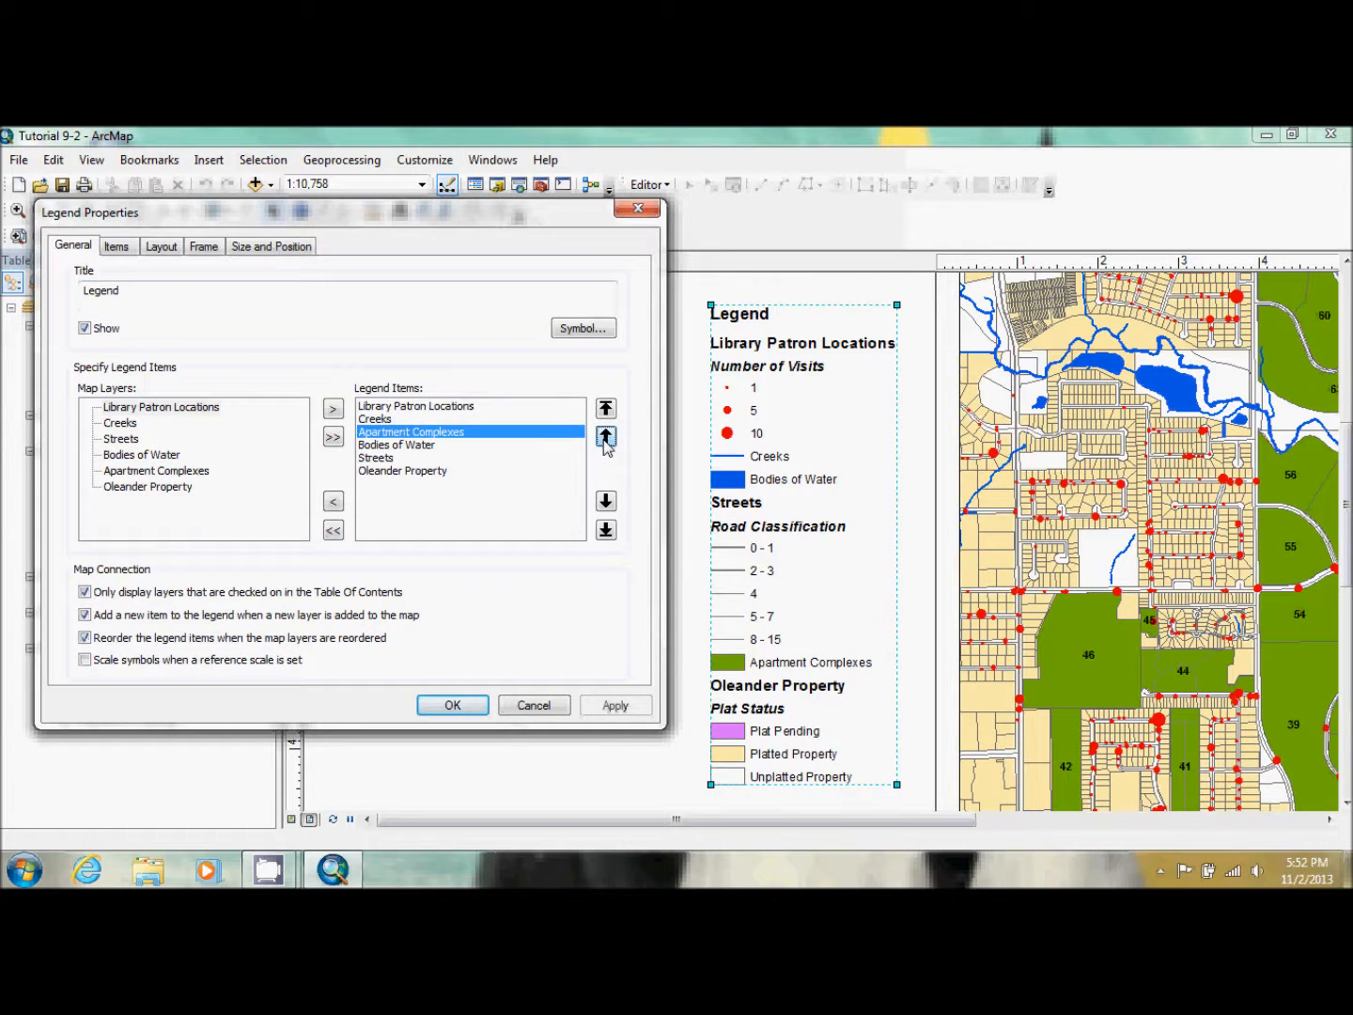
{"action": "left_click", "coordinate": [606, 435]}
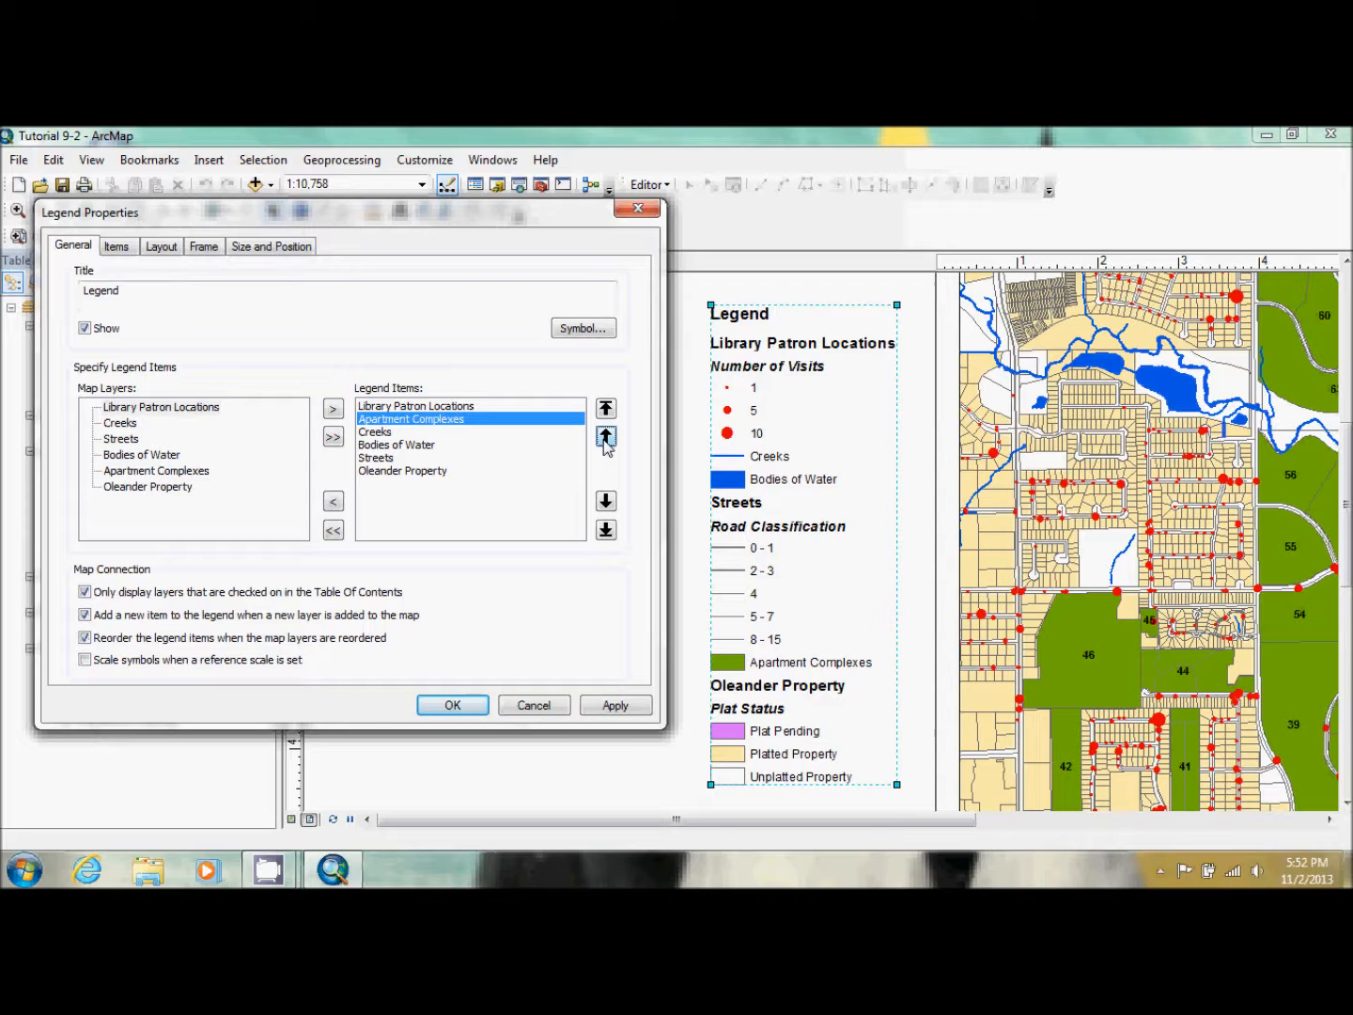
{"action": "left_click", "coordinate": [615, 704]}
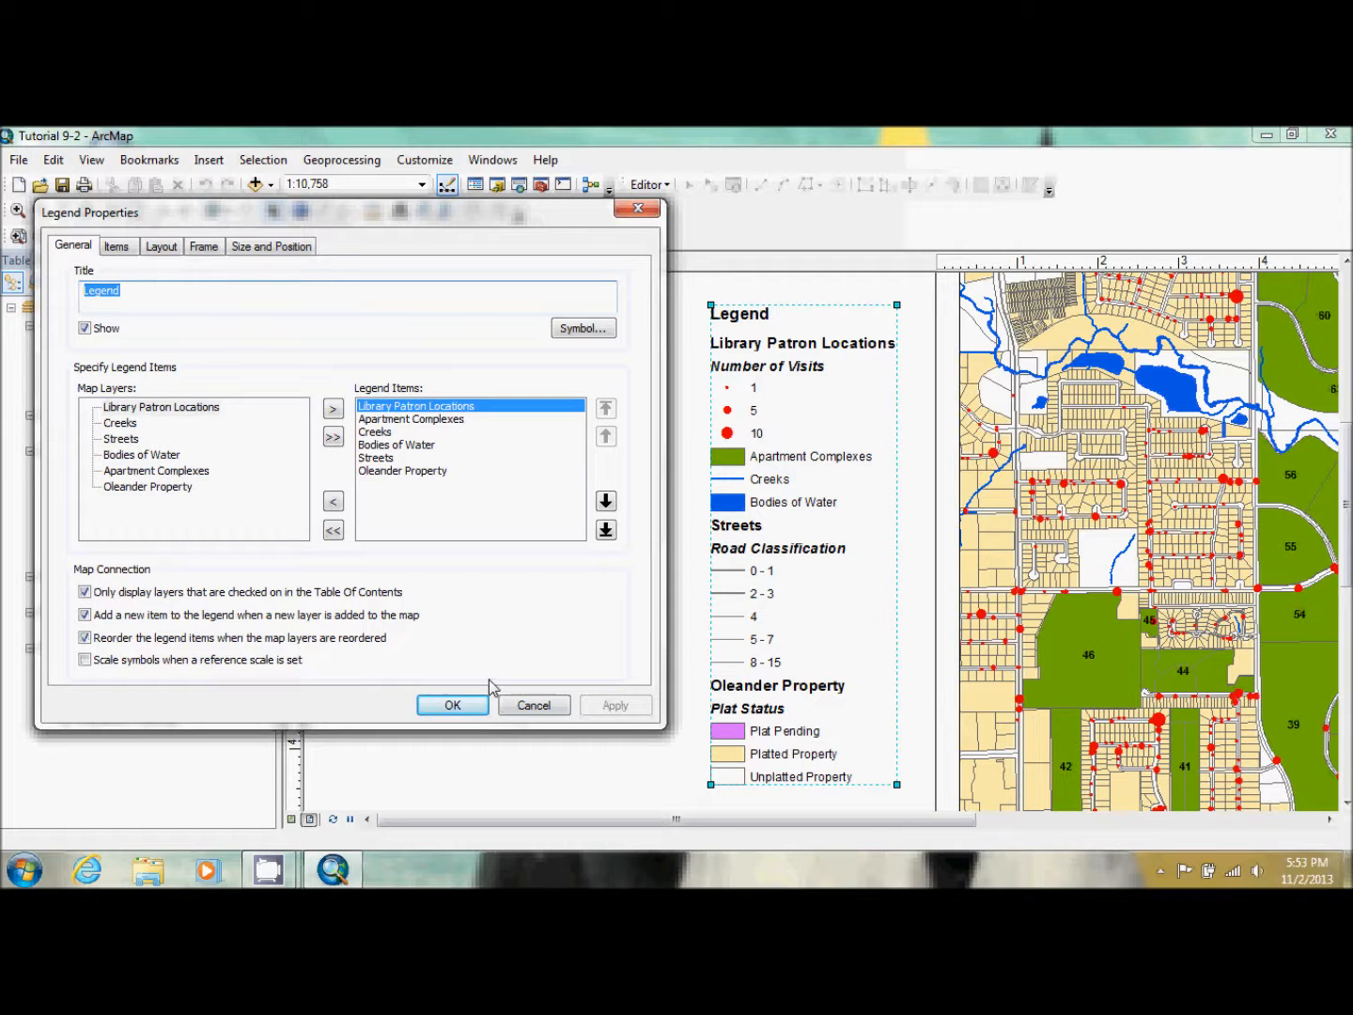
{"action": "left_click", "coordinate": [470, 705]}
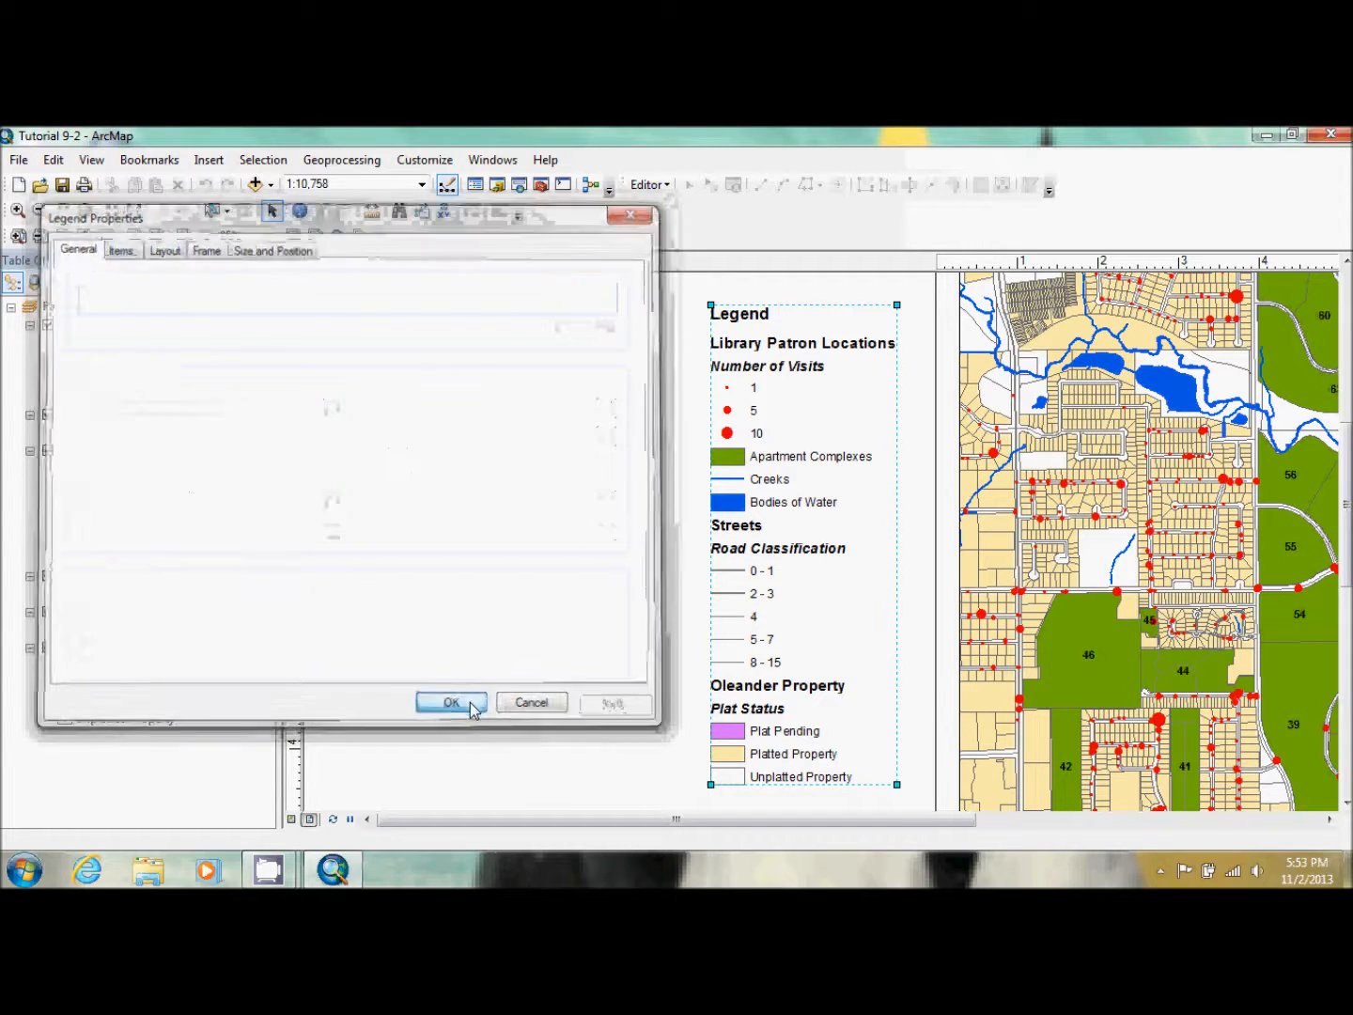
- With the whole page in view, set the Creeks, Streets and Oleander Property legend items to each start a new column
{"action": "left_click", "coordinate": [84, 236]}
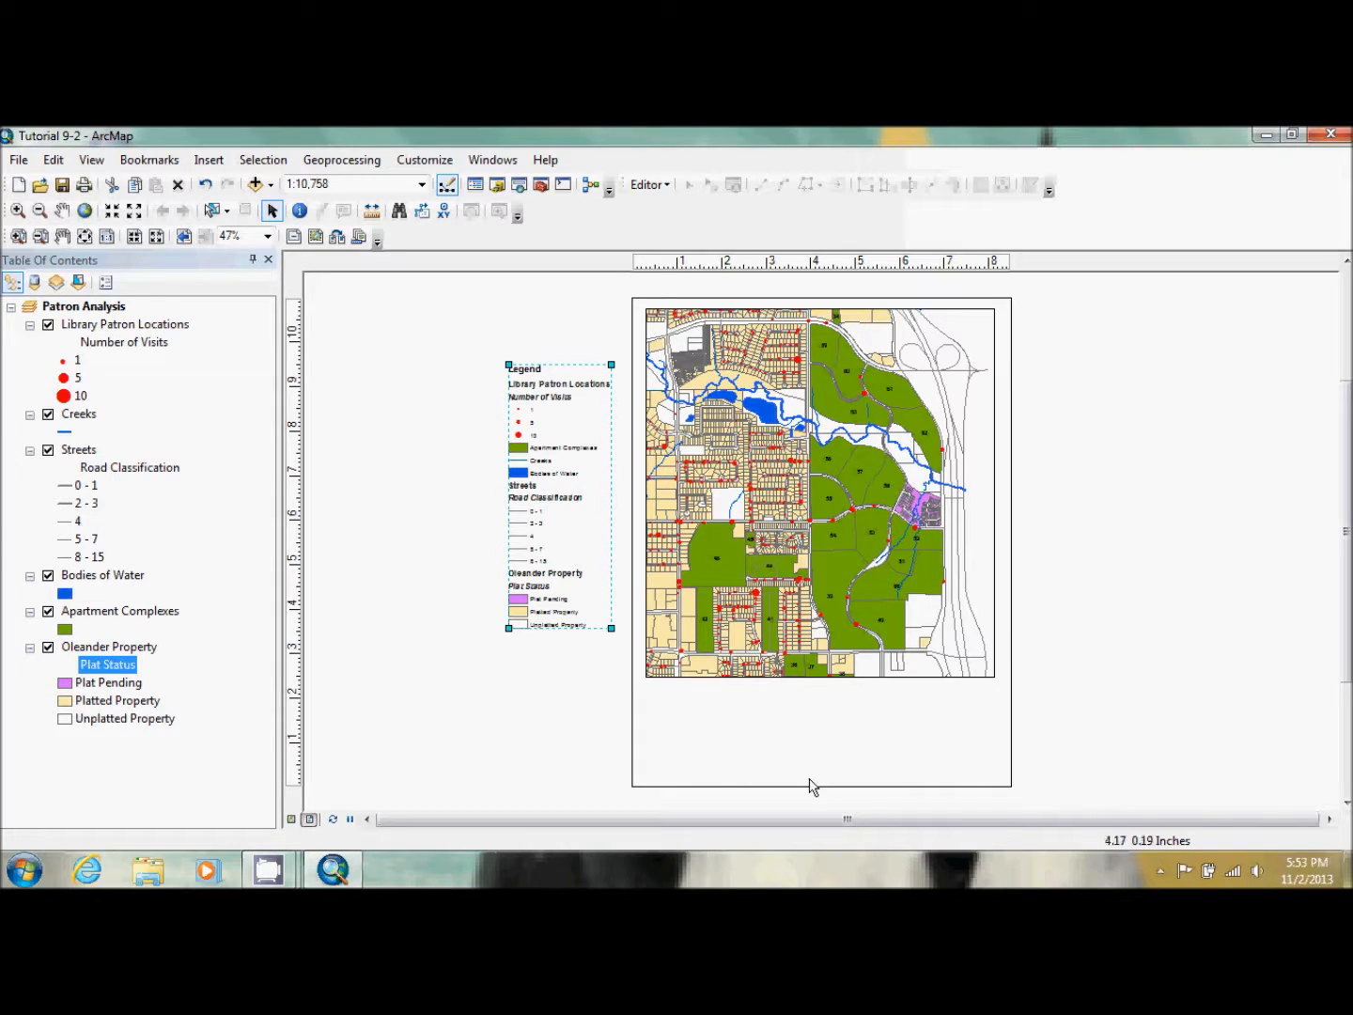
{"action": "left_click", "coordinate": [179, 241]}
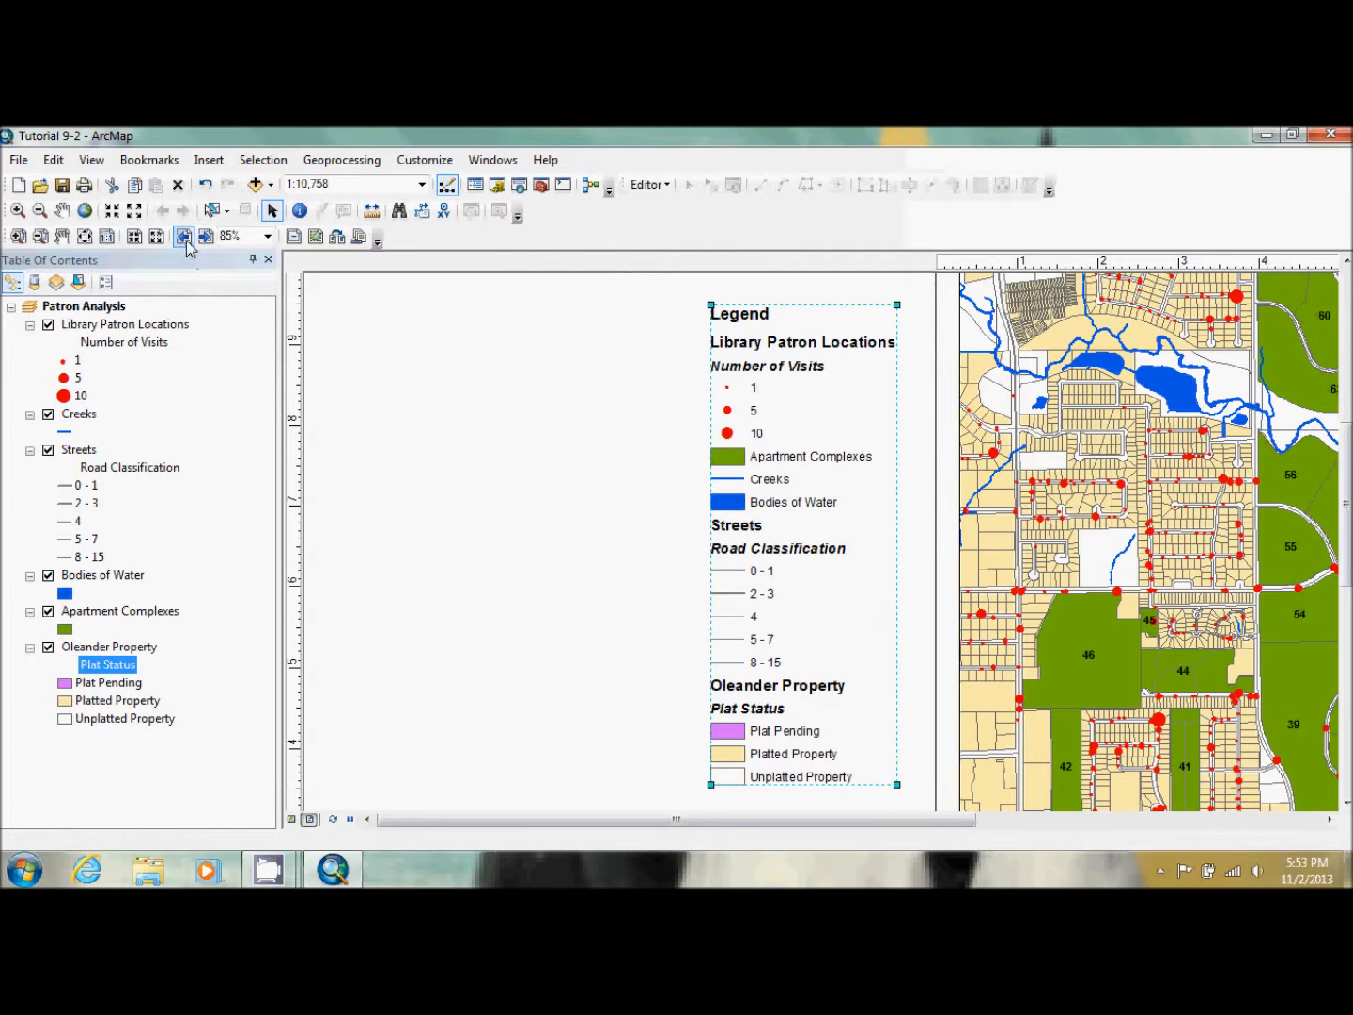
{"action": "left_click", "coordinate": [88, 236]}
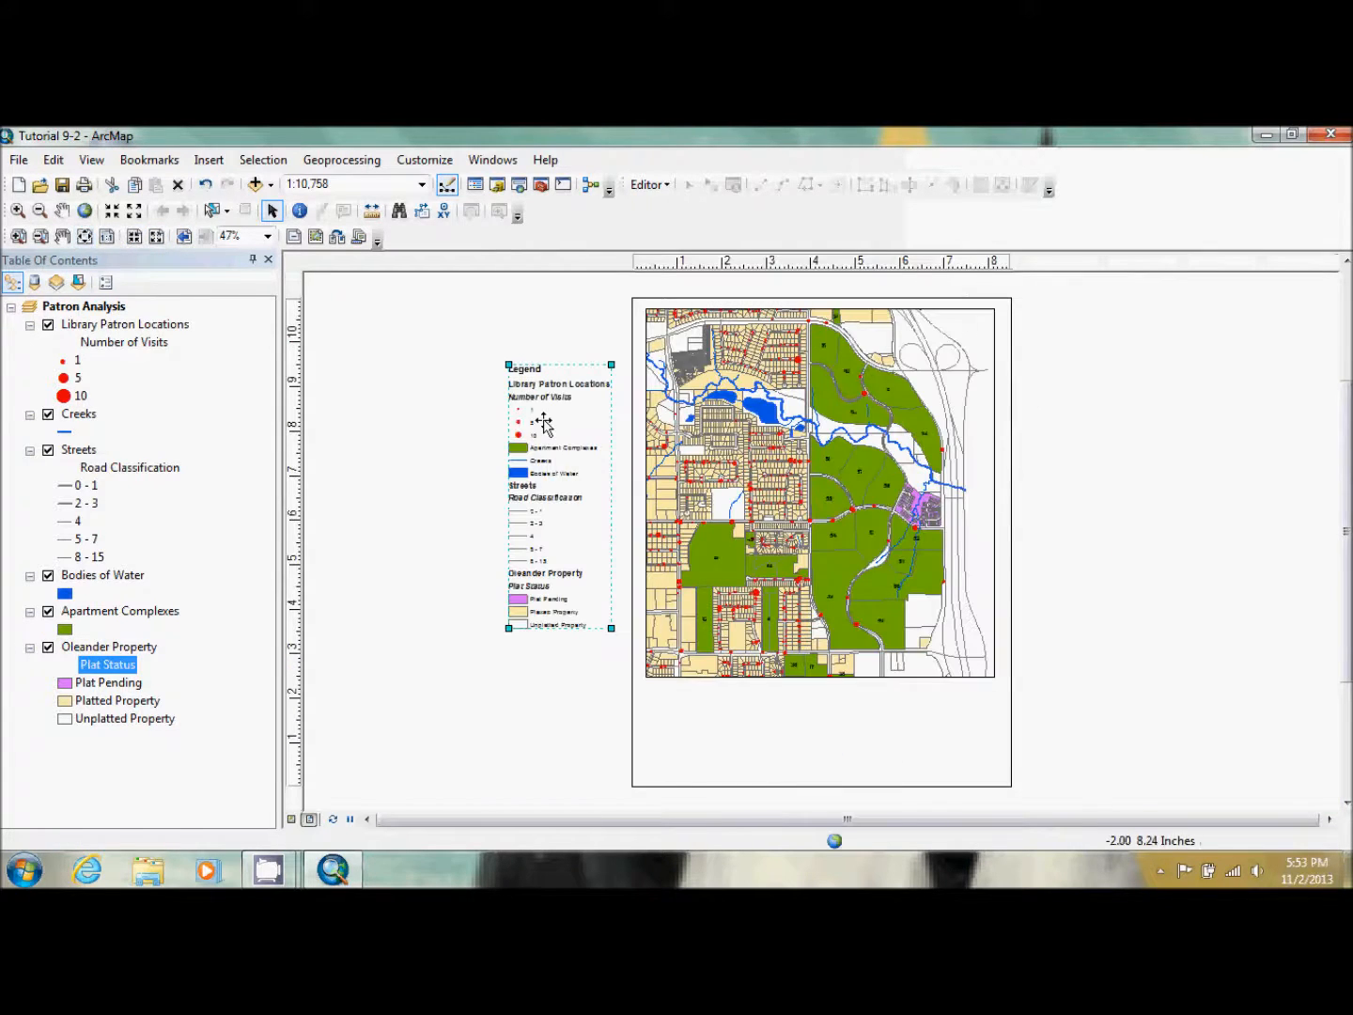
{"action": "right_click", "coordinate": [587, 479]}
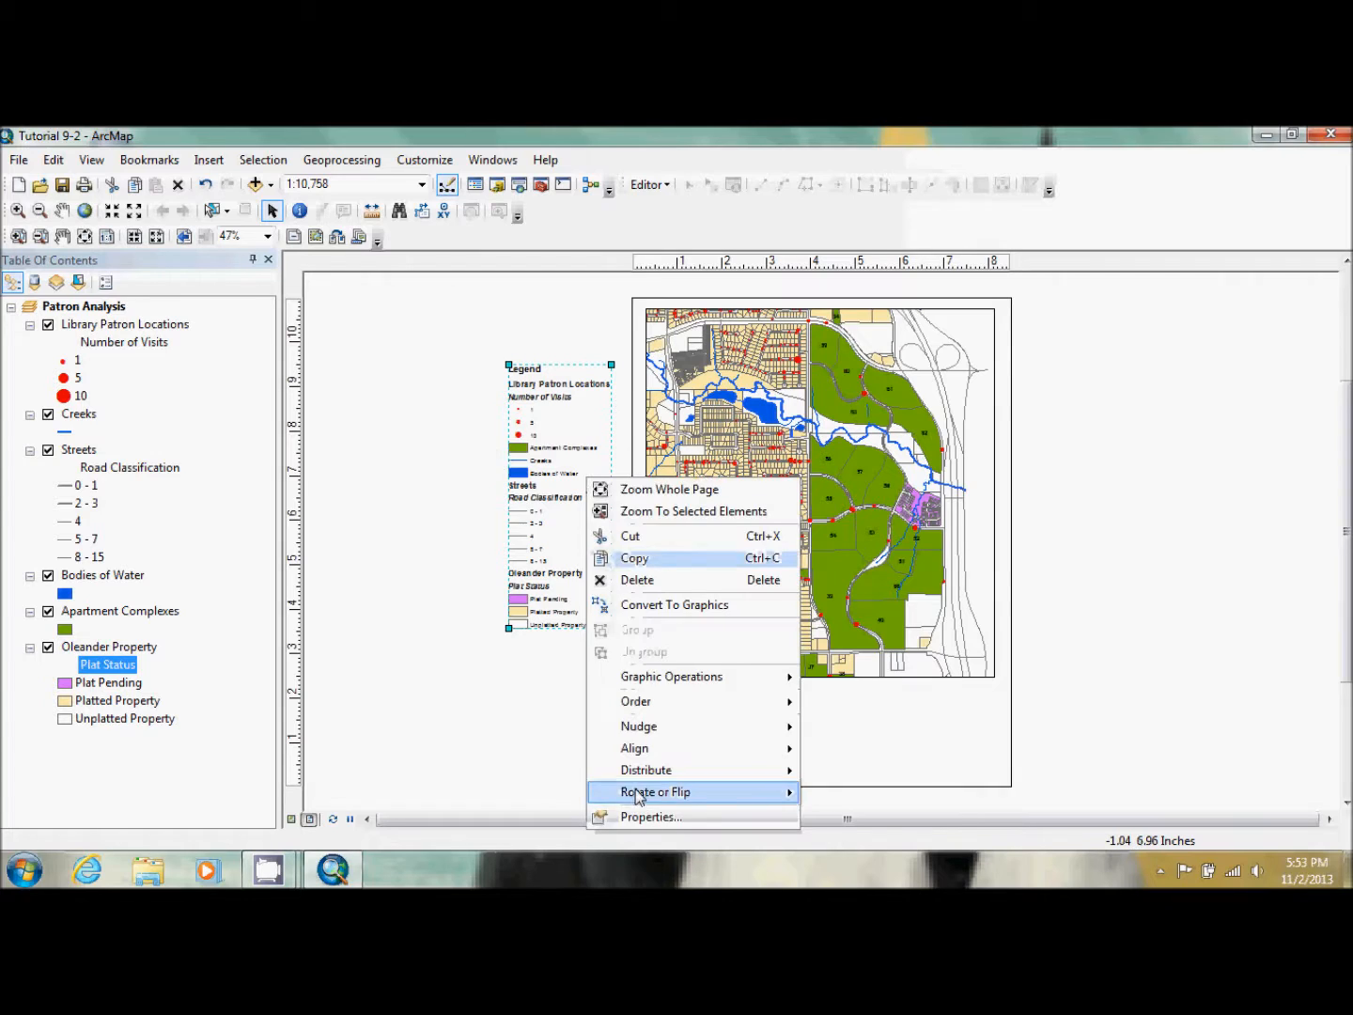
{"action": "left_click", "coordinate": [640, 814]}
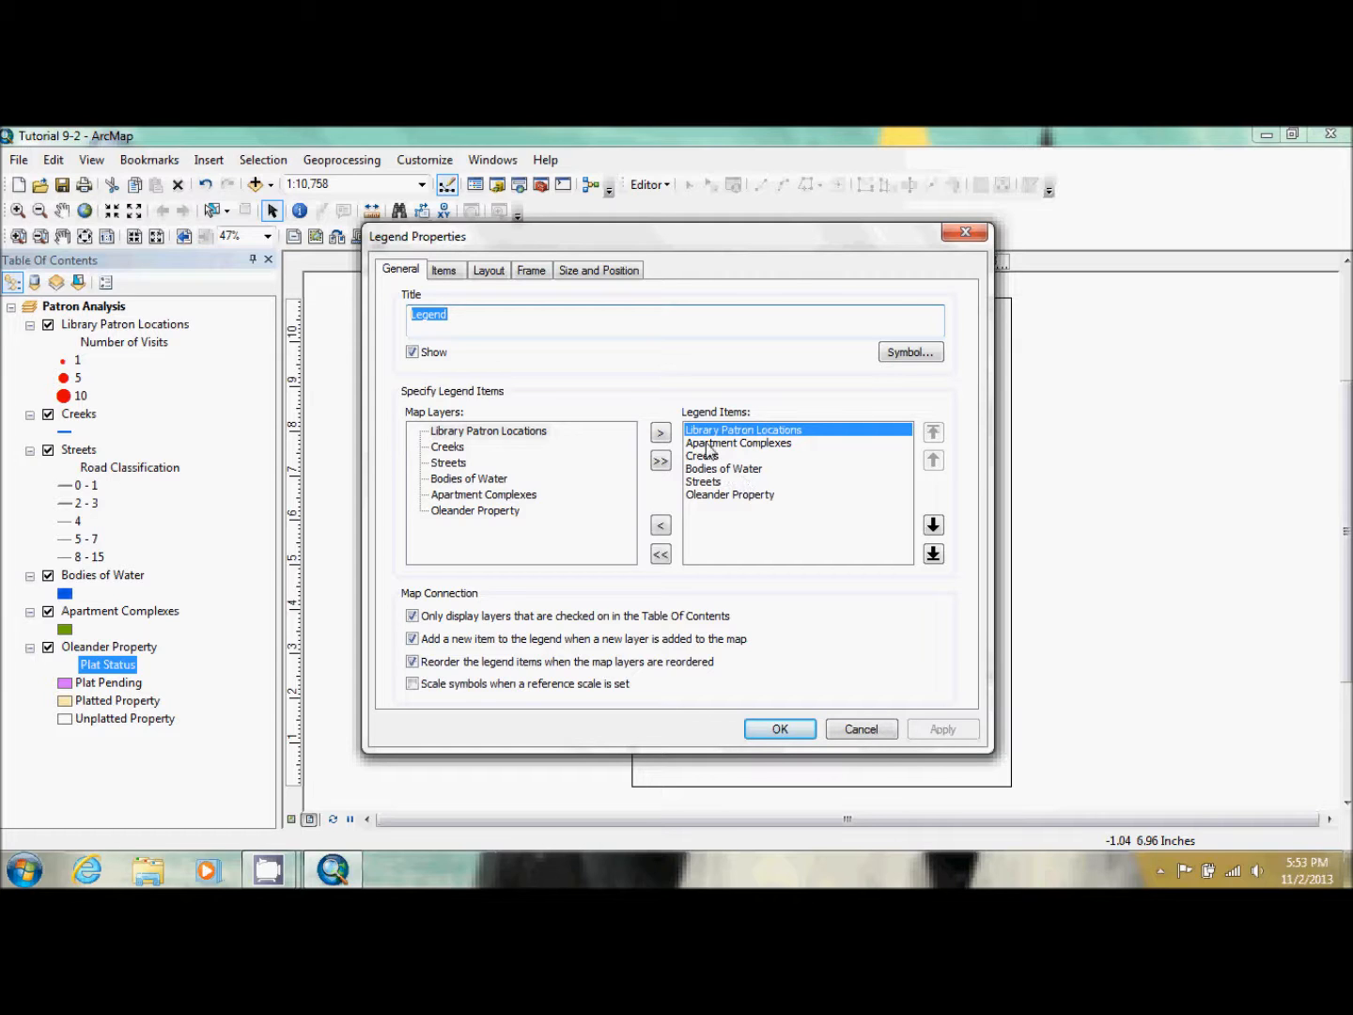
{"action": "left_click", "coordinate": [453, 269]}
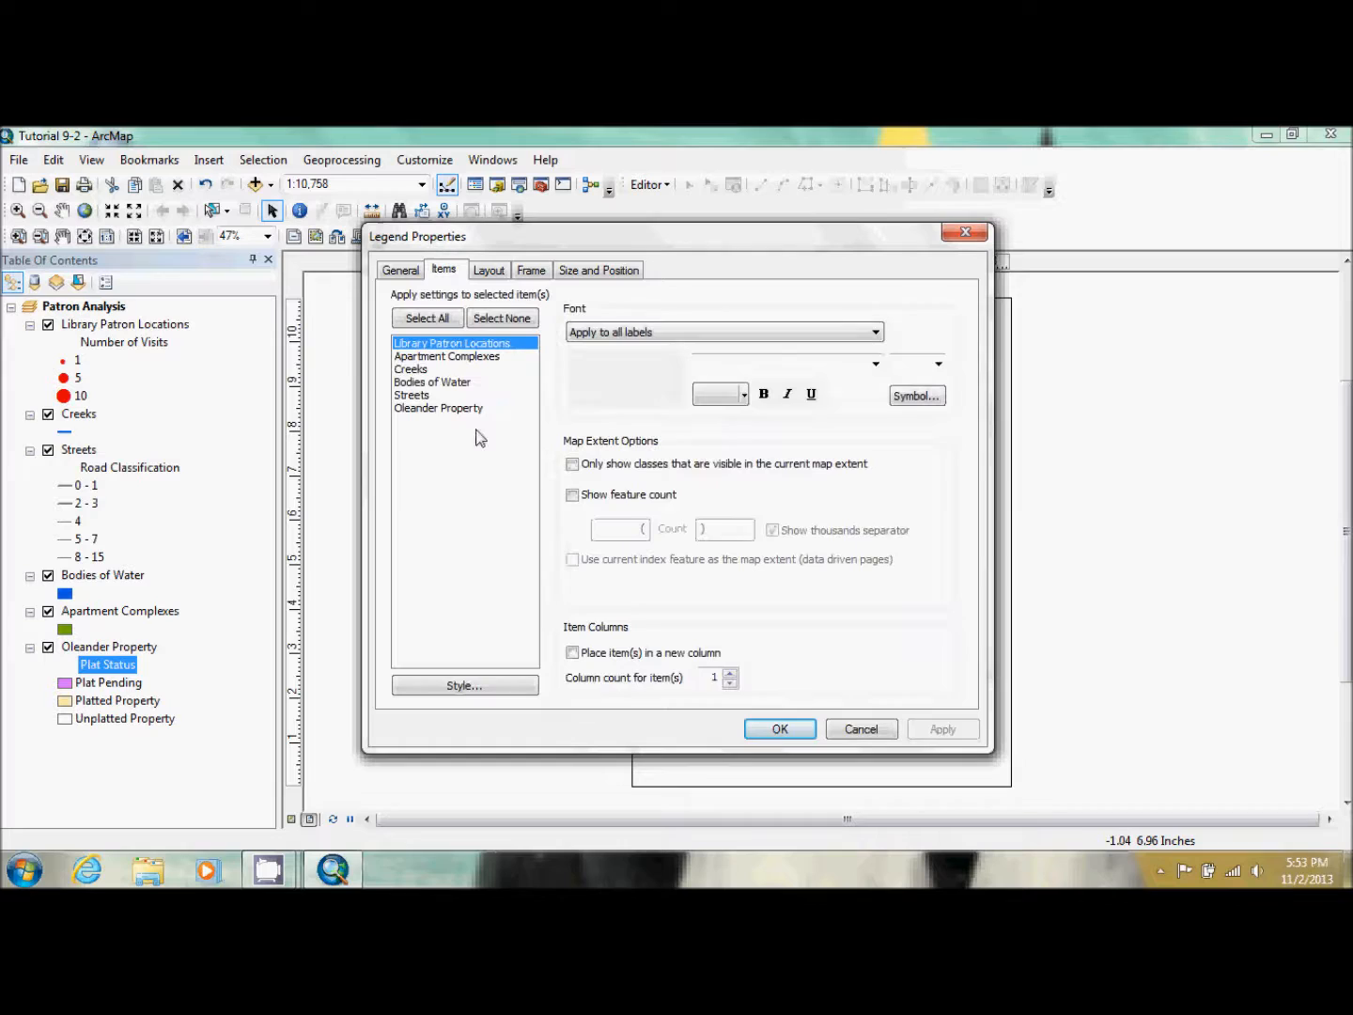
{"action": "left_click", "coordinate": [424, 368]}
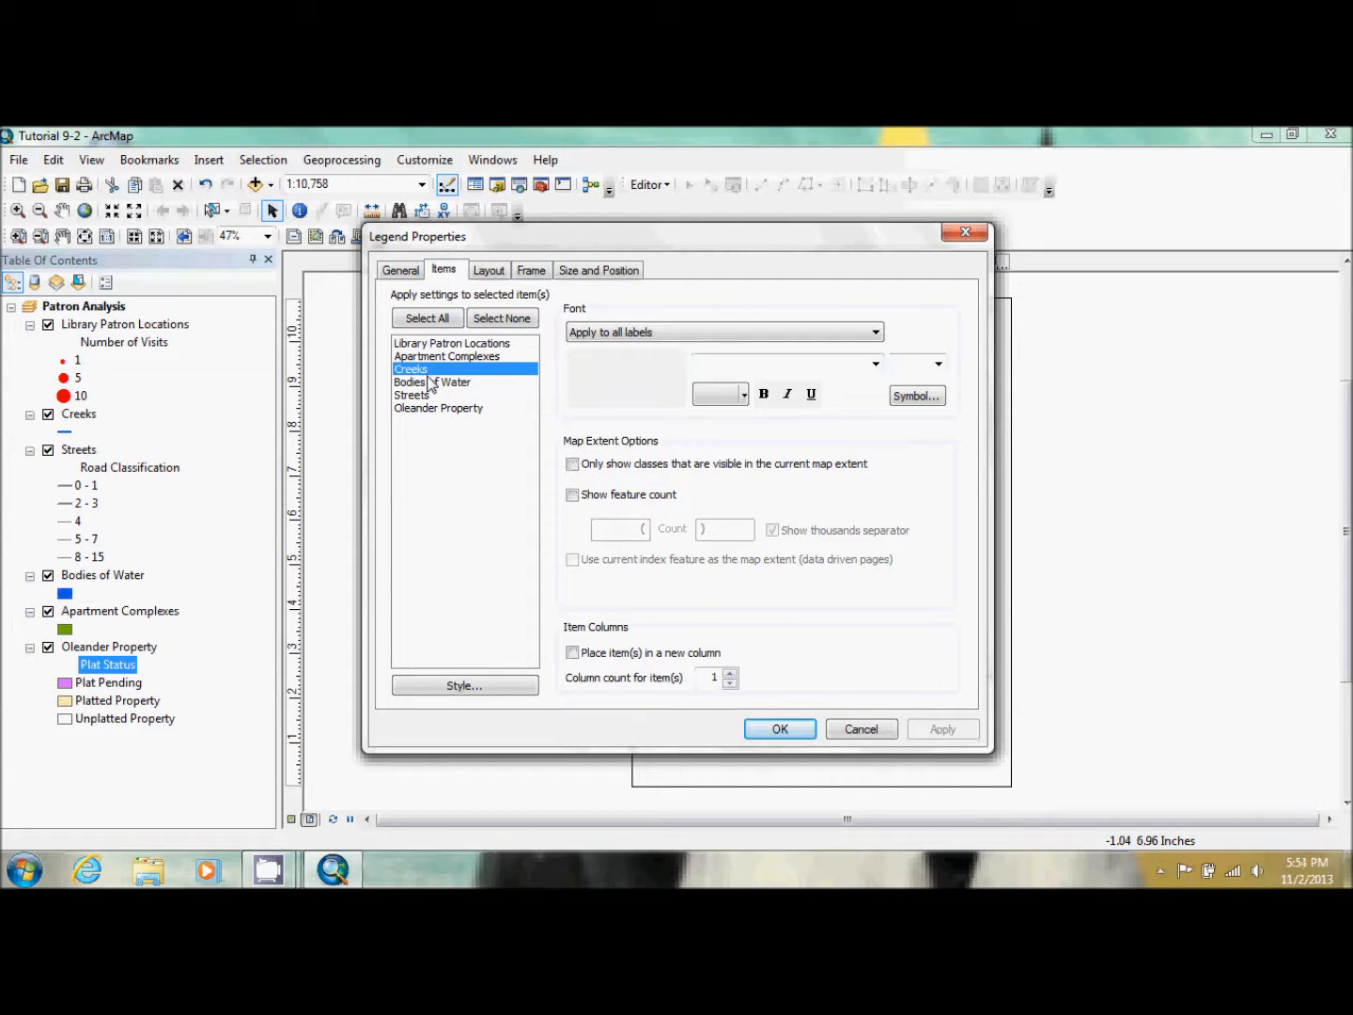
{"action": "left_click", "coordinate": [431, 395], "text": "ctrl"}
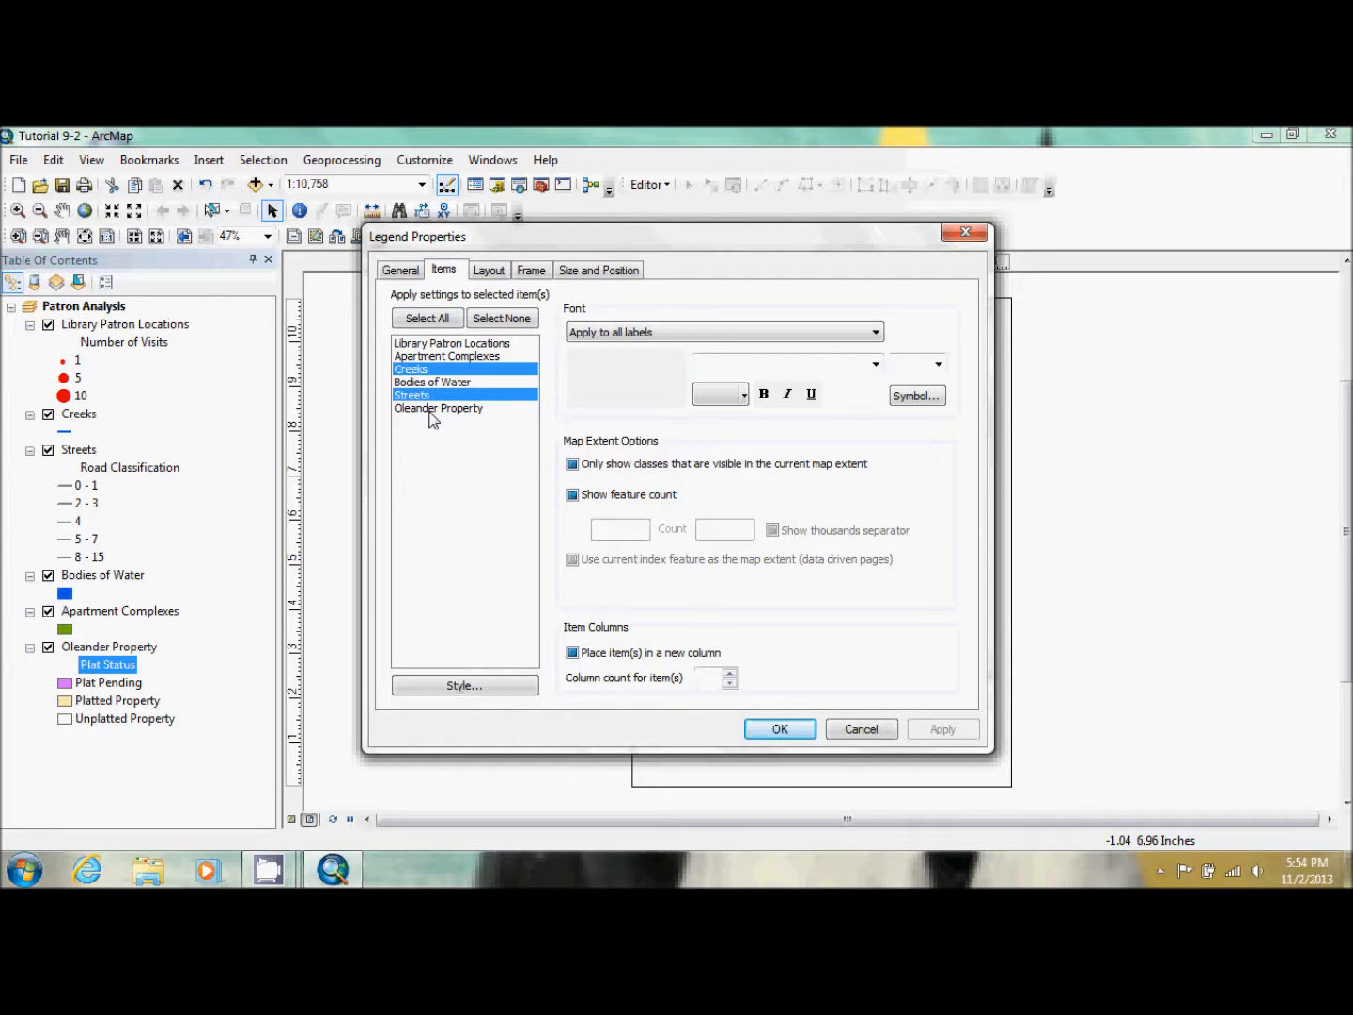
{"action": "left_click", "coordinate": [431, 410], "text": "ctrl"}
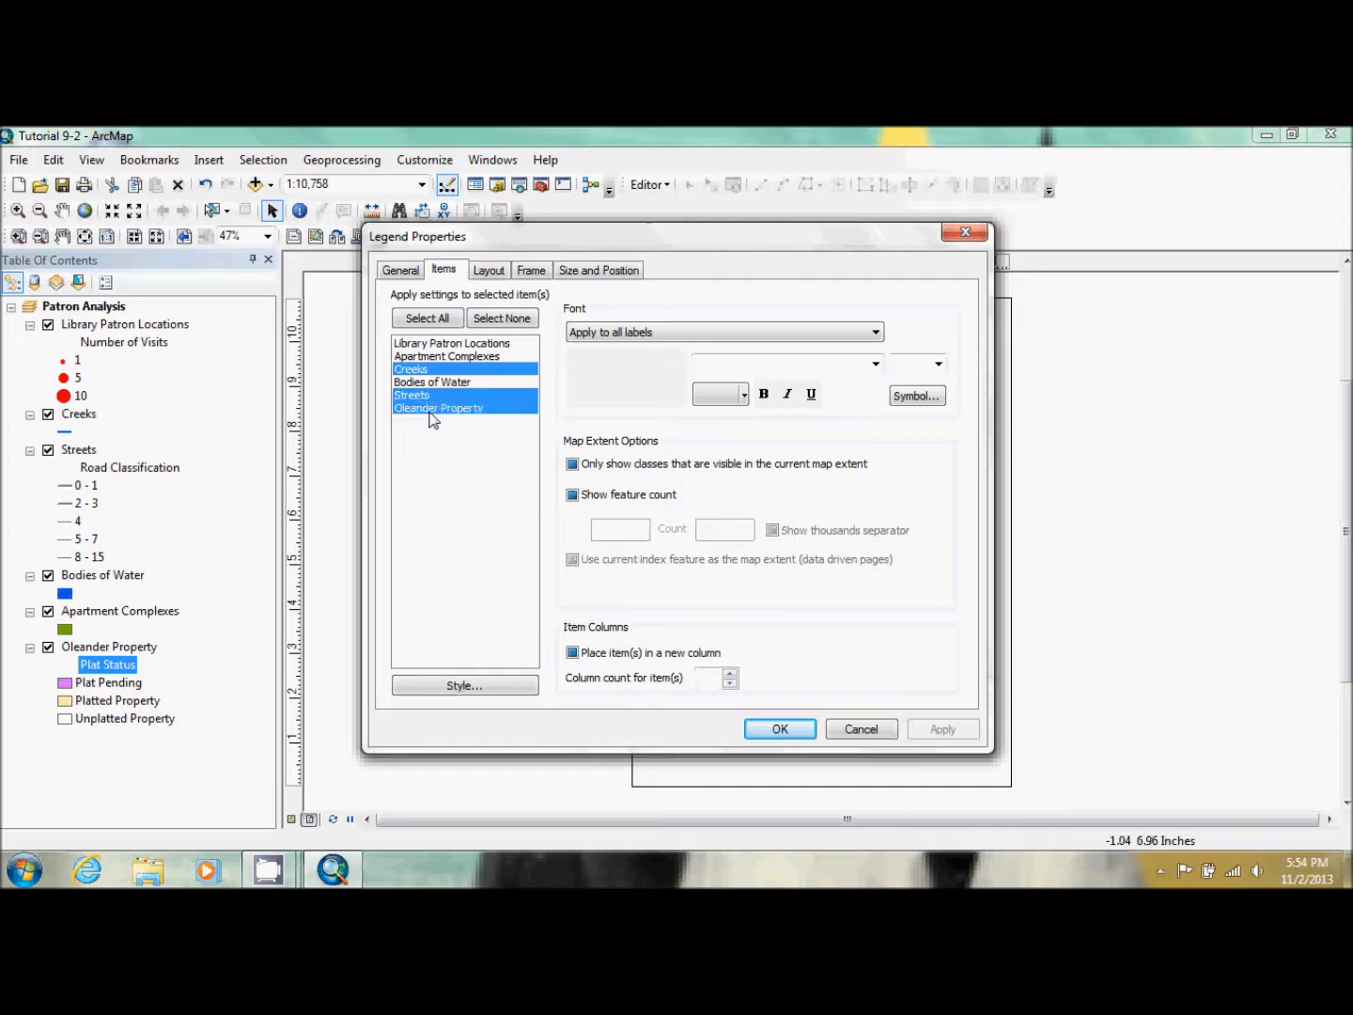
{"action": "left_click", "coordinate": [573, 653]}
{"action": "left_click", "coordinate": [573, 652]}
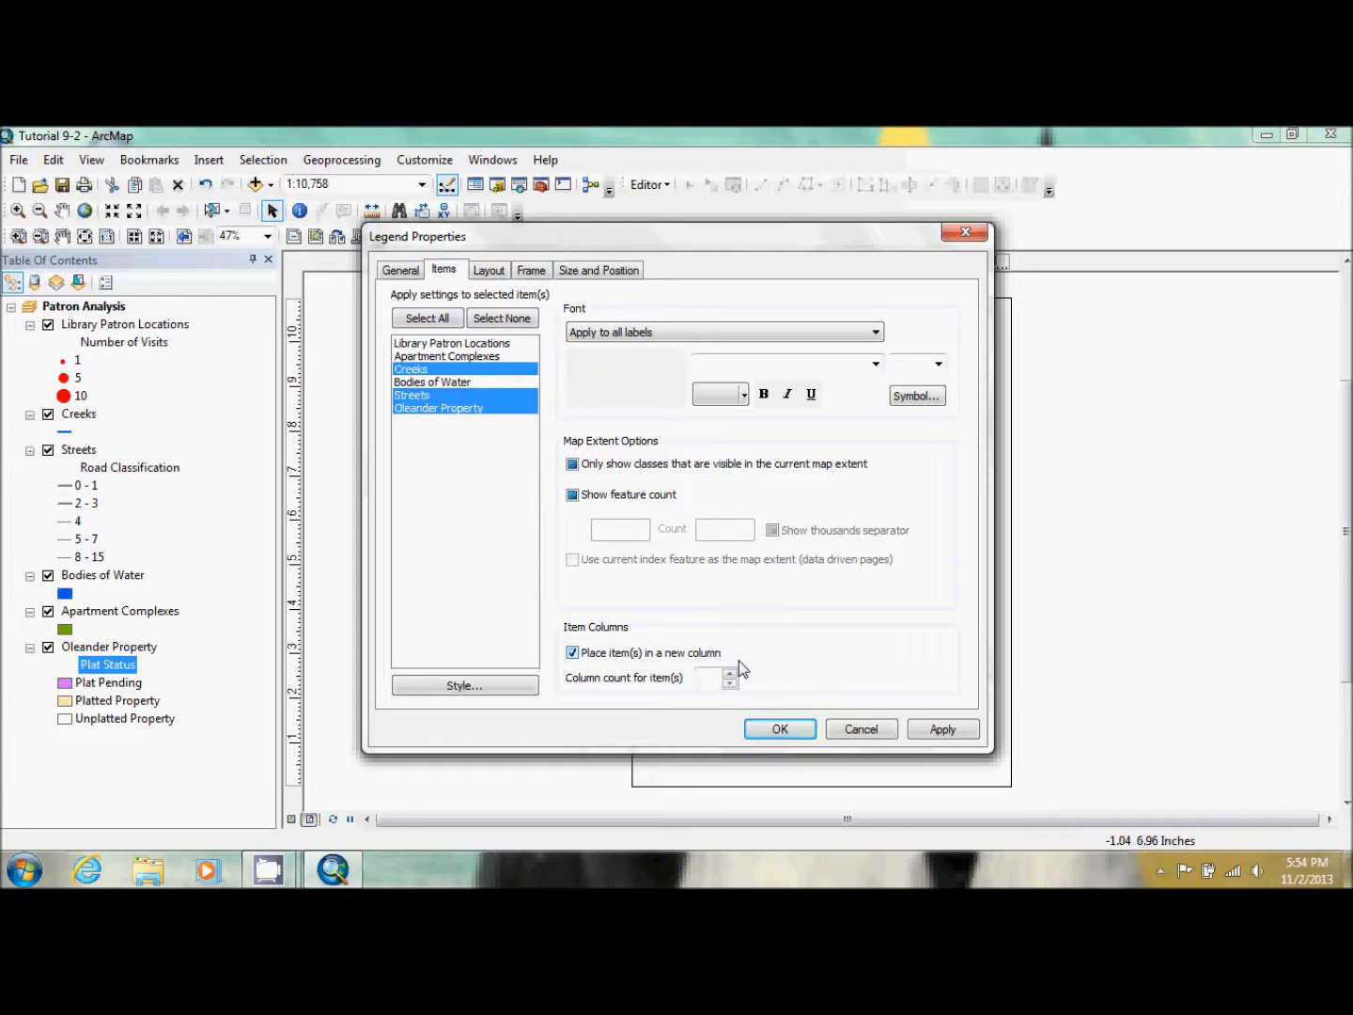
{"action": "left_click", "coordinate": [781, 729]}
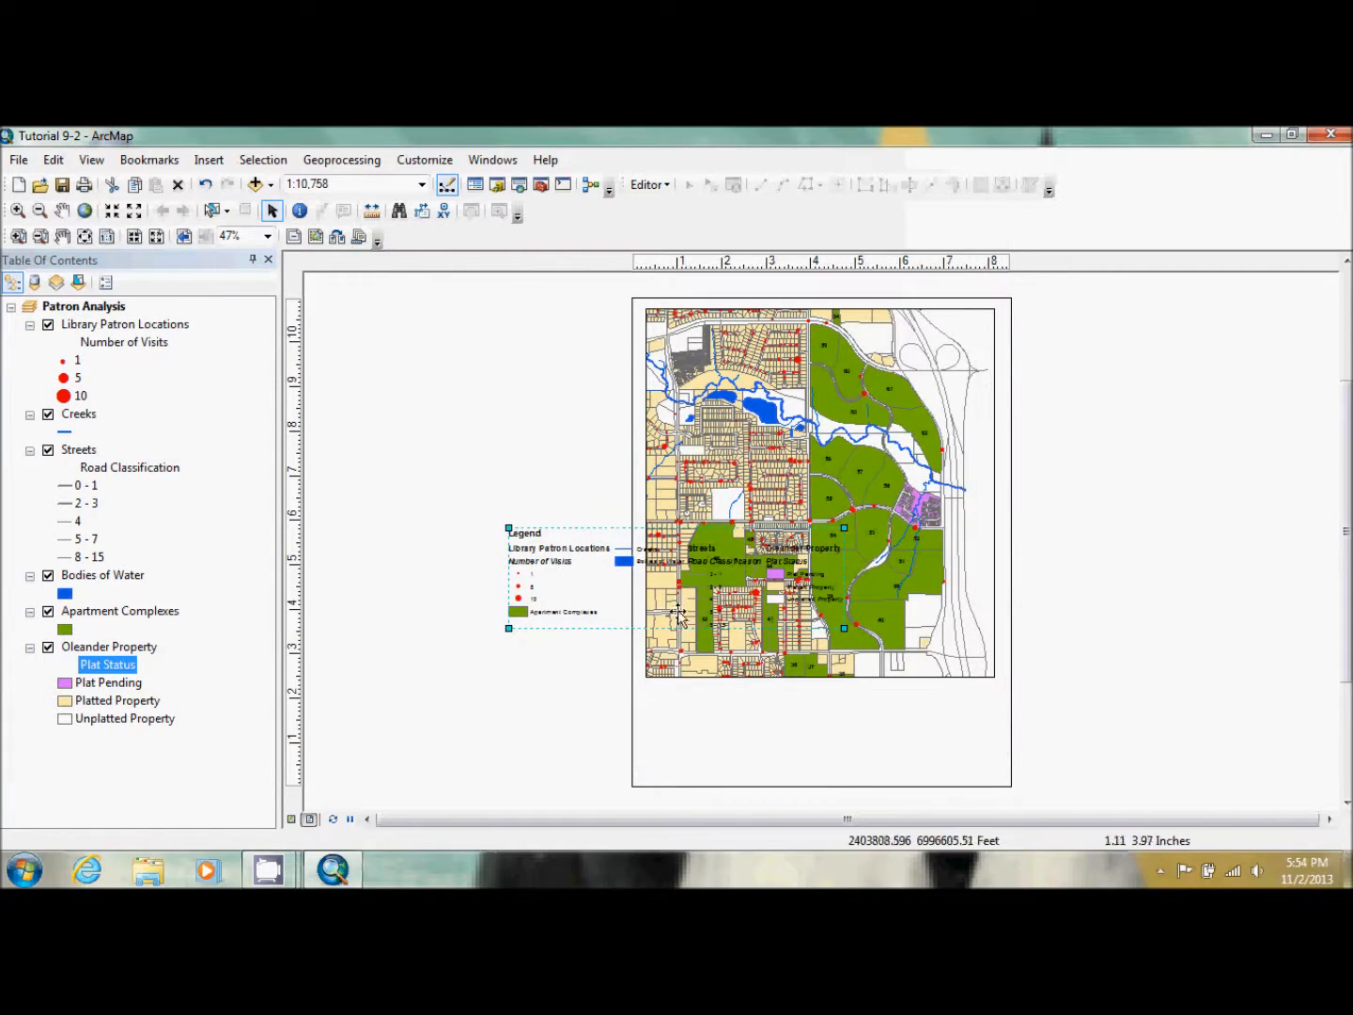
- Move the legend into the blank area of the page directly below the map
{"action": "left_click_drag", "start_coordinate": [650, 604], "coordinate": [795, 758]}
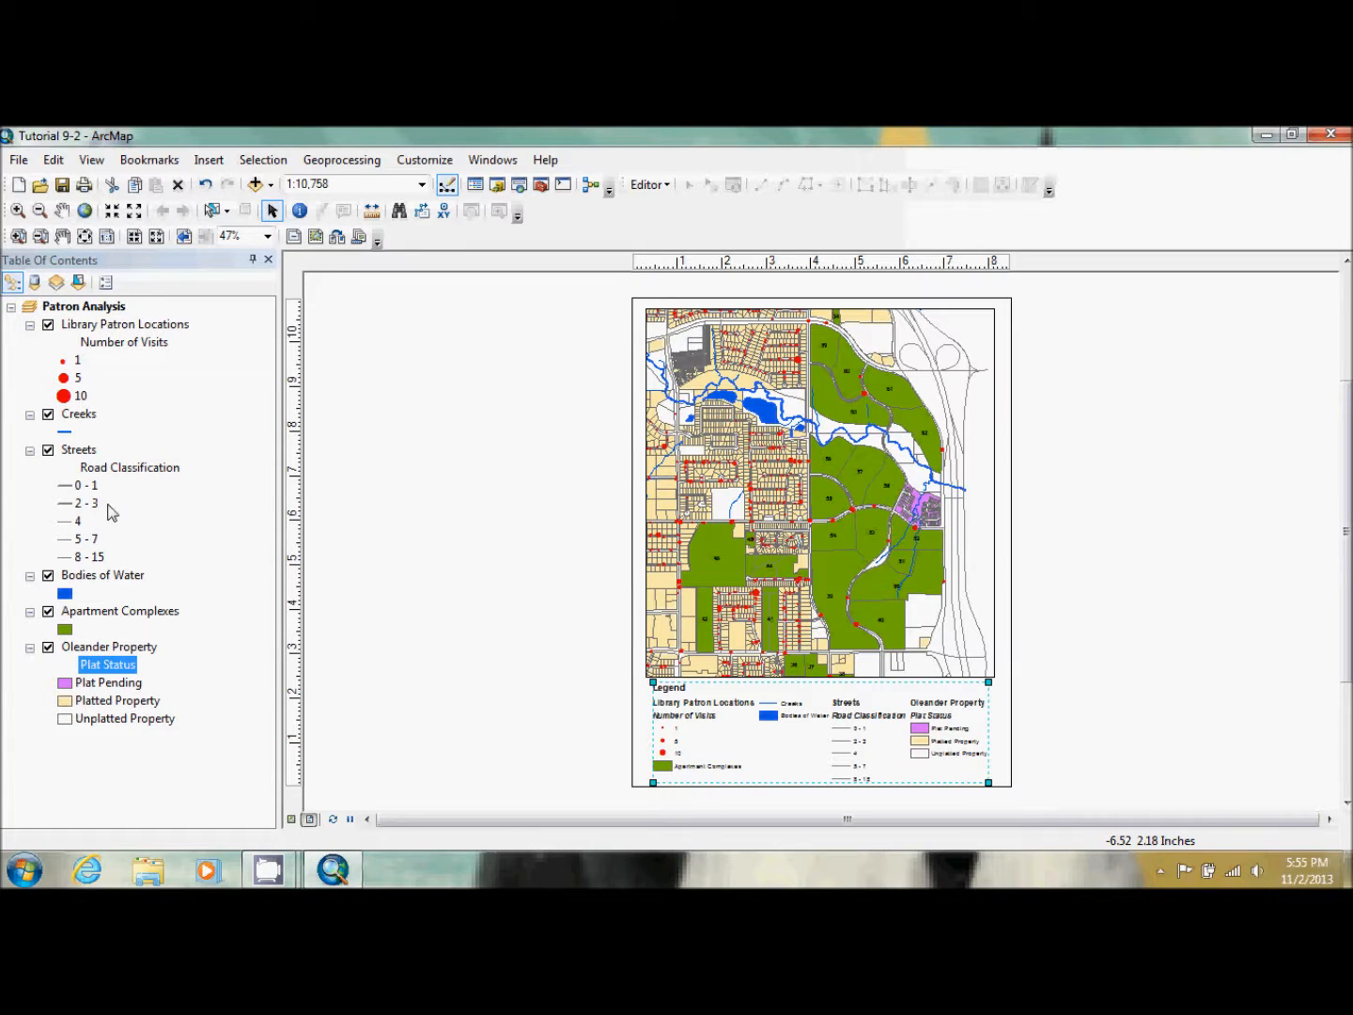
- Give the Creeks layer's single symbol the label "Creeks and Rivers"
{"action": "left_click", "coordinate": [81, 414]}
{"action": "double_click", "coordinate": [80, 415]}
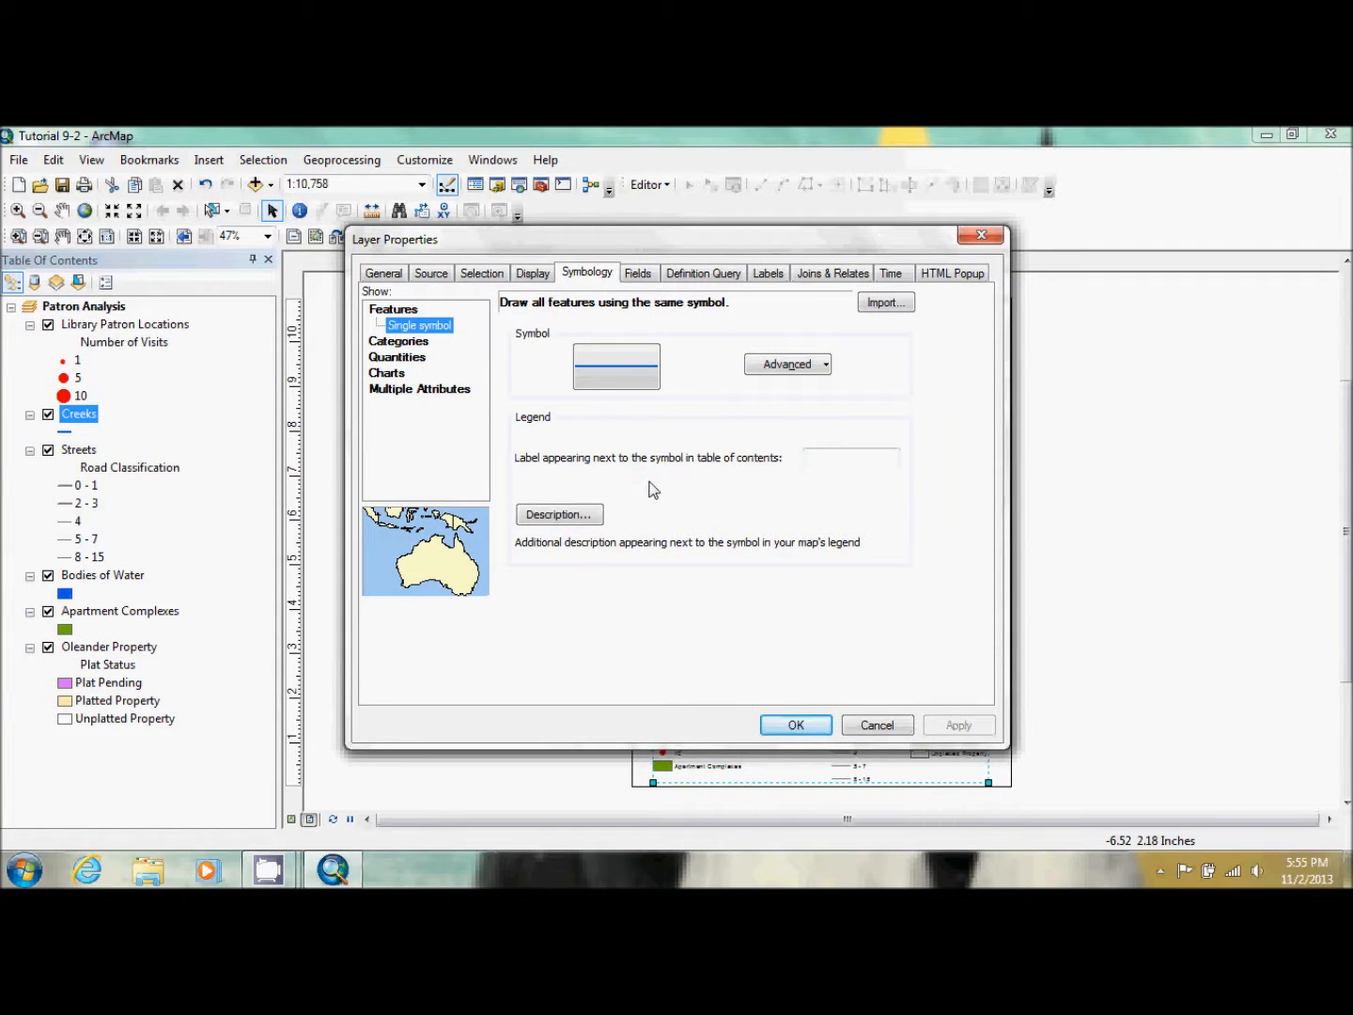
{"action": "left_click", "coordinate": [827, 454]}
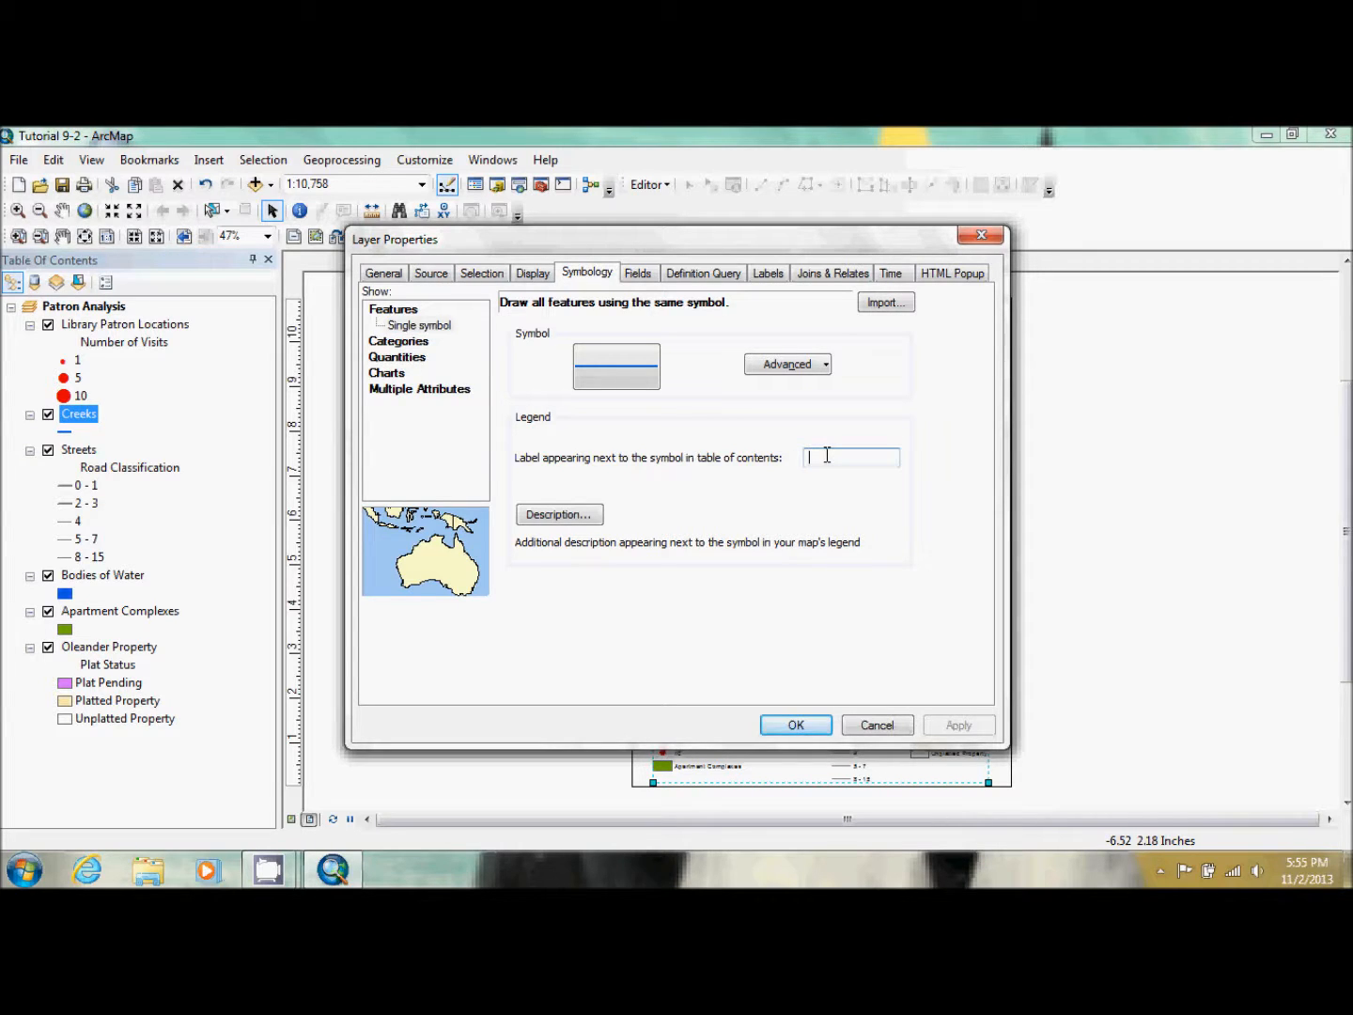
{"action": "type", "text": "Creeks and Rivers"}
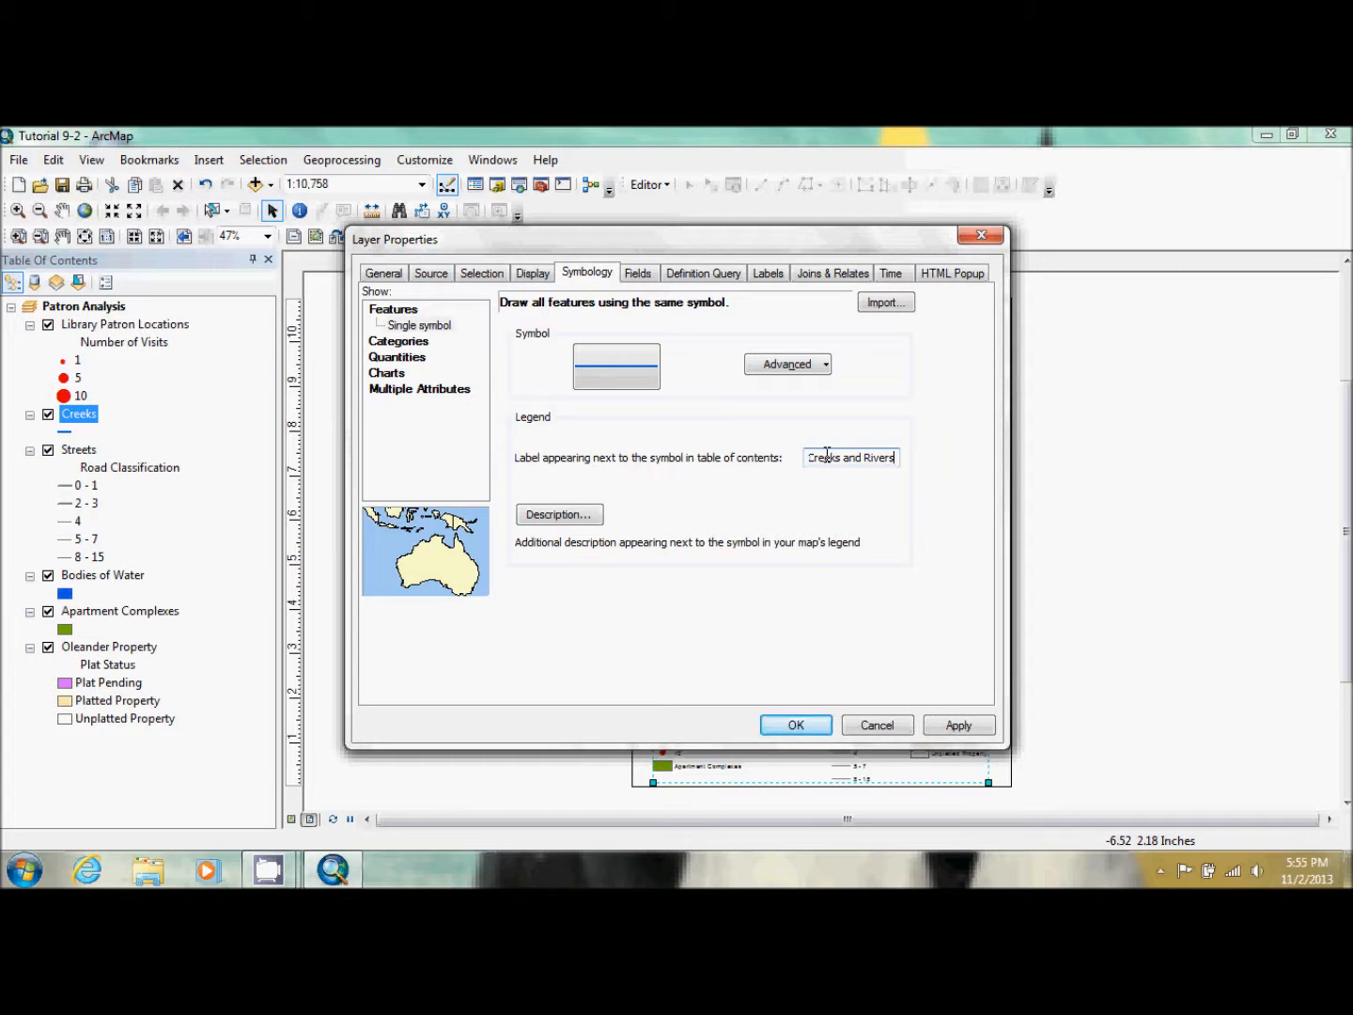
- Add the legend description "Centerline data derived from 2009 aerial photos." to the Creeks symbol and accept the layer properties
{"action": "left_click", "coordinate": [575, 517]}
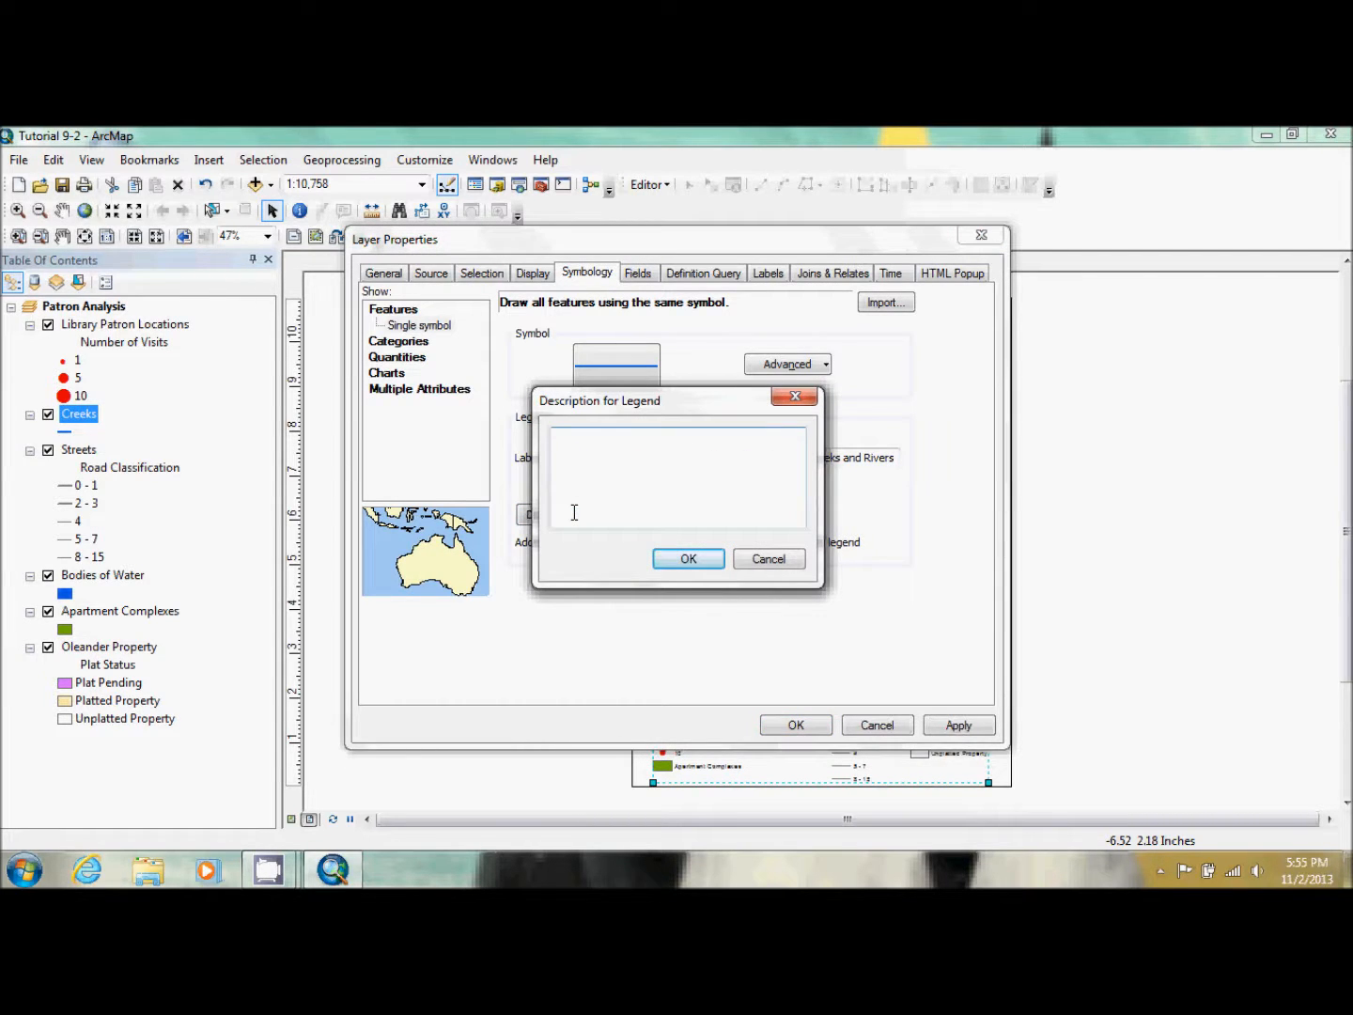
{"action": "type", "text": "Cetn"}
{"action": "key", "text": "BackSpace"}
{"action": "key", "text": "BackSpace"}
{"action": "type", "text": "nter"}
{"action": "type", "text": "line data"}
{"action": "key", "text": "BackSpace"}
{"action": "key", "text": "BackSpace"}
{"action": "key", "text": "BackSpace"}
{"action": "key", "text": "BackSpace"}
{"action": "key", "text": "BackSpace"}
{"action": "key", "text": "BackSpace"}
{"action": "type", "text": "ine dat"}
{"action": "type", "text": "a derived from"}
{"action": "type", "text": "009 "}
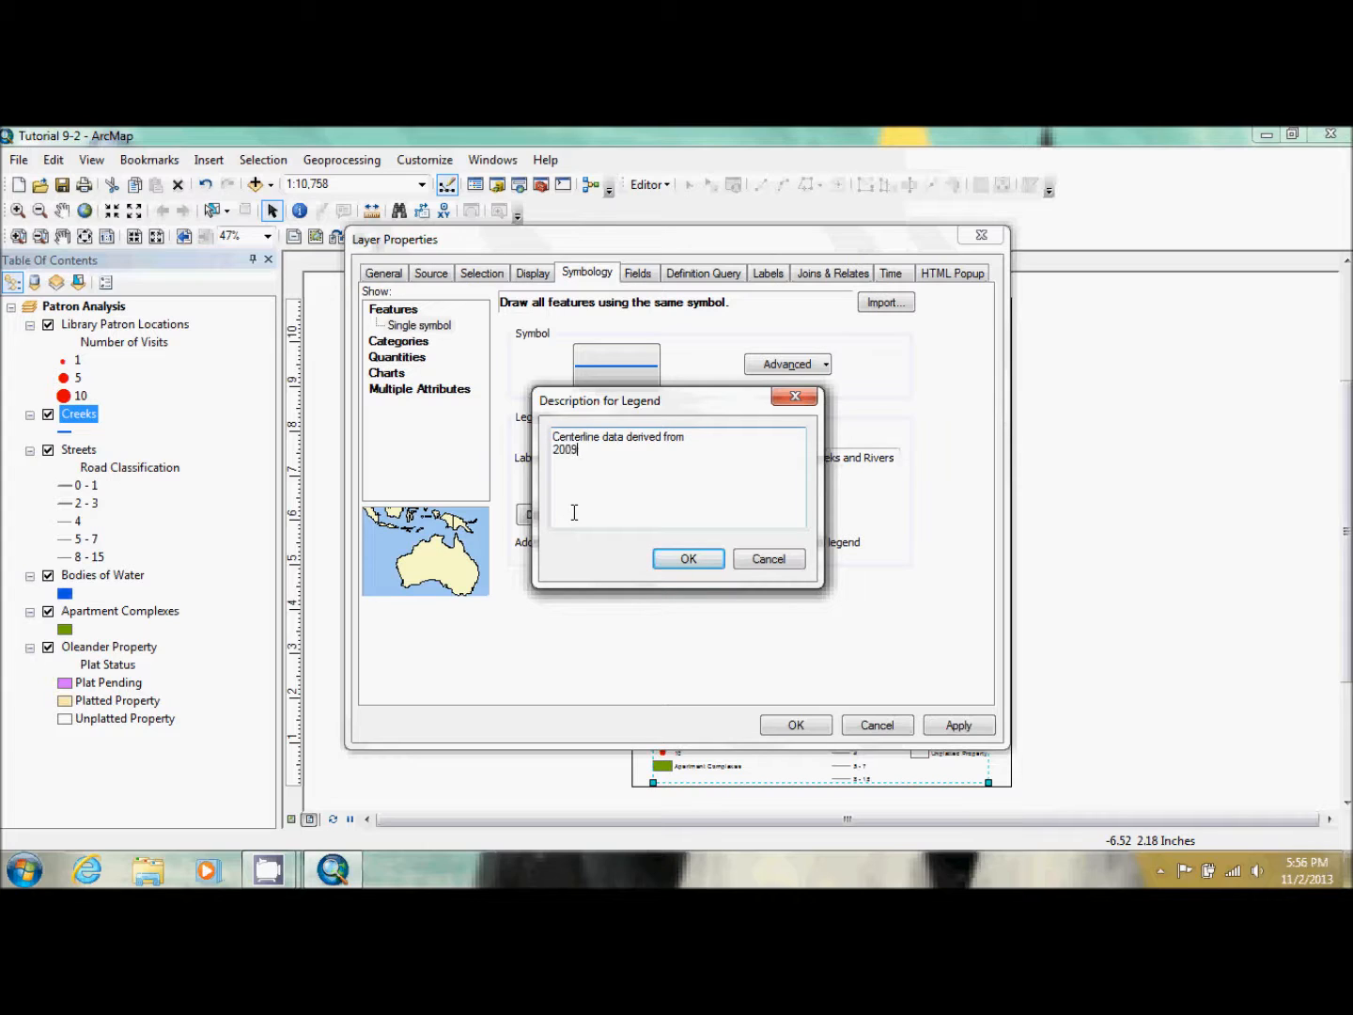
{"action": "type", "text": "aerial photos."}
{"action": "left_click", "coordinate": [689, 559]}
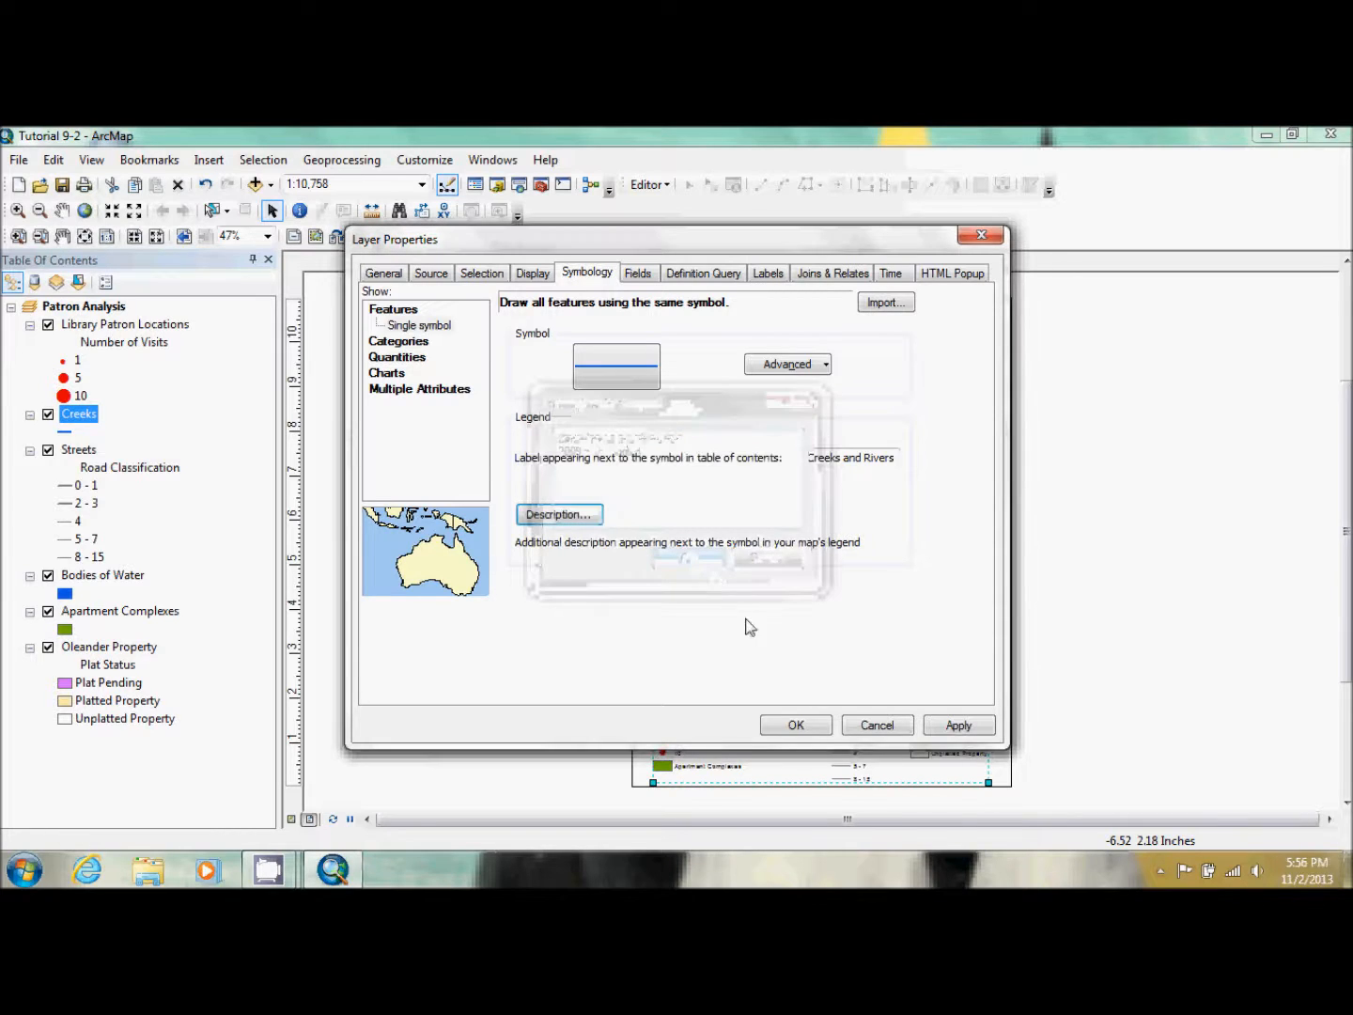
{"action": "left_click", "coordinate": [795, 726]}
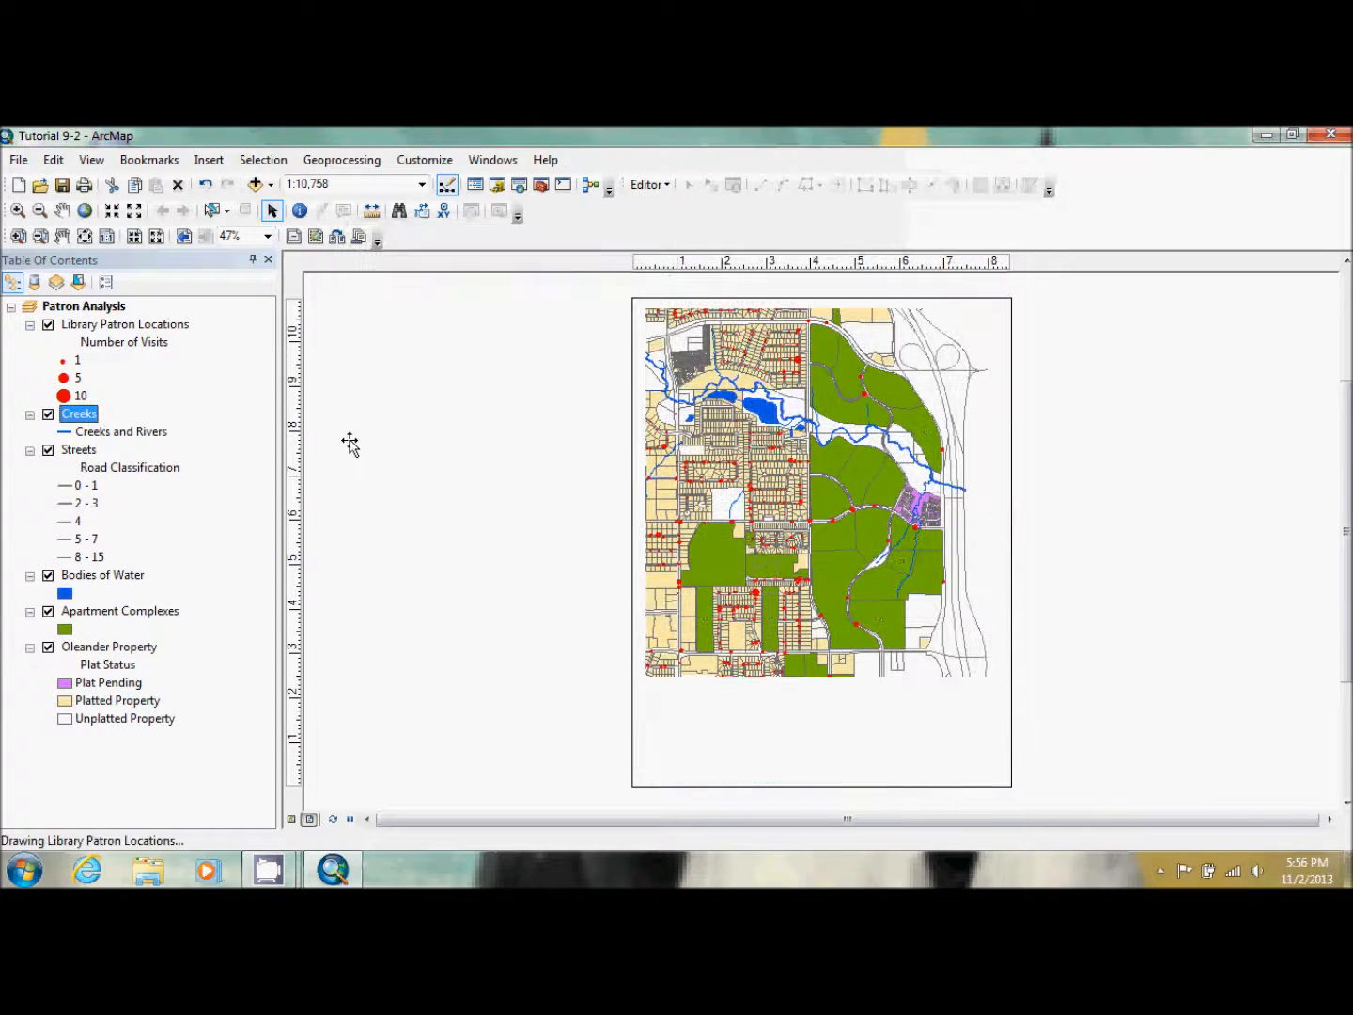
- Override the default patch of the Creeks legend item with the Flowing Water line shape and accept the legend properties
{"action": "left_click", "coordinate": [17, 236]}
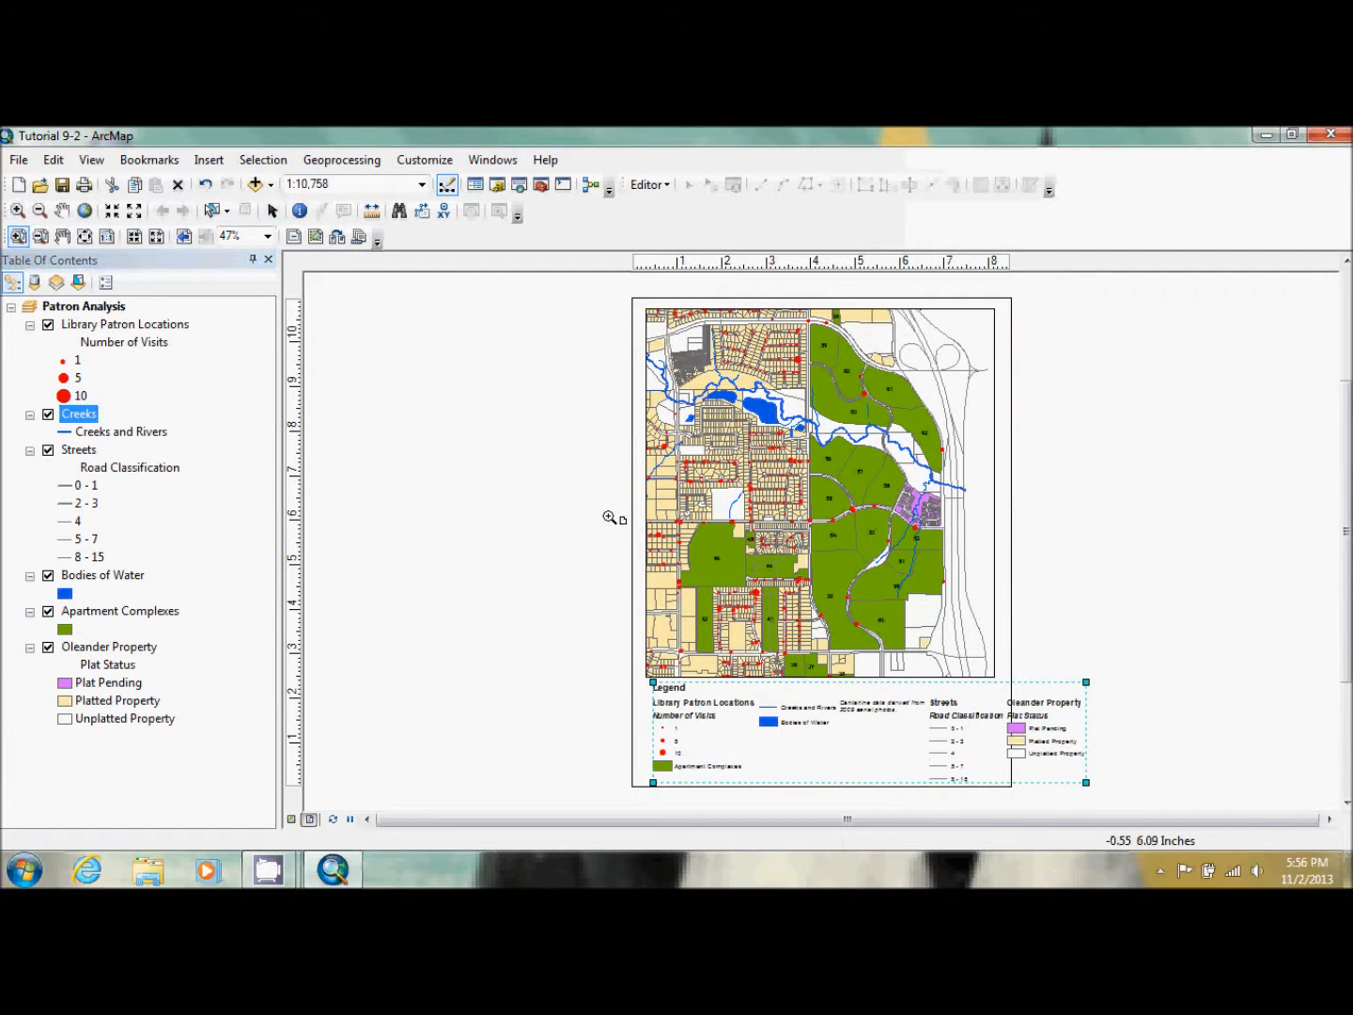
{"action": "left_click_drag", "start_coordinate": [587, 631], "coordinate": [1127, 817]}
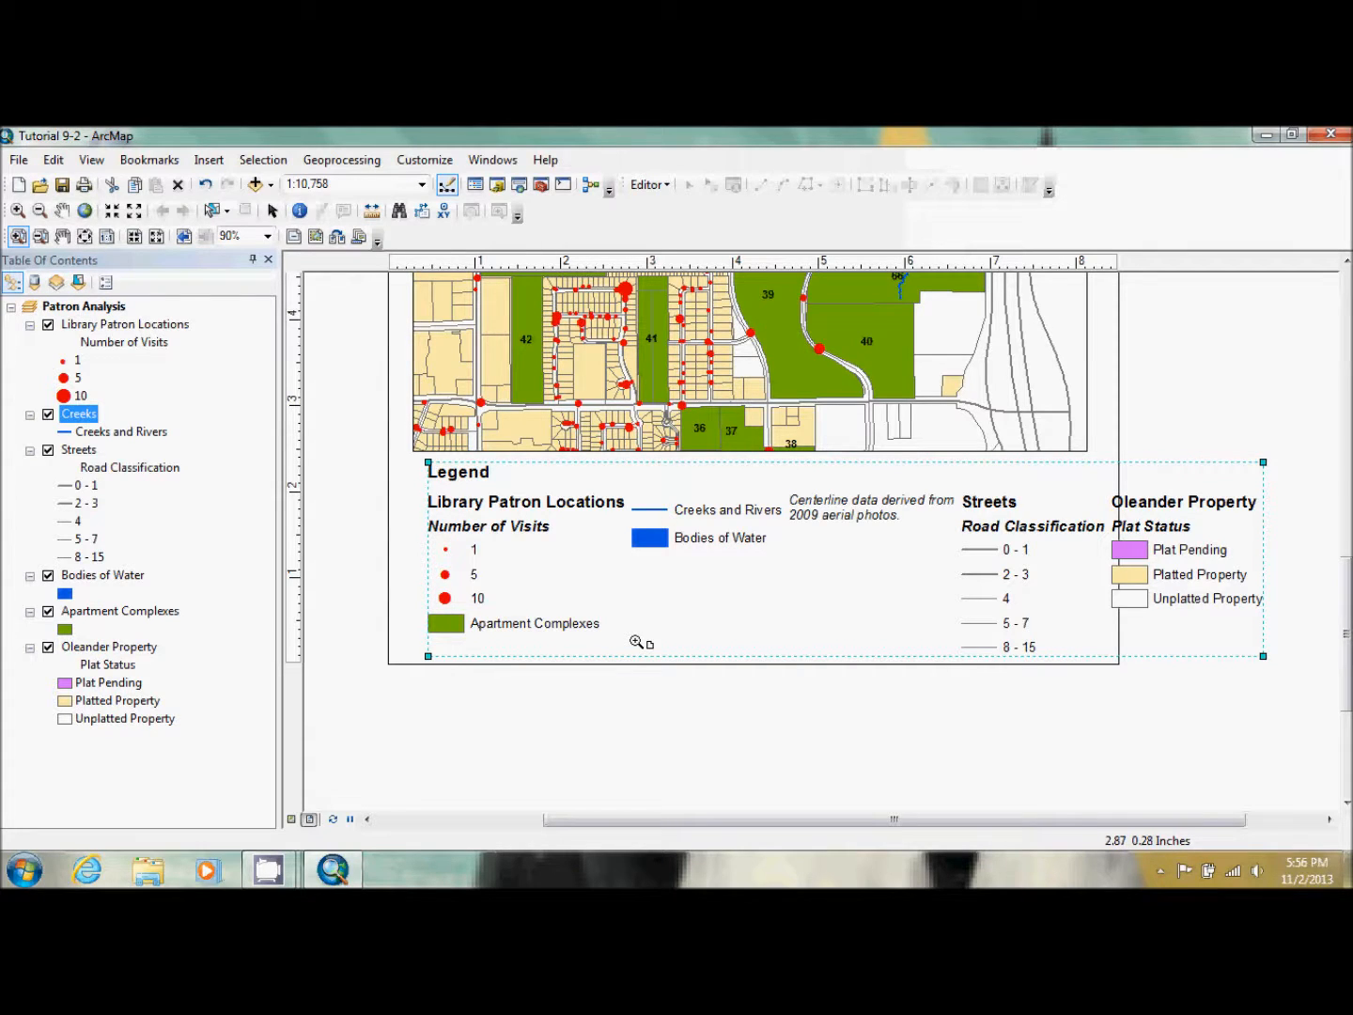
{"action": "left_click", "coordinate": [62, 236]}
{"action": "left_click_drag", "start_coordinate": [608, 385], "coordinate": [596, 517]}
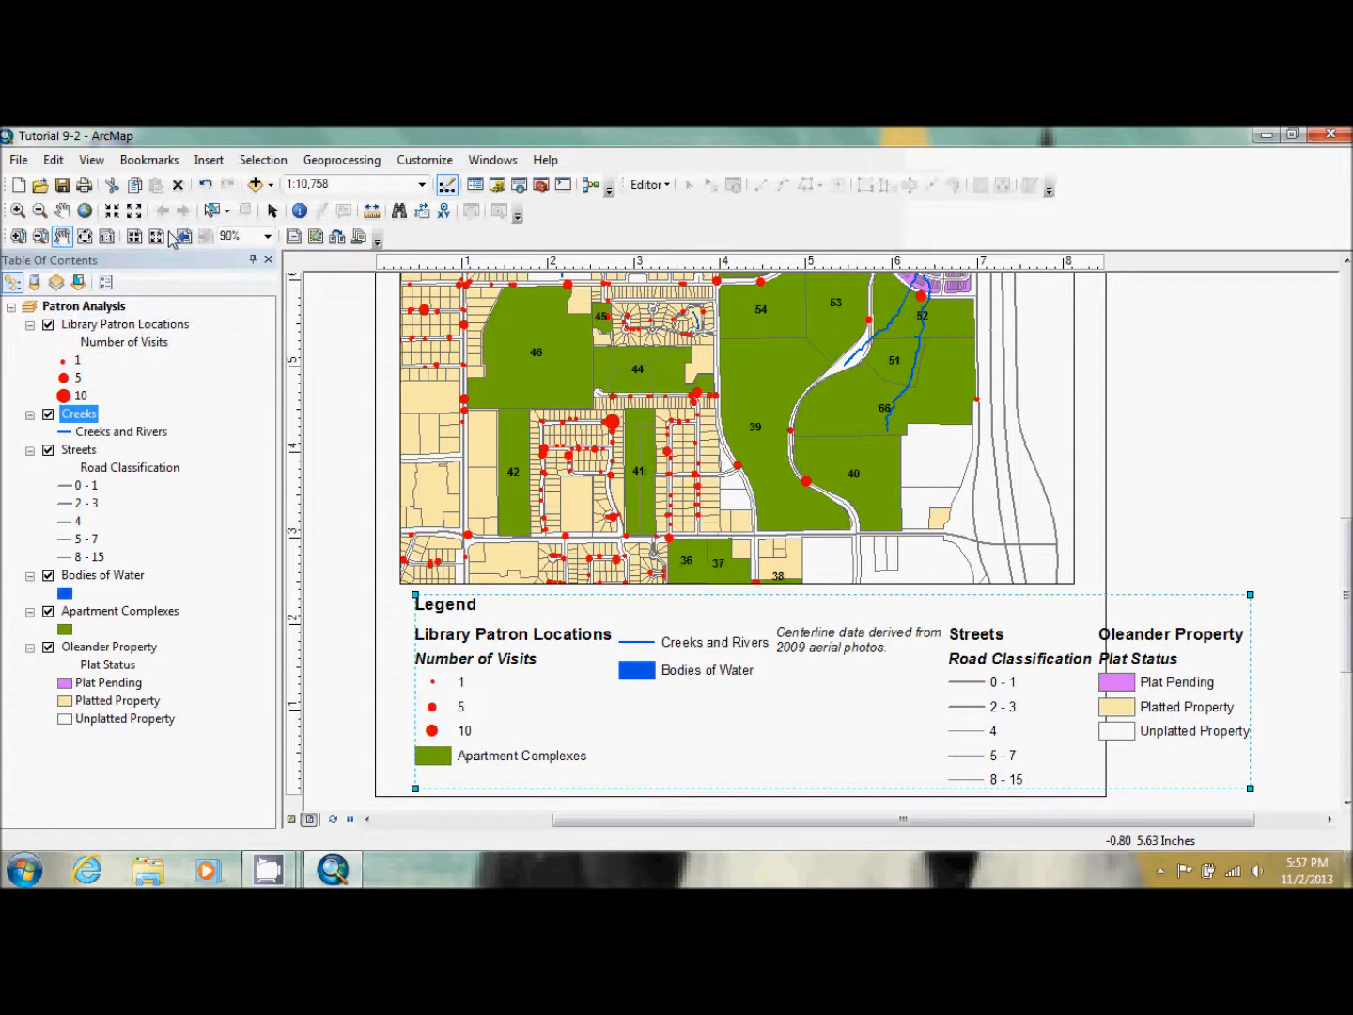
{"action": "left_click", "coordinate": [273, 213]}
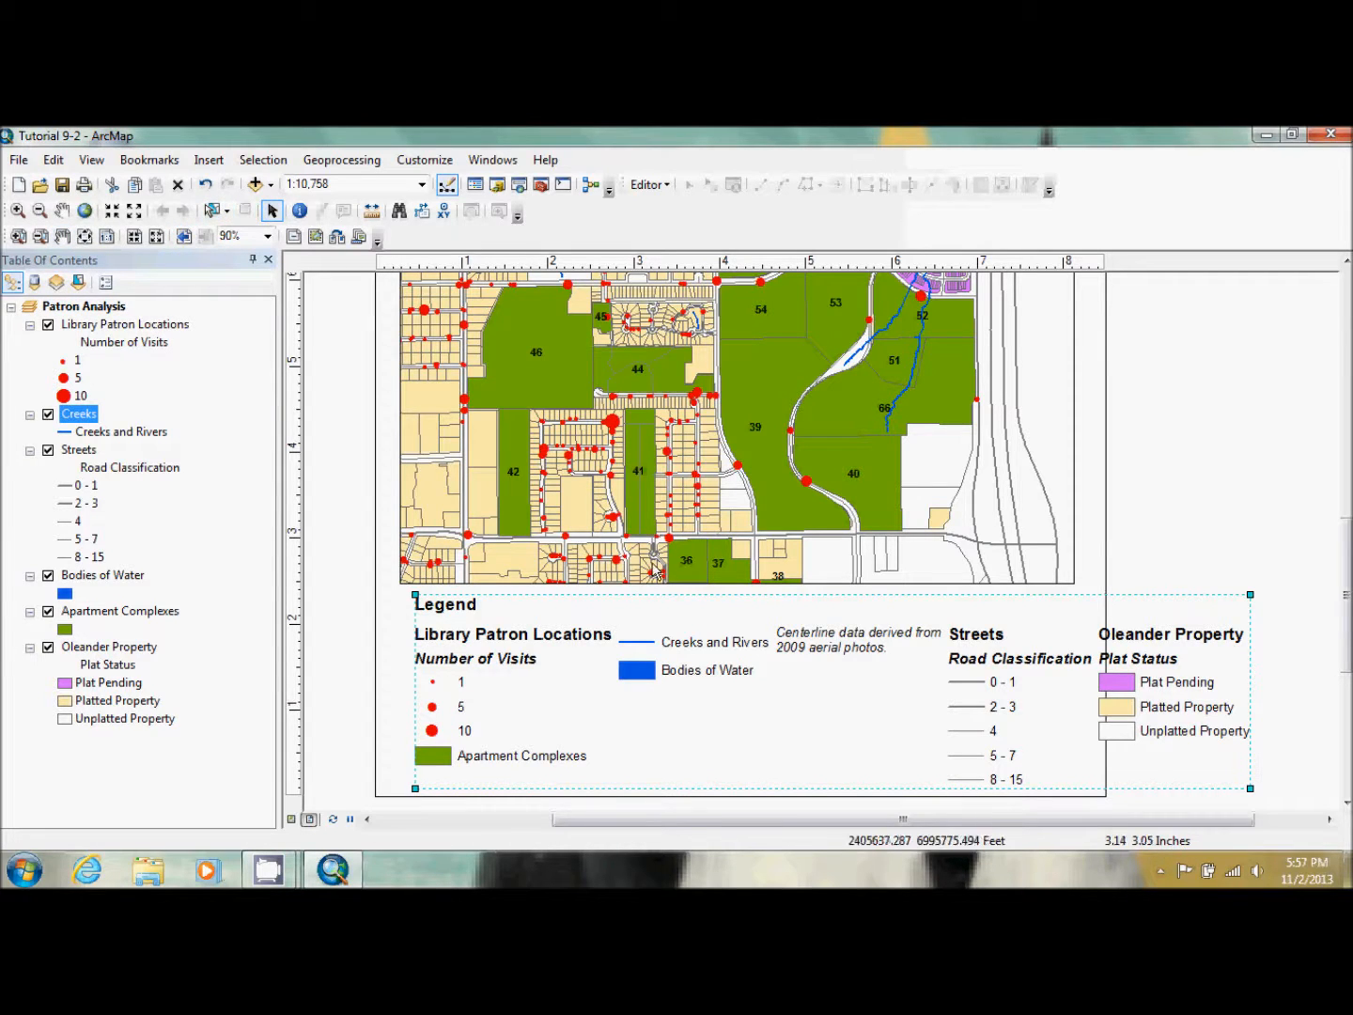
{"action": "right_click", "coordinate": [679, 662]}
{"action": "left_click", "coordinate": [685, 646]}
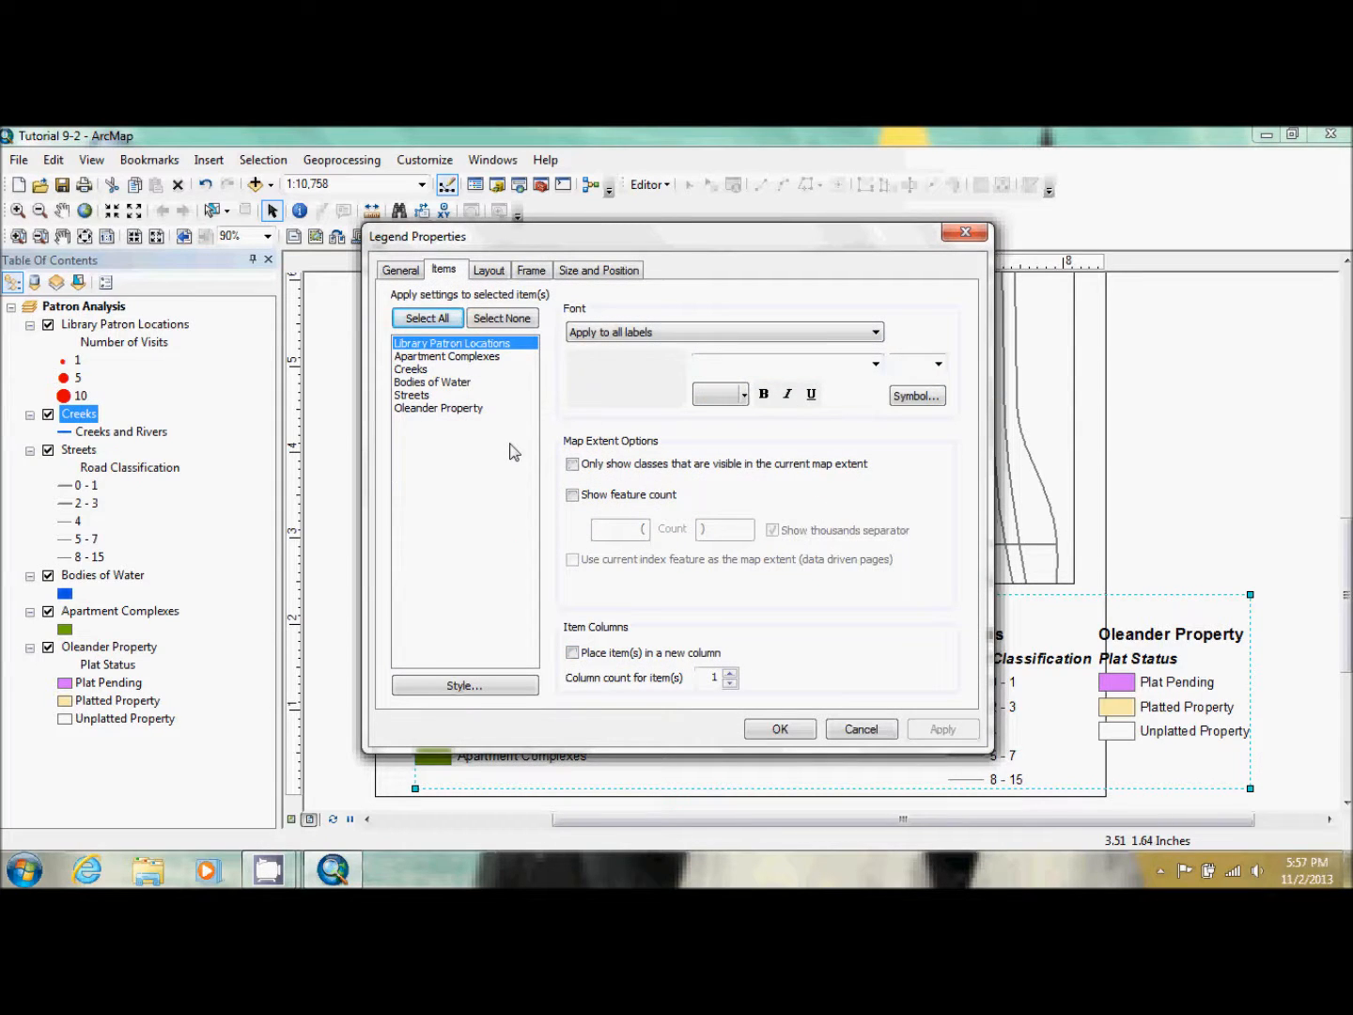
{"action": "left_click", "coordinate": [413, 369]}
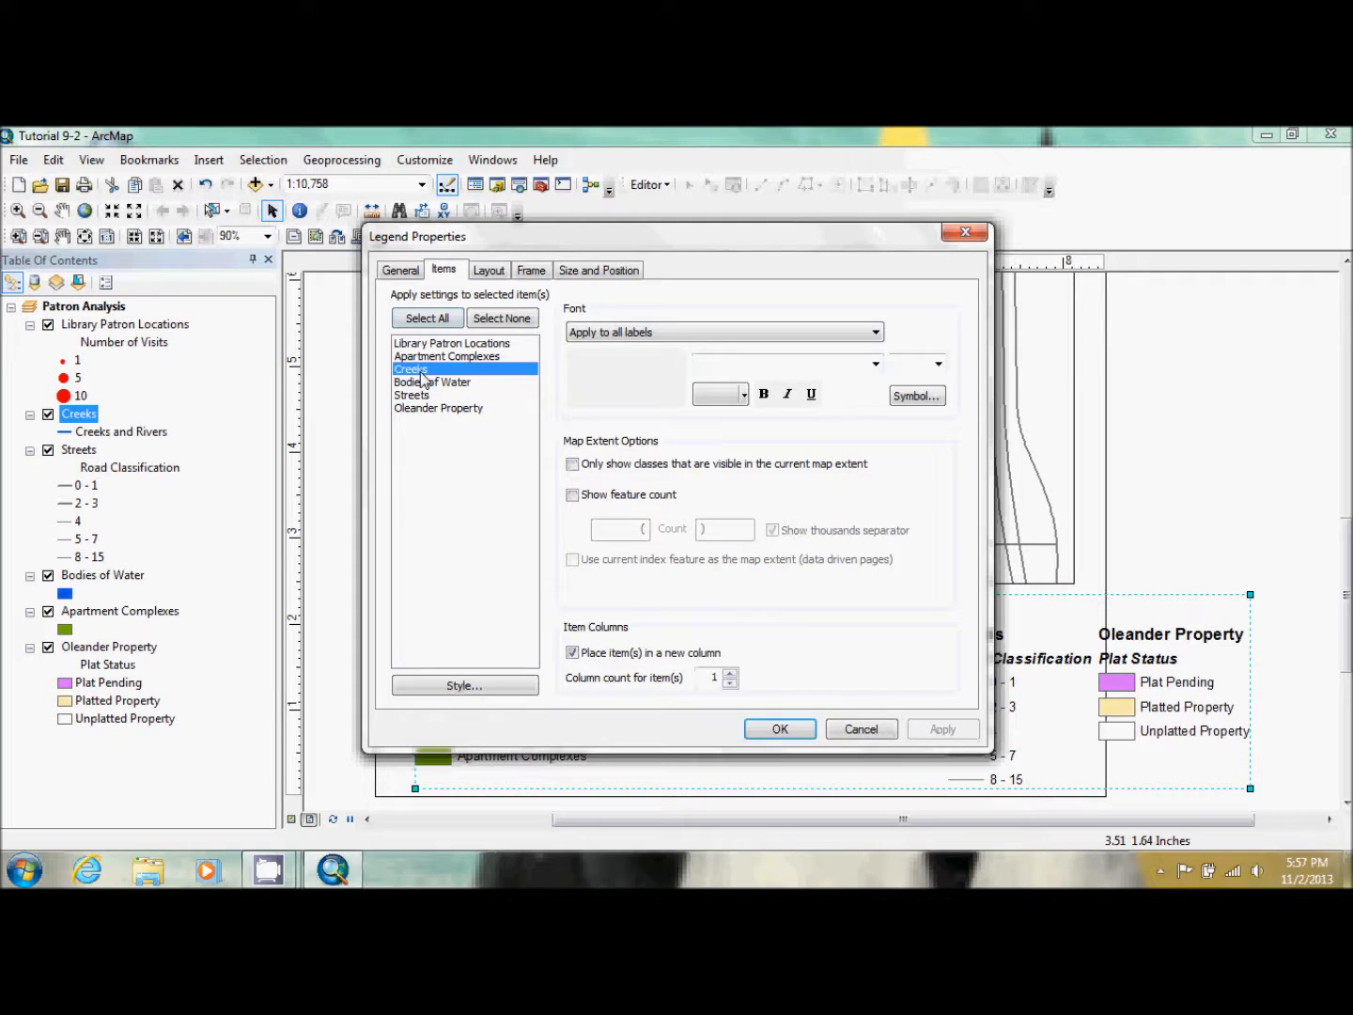
{"action": "left_click", "coordinate": [475, 685]}
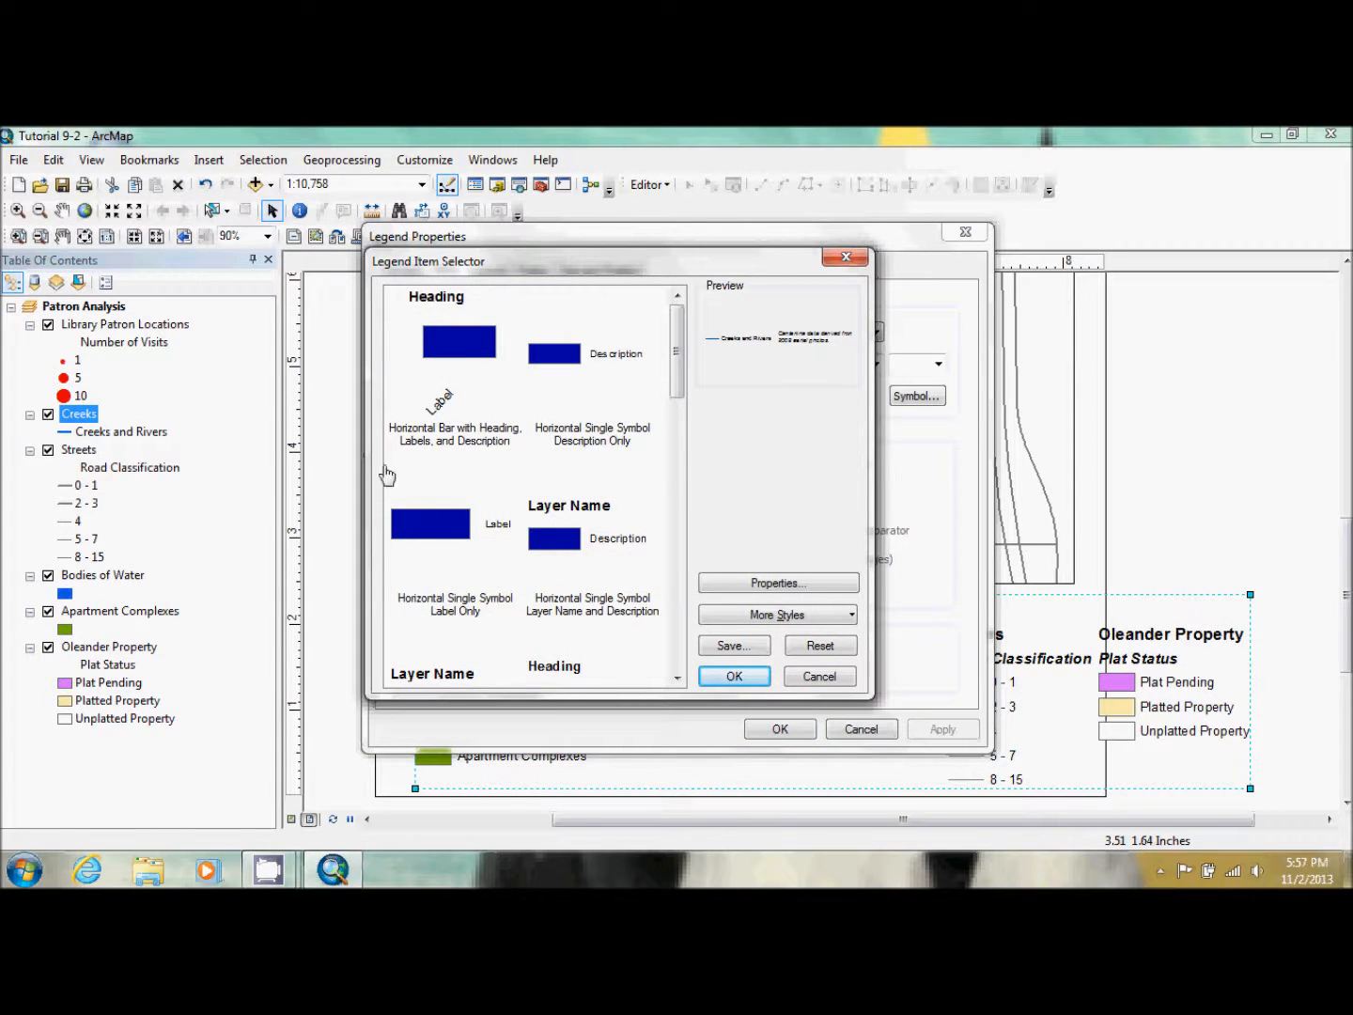
{"action": "left_click", "coordinate": [797, 584]}
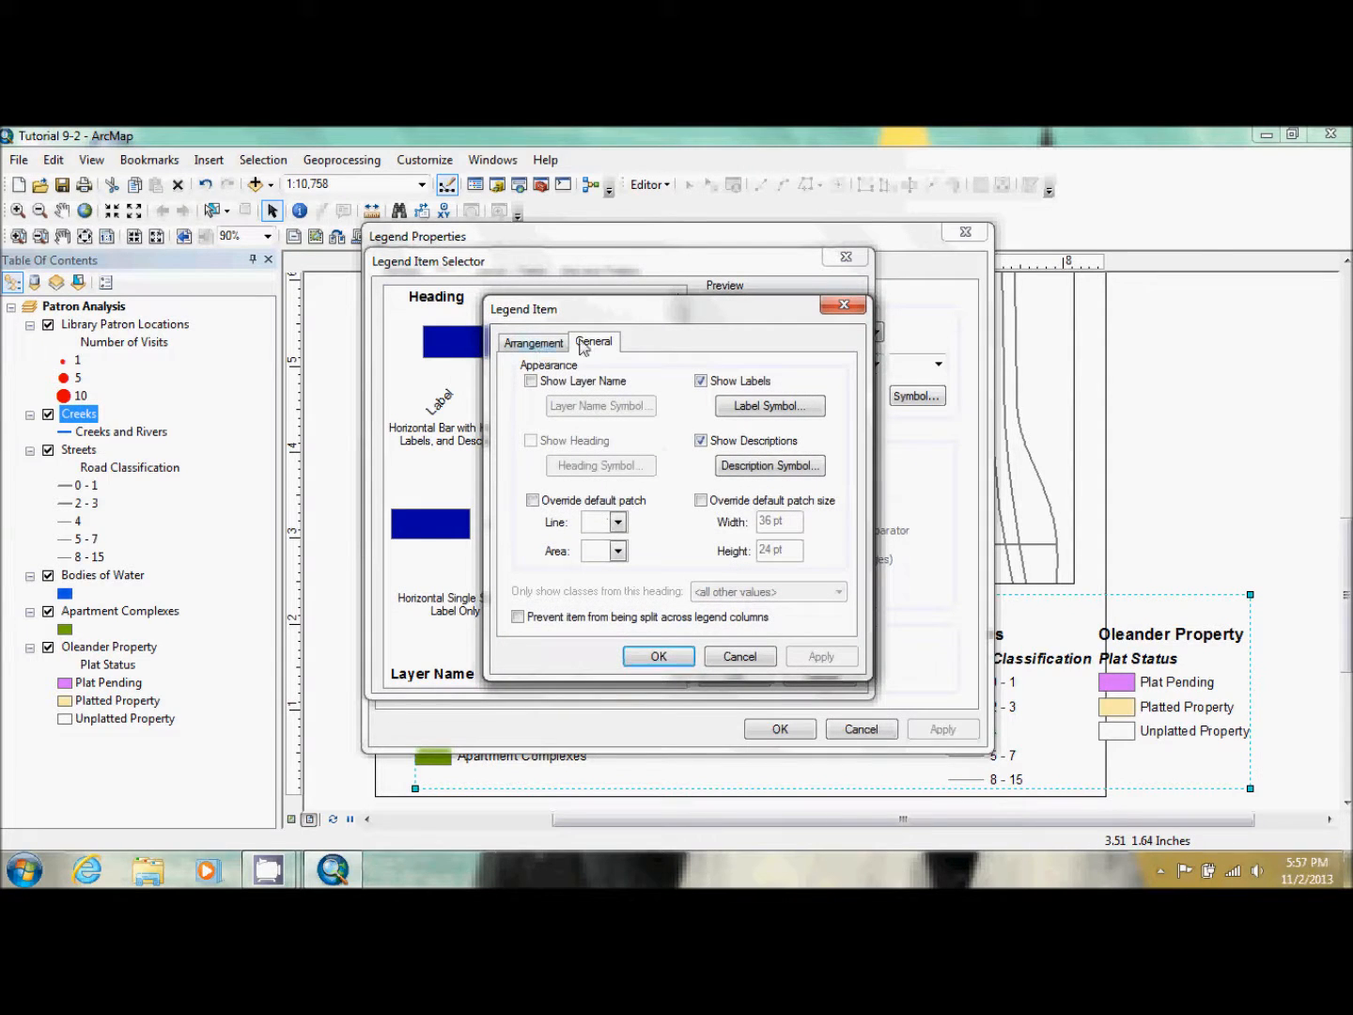
{"action": "left_click", "coordinate": [532, 500]}
{"action": "left_click", "coordinate": [616, 522]}
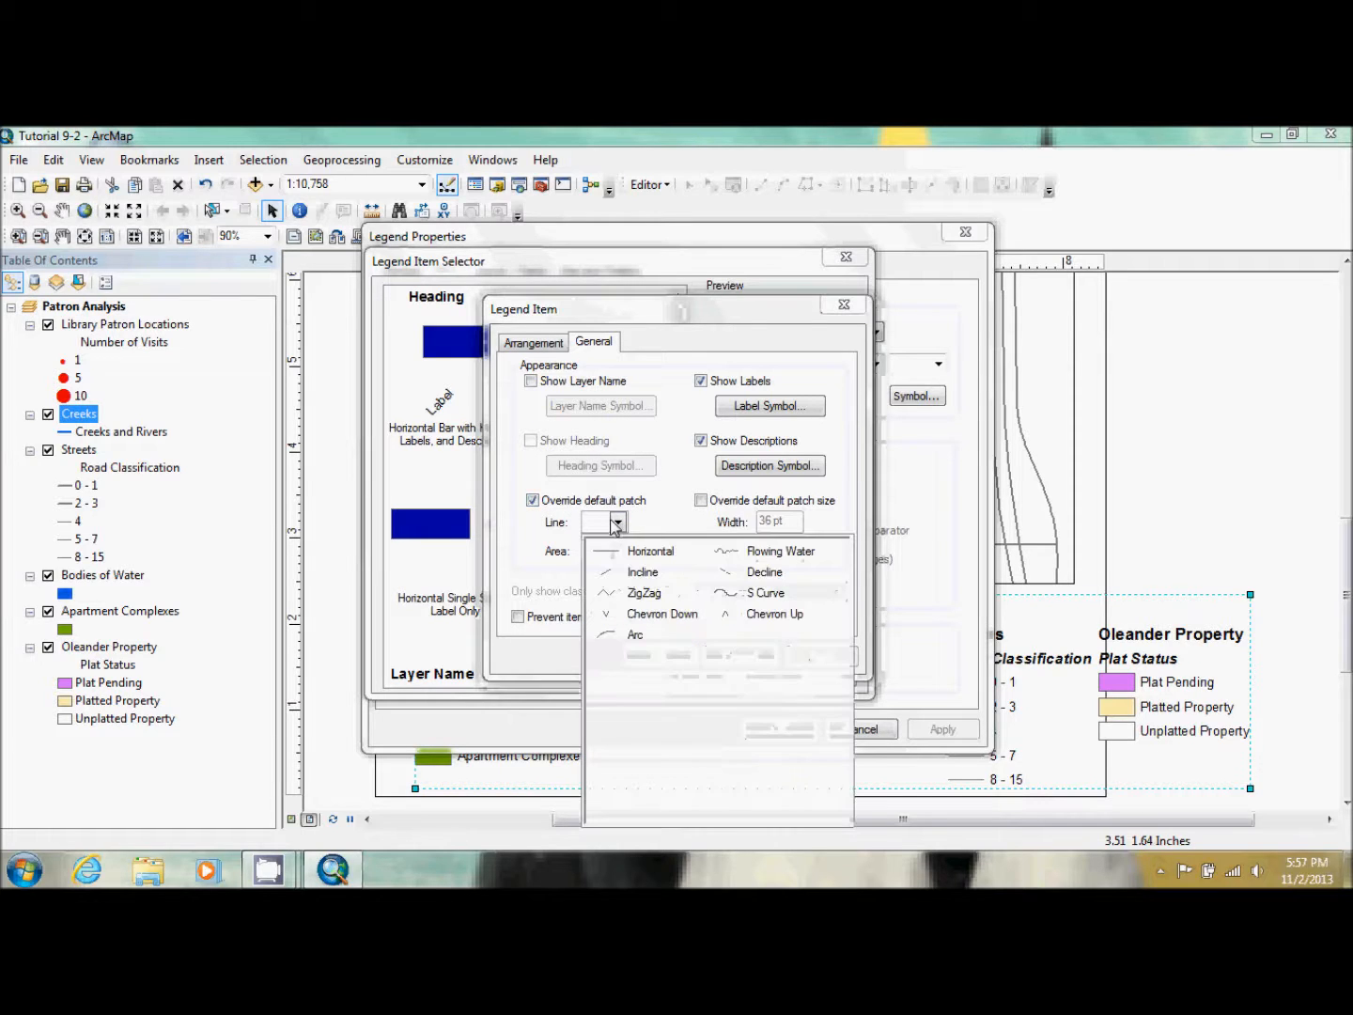
{"action": "left_click", "coordinate": [778, 553]}
{"action": "left_click", "coordinate": [649, 659]}
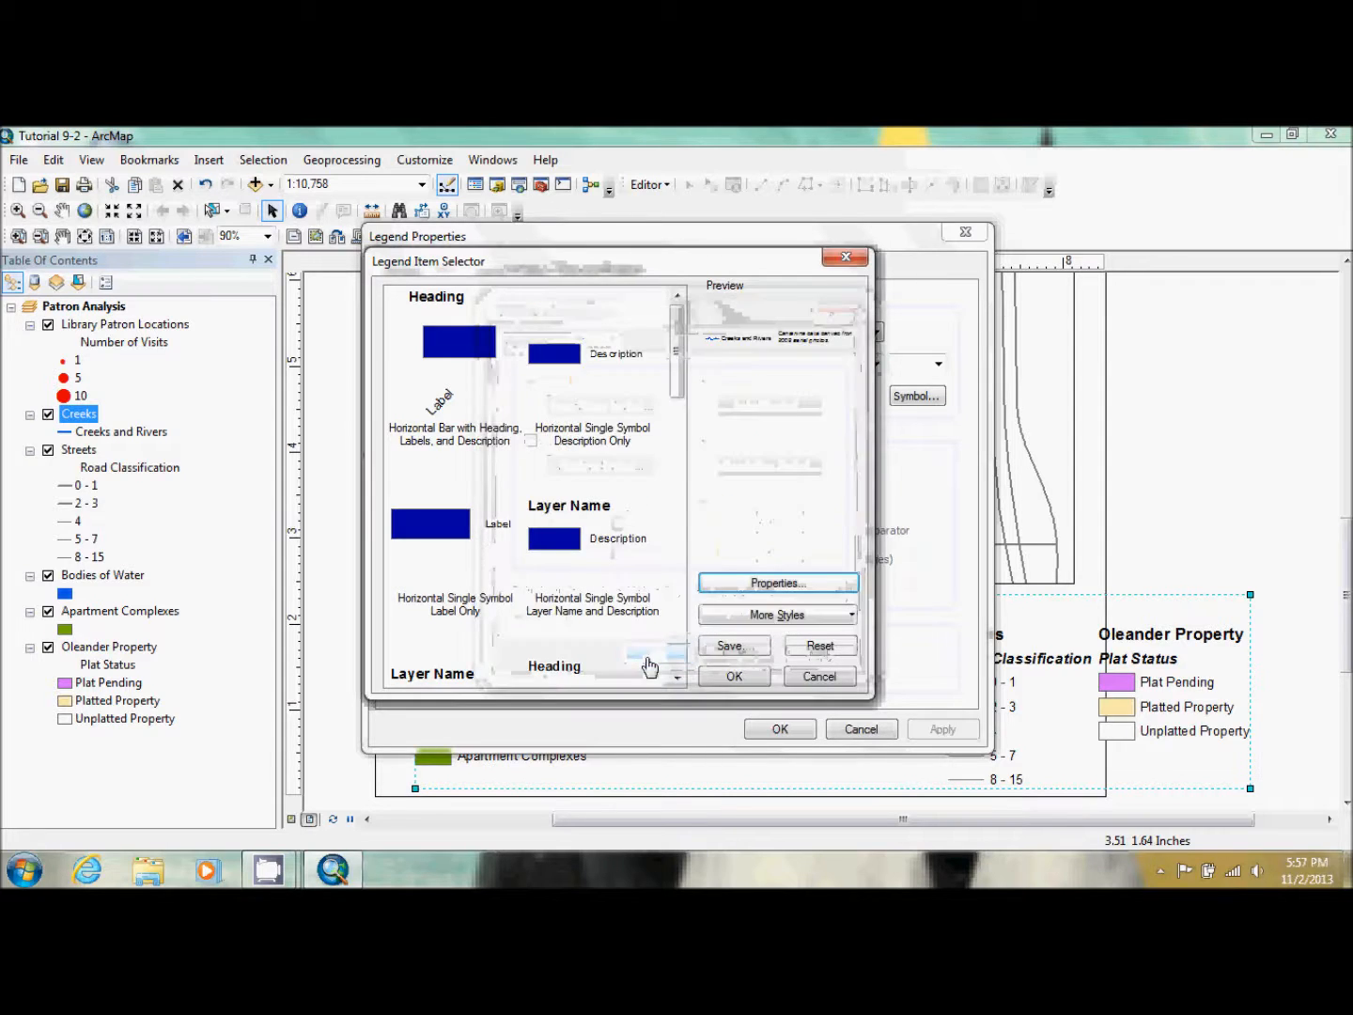
{"action": "left_click", "coordinate": [739, 677]}
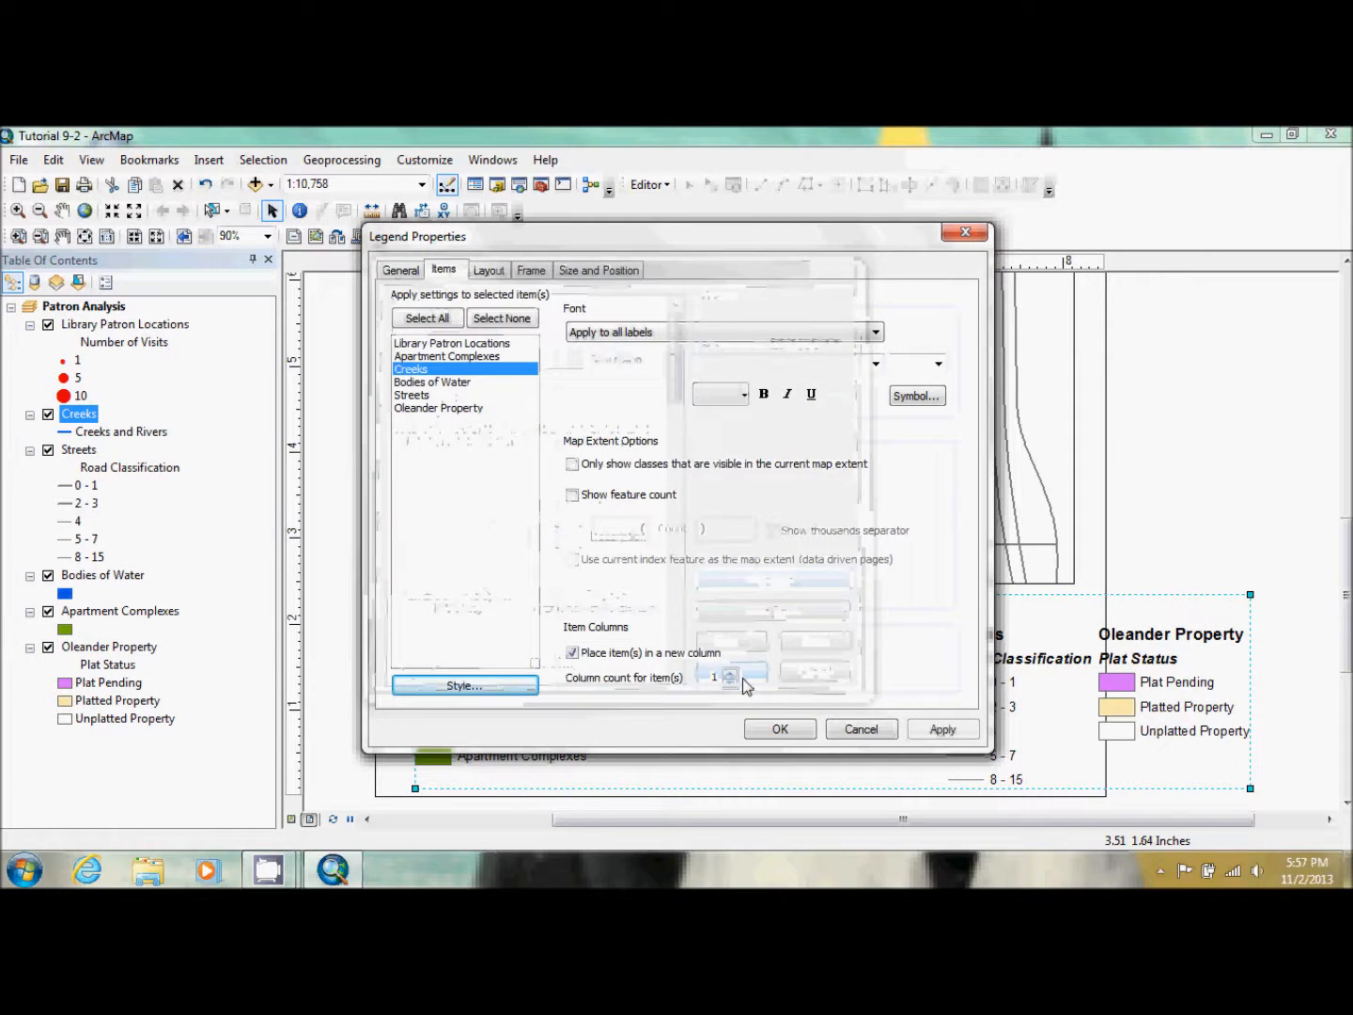
{"action": "left_click", "coordinate": [772, 729]}
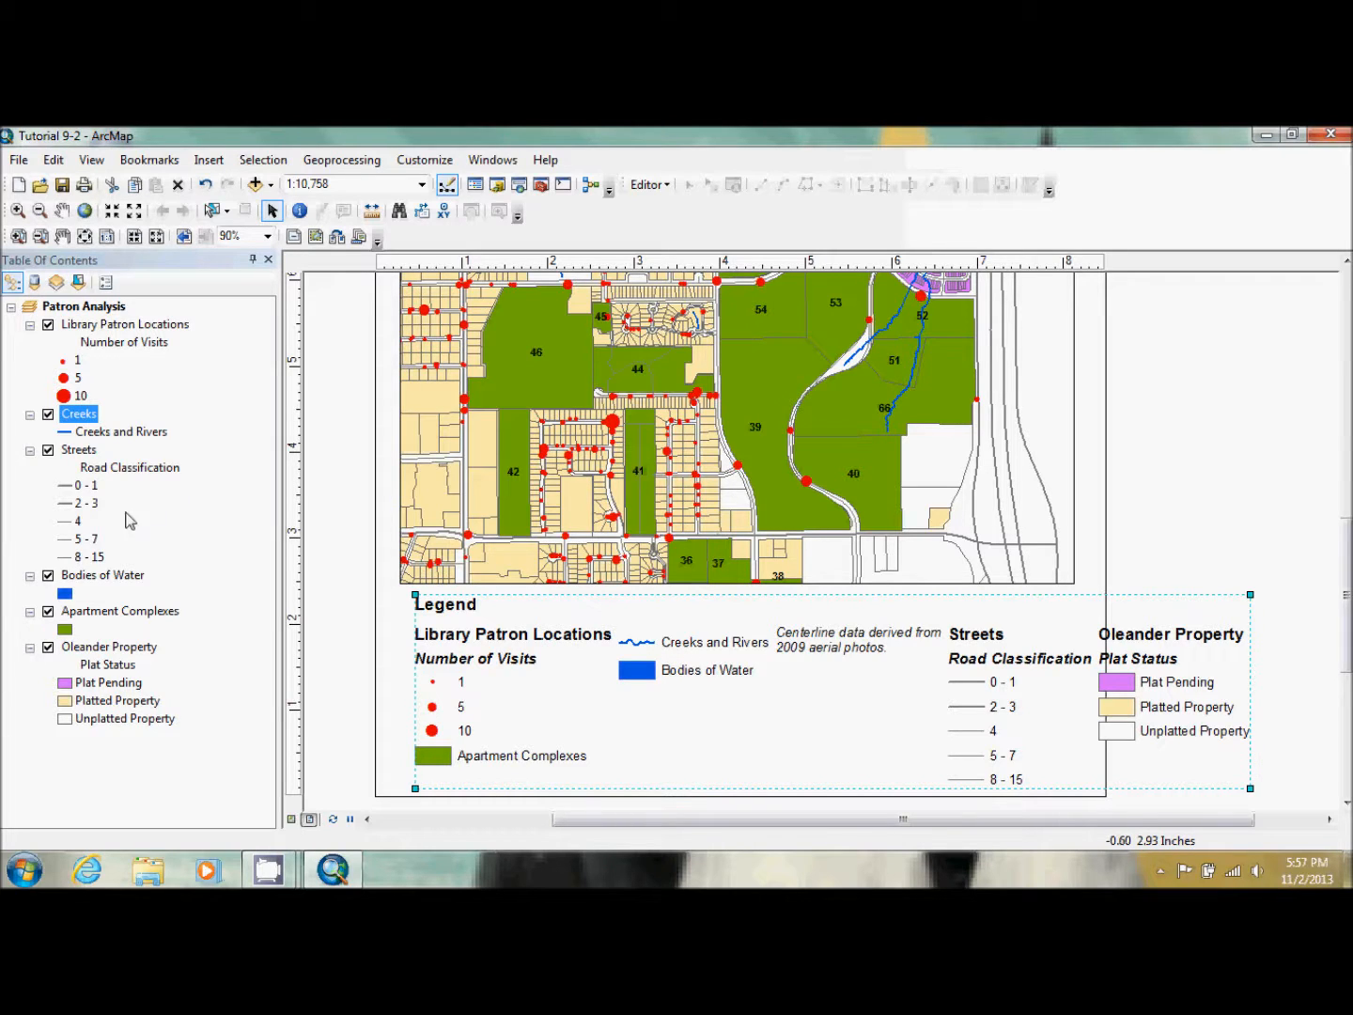
- Override the default patch of the Bodies of Water legend item with the Water Body area shape and accept the legend properties
{"action": "right_click", "coordinate": [117, 577]}
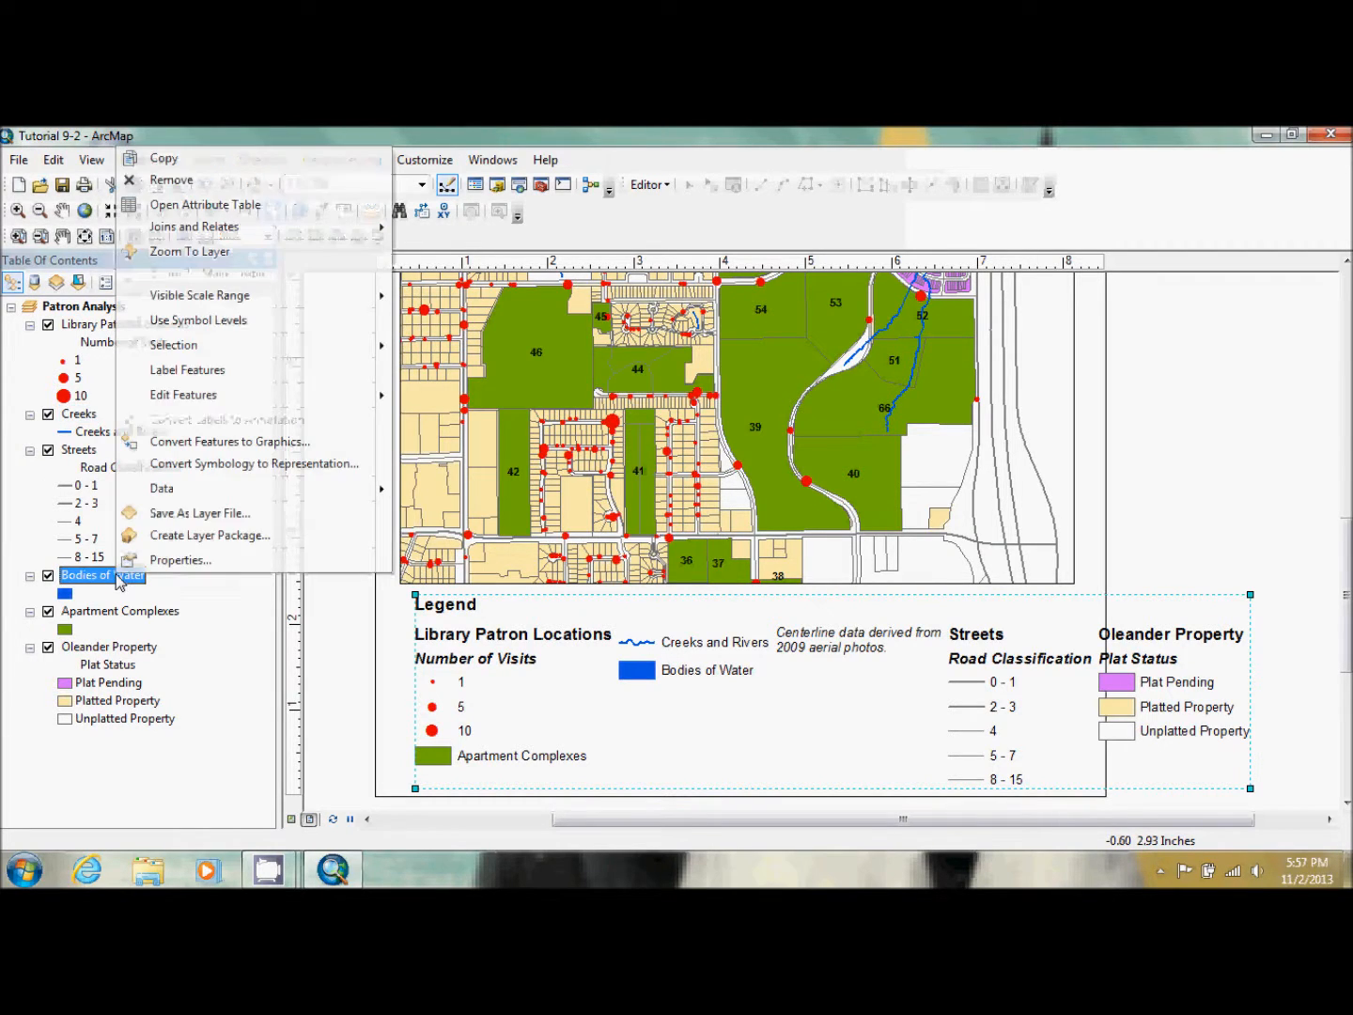
{"action": "right_click", "coordinate": [683, 681]}
{"action": "key", "text": "Escape"}
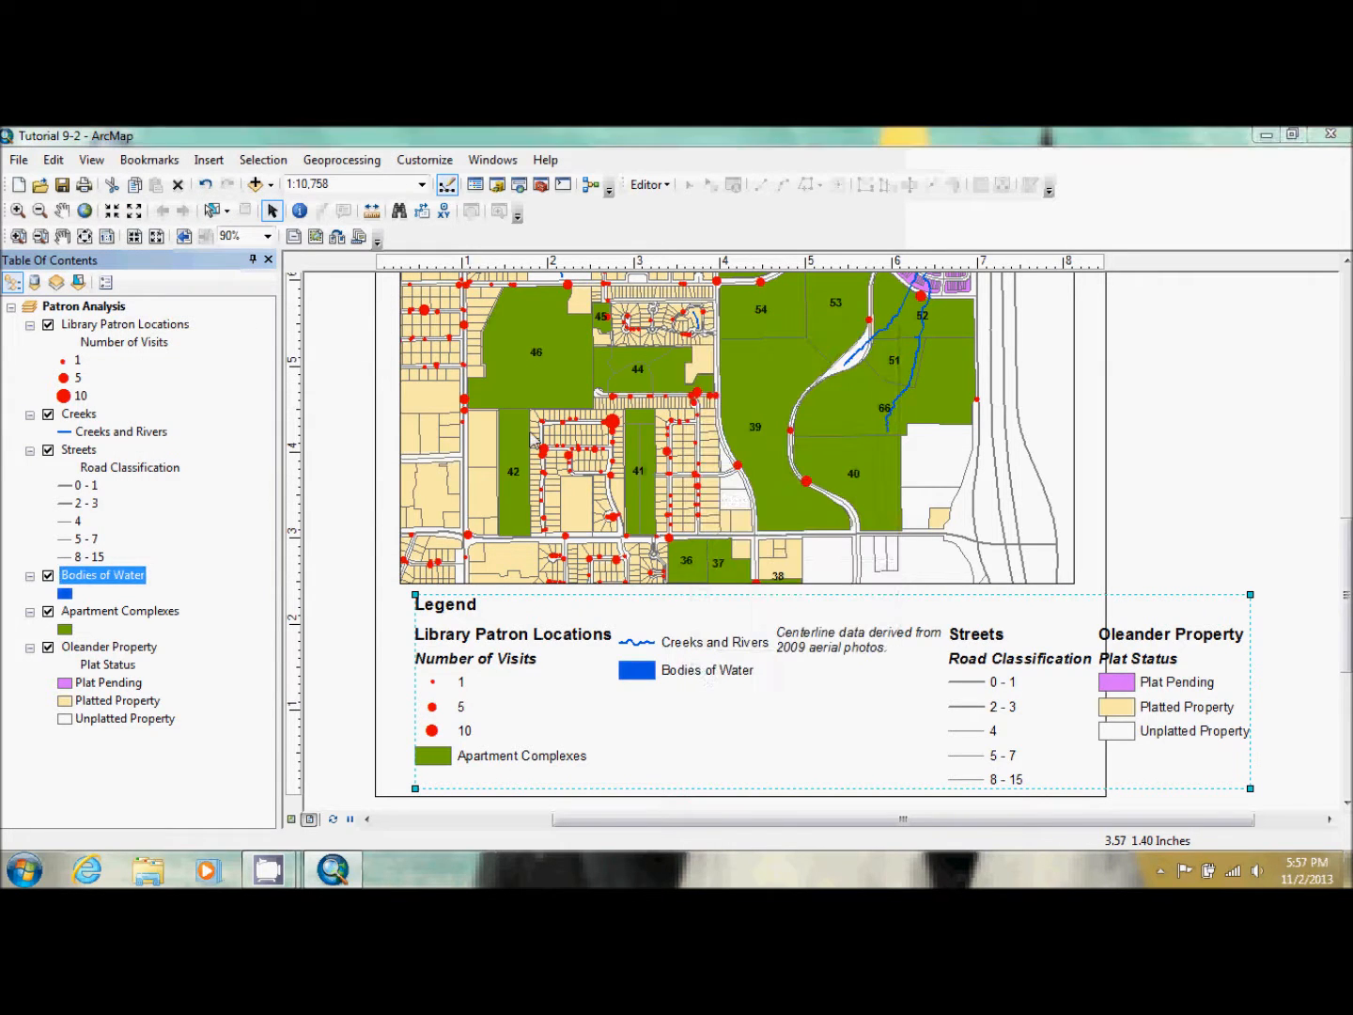
{"action": "left_click", "coordinate": [427, 384]}
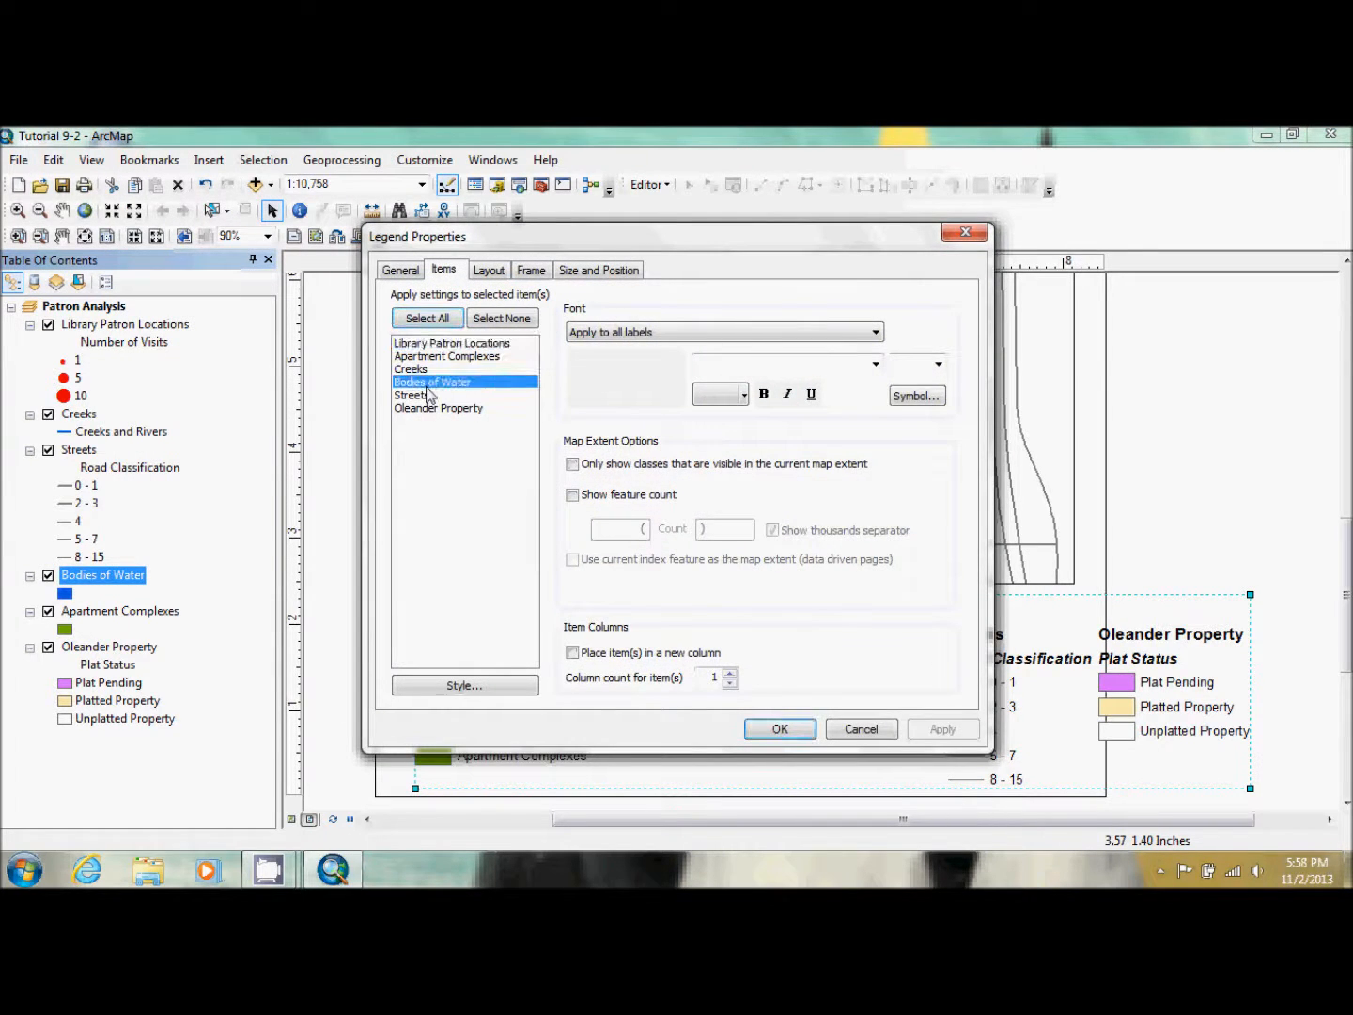
{"action": "left_click", "coordinate": [467, 687]}
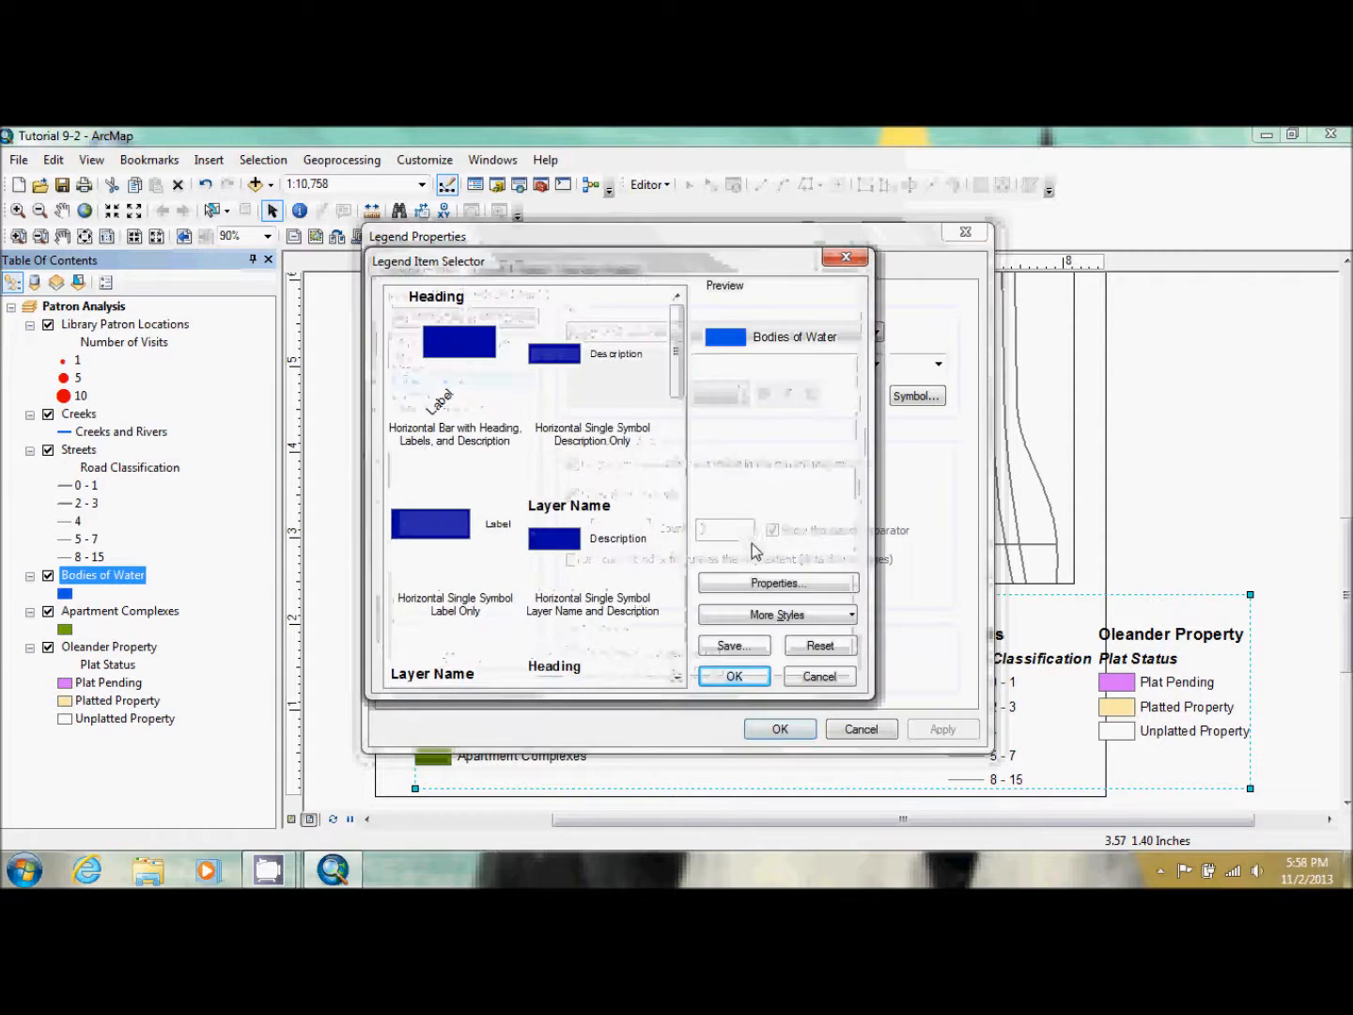
{"action": "left_click", "coordinate": [754, 582]}
{"action": "left_click", "coordinate": [533, 502]}
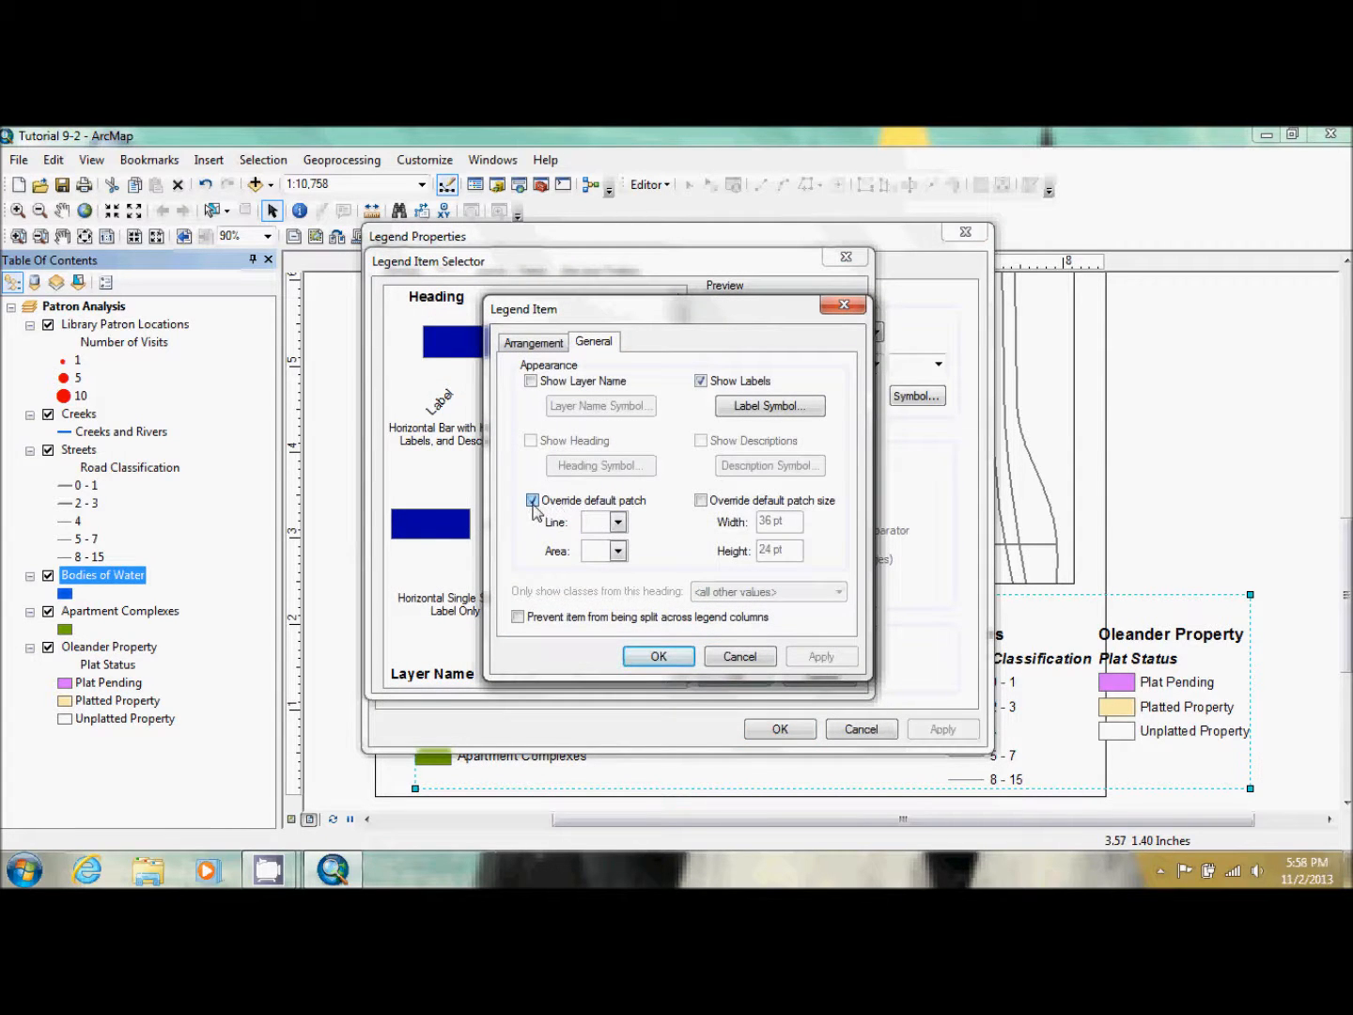
{"action": "left_click", "coordinate": [618, 551]}
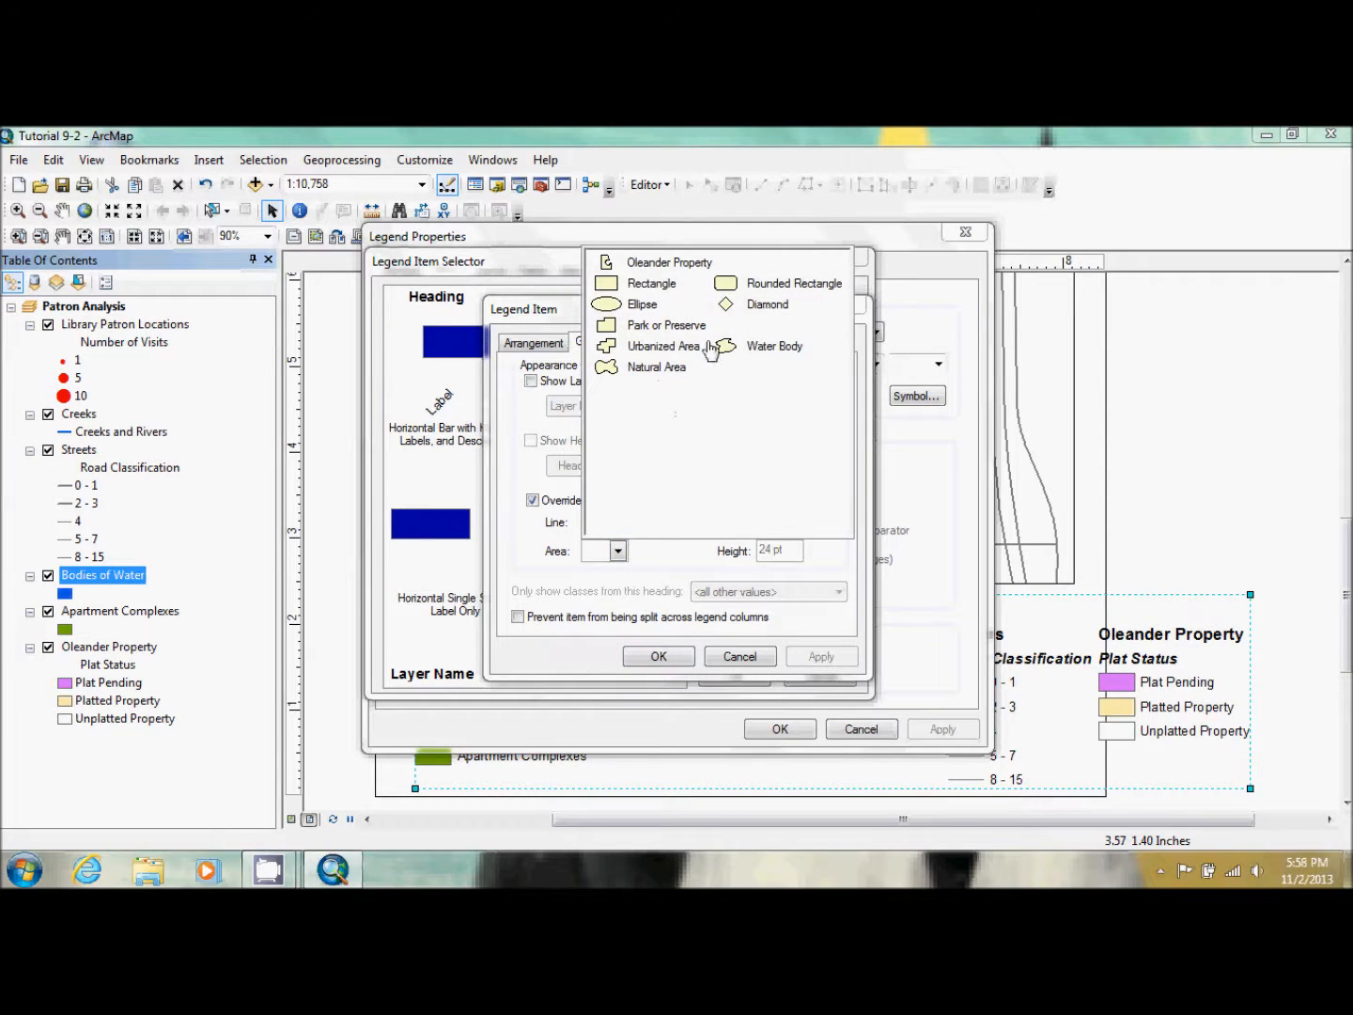
{"action": "left_click", "coordinate": [765, 346]}
{"action": "left_click", "coordinate": [661, 657]}
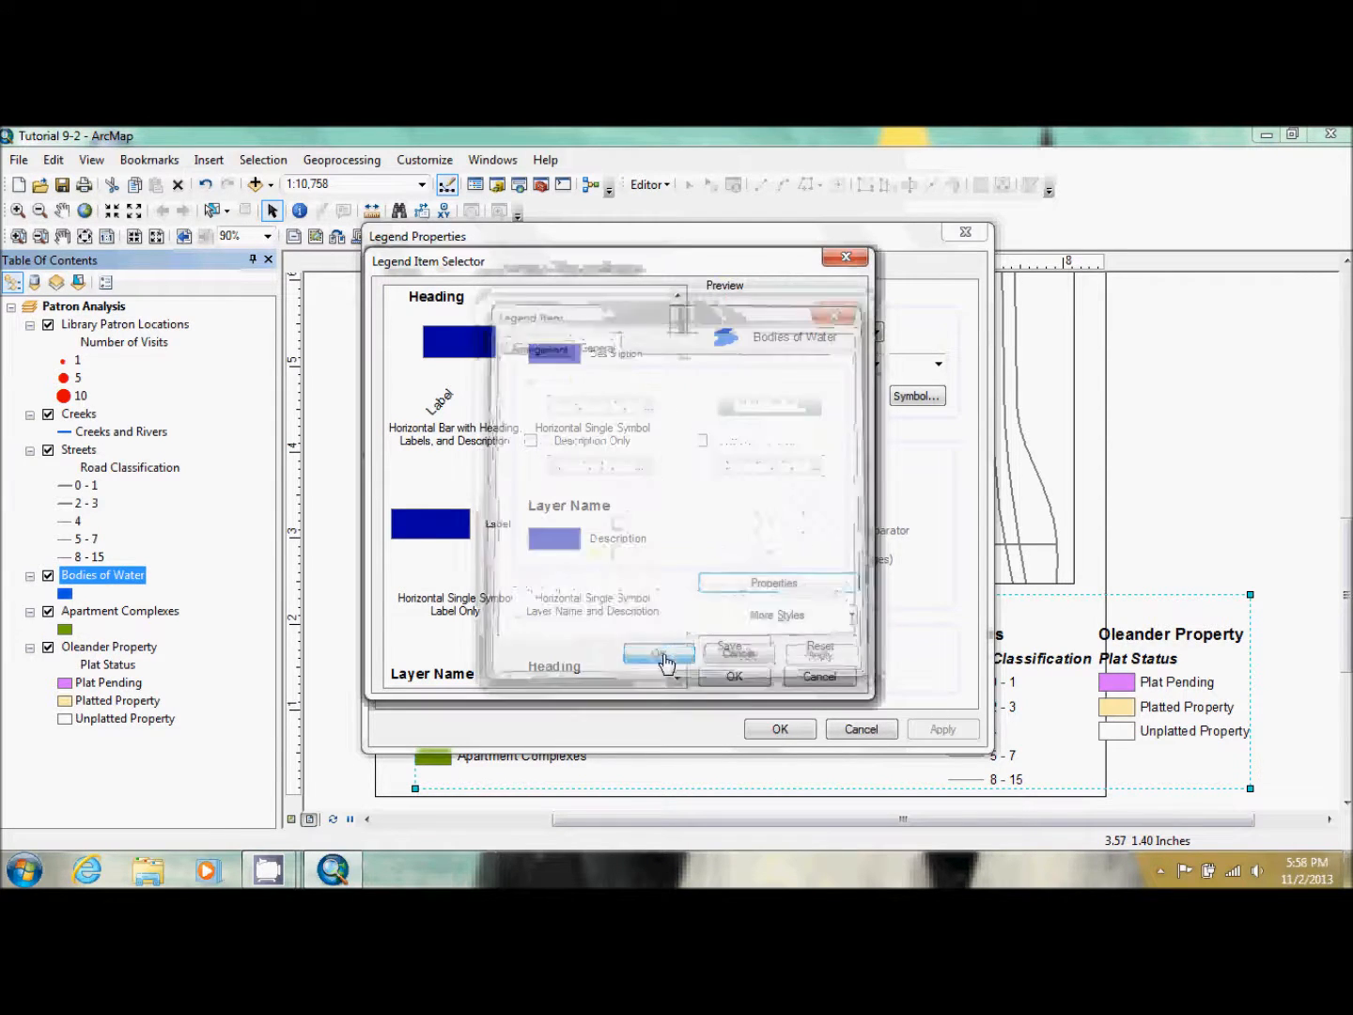
{"action": "left_click", "coordinate": [734, 676]}
{"action": "left_click", "coordinate": [781, 729]}
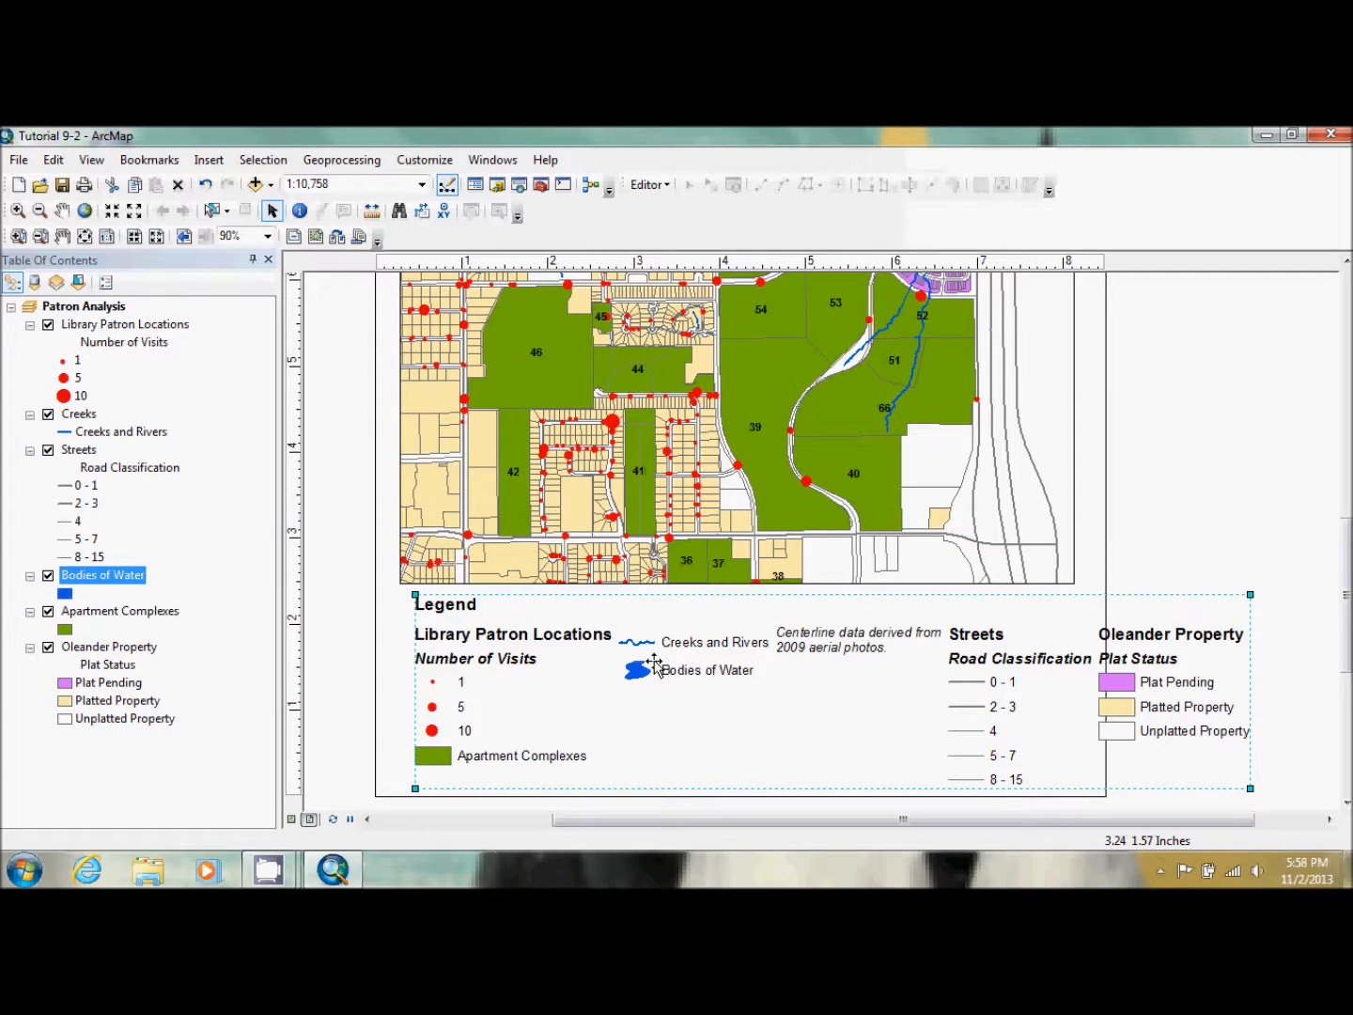
- Find the New Legend Patch Shape command by searching for "new le" and add it after the existing page layout tools
{"action": "left_click", "coordinate": [420, 162]}
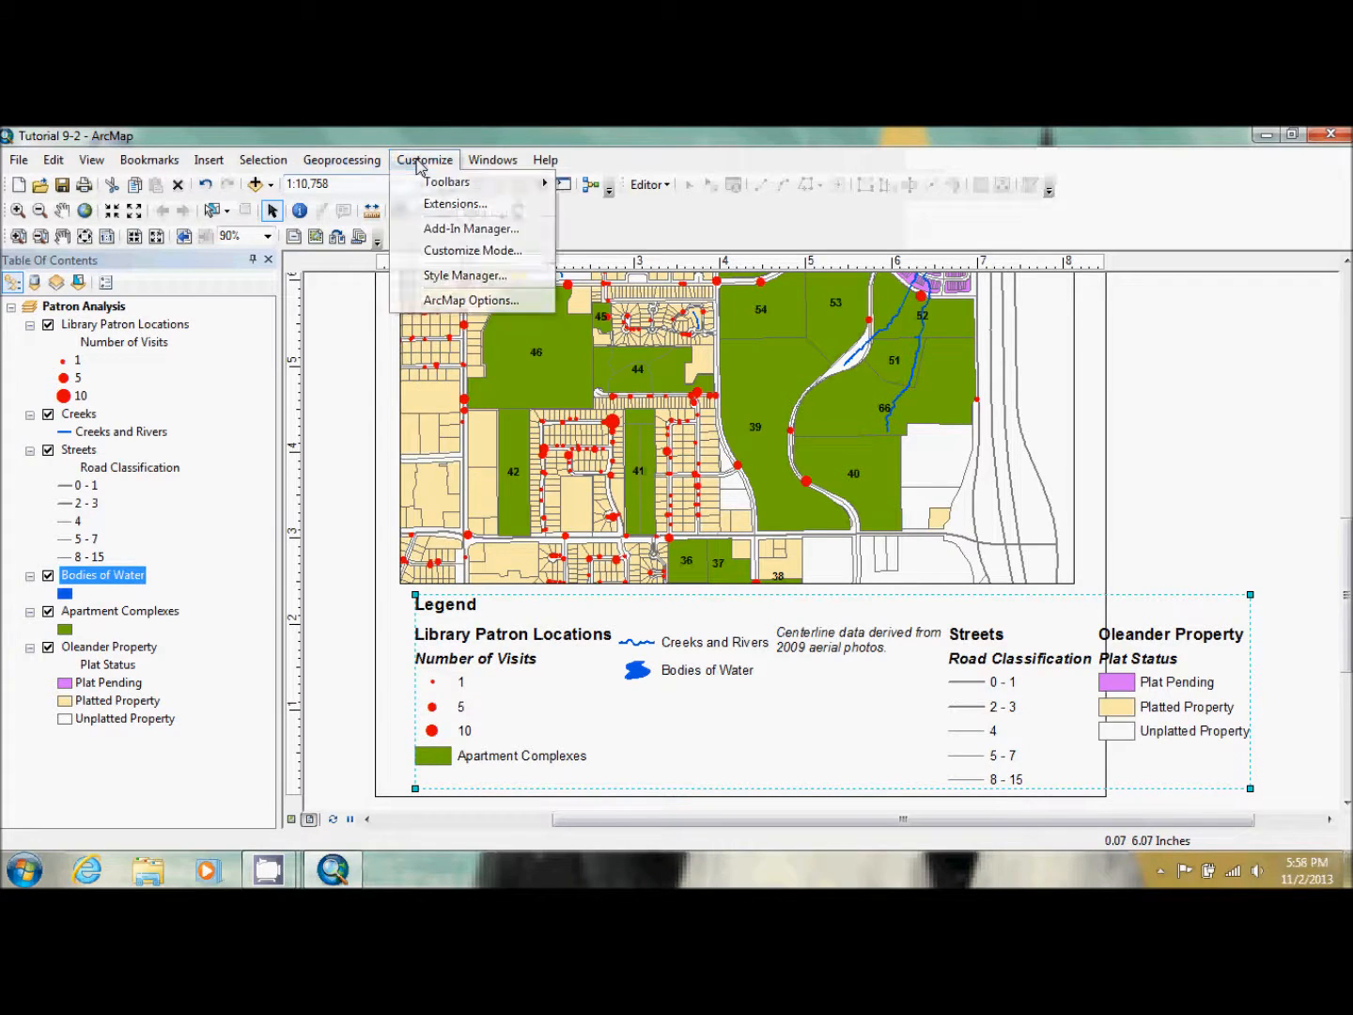
{"action": "left_click", "coordinate": [461, 249]}
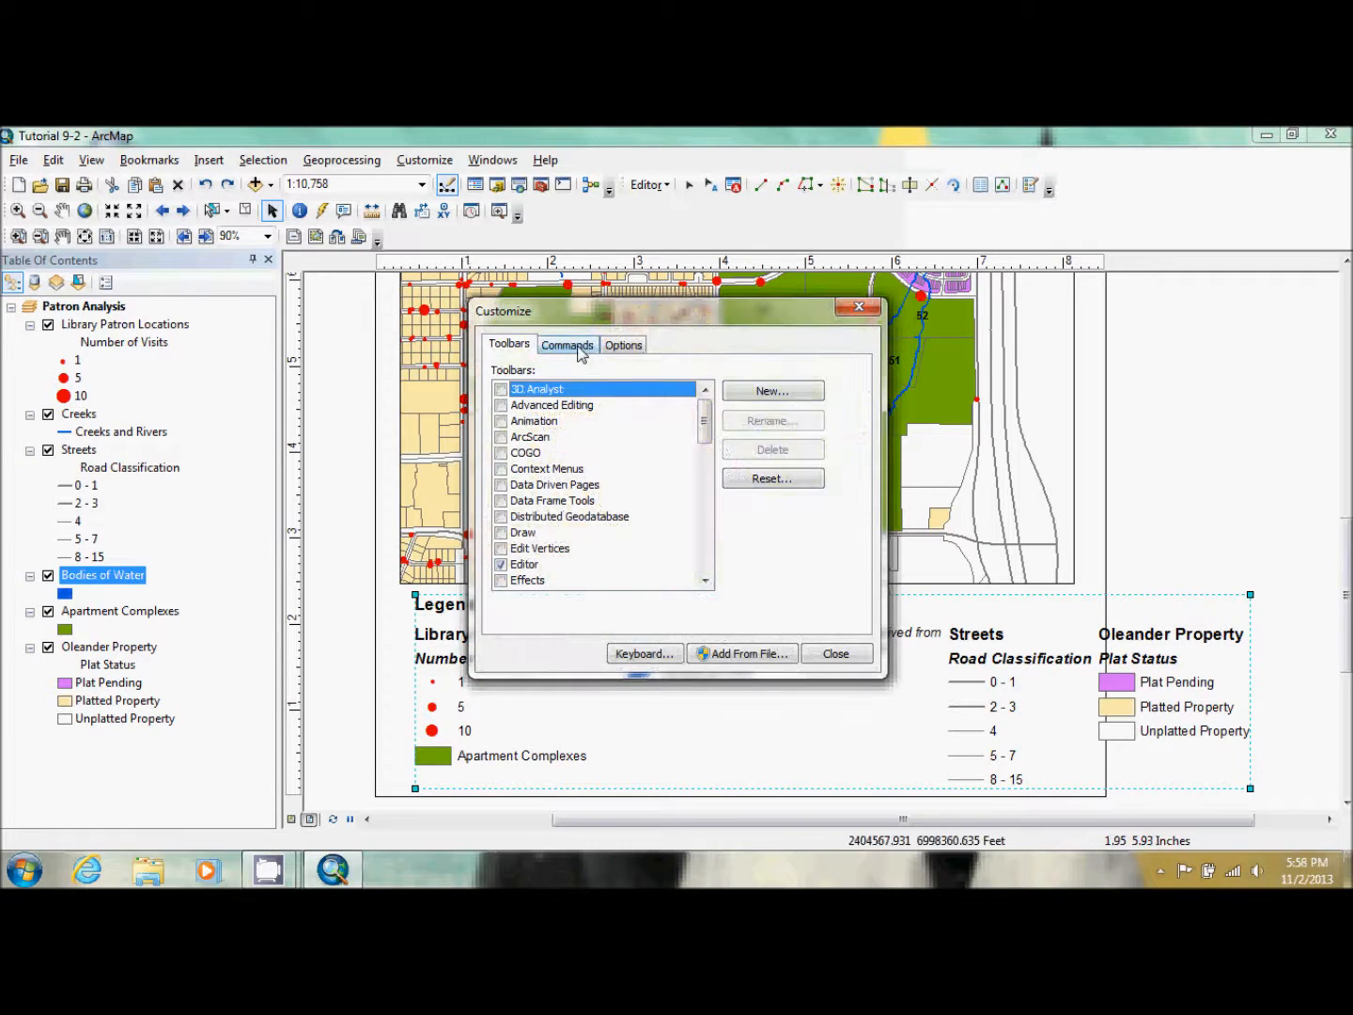
{"action": "left_click", "coordinate": [579, 349]}
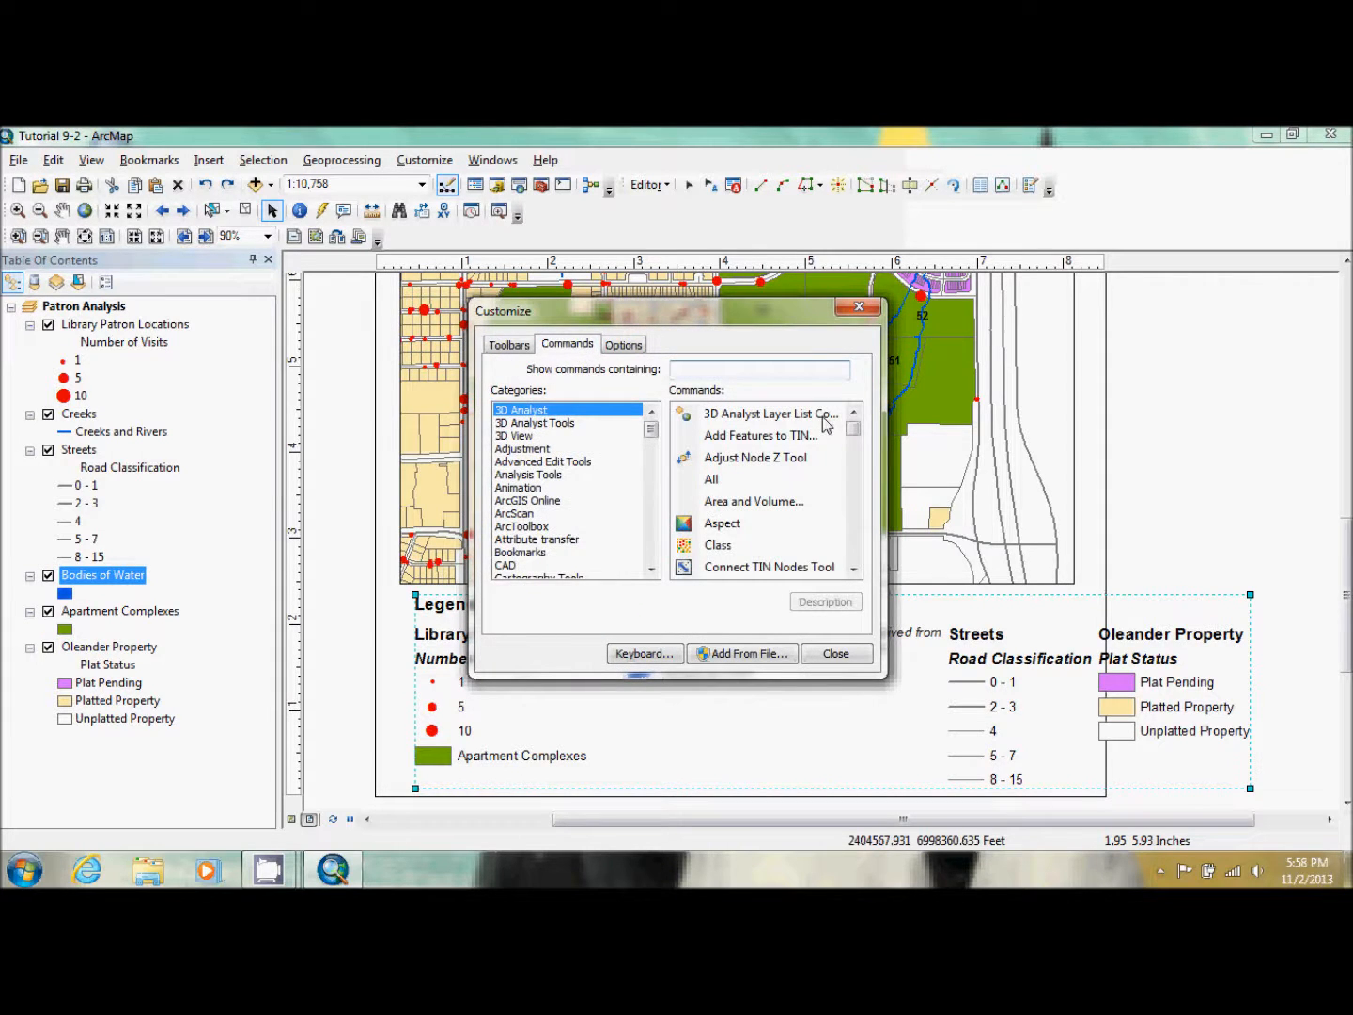
{"action": "type", "text": "new le"}
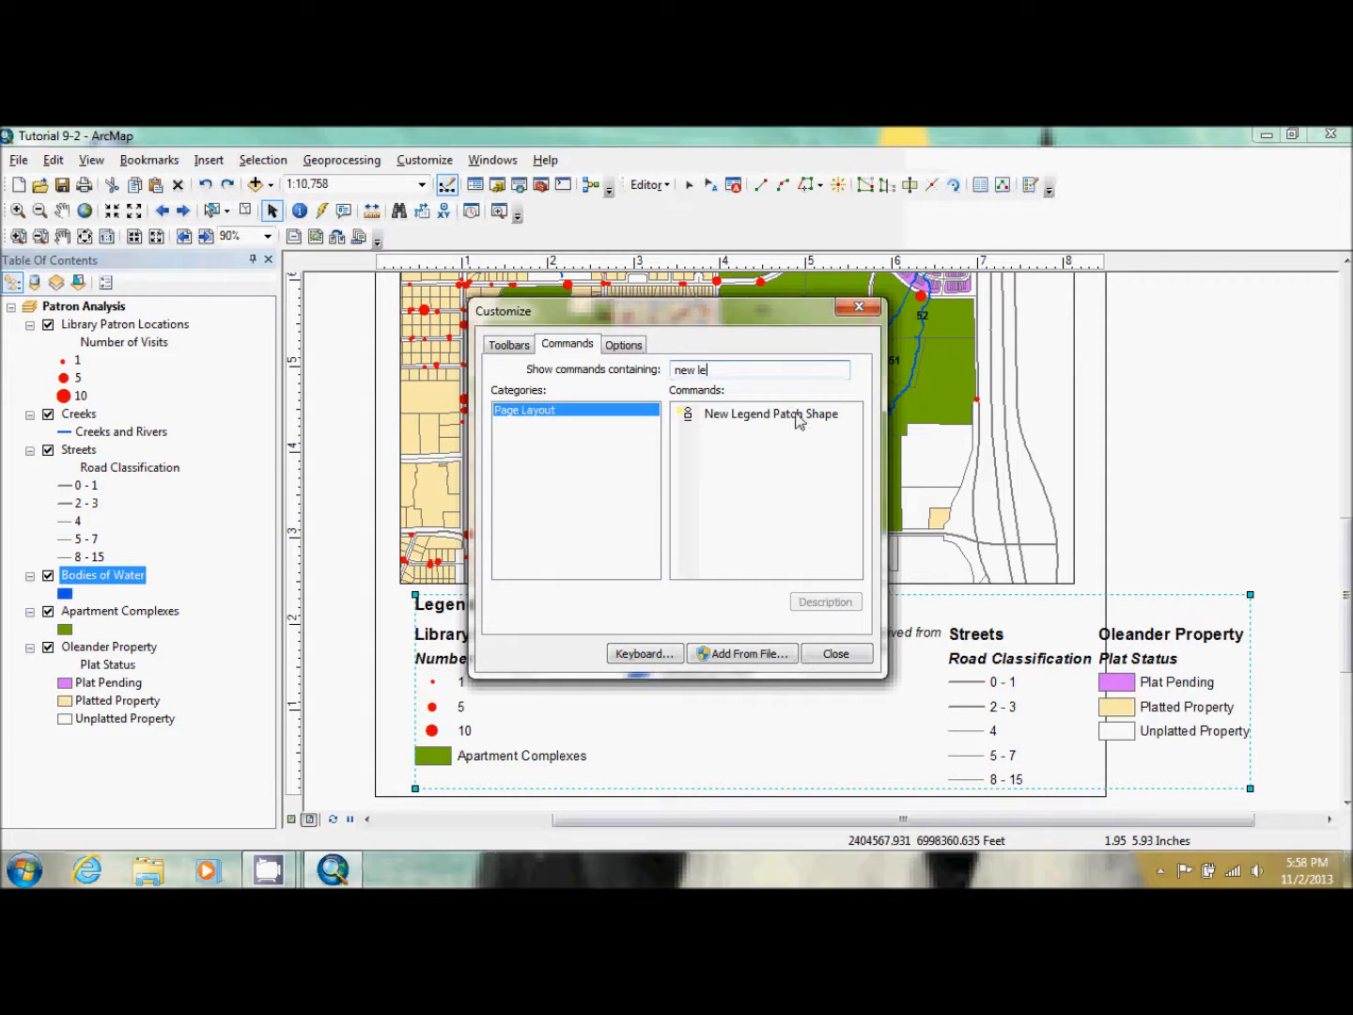
{"action": "left_click_drag", "start_coordinate": [797, 420], "coordinate": [379, 240]}
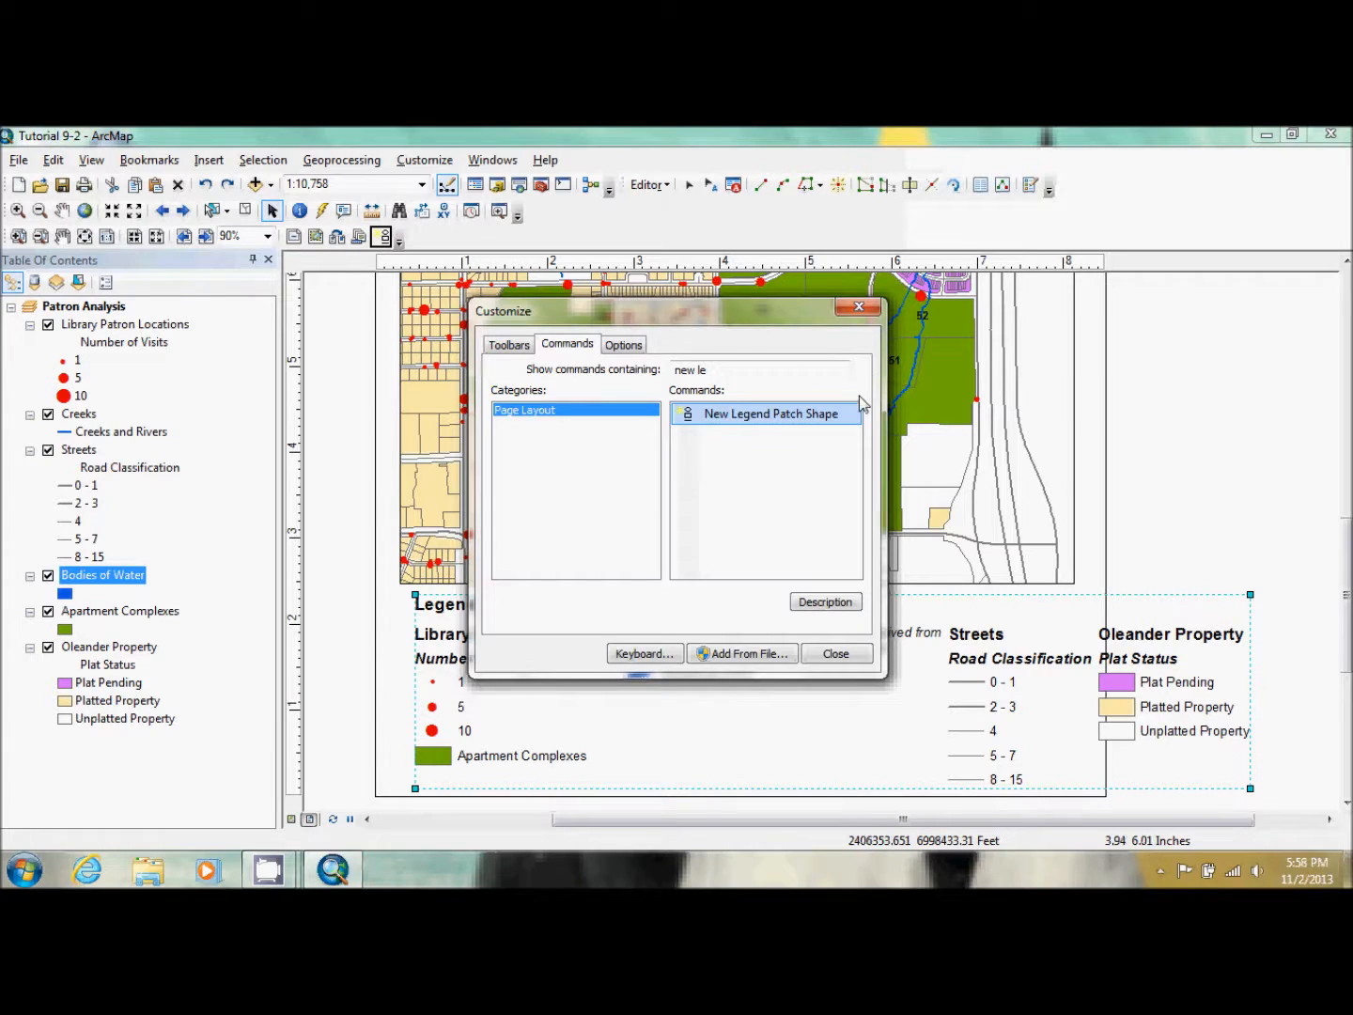
{"action": "left_click", "coordinate": [850, 660]}
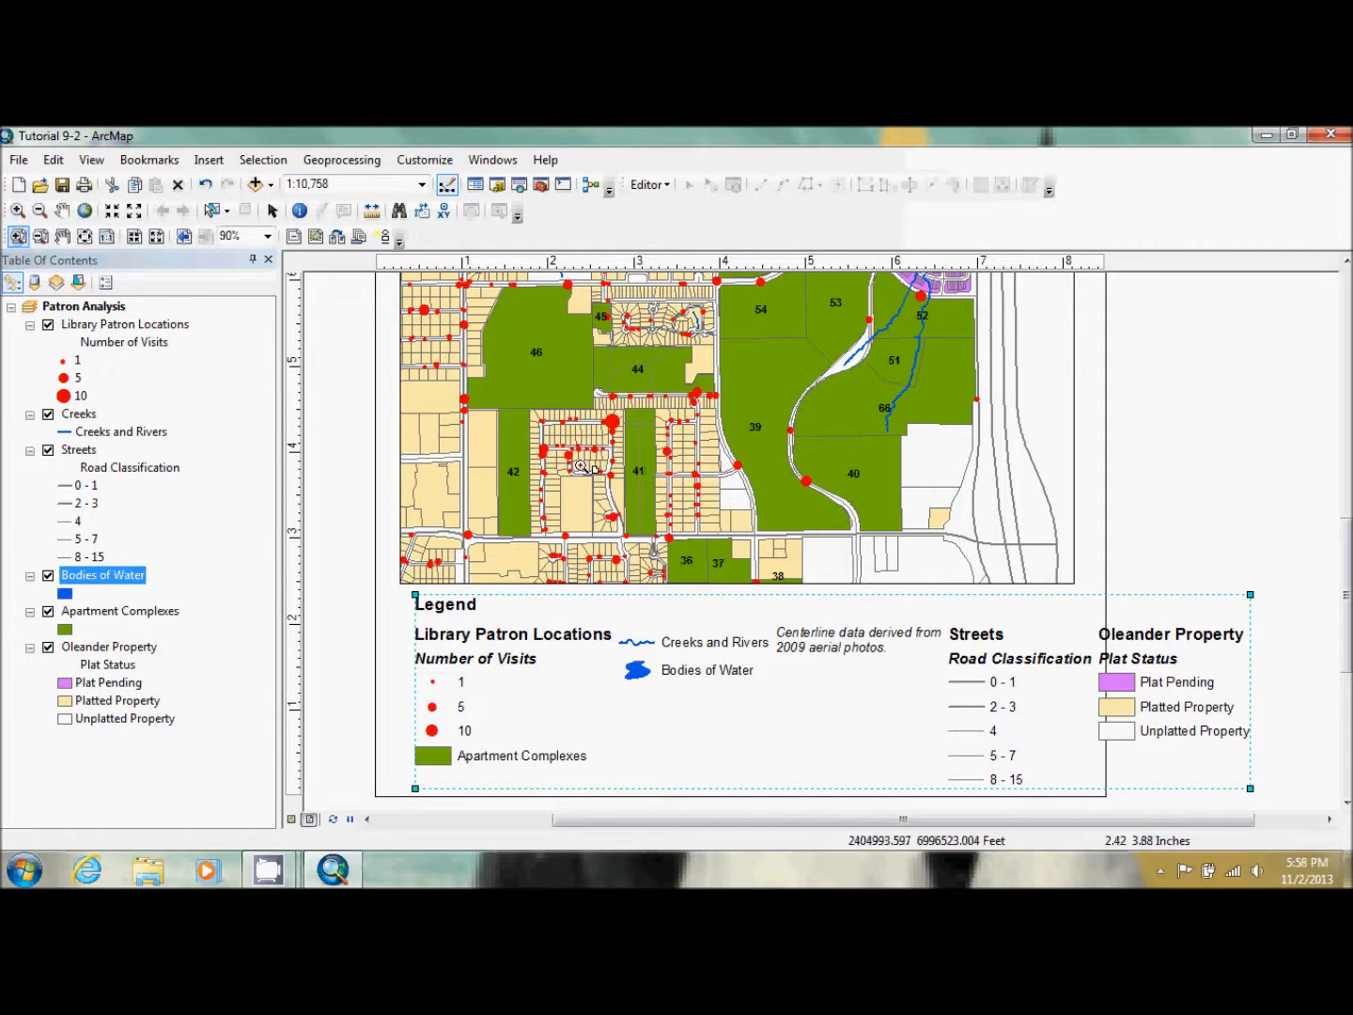
- Make Oleander Property the only selectable layer
{"action": "left_click_drag", "start_coordinate": [563, 467], "coordinate": [656, 565]}
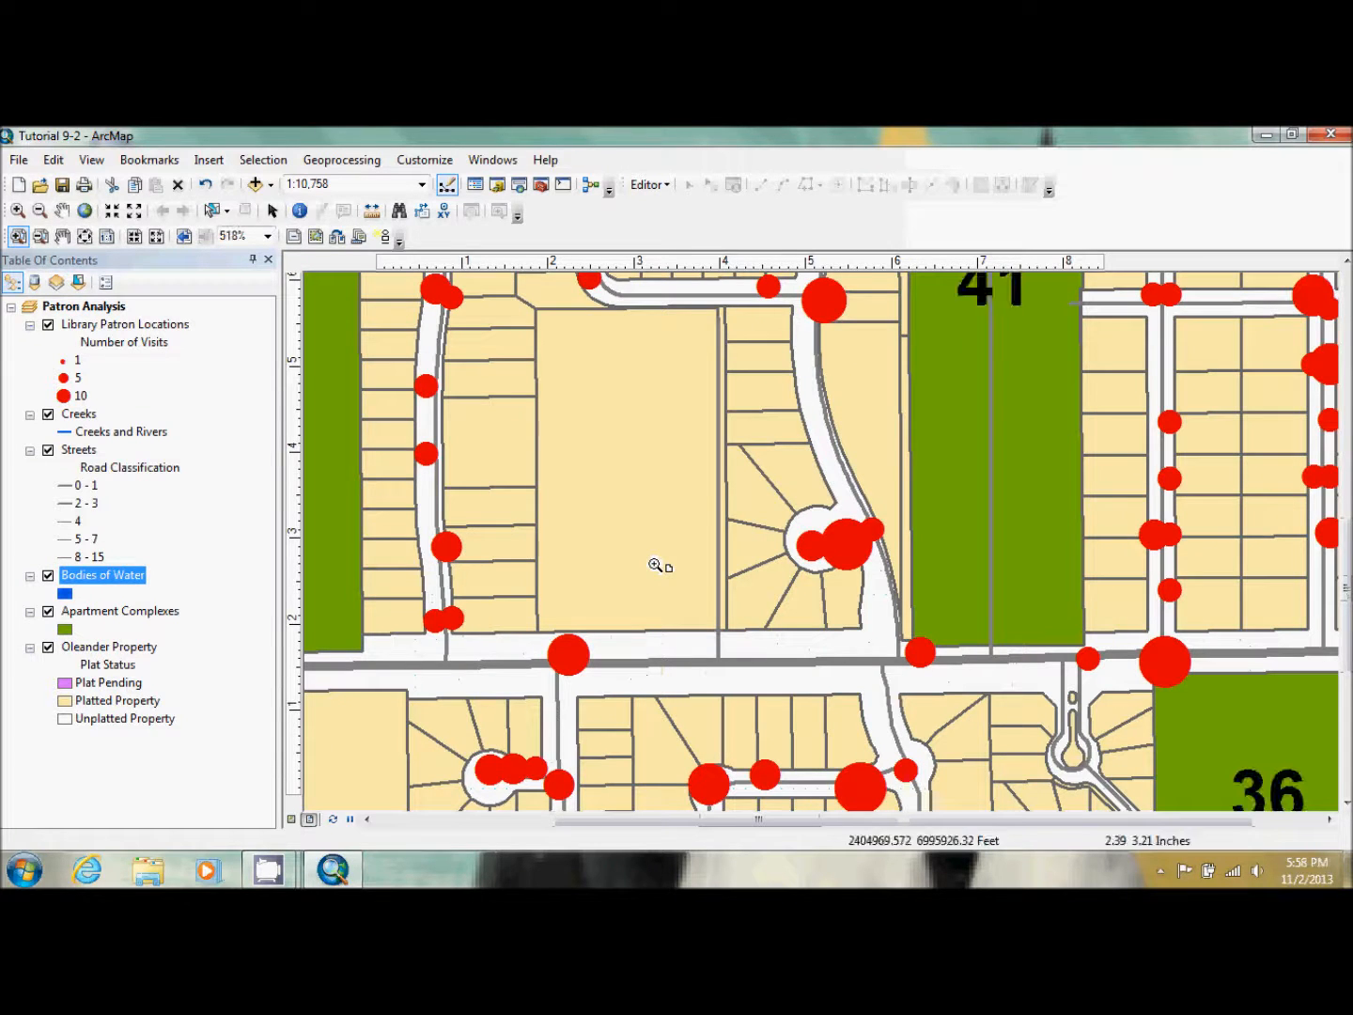
{"action": "right_click", "coordinate": [112, 647]}
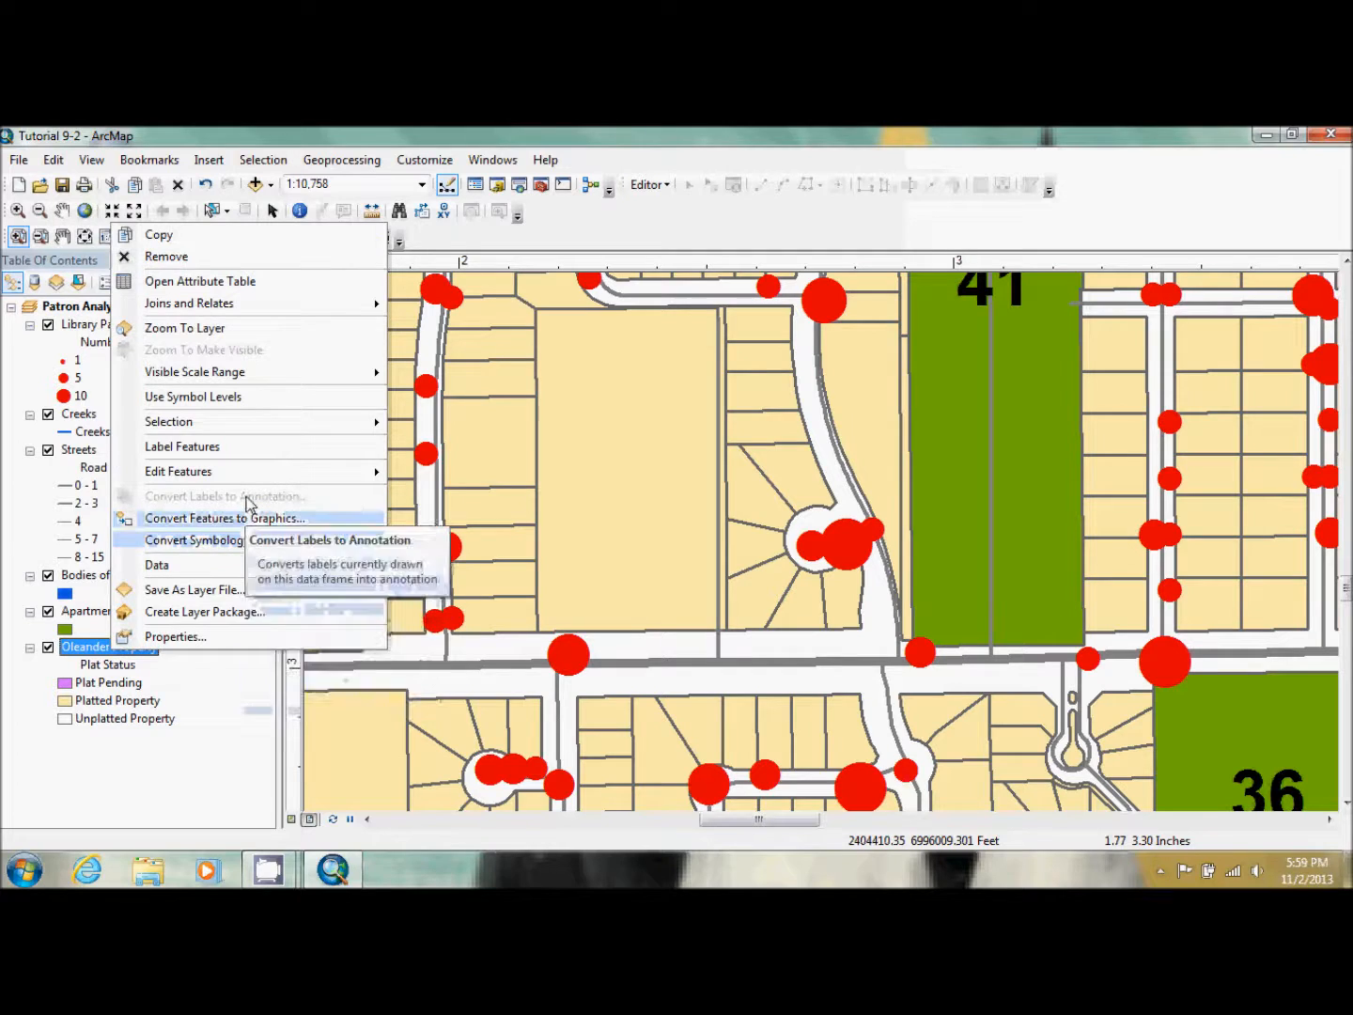
{"action": "mouse_move", "coordinate": [291, 425]}
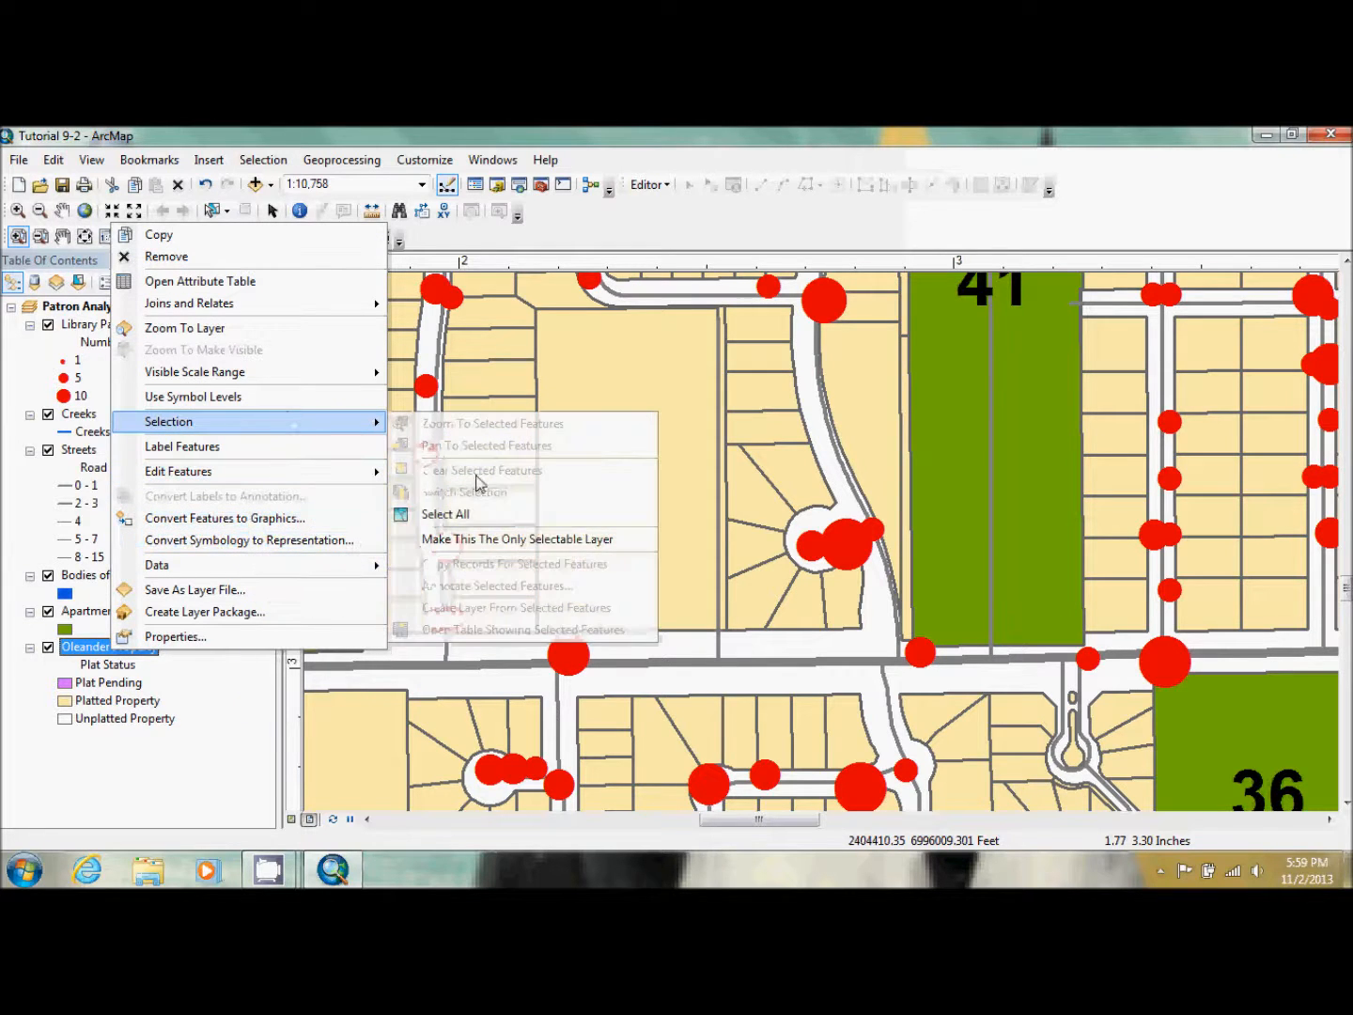
{"action": "left_click", "coordinate": [492, 537]}
- Select the six Oleander Property lots surrounding the cul-de-sac just west of apartment complex 41
{"action": "left_click", "coordinate": [212, 210]}
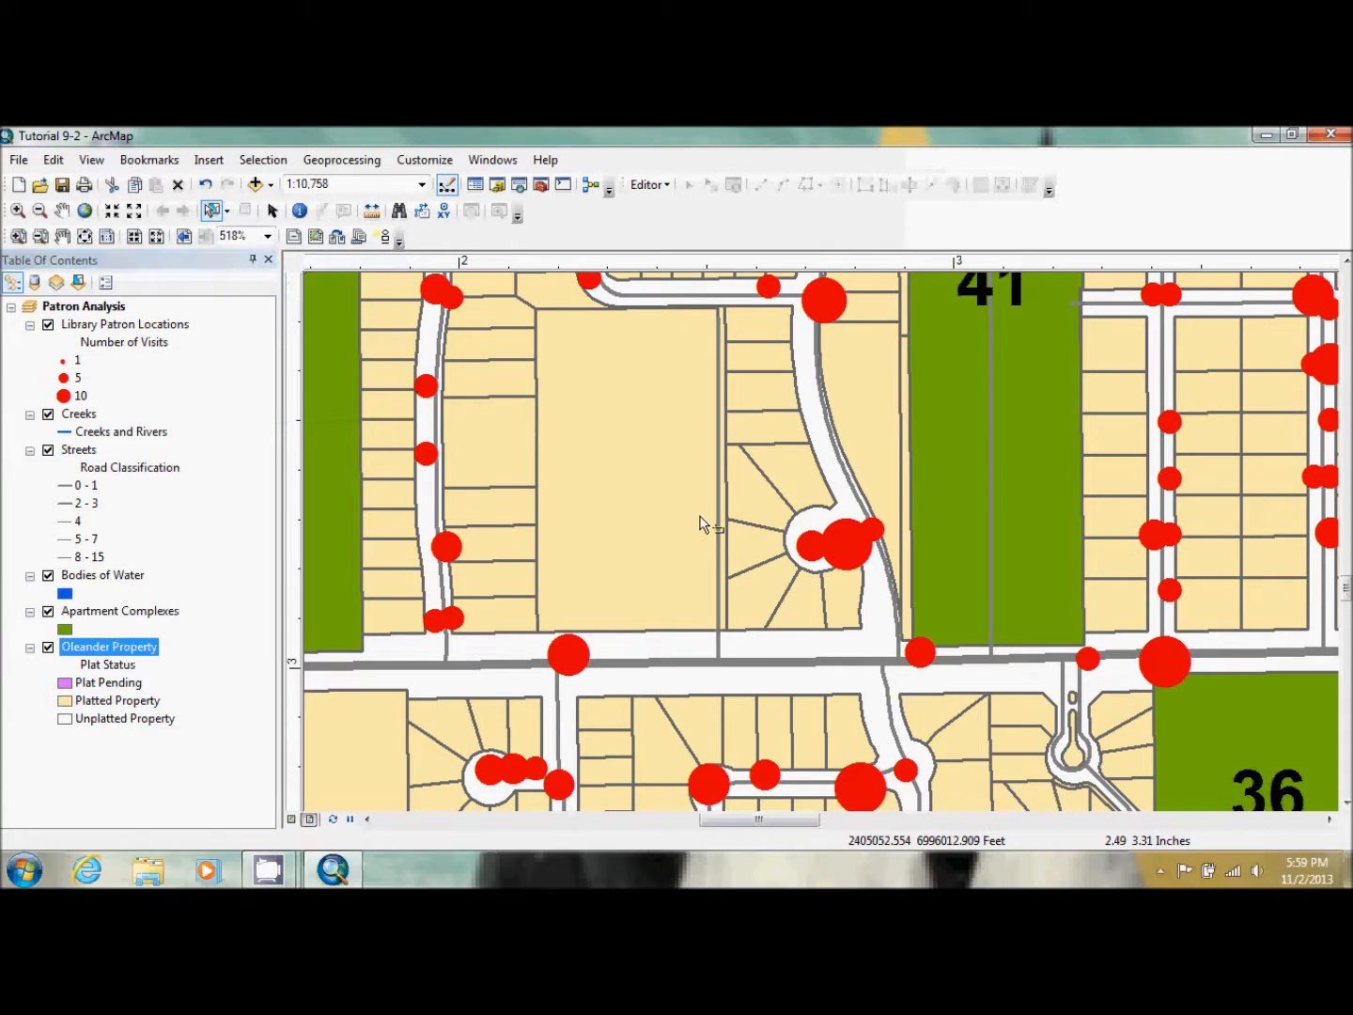
{"action": "left_click", "coordinate": [841, 592]}
{"action": "left_click", "coordinate": [800, 614], "text": "shift"}
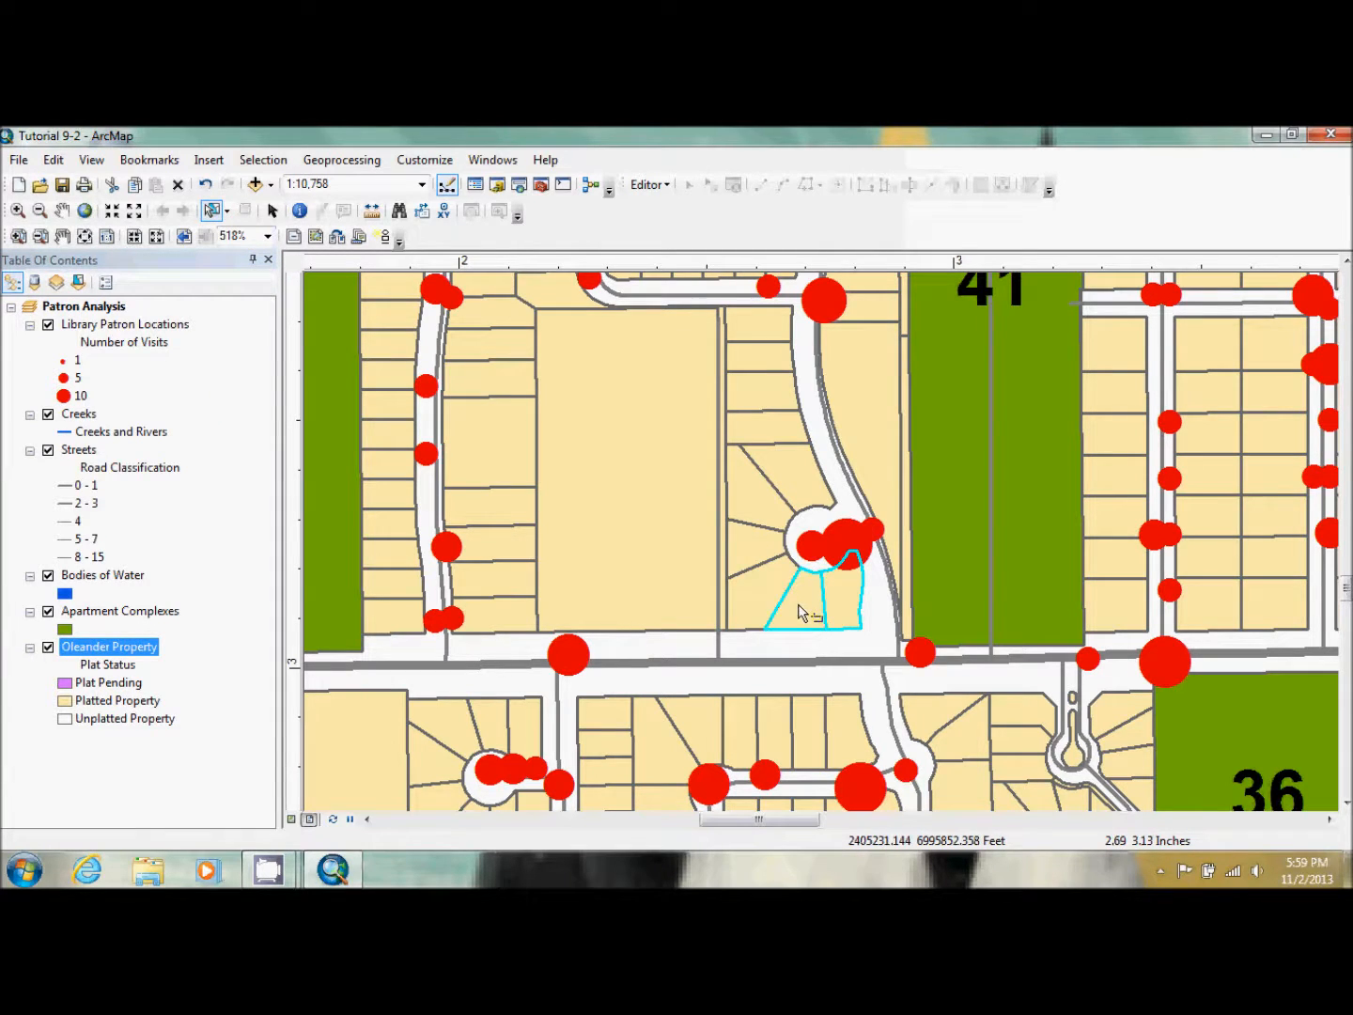
{"action": "left_click", "coordinate": [771, 571], "text": "shift"}
{"action": "left_click", "coordinate": [761, 532], "text": "shift"}
{"action": "left_click", "coordinate": [760, 519], "text": "shift"}
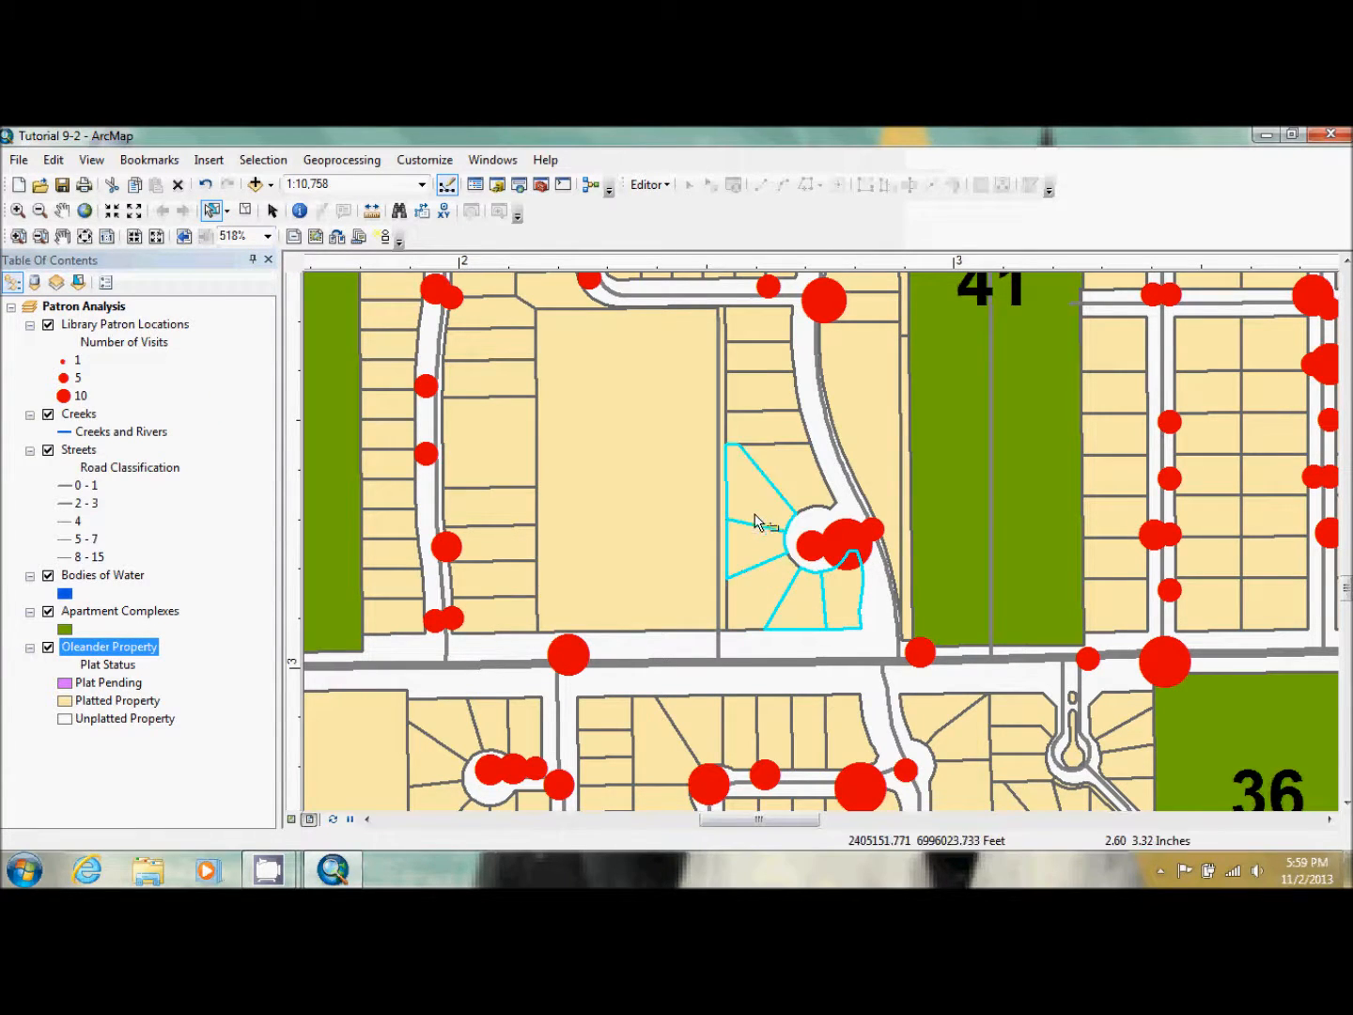
{"action": "left_click", "coordinate": [763, 601], "text": "shift"}
{"action": "left_click", "coordinate": [807, 478], "text": "shift"}
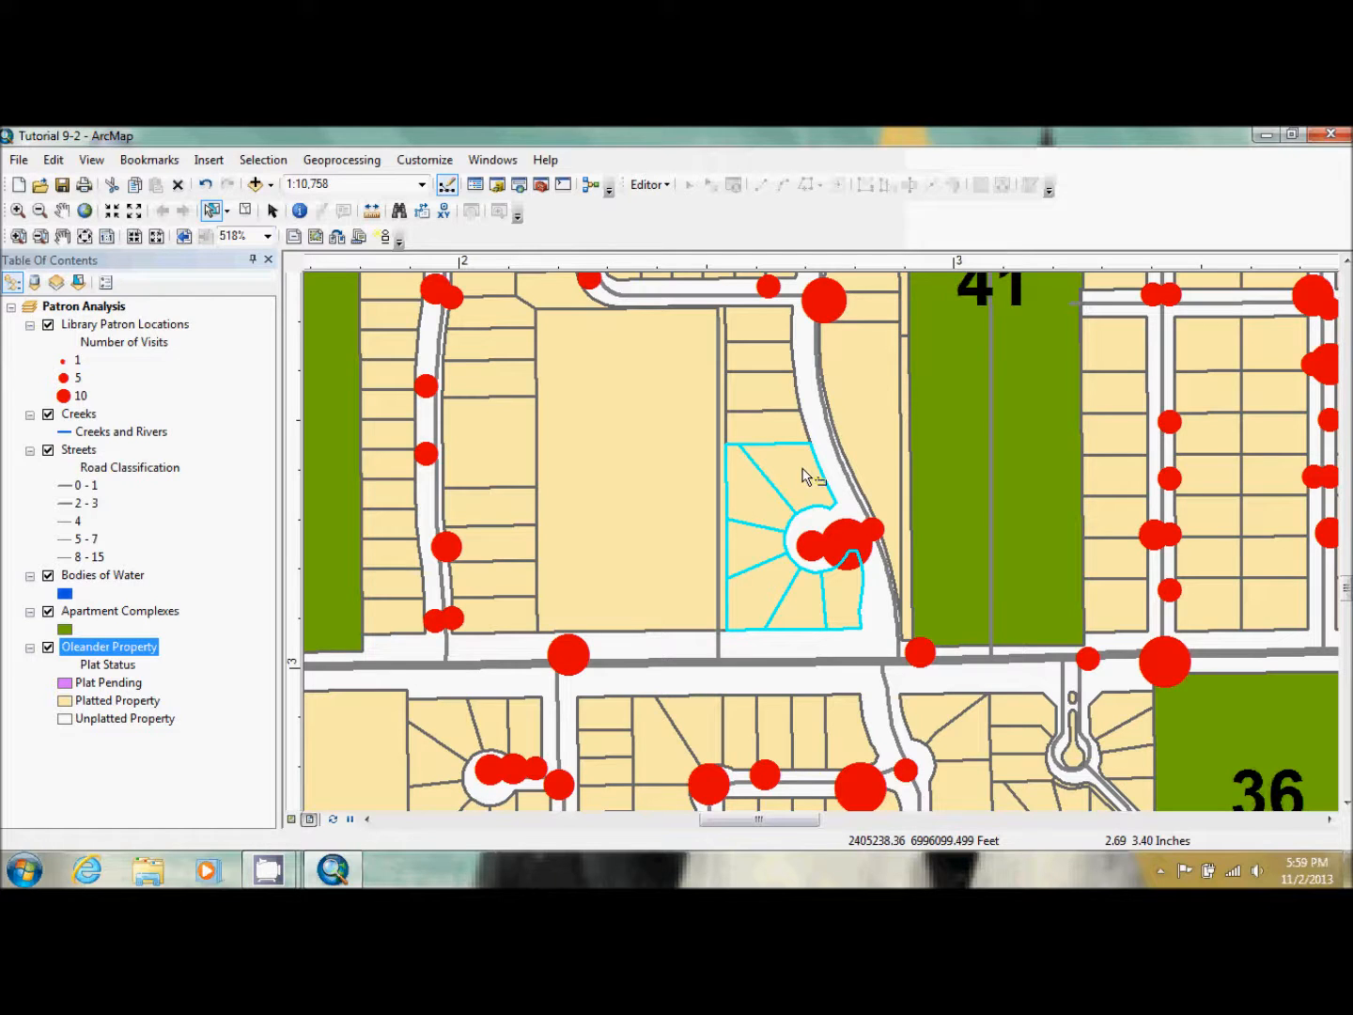
- Create a new area legend patch from the outline of the selected Oleander Property features
{"action": "left_click", "coordinate": [384, 243]}
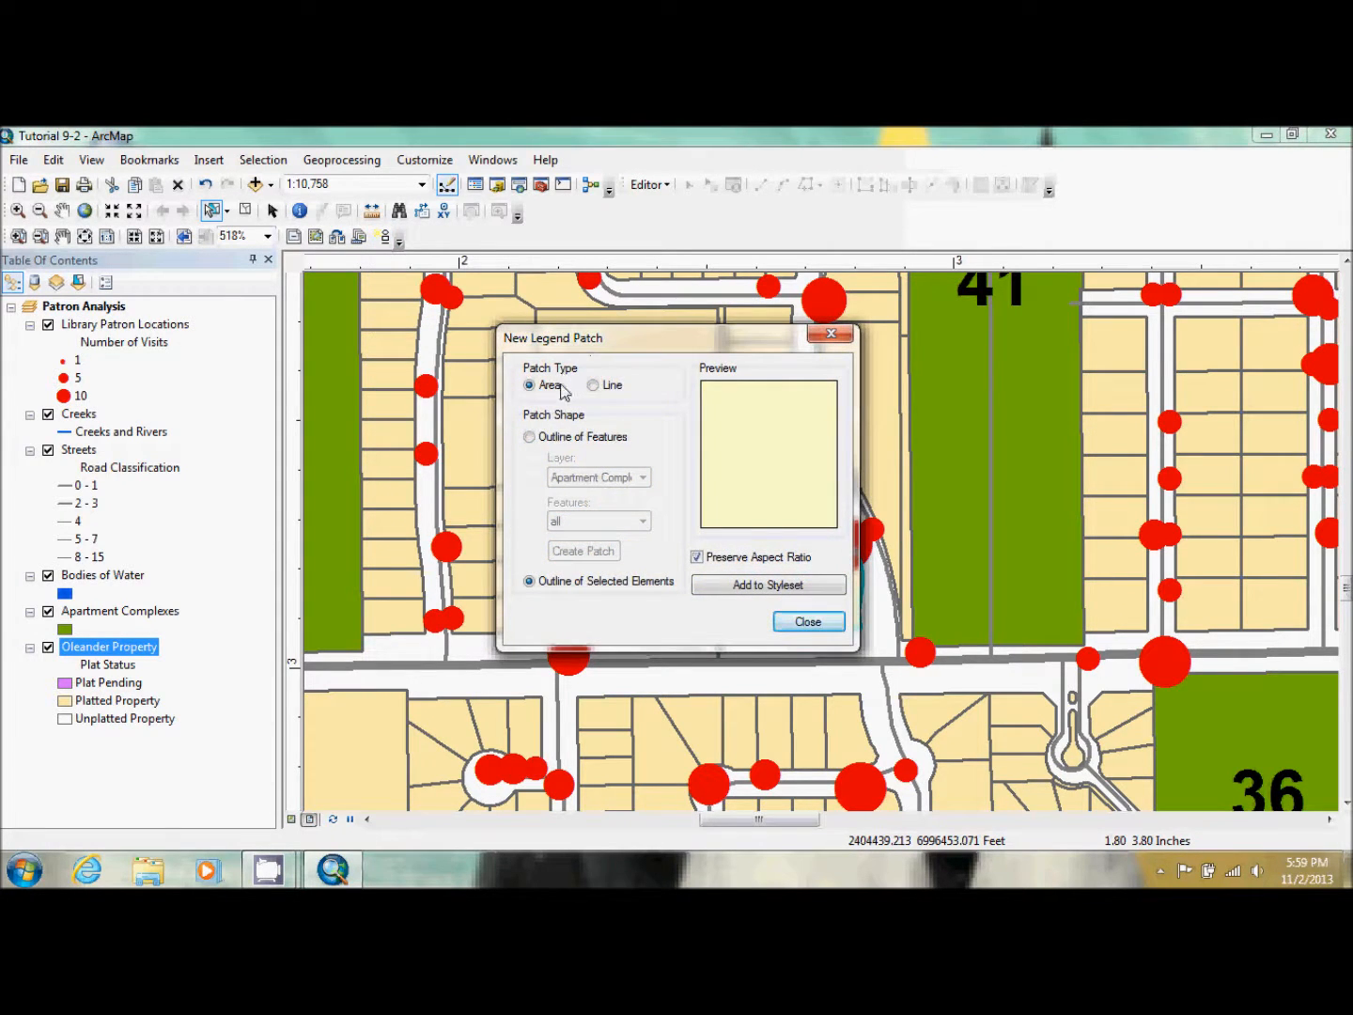
{"action": "left_click", "coordinate": [529, 436]}
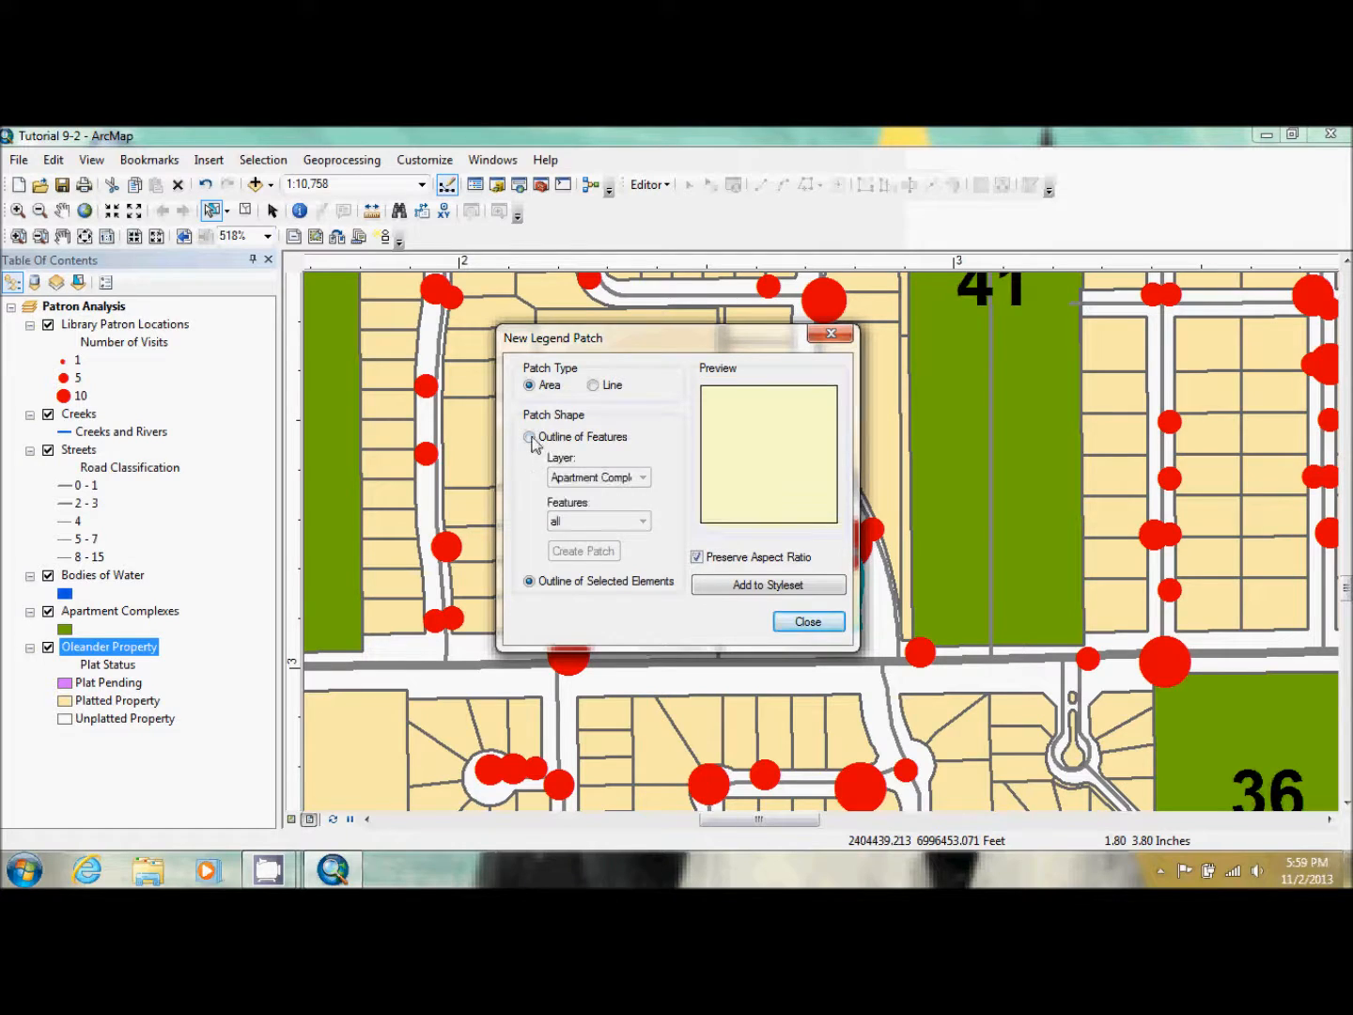
{"action": "left_click", "coordinate": [531, 437]}
{"action": "left_click", "coordinate": [599, 479]}
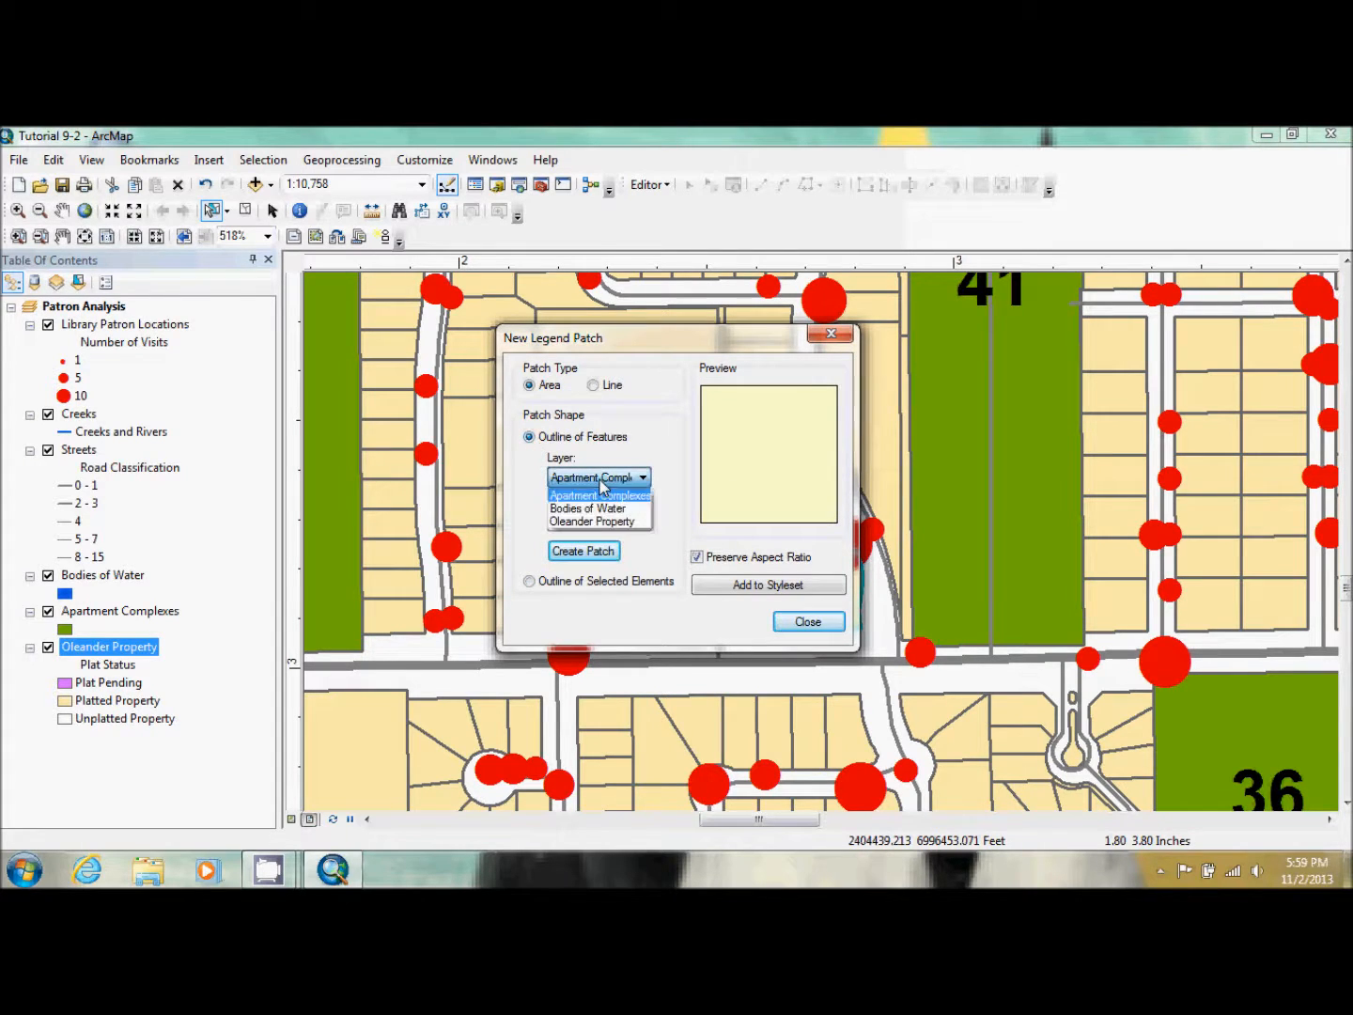
{"action": "left_click", "coordinate": [605, 520]}
{"action": "left_click", "coordinate": [608, 528]}
{"action": "left_click", "coordinate": [608, 531]}
{"action": "left_click", "coordinate": [614, 553]}
{"action": "left_click", "coordinate": [614, 553]}
{"action": "left_click", "coordinate": [629, 524]}
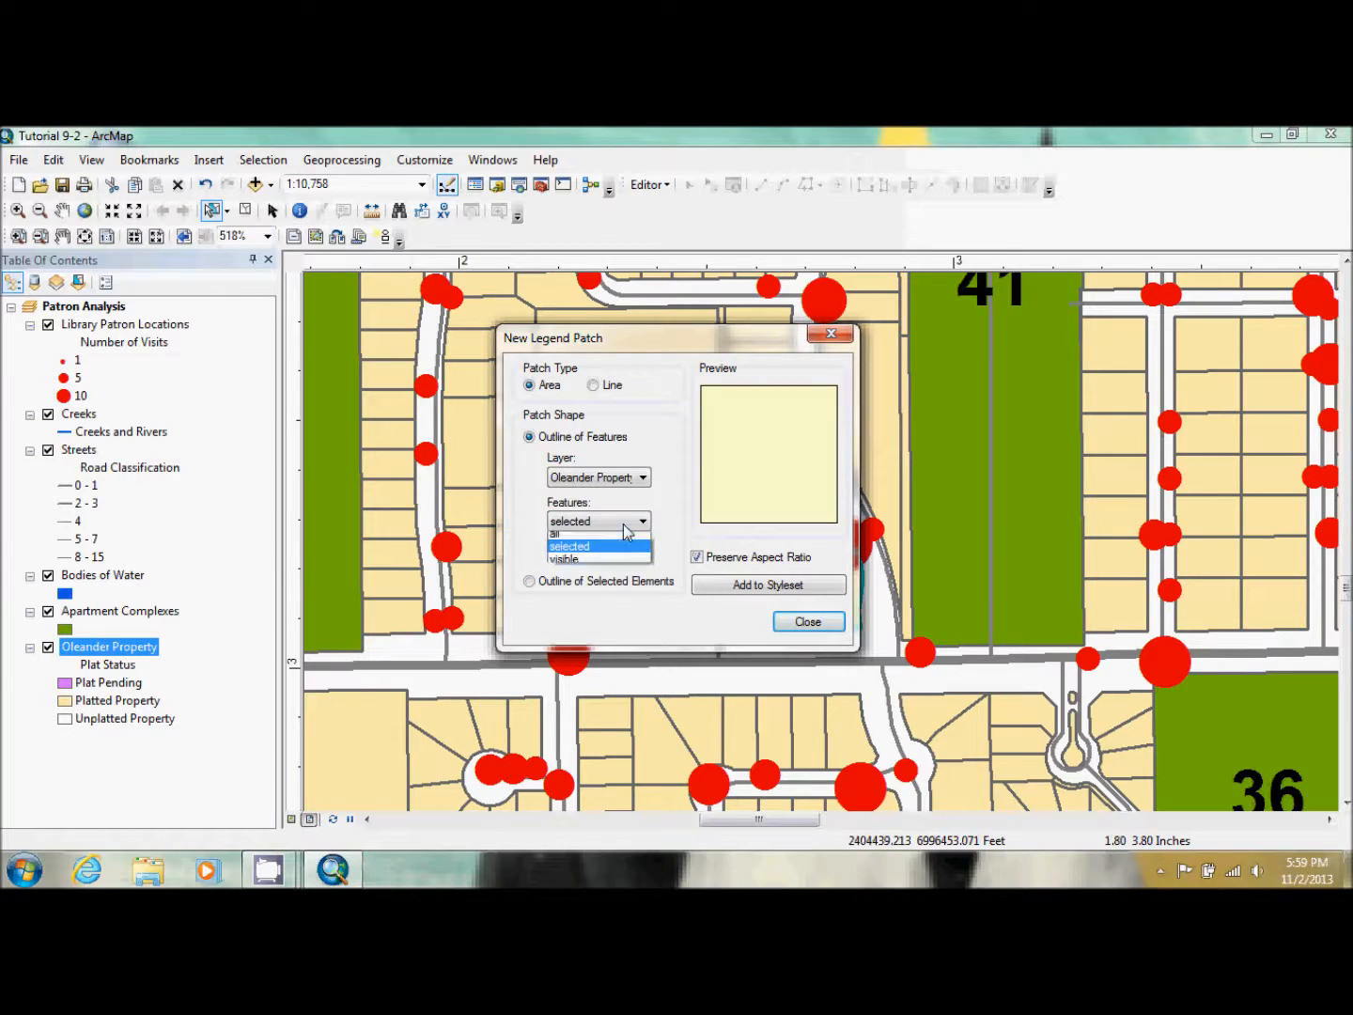
{"action": "left_click", "coordinate": [626, 554]}
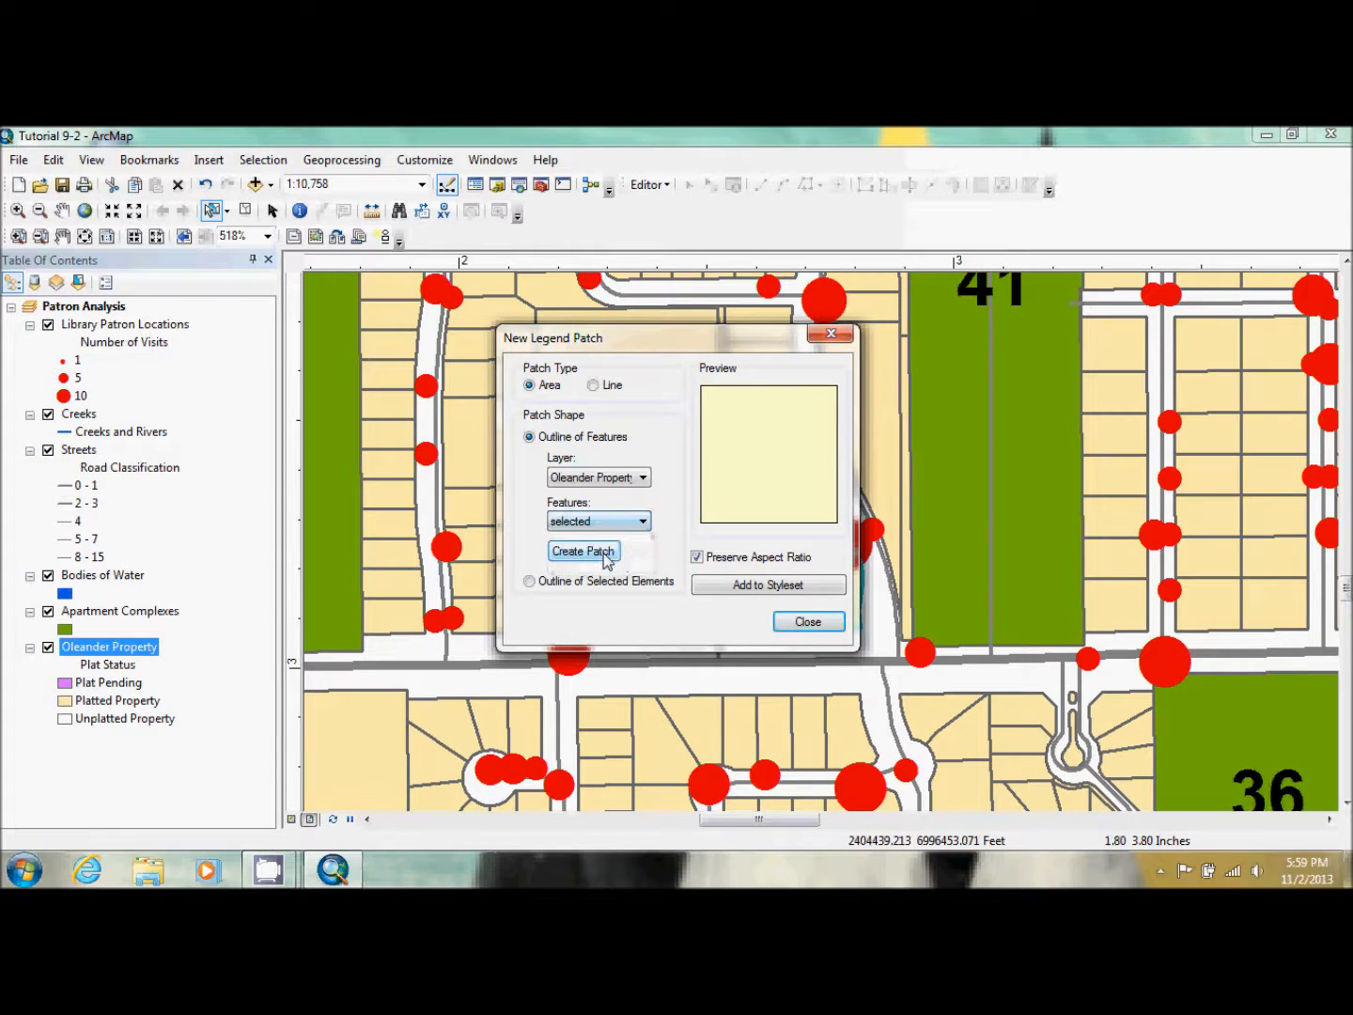
{"action": "left_click", "coordinate": [604, 556]}
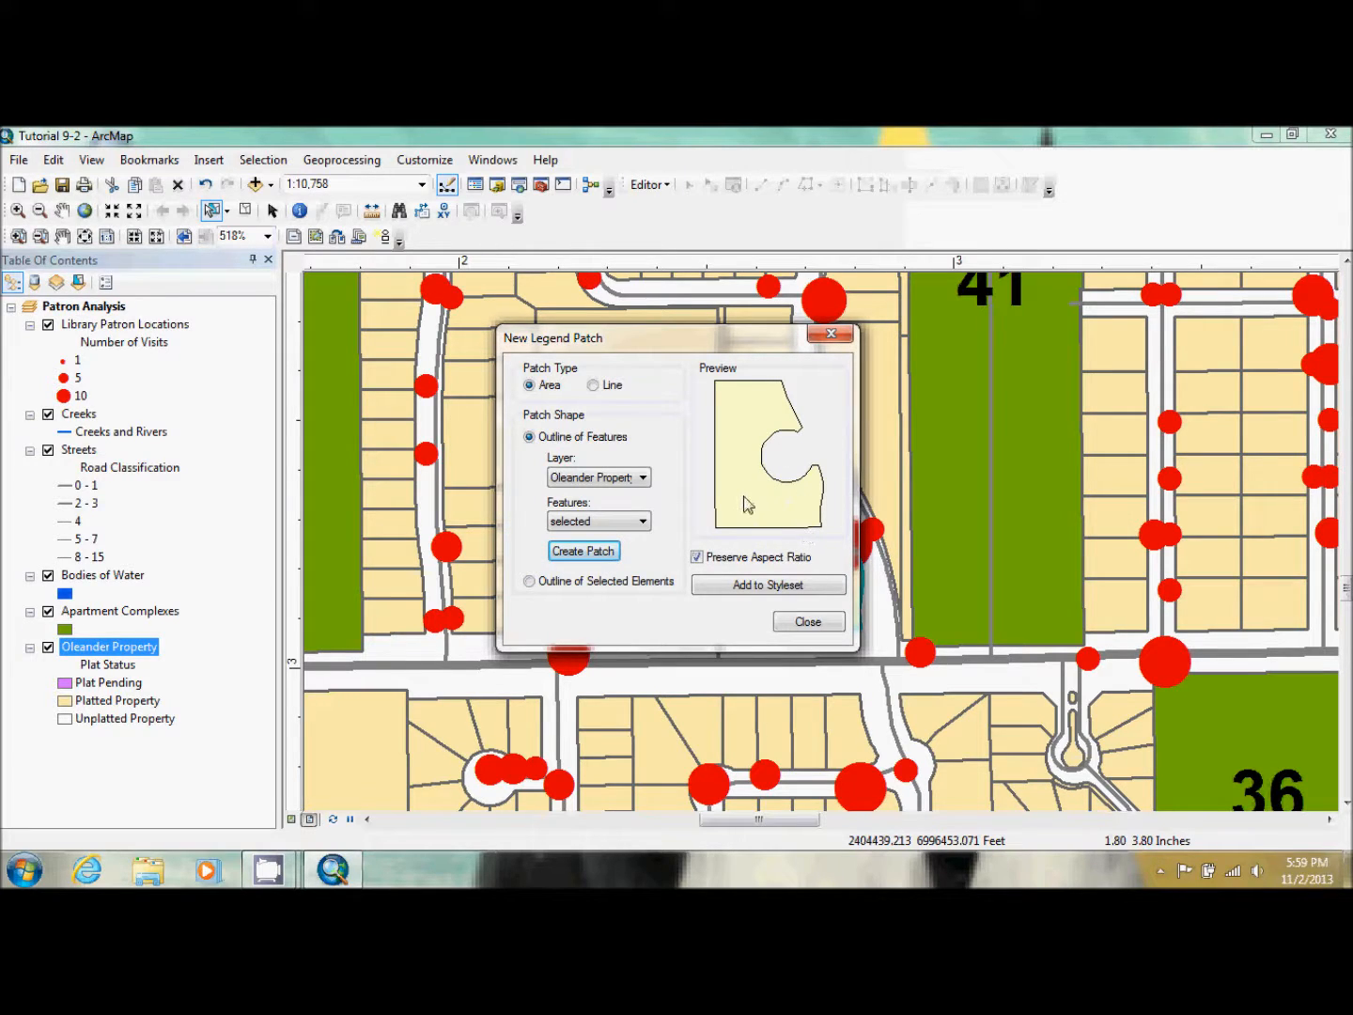
- Add the new patch to the styleset under the name "Oleander Property" and finish the patch creation
{"action": "left_click", "coordinate": [756, 588]}
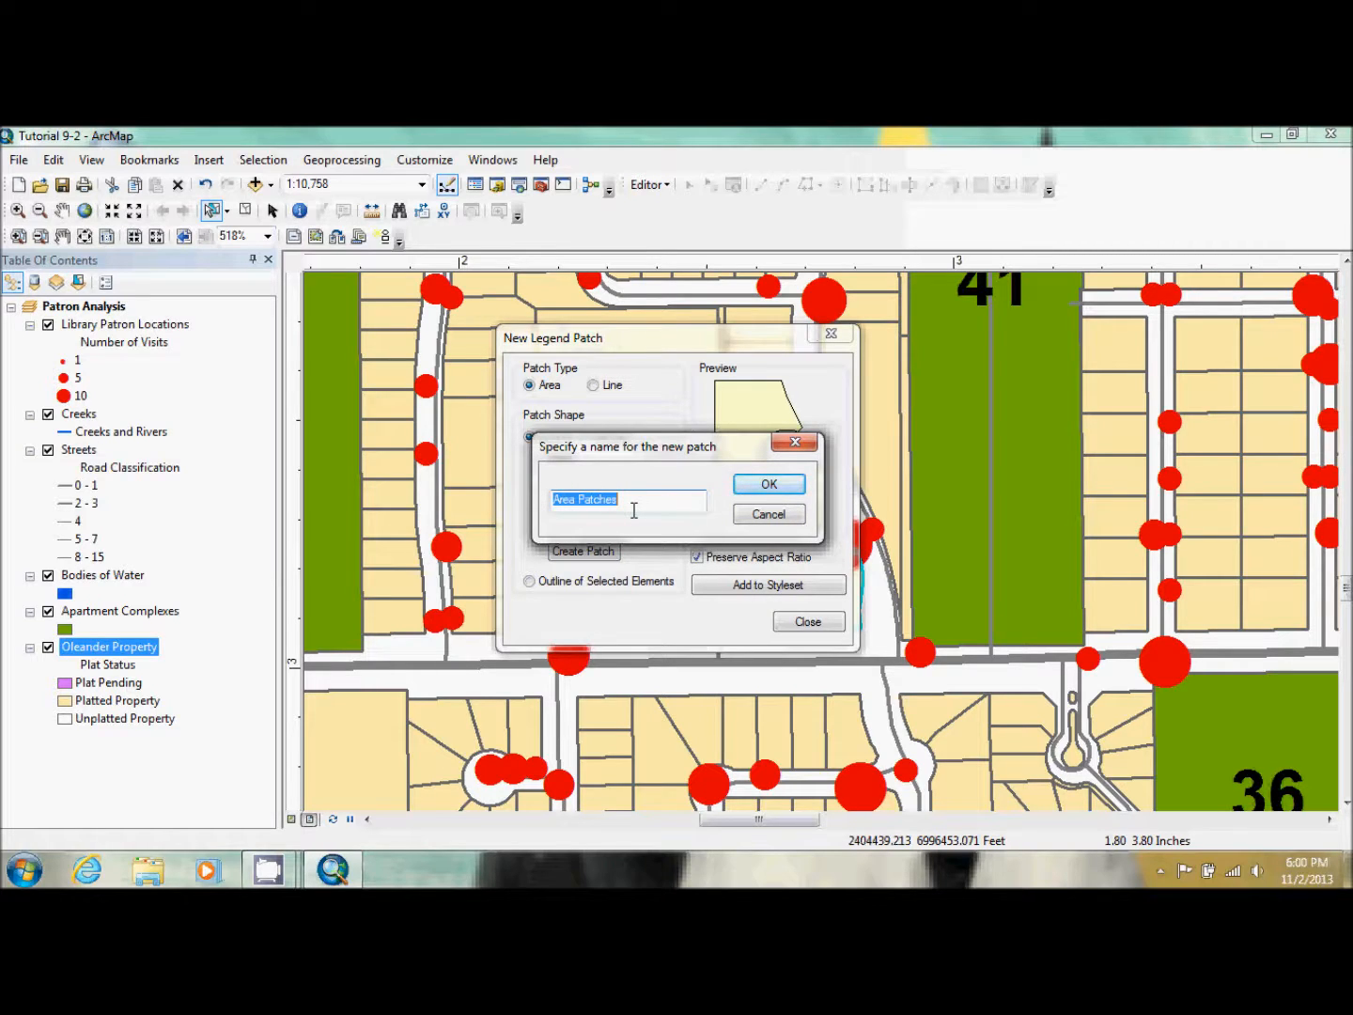
{"action": "type", "text": "Oleander Property"}
{"action": "left_click", "coordinate": [775, 515]}
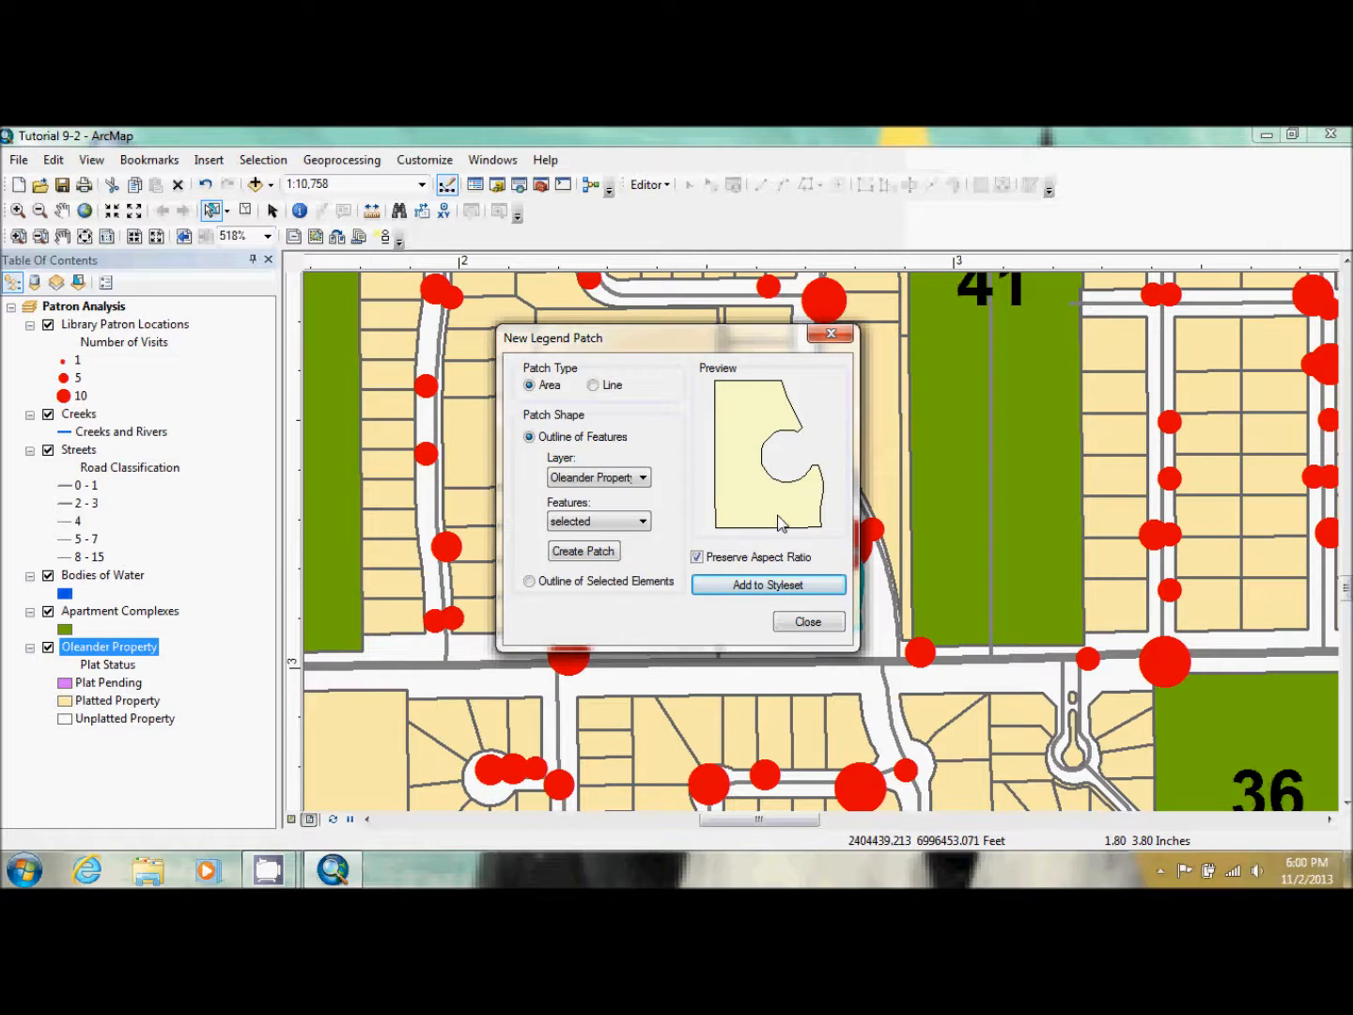
{"action": "left_click", "coordinate": [807, 622]}
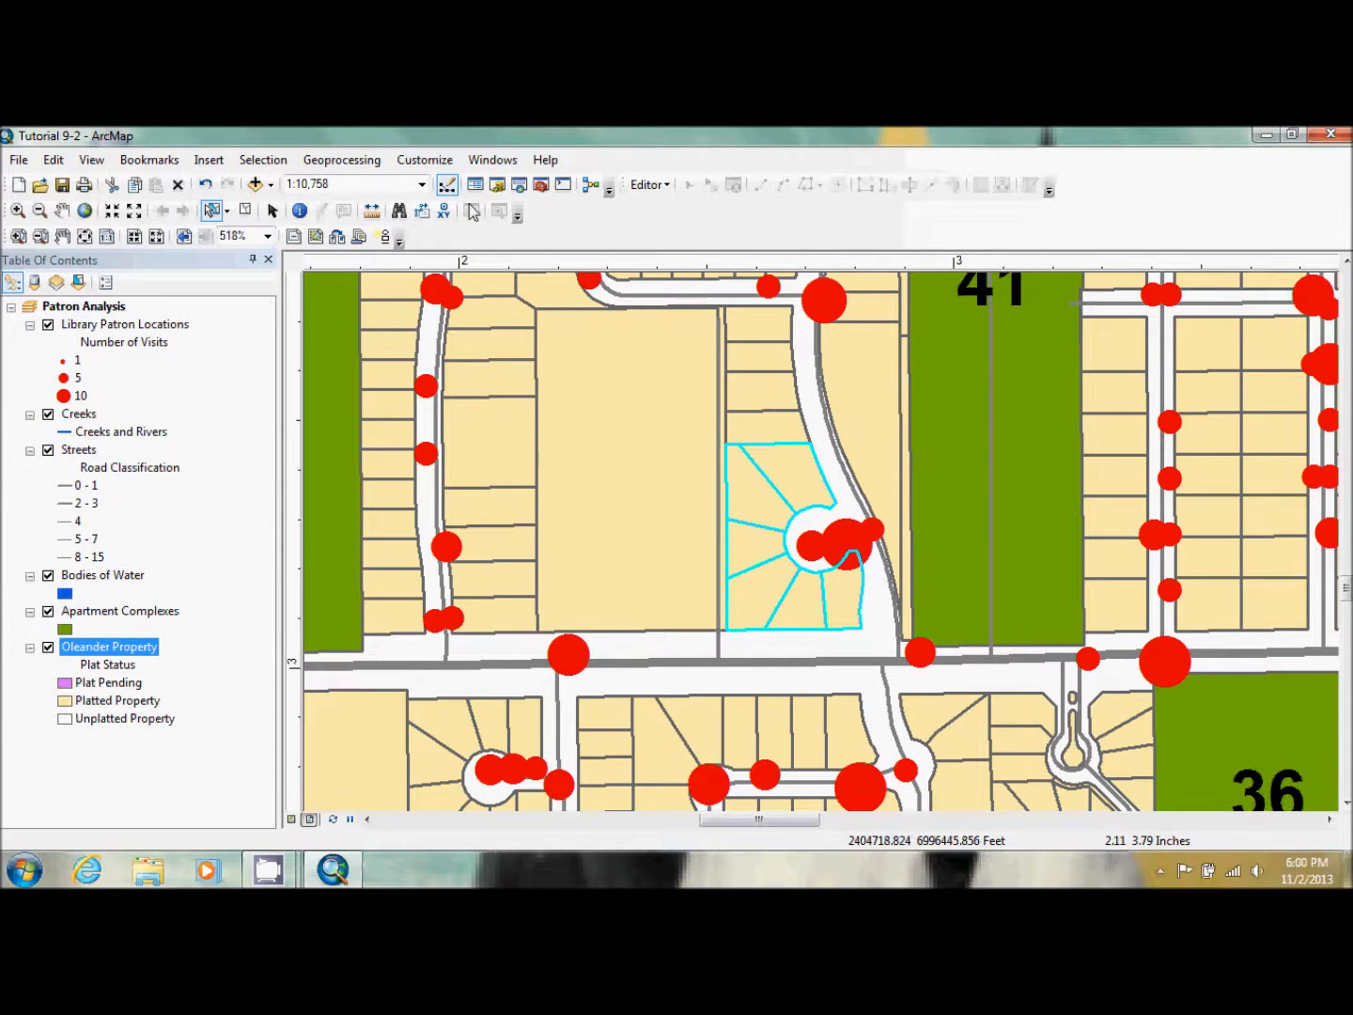
- Check the Area Patches in the personal style set using the Style Manager, and close it
{"action": "left_click", "coordinate": [419, 161]}
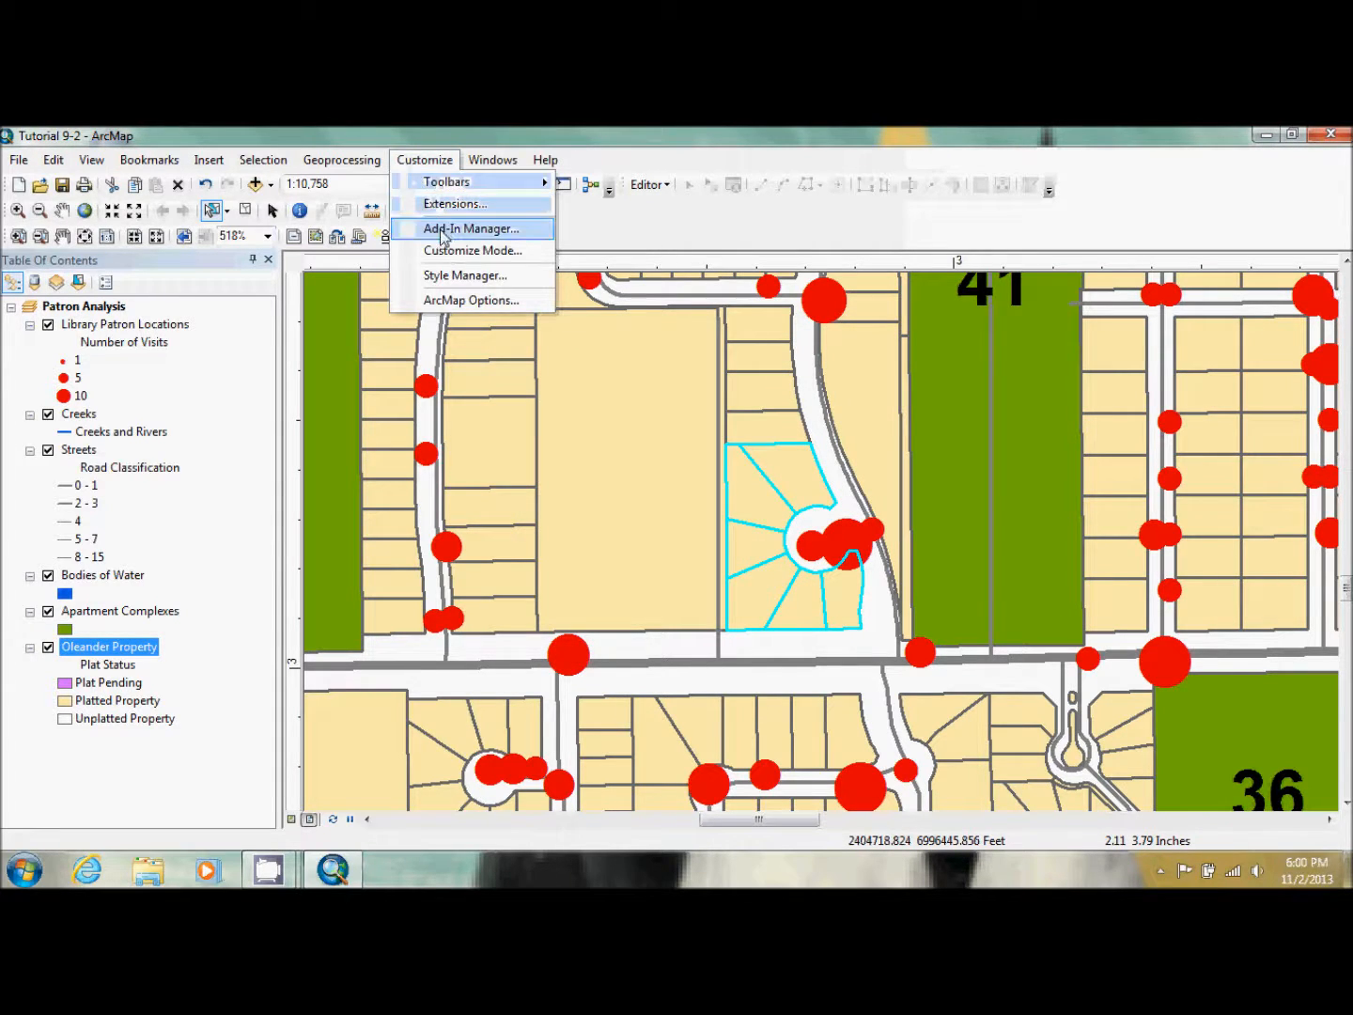
{"action": "left_click", "coordinate": [456, 278]}
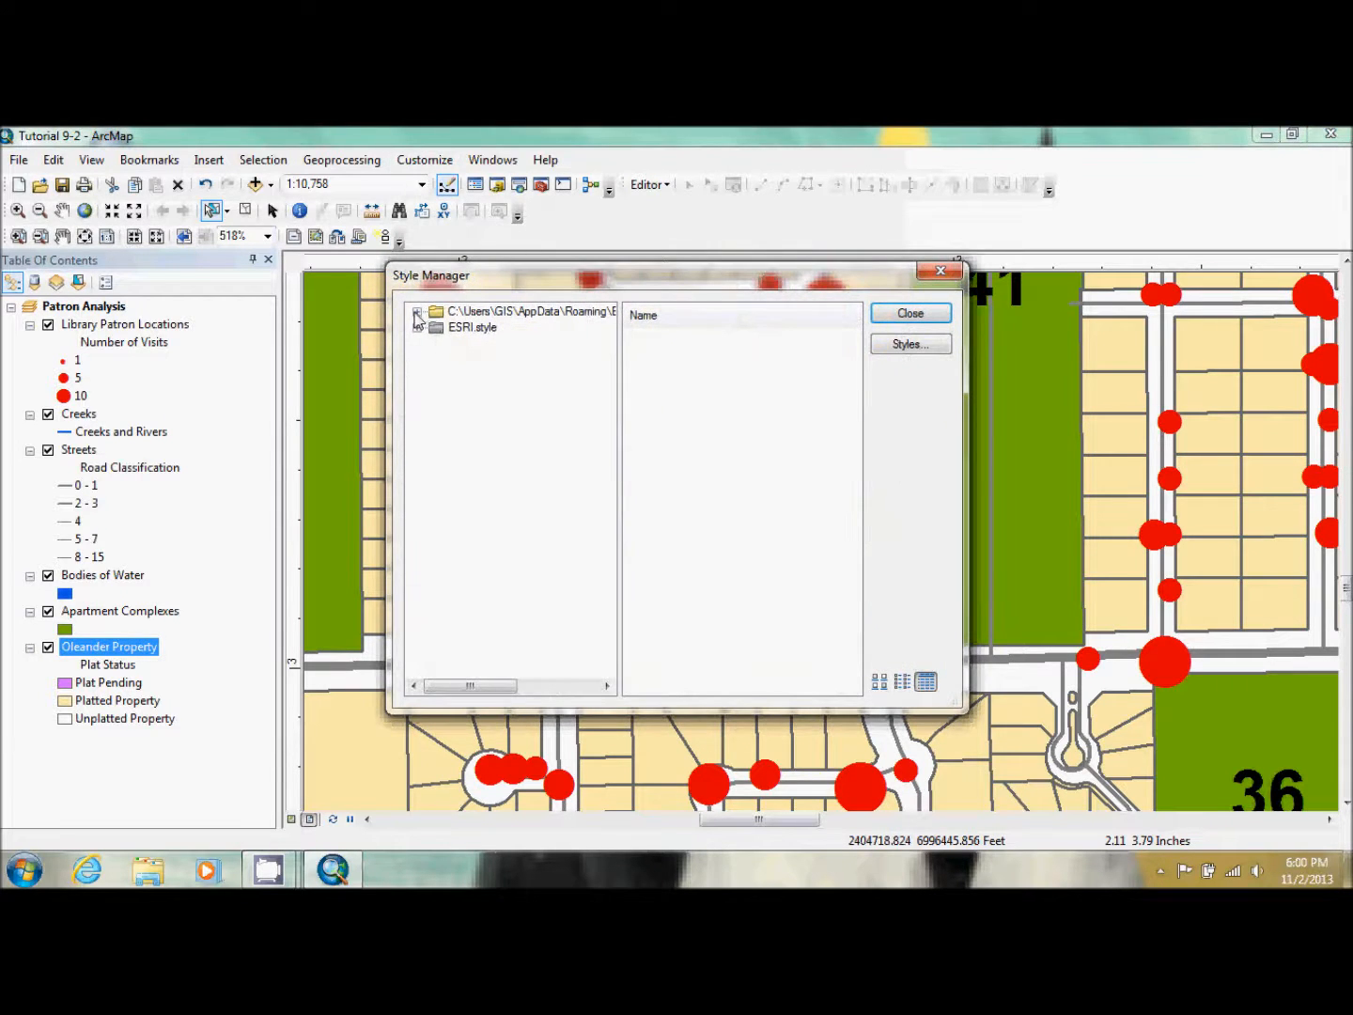
{"action": "left_click", "coordinate": [416, 312]}
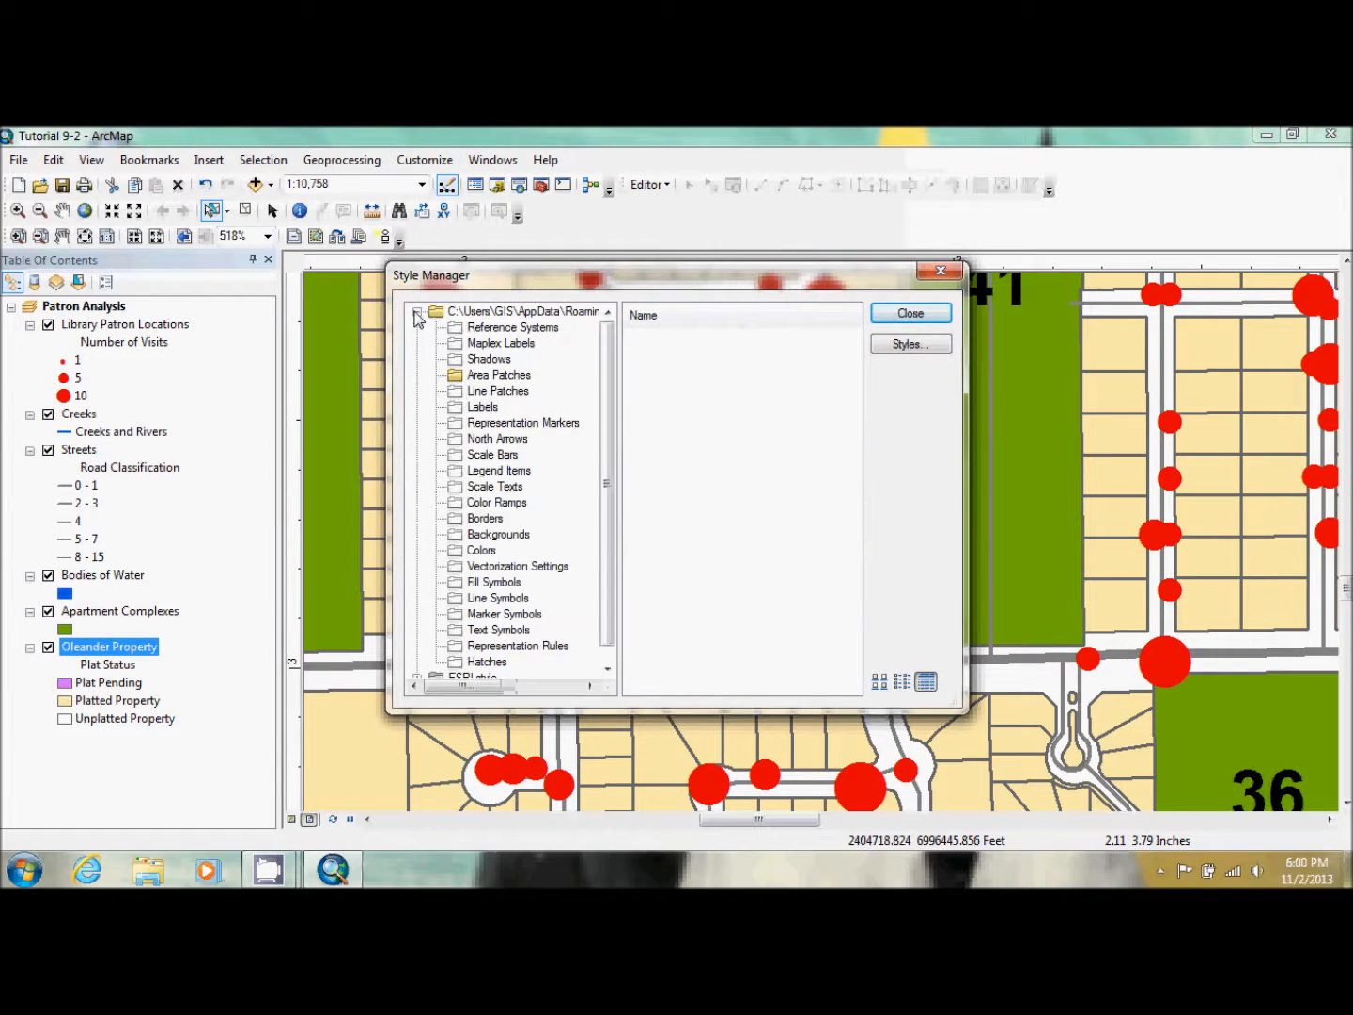
{"action": "left_click", "coordinate": [500, 376]}
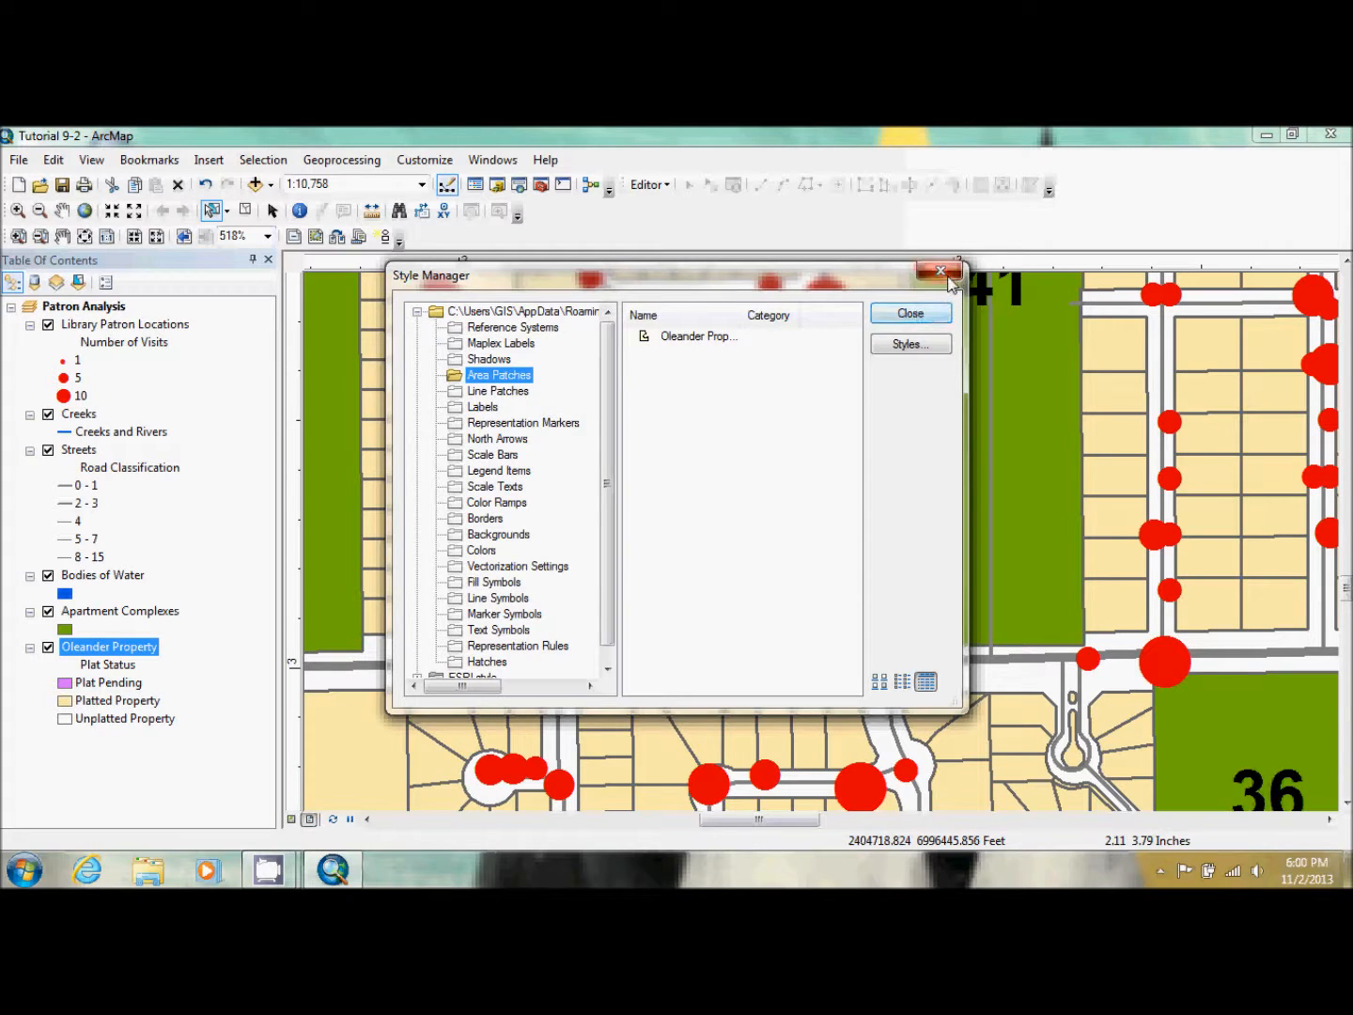
{"action": "left_click", "coordinate": [940, 271]}
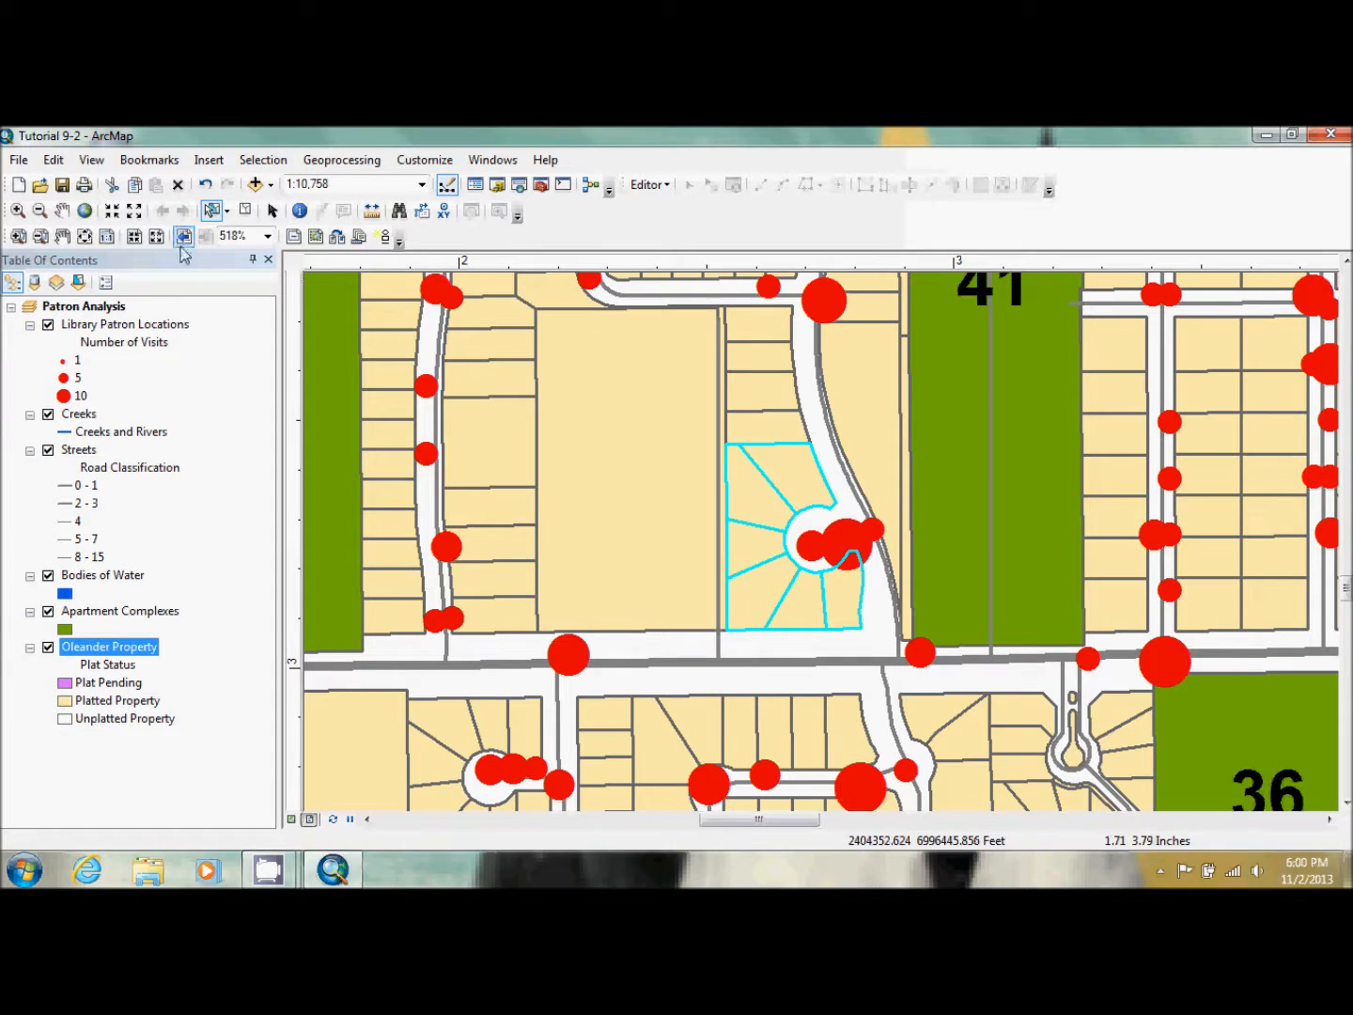
- Override the default patch of the Oleander Property legend item with the Oleander Property area shape and accept the legend properties
{"action": "left_click", "coordinate": [84, 236]}
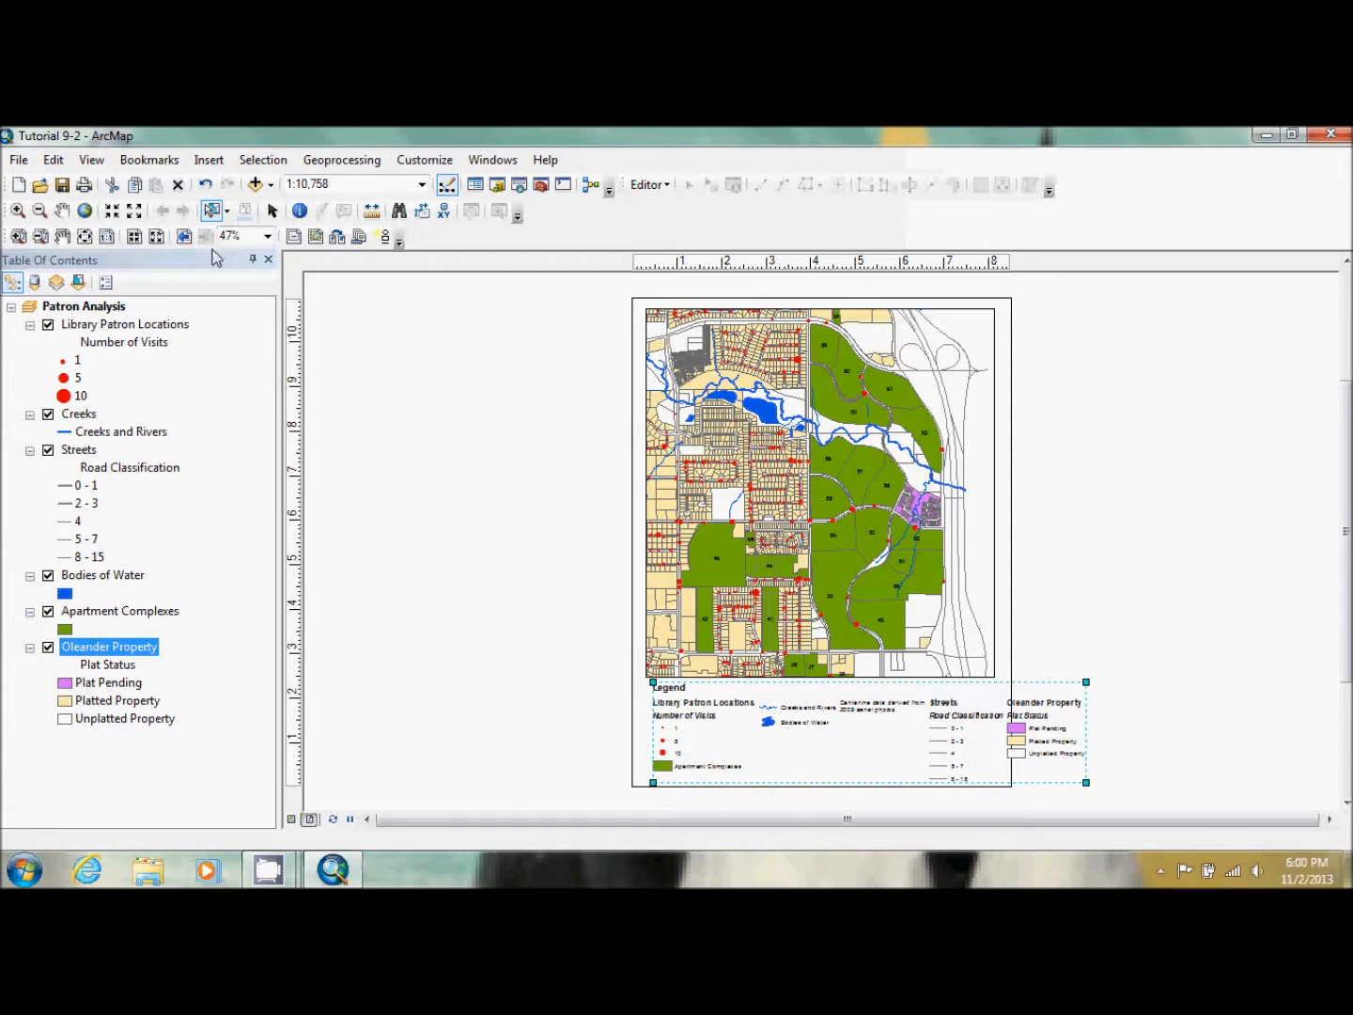
{"action": "left_click", "coordinate": [271, 212]}
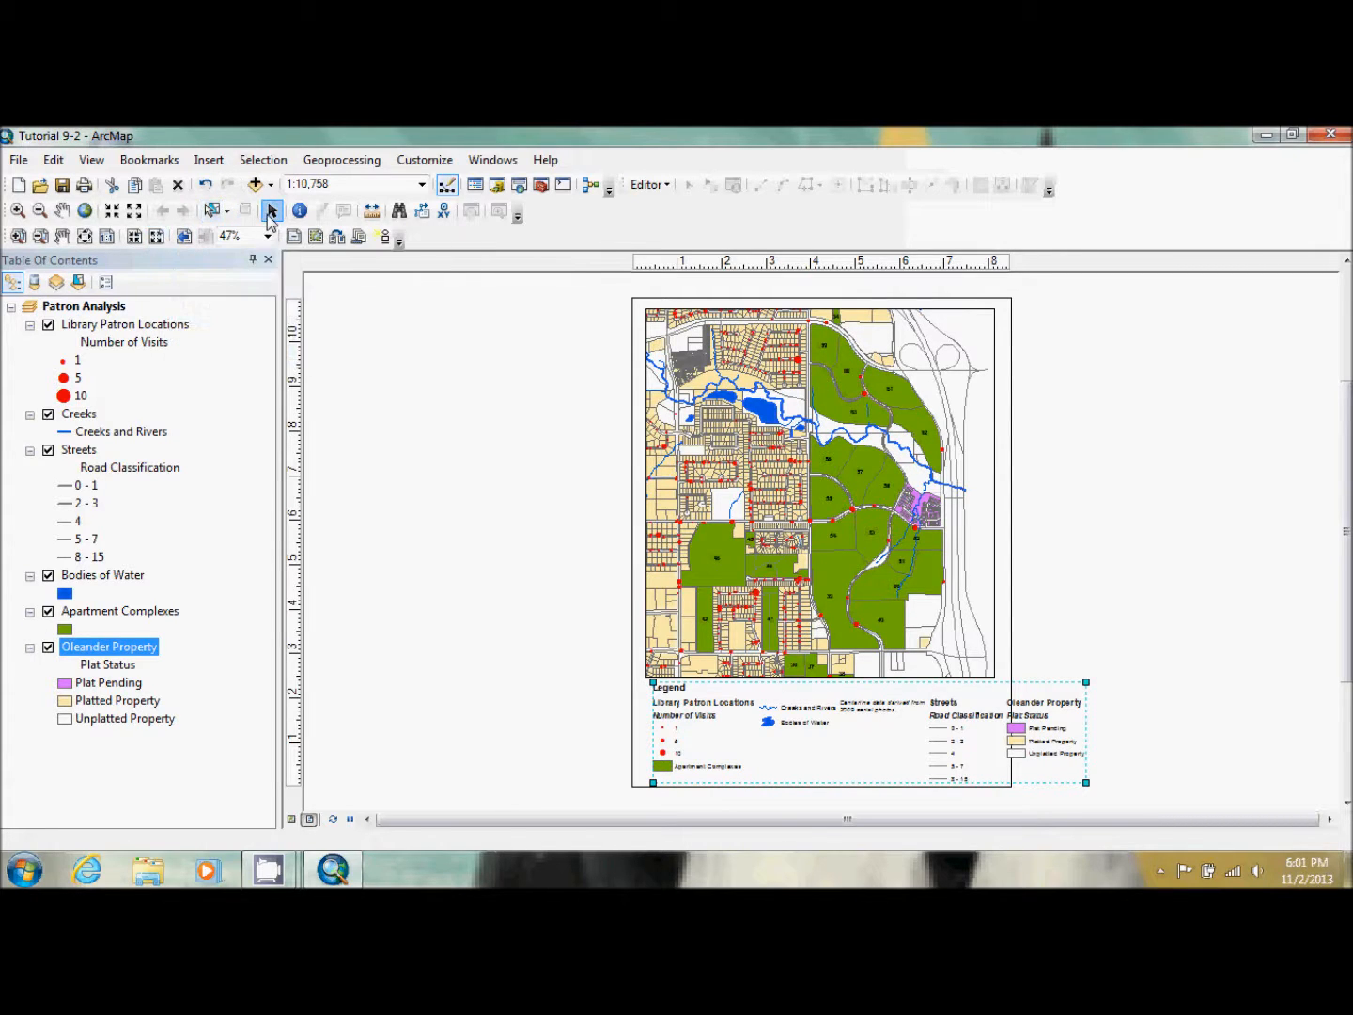
{"action": "right_click", "coordinate": [841, 741]}
{"action": "left_click", "coordinate": [858, 733]}
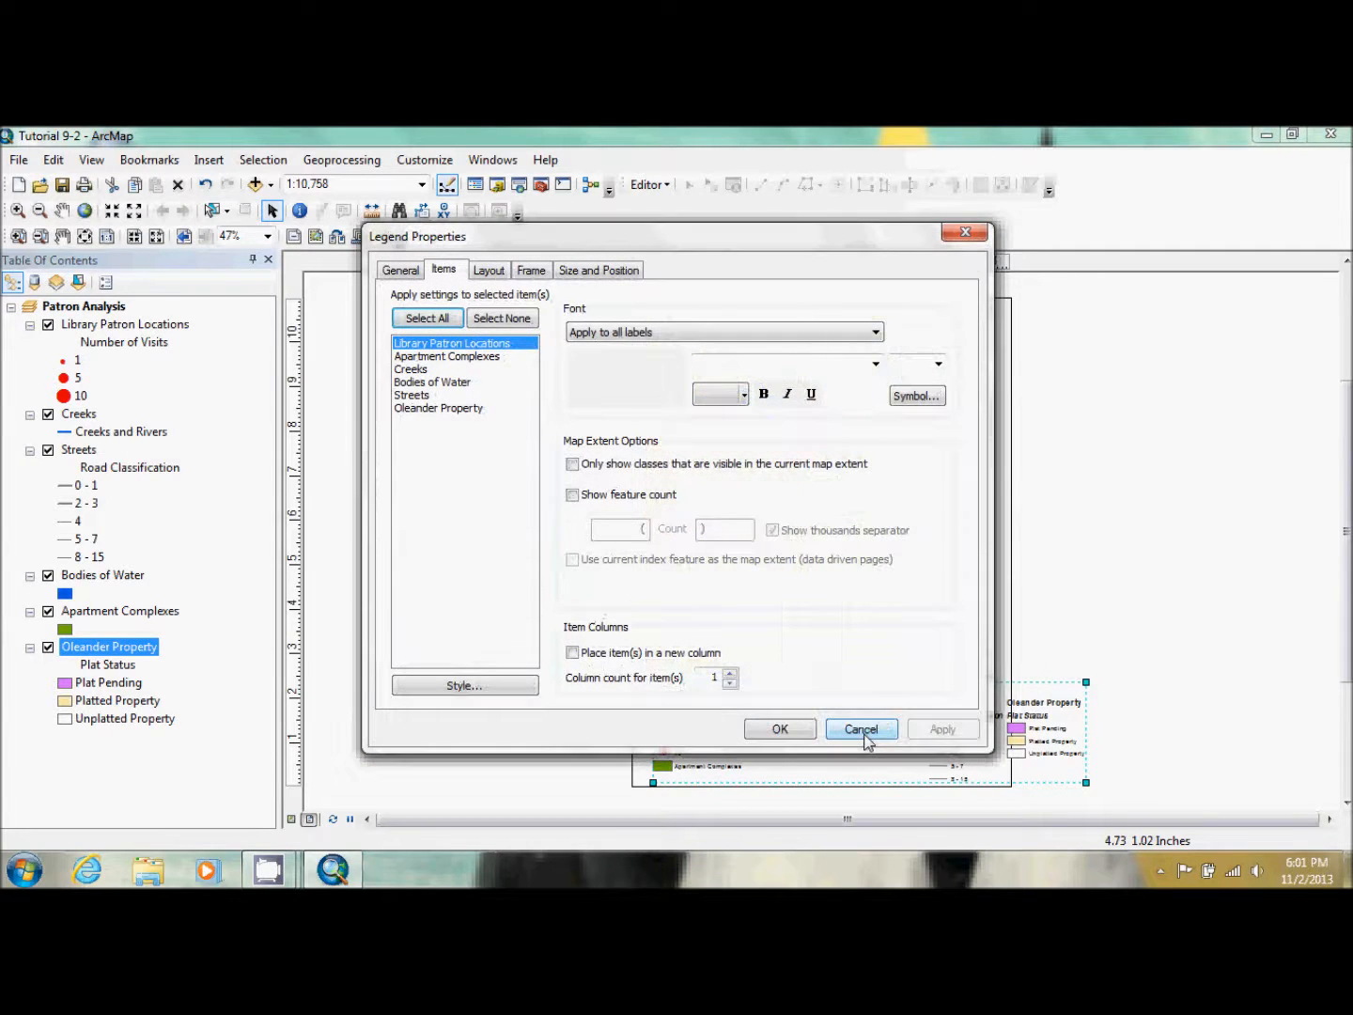
{"action": "left_click", "coordinate": [435, 410]}
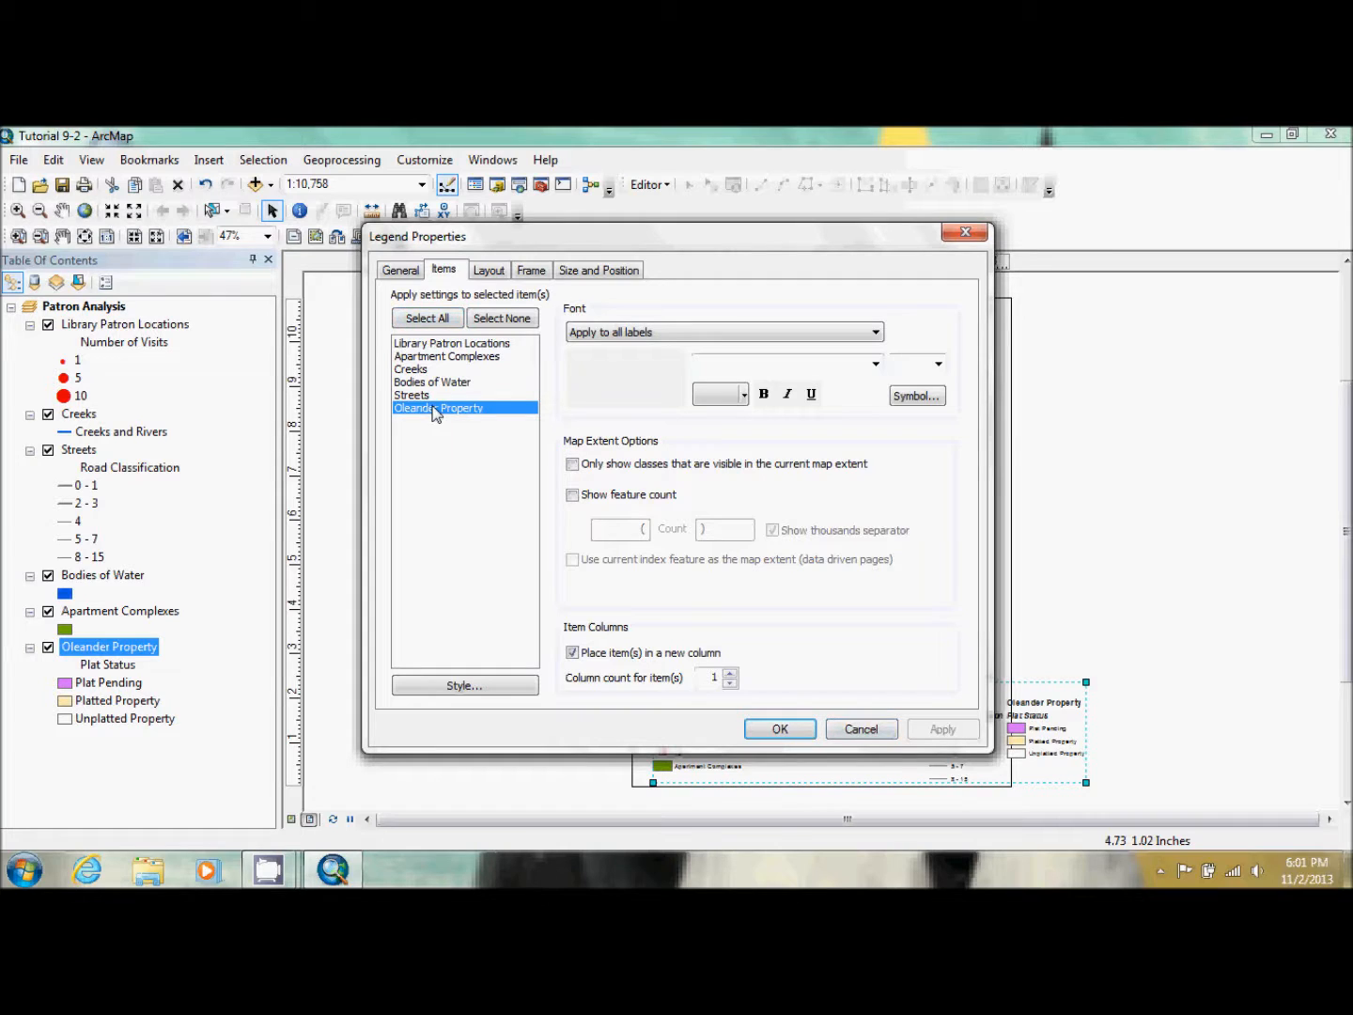
{"action": "left_click", "coordinate": [477, 687]}
{"action": "left_click", "coordinate": [737, 584]}
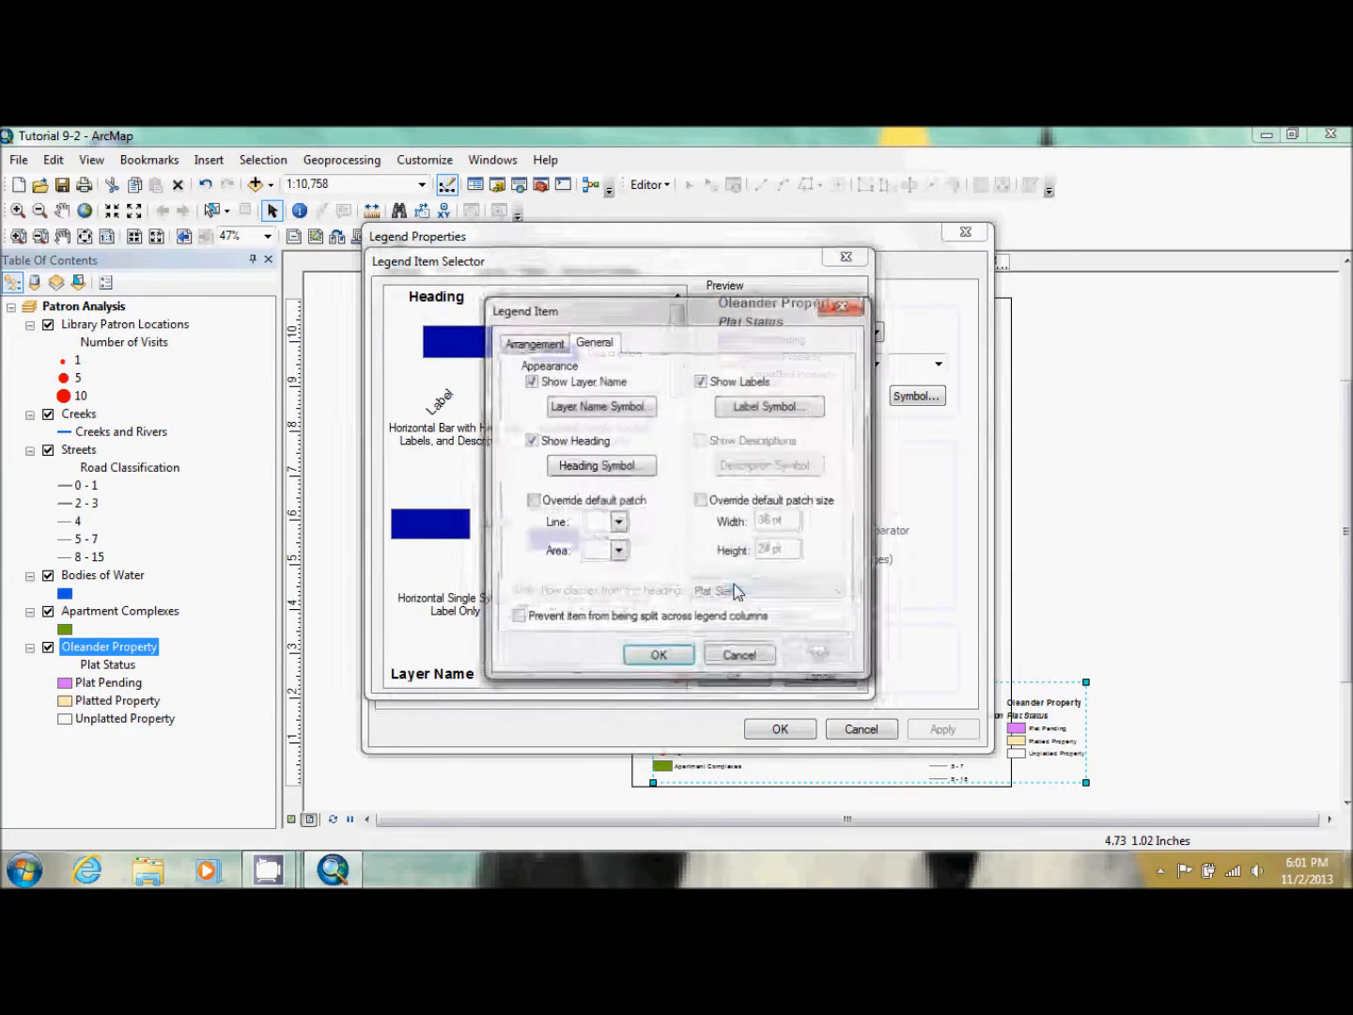
{"action": "left_click", "coordinate": [533, 501]}
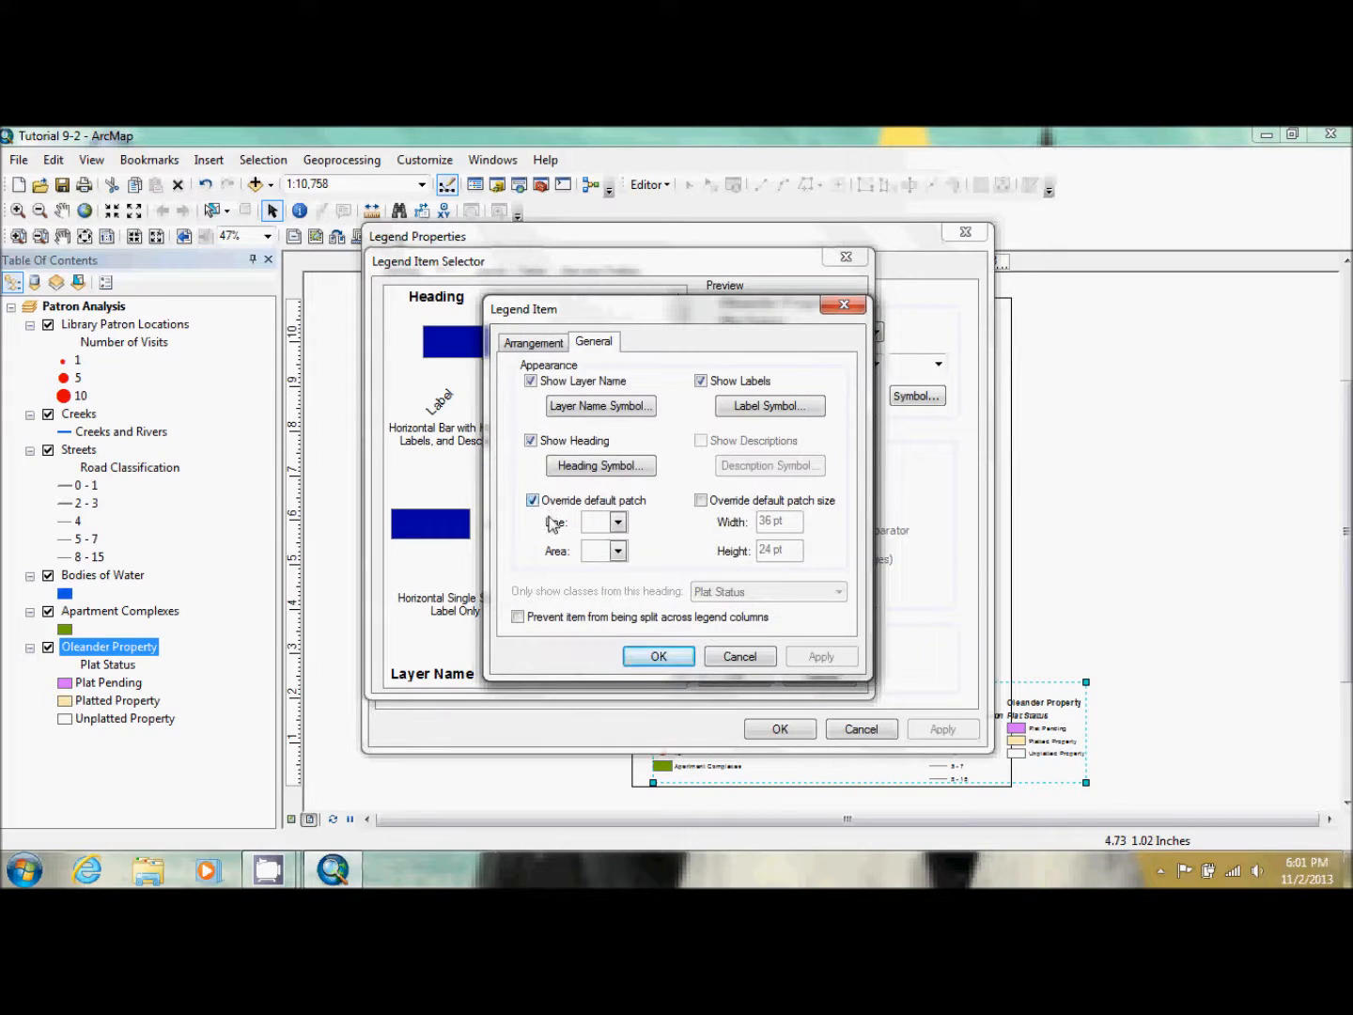
{"action": "left_click", "coordinate": [616, 551]}
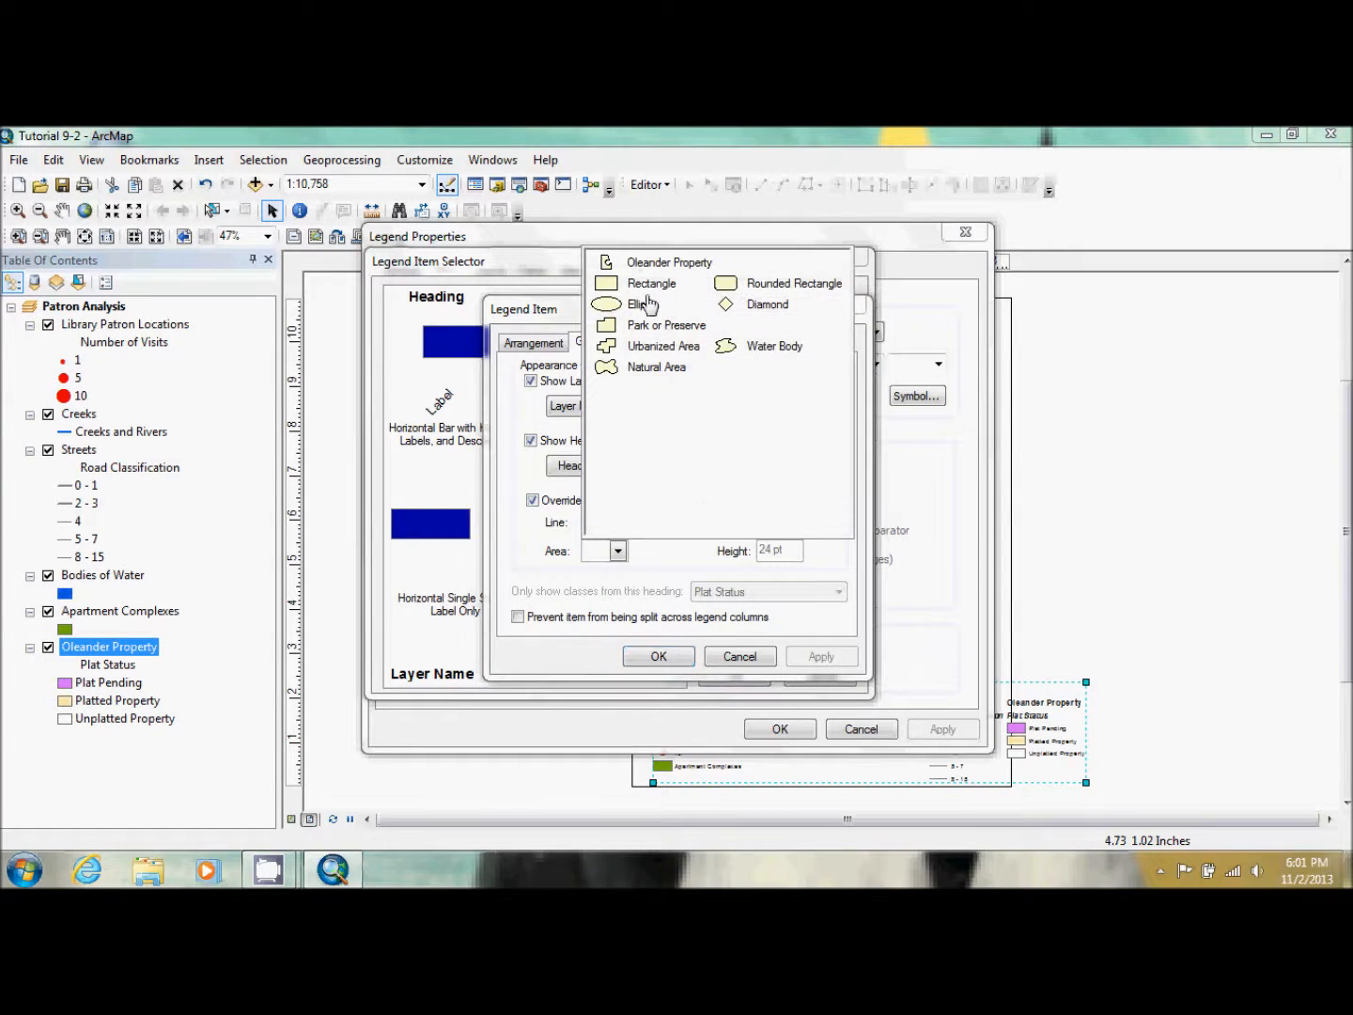
{"action": "left_click", "coordinate": [646, 266]}
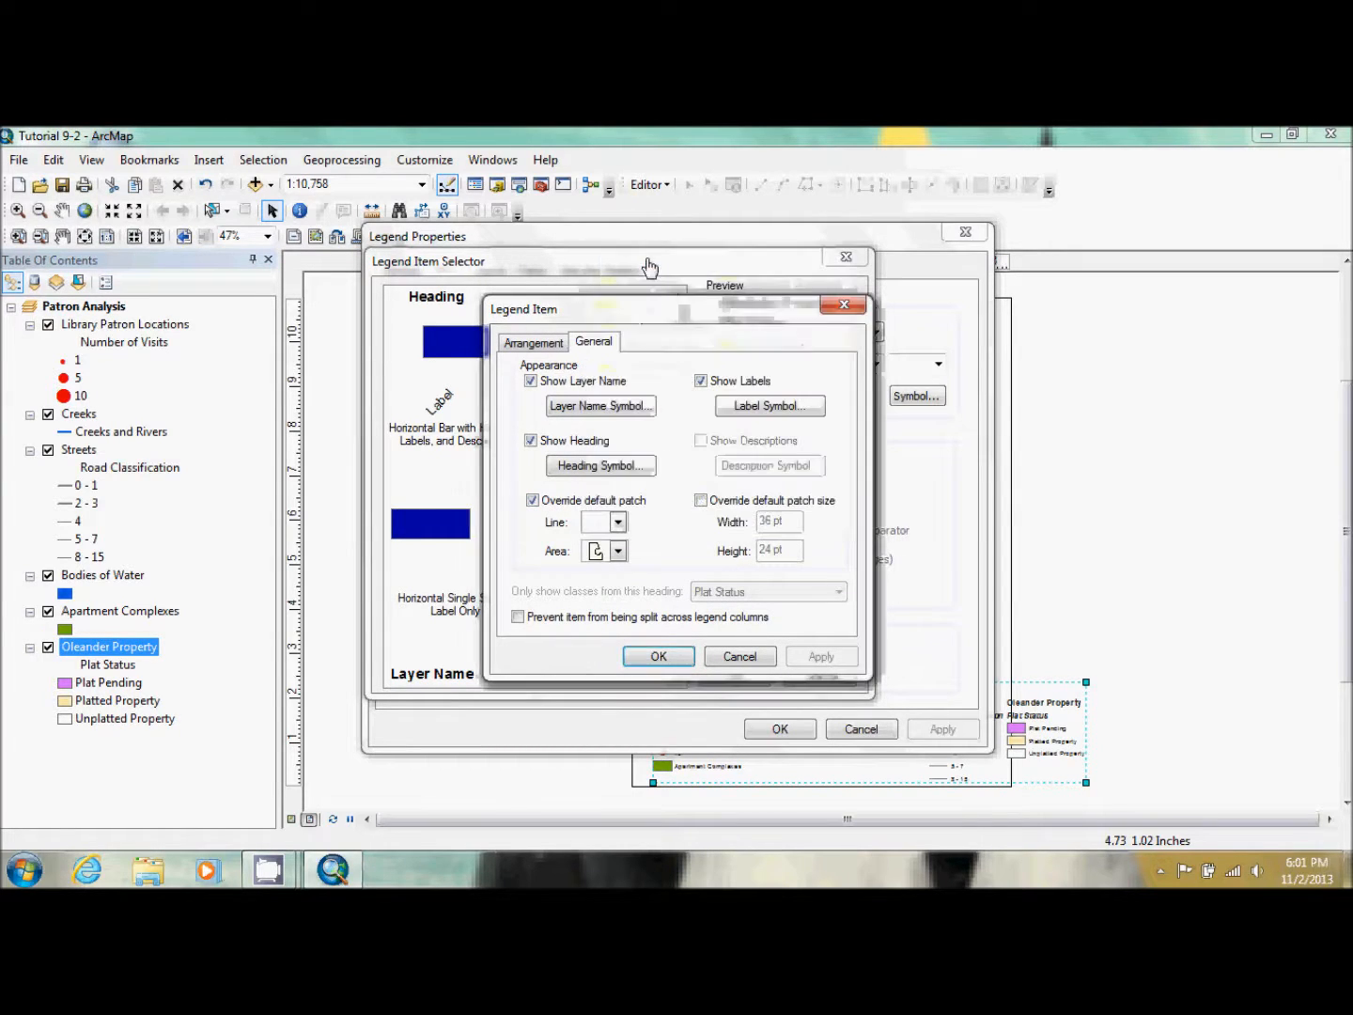
{"action": "left_click", "coordinate": [657, 656]}
{"action": "left_click", "coordinate": [734, 676]}
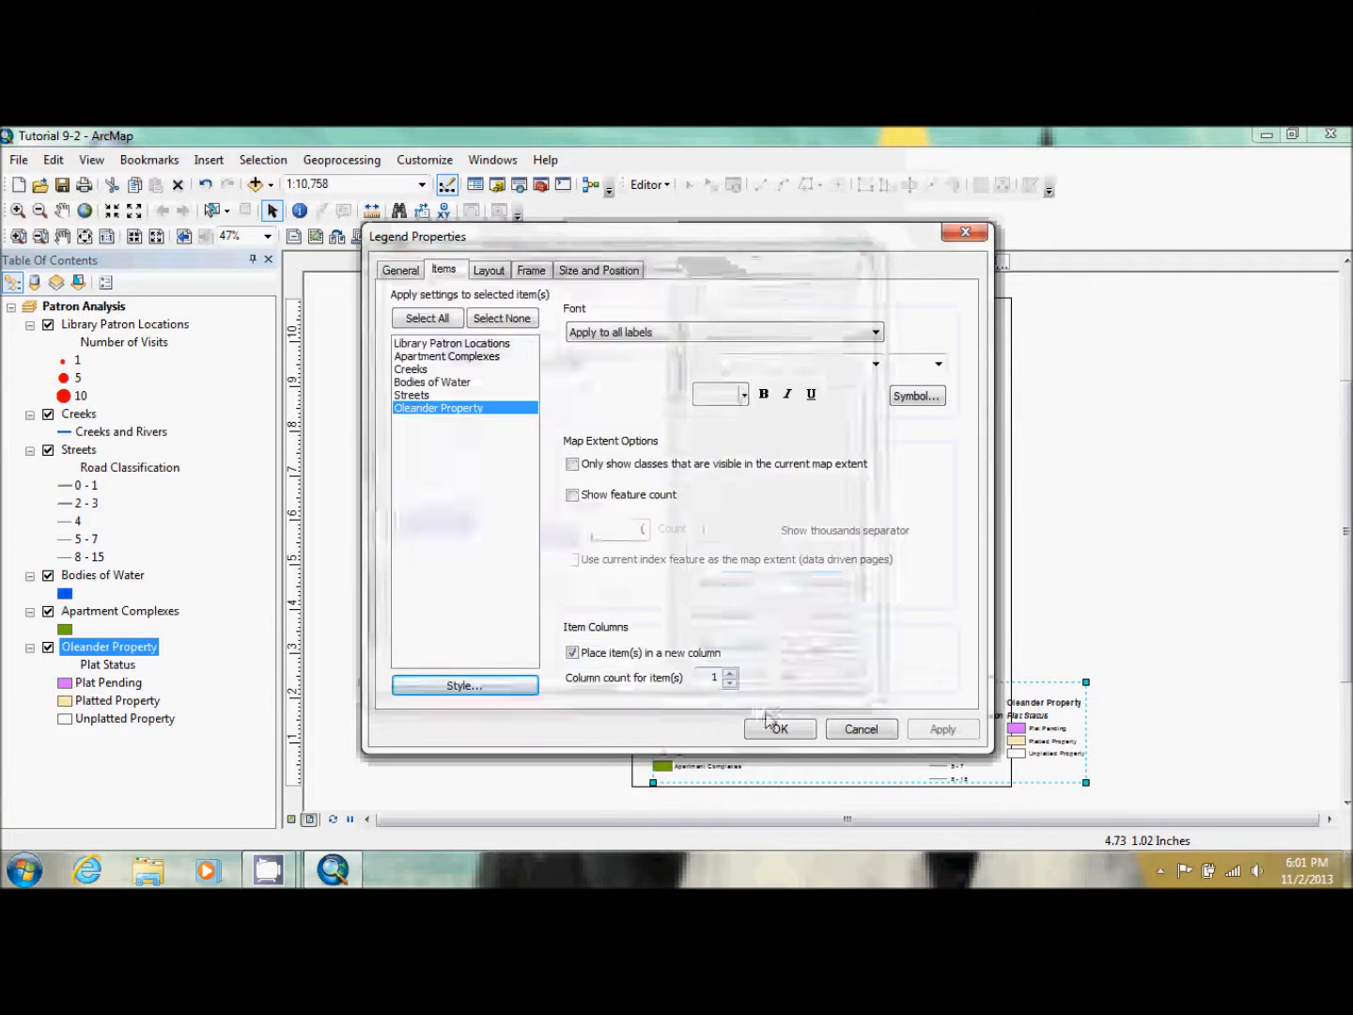
{"action": "left_click", "coordinate": [780, 730]}
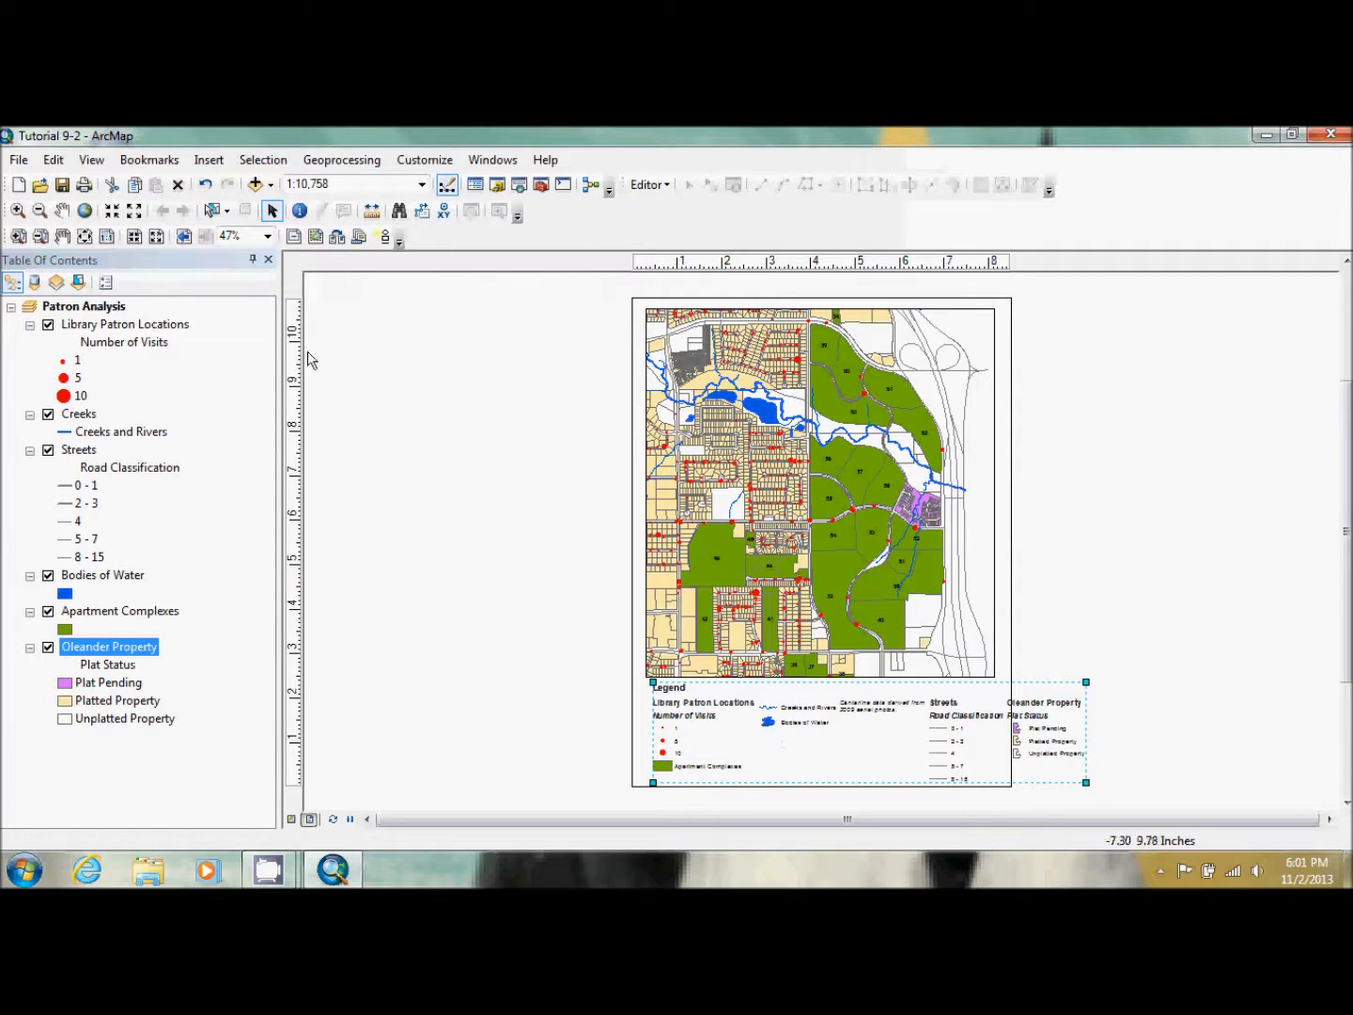
- Examine the patch shapes in the legend and the map area above it up close
{"action": "left_click", "coordinate": [18, 236]}
{"action": "left_click_drag", "start_coordinate": [607, 650], "coordinate": [1111, 810]}
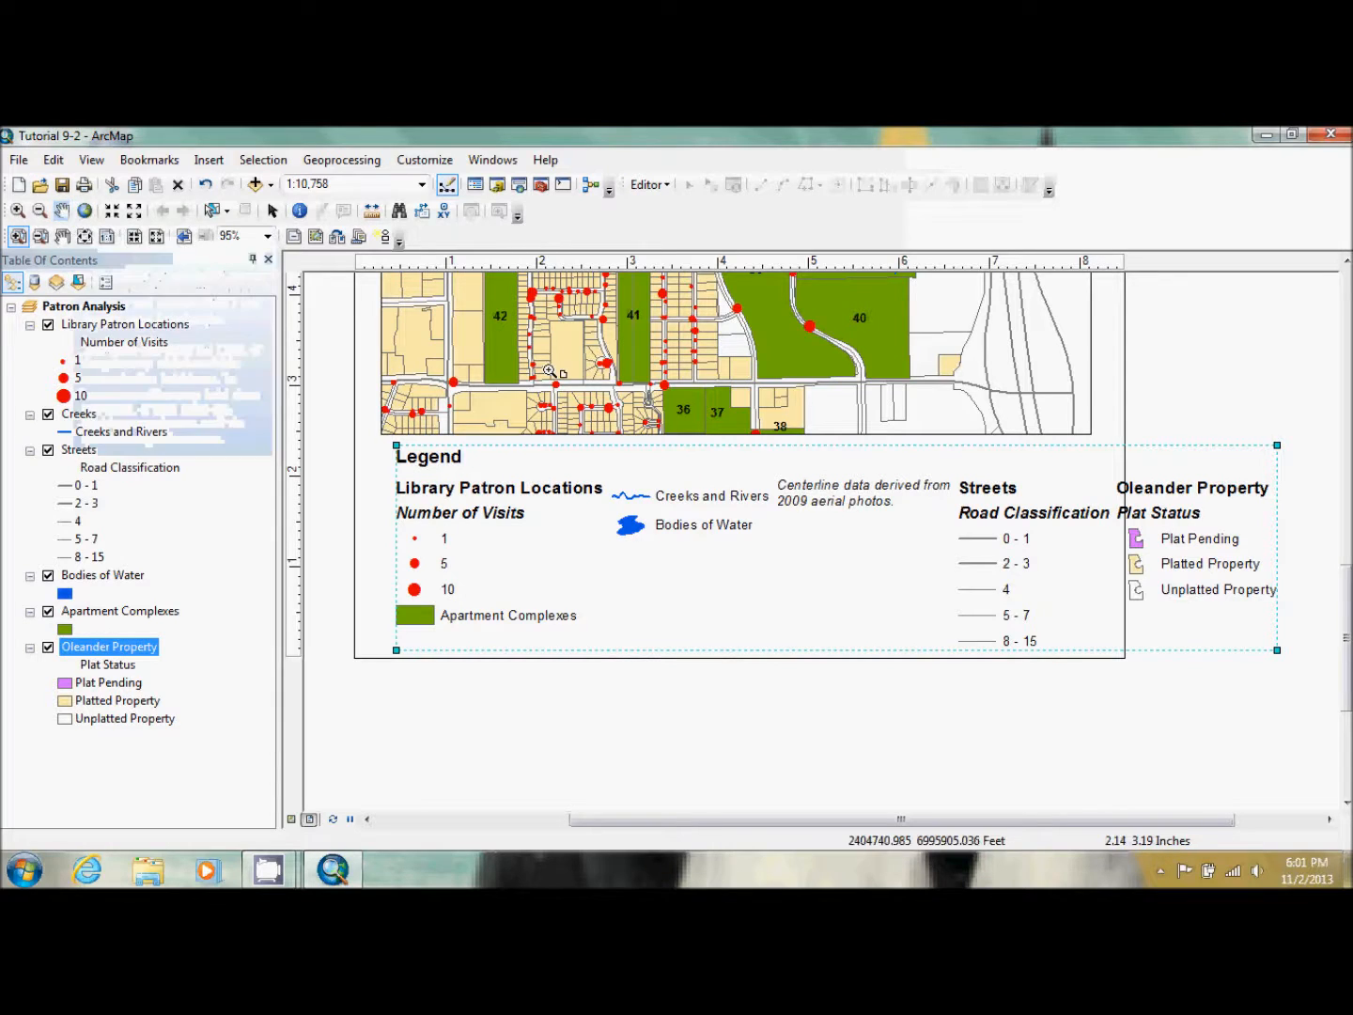
{"action": "left_click", "coordinate": [62, 235]}
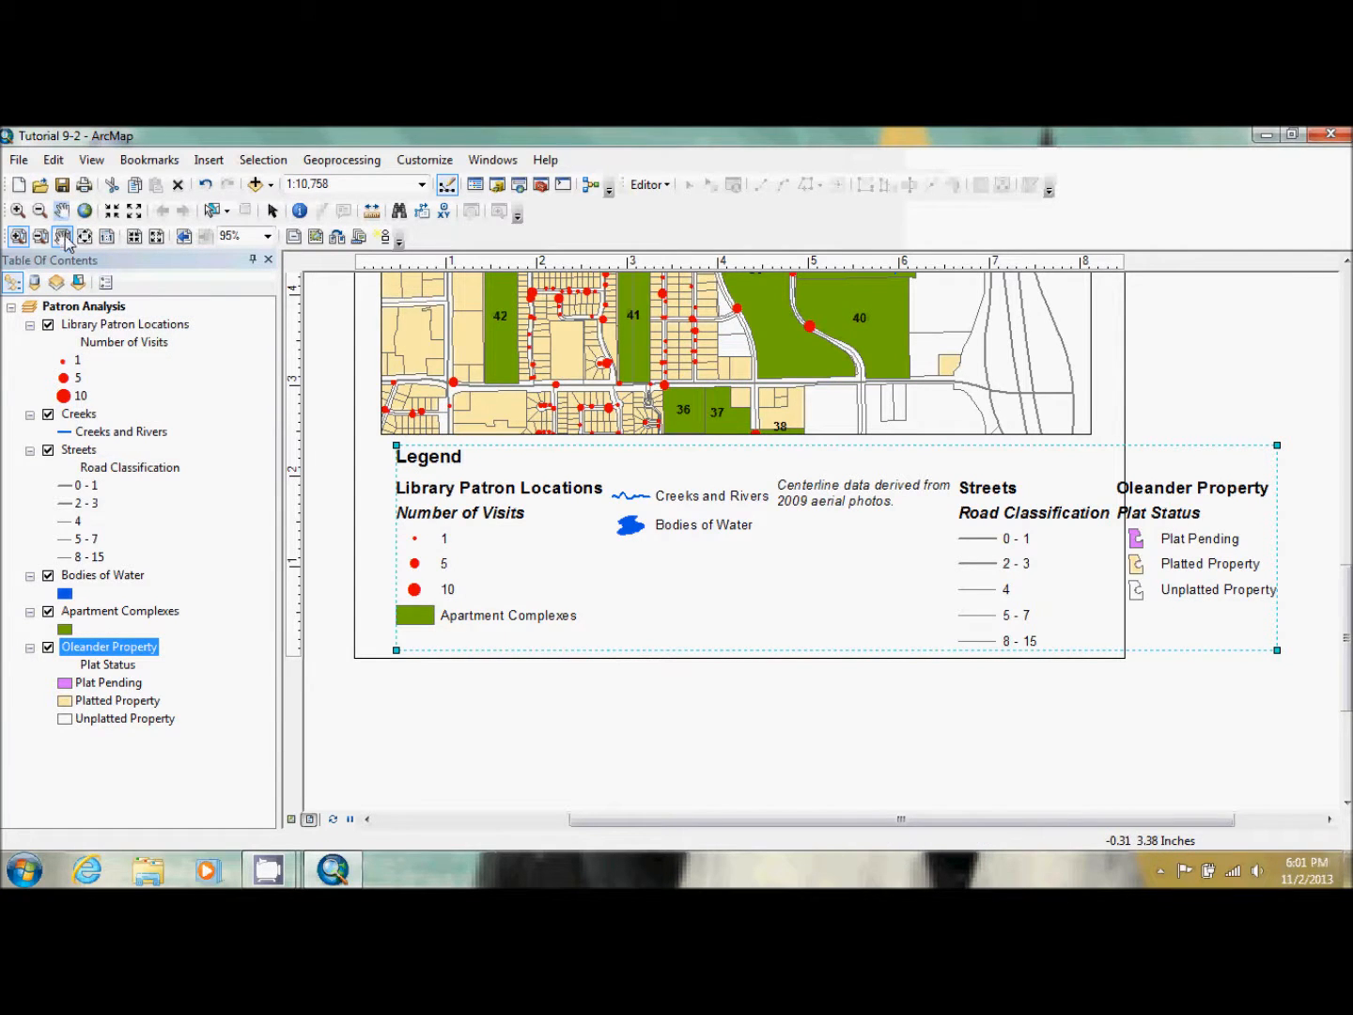
{"action": "left_click_drag", "start_coordinate": [670, 402], "coordinate": [691, 735]}
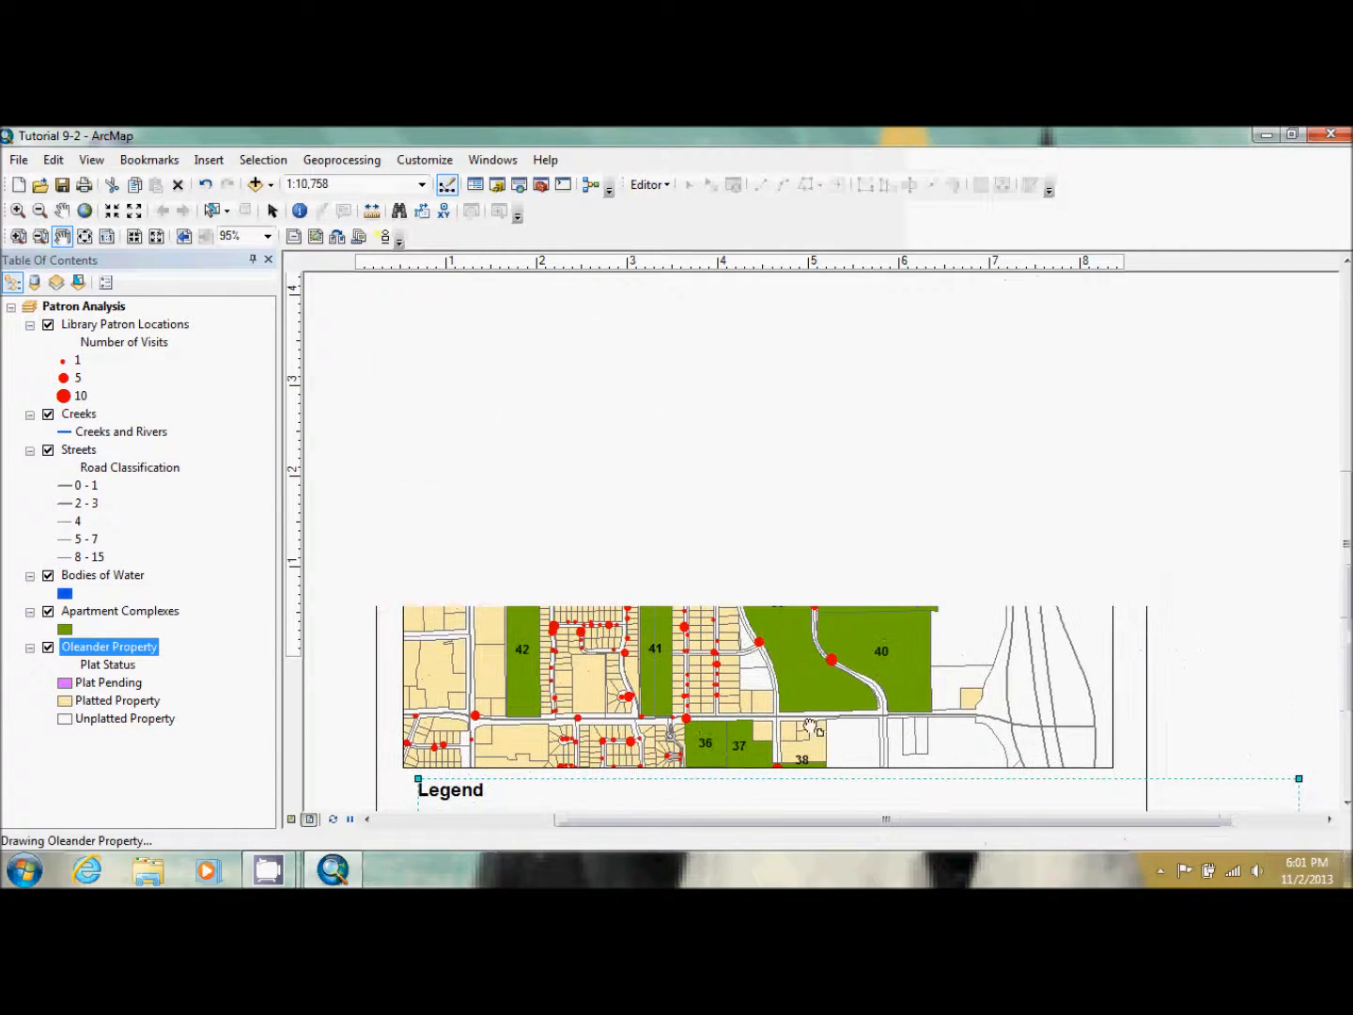
{"action": "left_click_drag", "start_coordinate": [859, 492], "coordinate": [863, 525]}
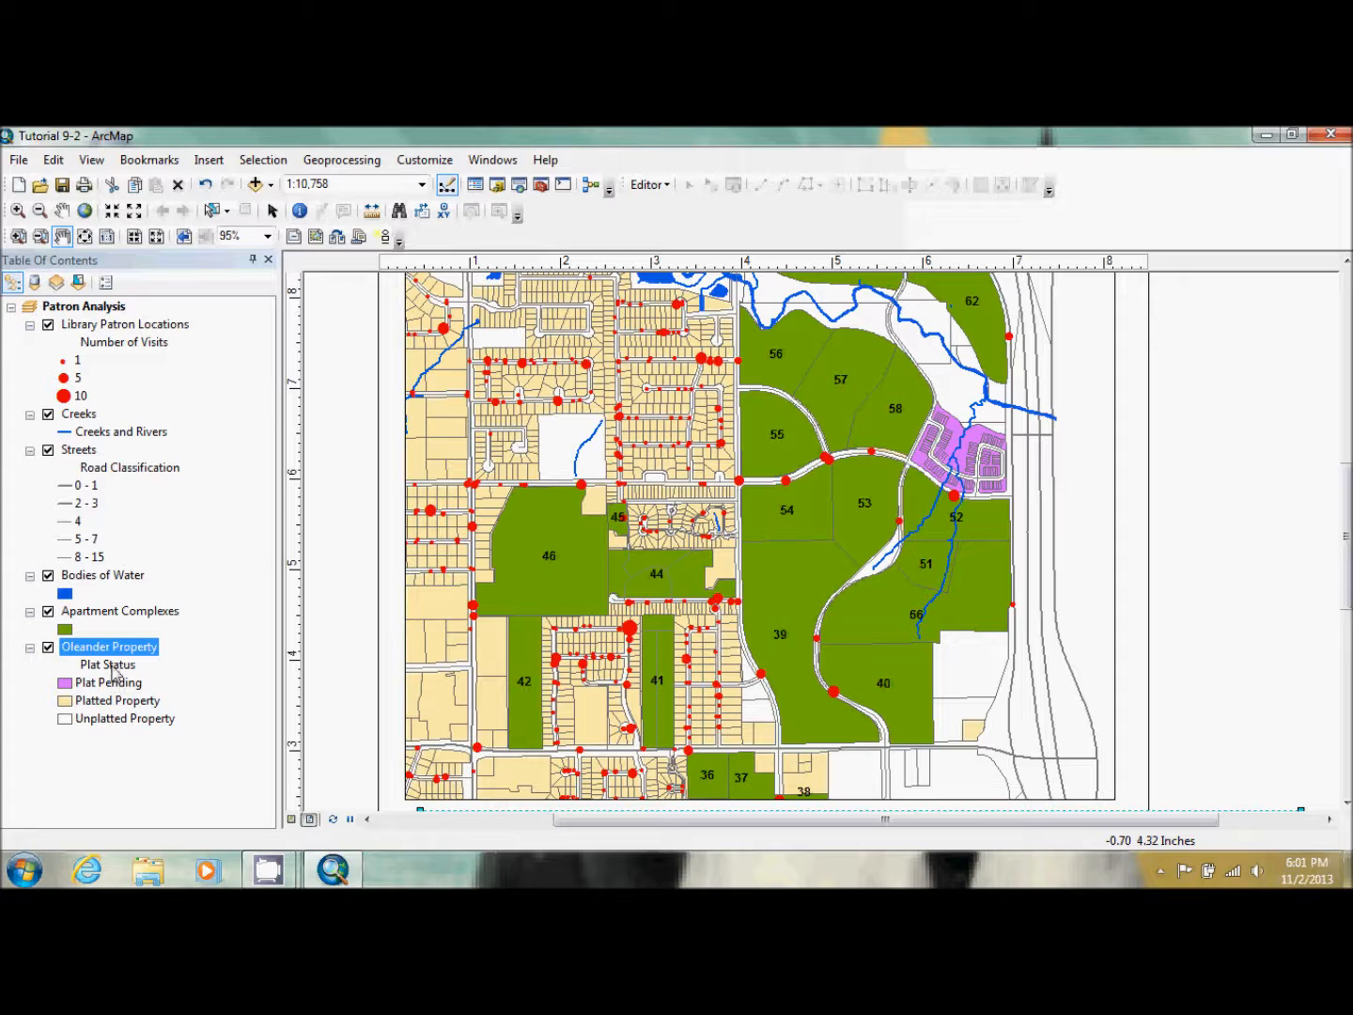
- Set the Apartment Complexes layer's display transparency to 70% and accept the layer properties
{"action": "double_click", "coordinate": [90, 613]}
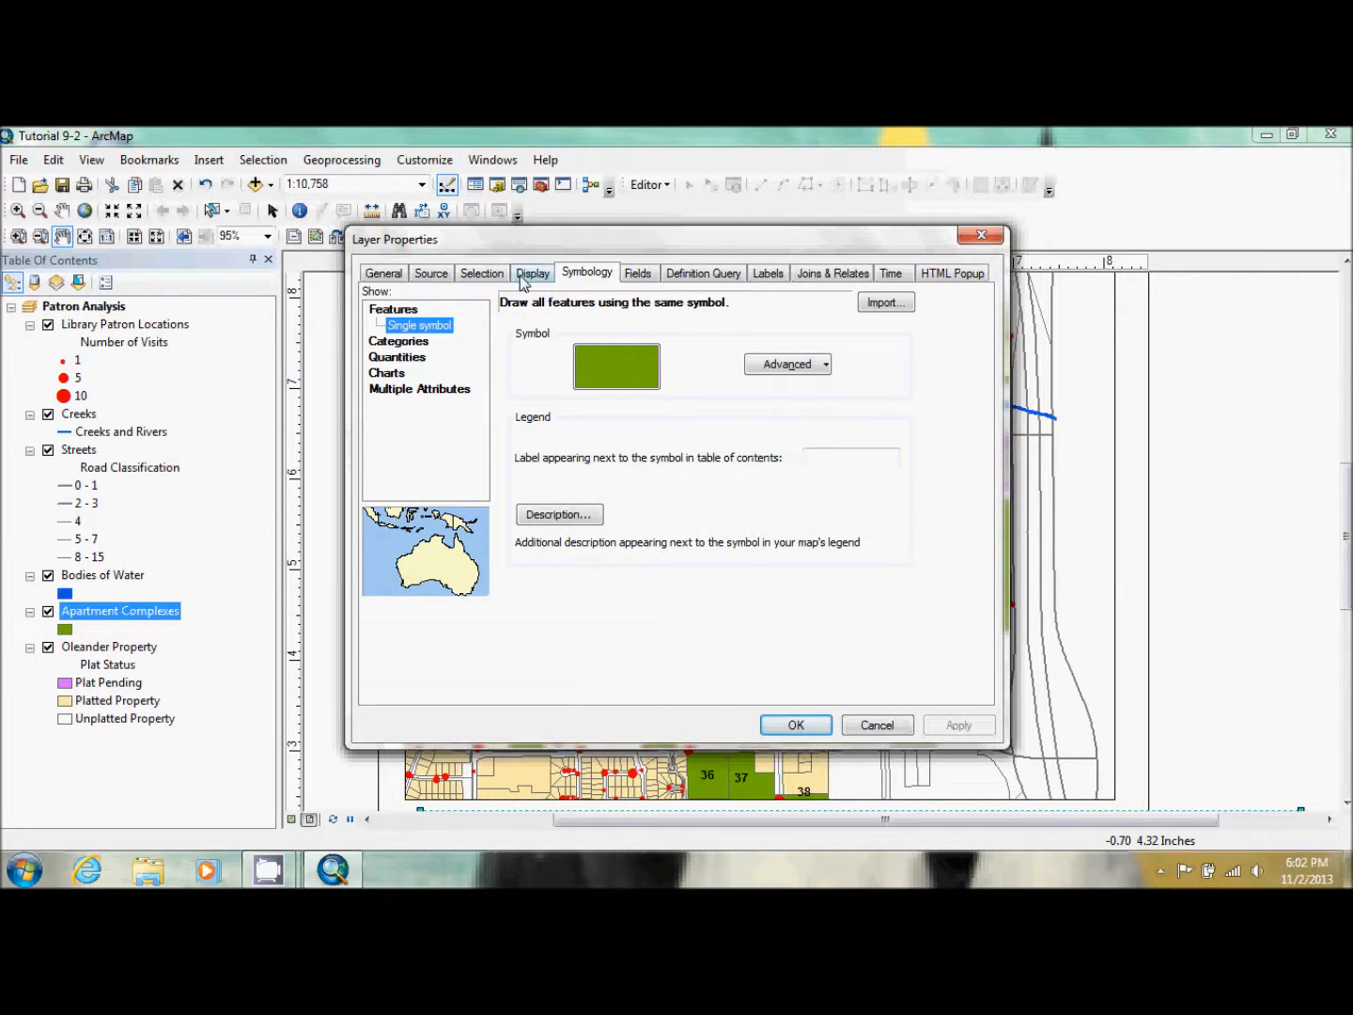
{"action": "left_click", "coordinate": [522, 276]}
{"action": "left_click", "coordinate": [537, 324]}
{"action": "type", "text": "70"}
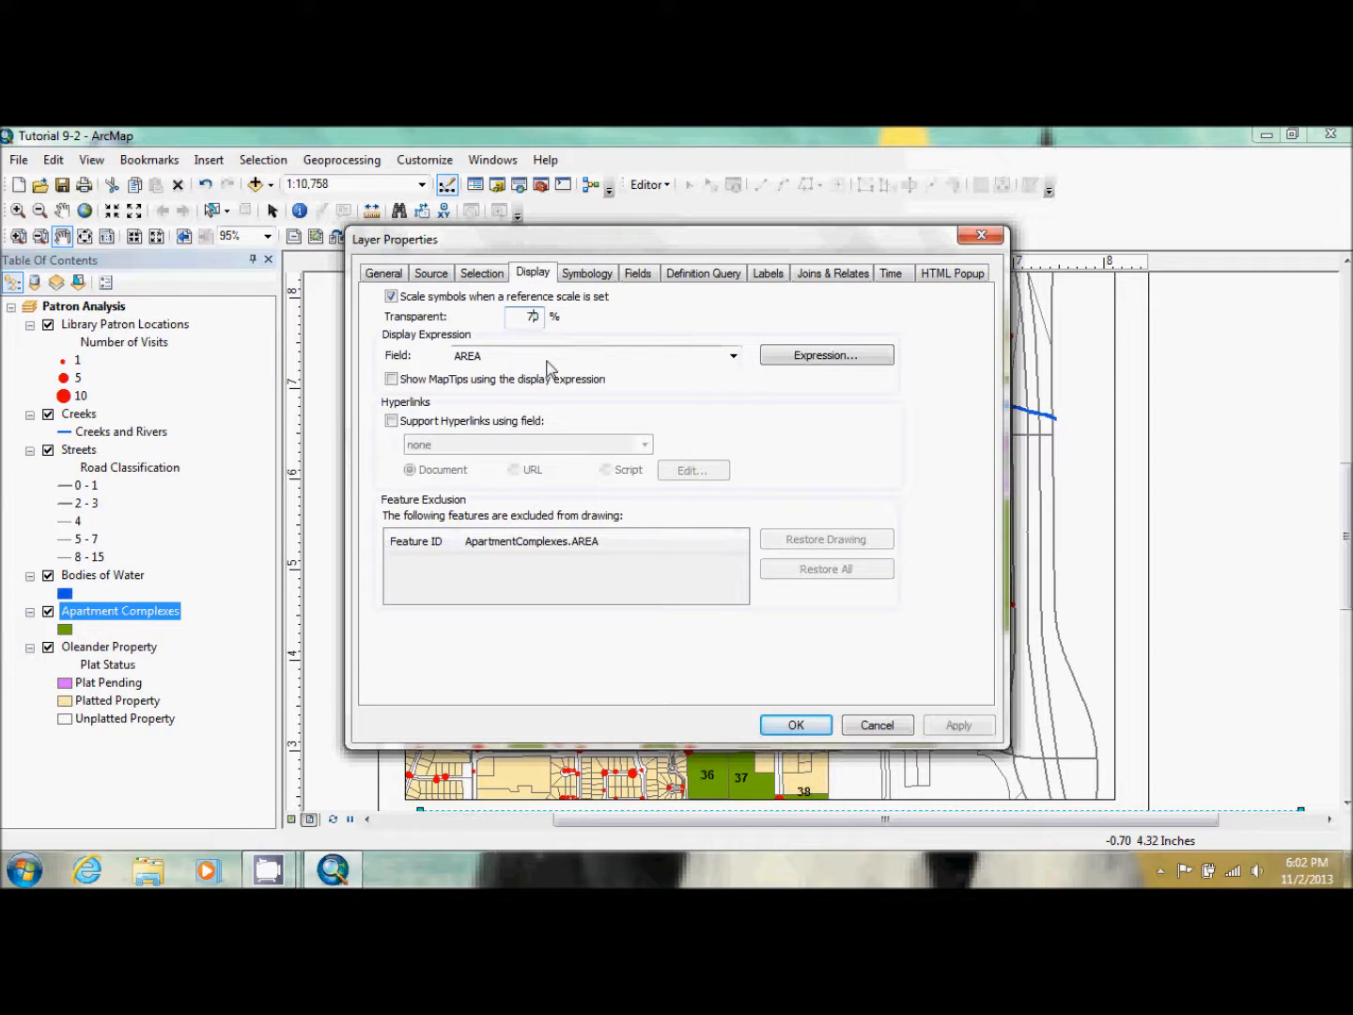
{"action": "left_click", "coordinate": [799, 725]}
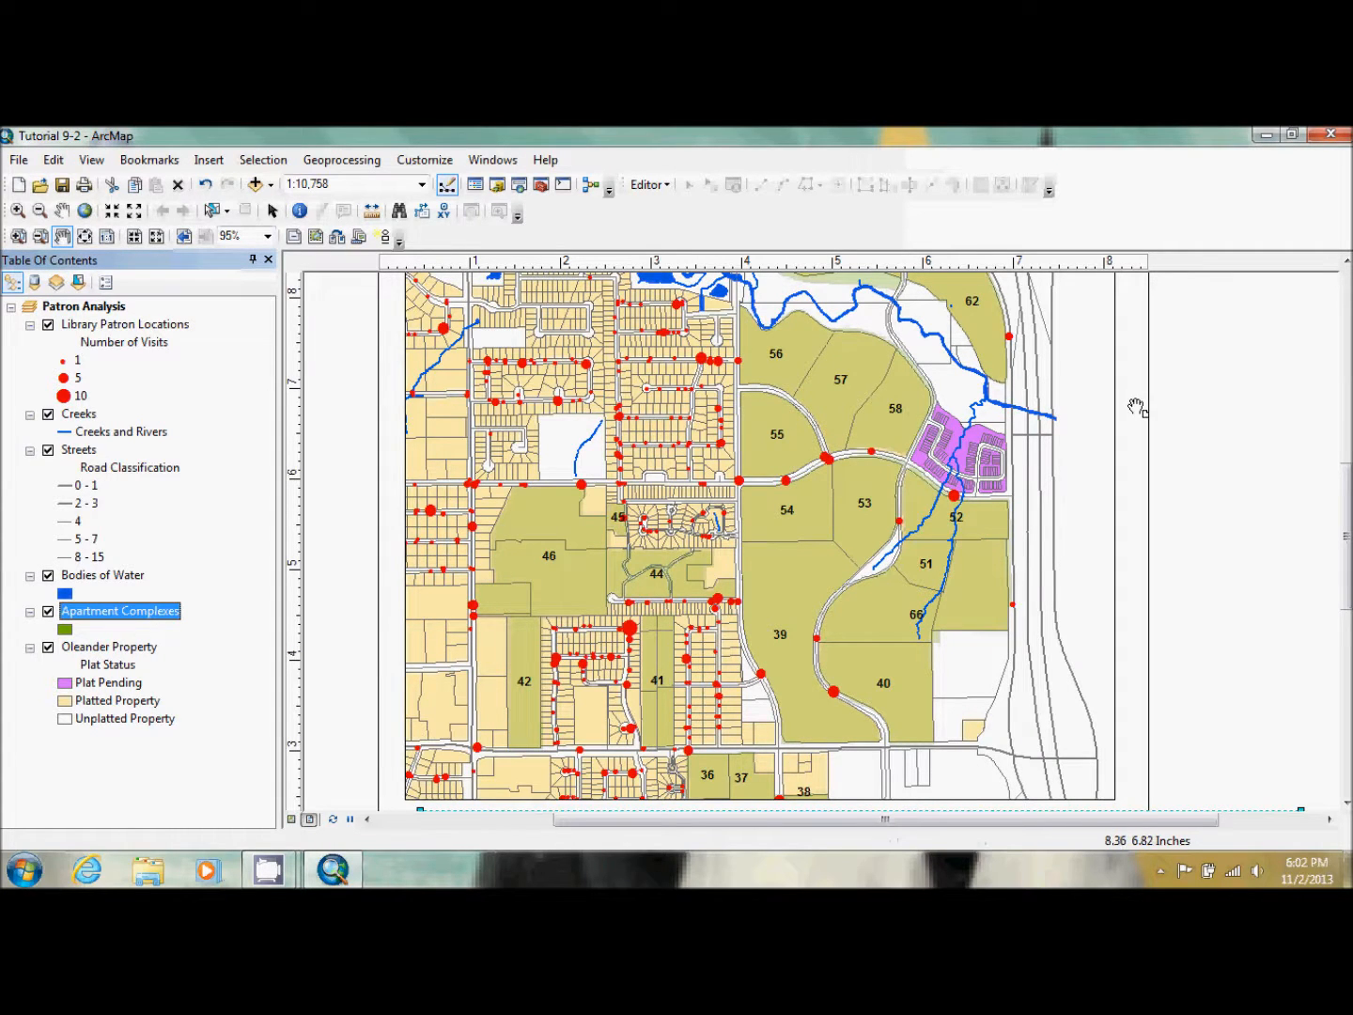
- Turn on the simulation of layer transparency in legends for the Patron Analysis data frame
{"action": "mouse_move", "coordinate": [1199, 414]}
{"action": "left_mouse_down"}
{"action": "mouse_move", "coordinate": [1215, 631]}
{"action": "mouse_move", "coordinate": [1192, 384]}
{"action": "left_mouse_up"}
{"action": "left_click_drag", "start_coordinate": [1189, 502], "coordinate": [1188, 354]}
{"action": "left_click_drag", "start_coordinate": [1193, 620], "coordinate": [1195, 592]}
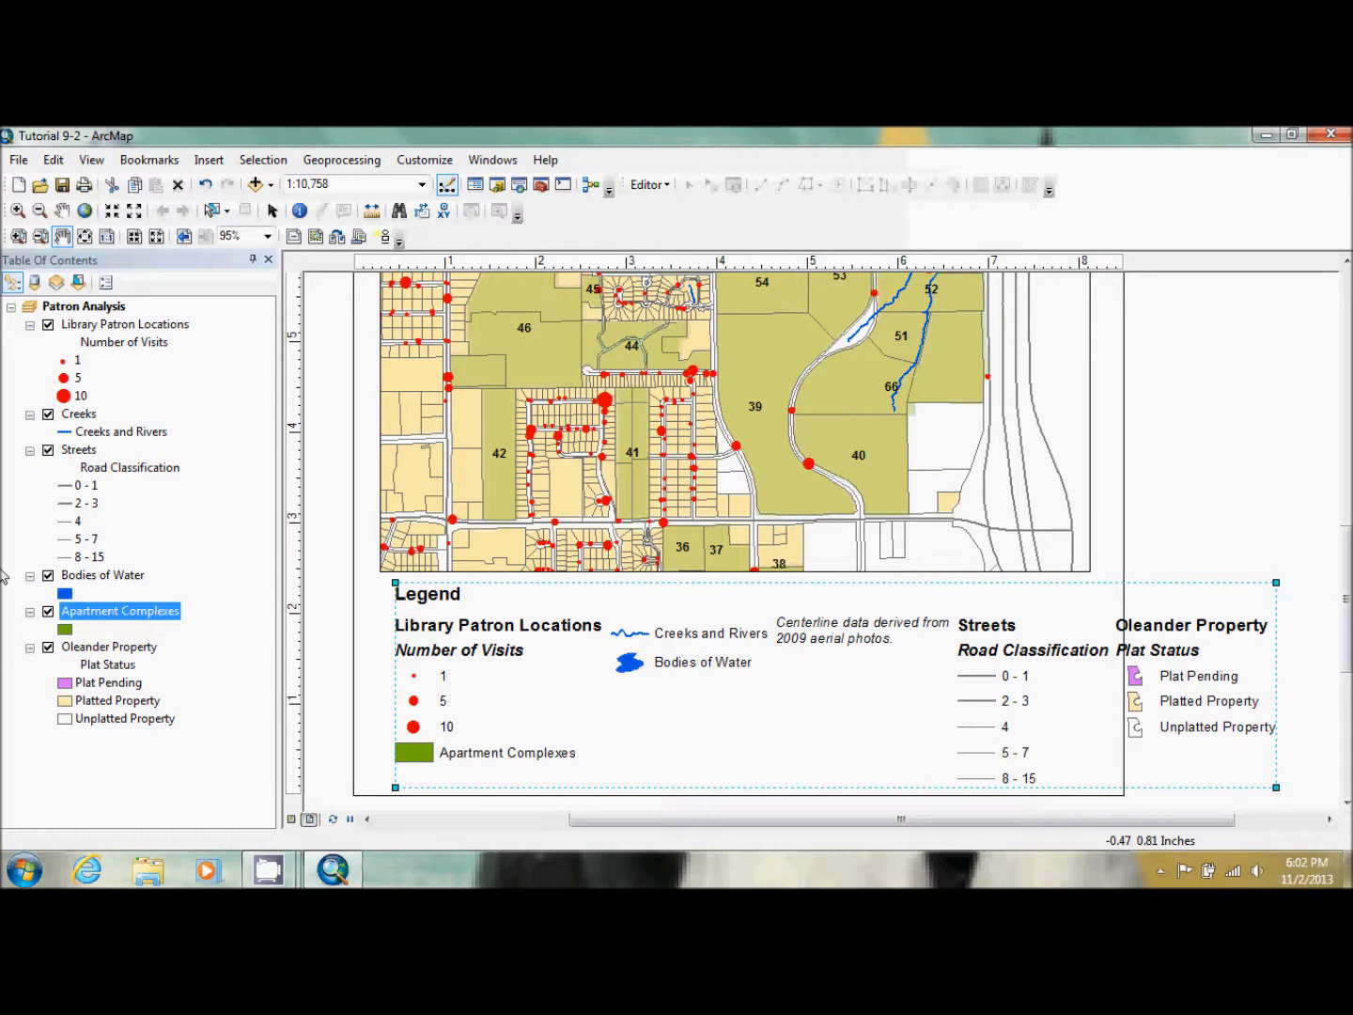
{"action": "right_click", "coordinate": [88, 310]}
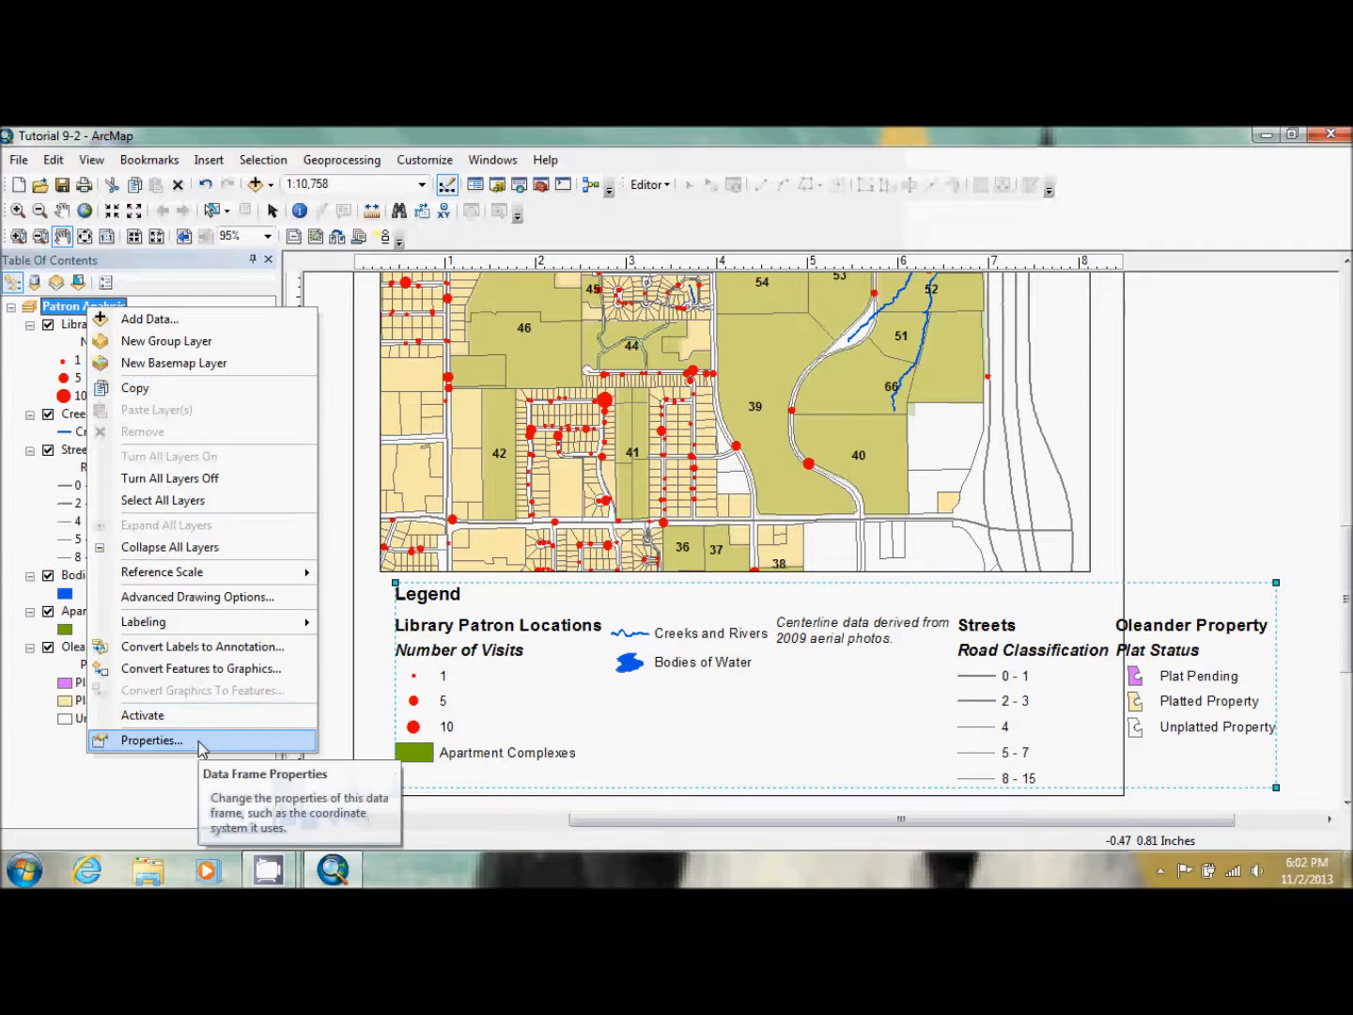
{"action": "left_click", "coordinate": [149, 741]}
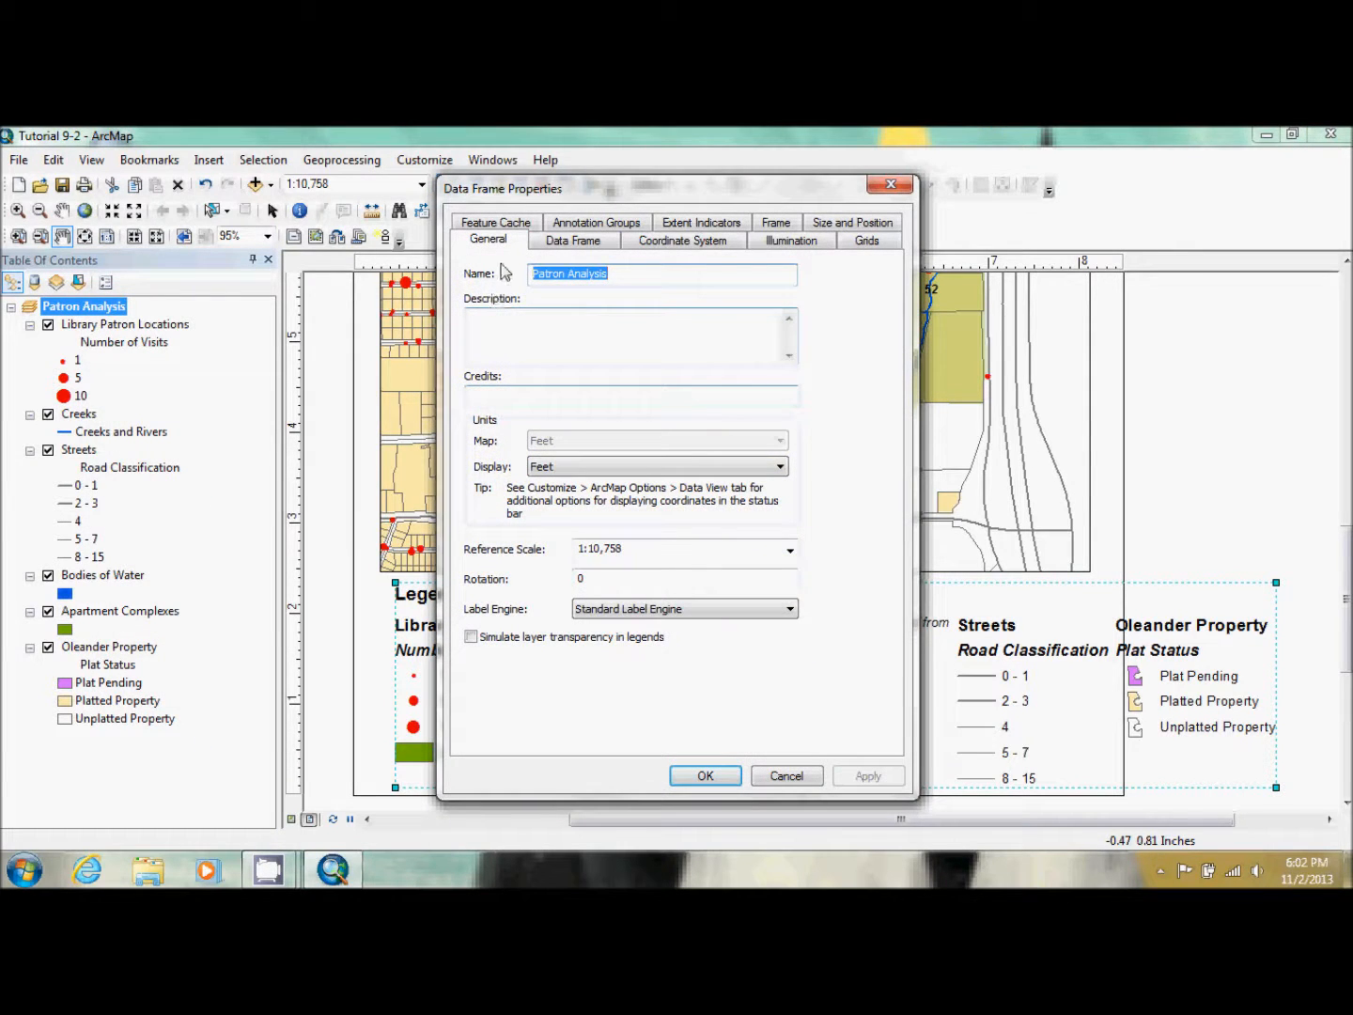
{"action": "left_click", "coordinate": [471, 639]}
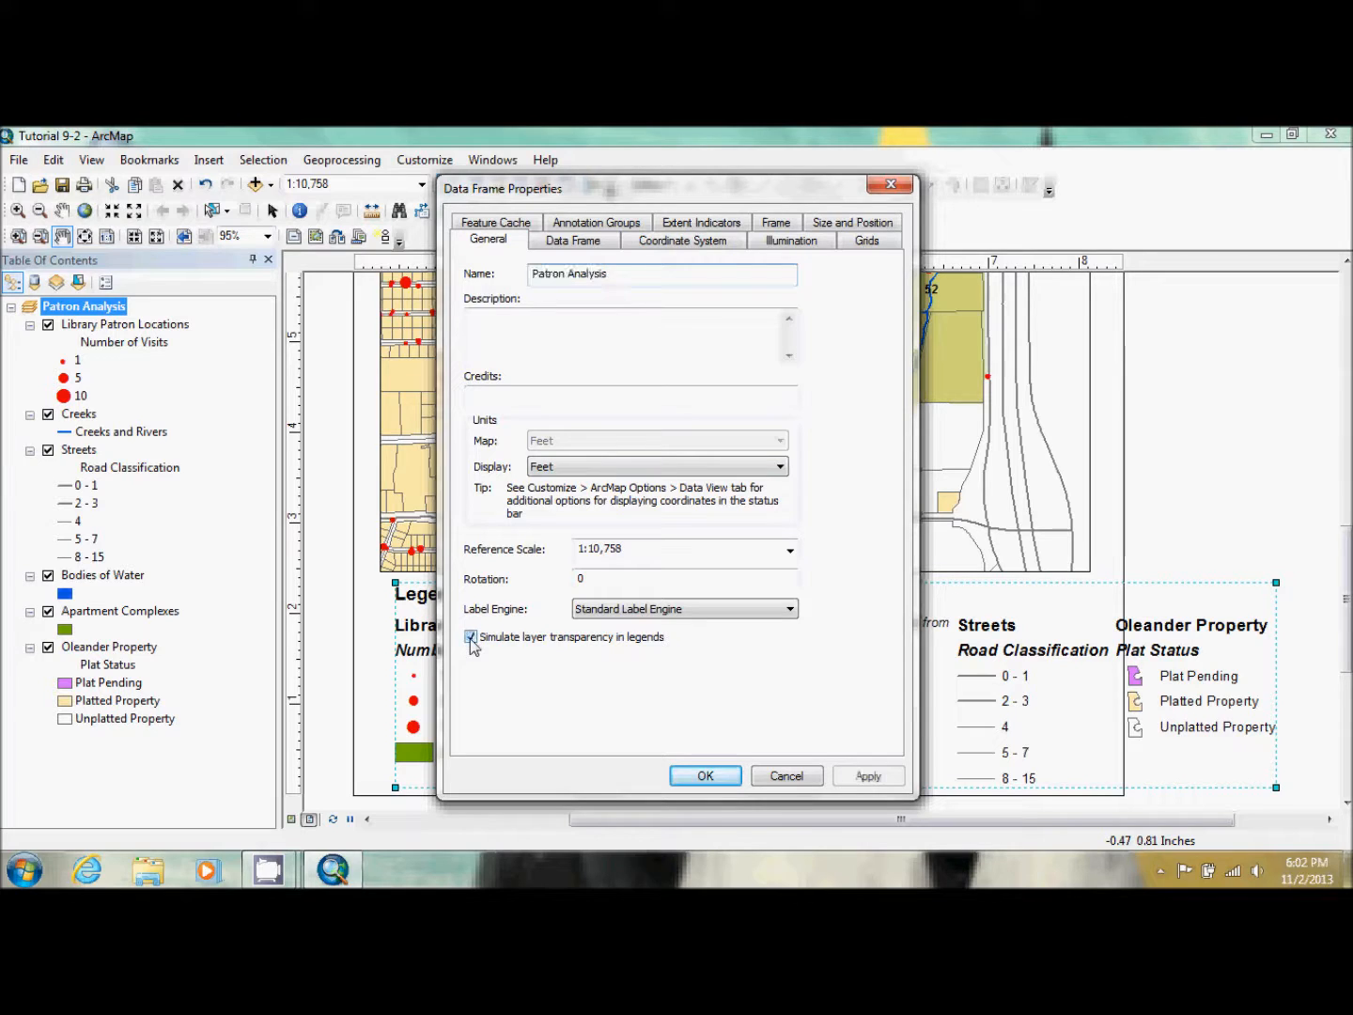
{"action": "left_click", "coordinate": [713, 778]}
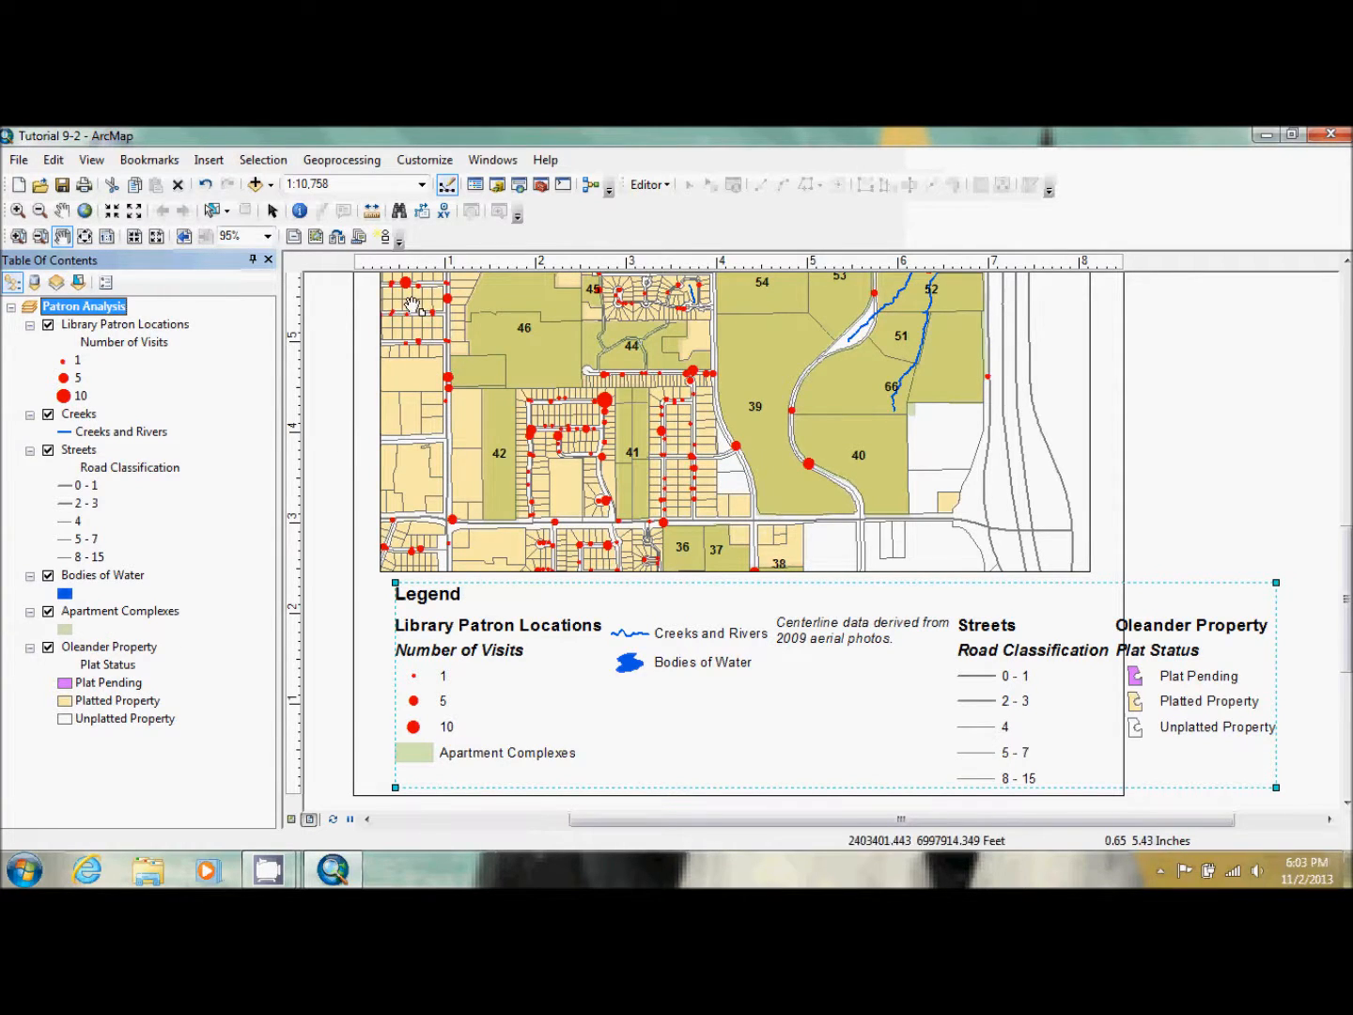
- Set the legend's column gap to 14 pt and accept the legend properties
{"action": "left_click", "coordinate": [273, 209]}
{"action": "right_click", "coordinate": [576, 617]}
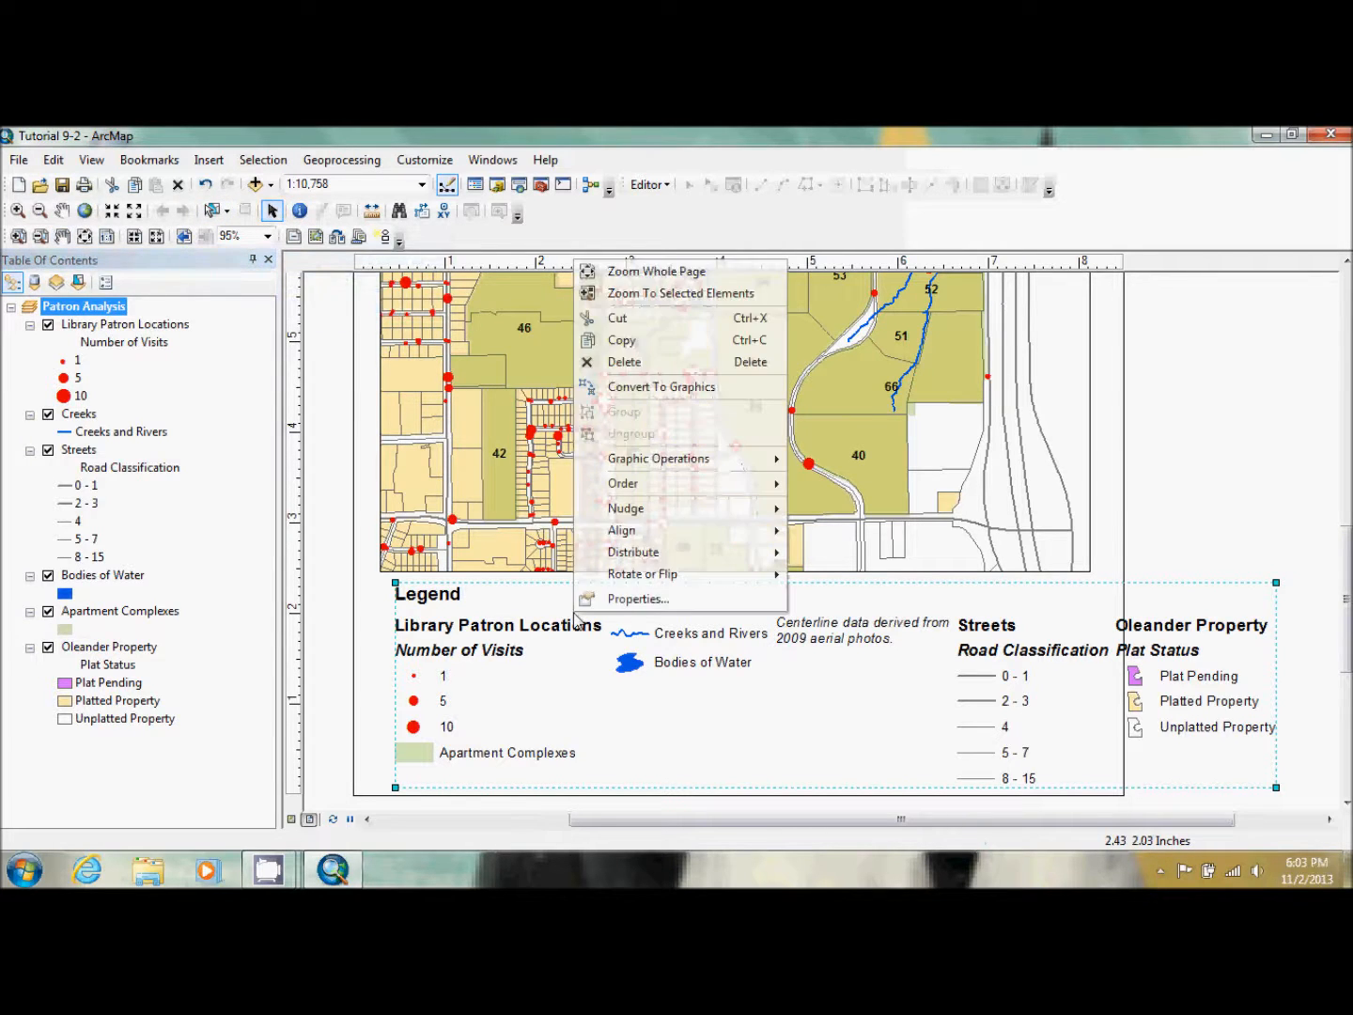
{"action": "left_click", "coordinate": [624, 601]}
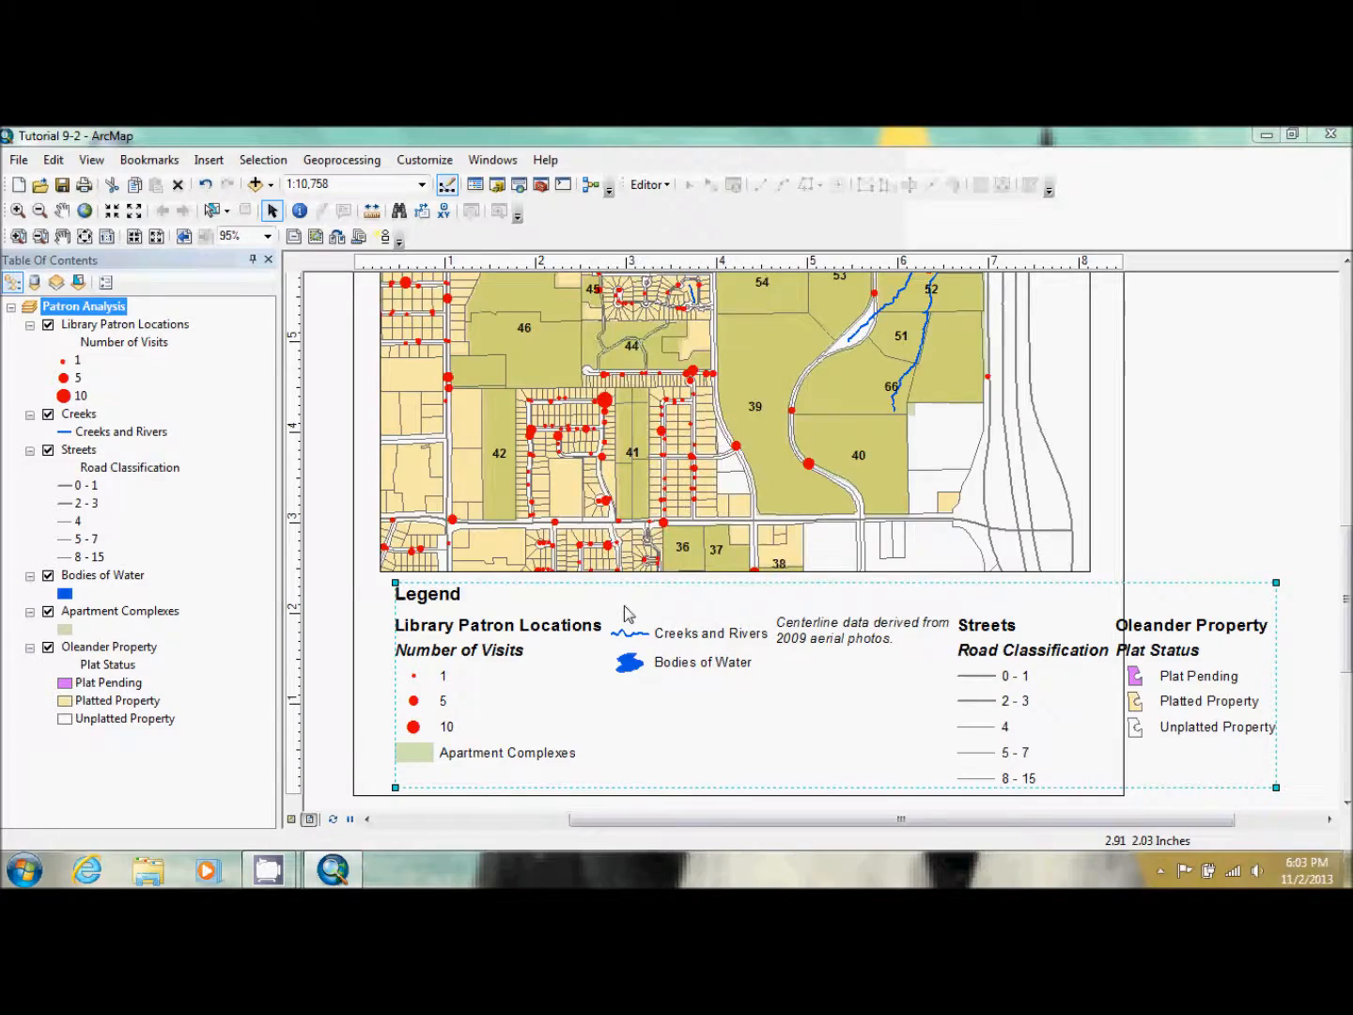
{"action": "left_click_drag", "start_coordinate": [739, 234], "coordinate": [401, 165]}
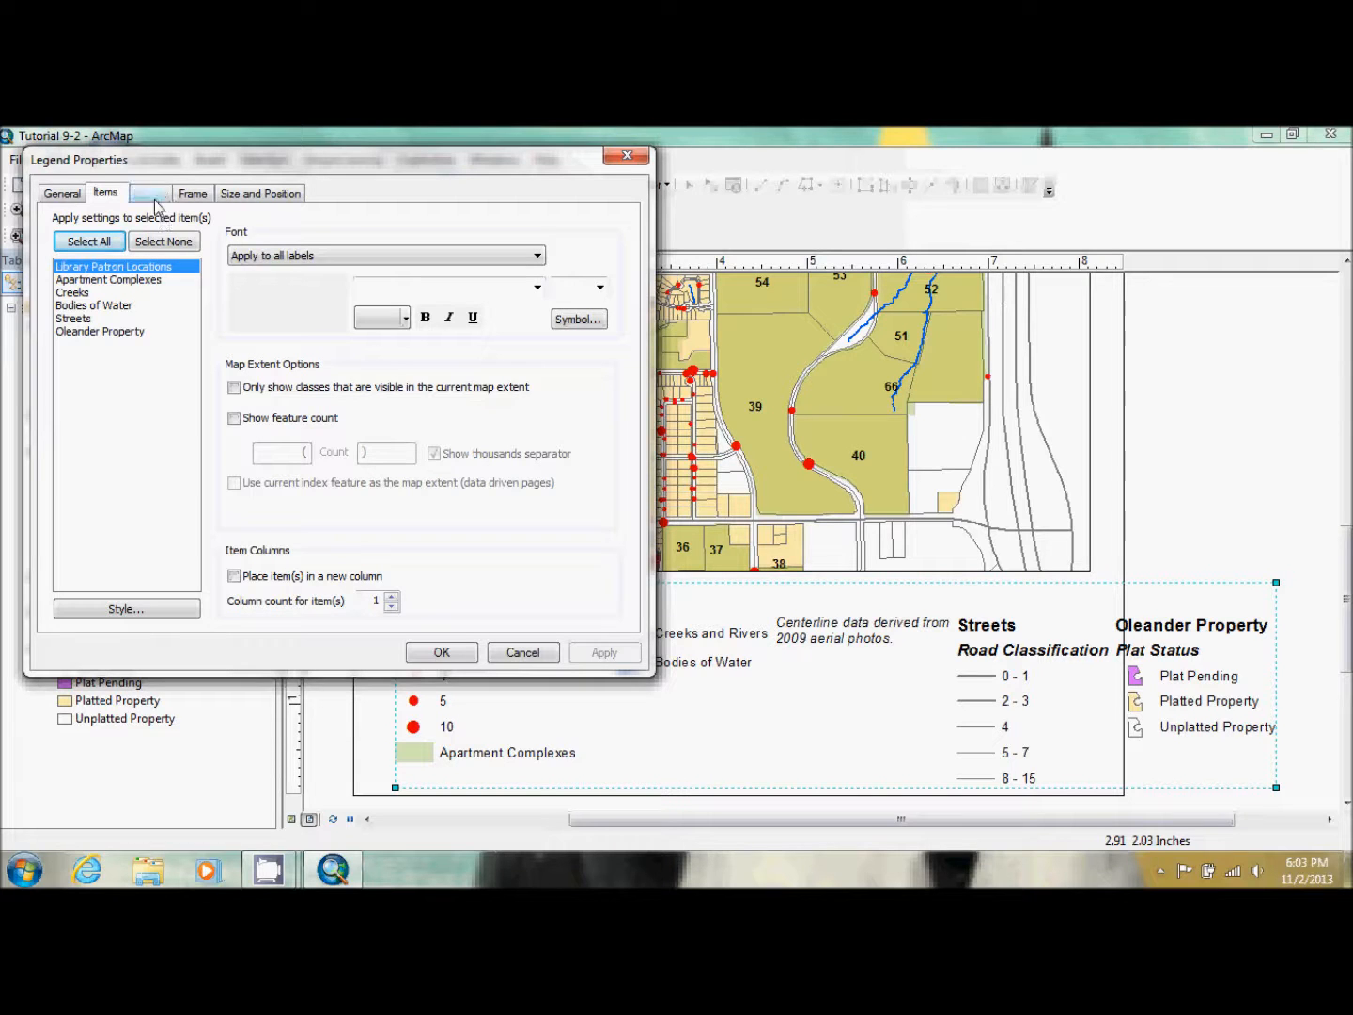
{"action": "left_click", "coordinate": [154, 195]}
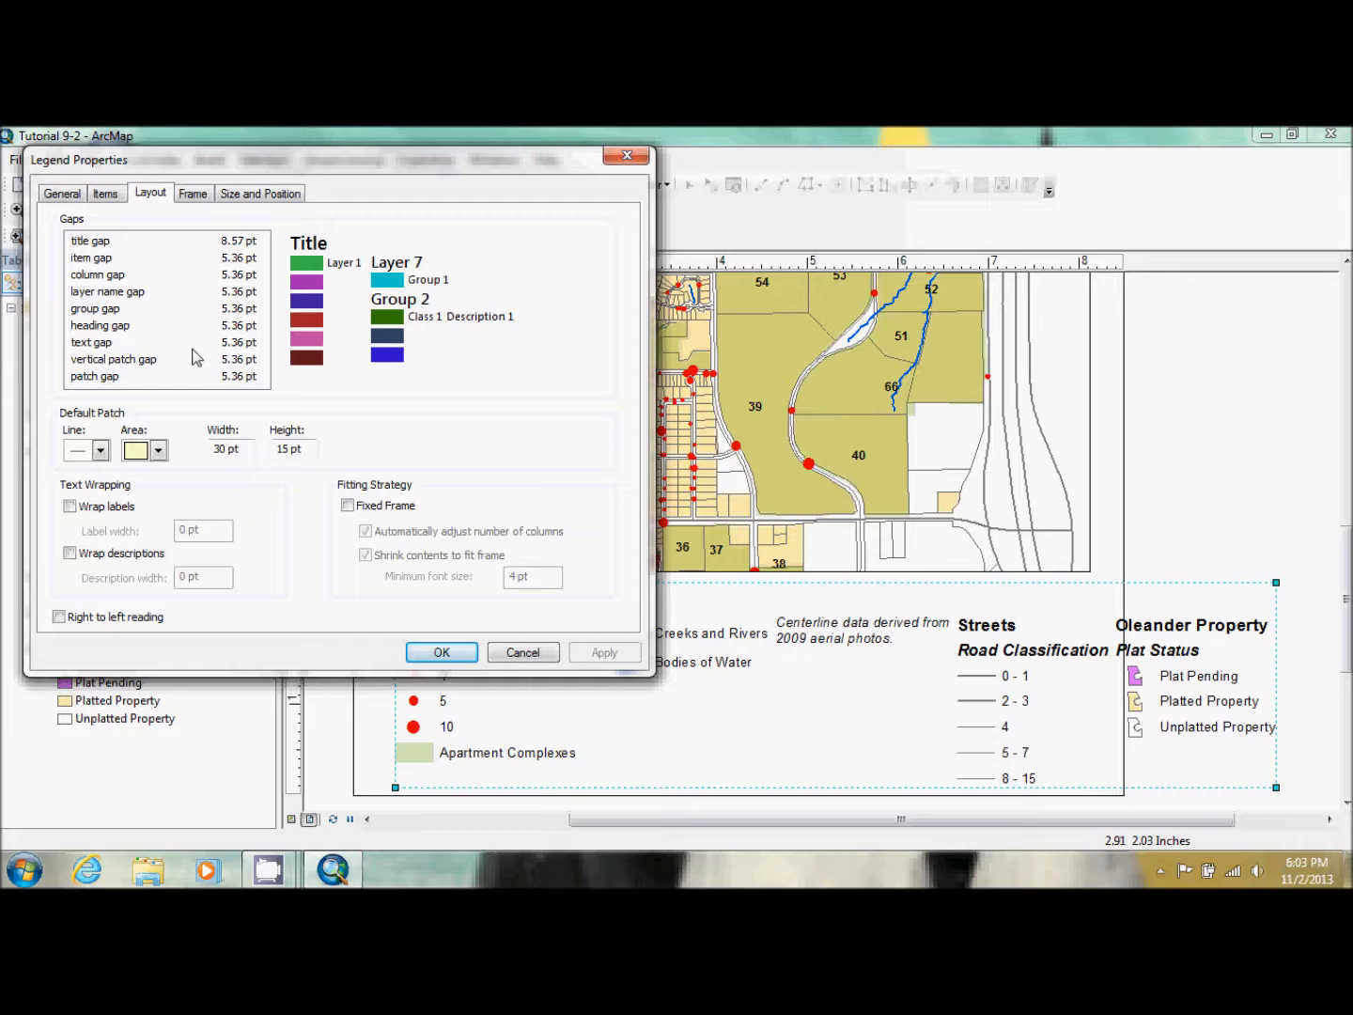
{"action": "left_click", "coordinate": [221, 281]}
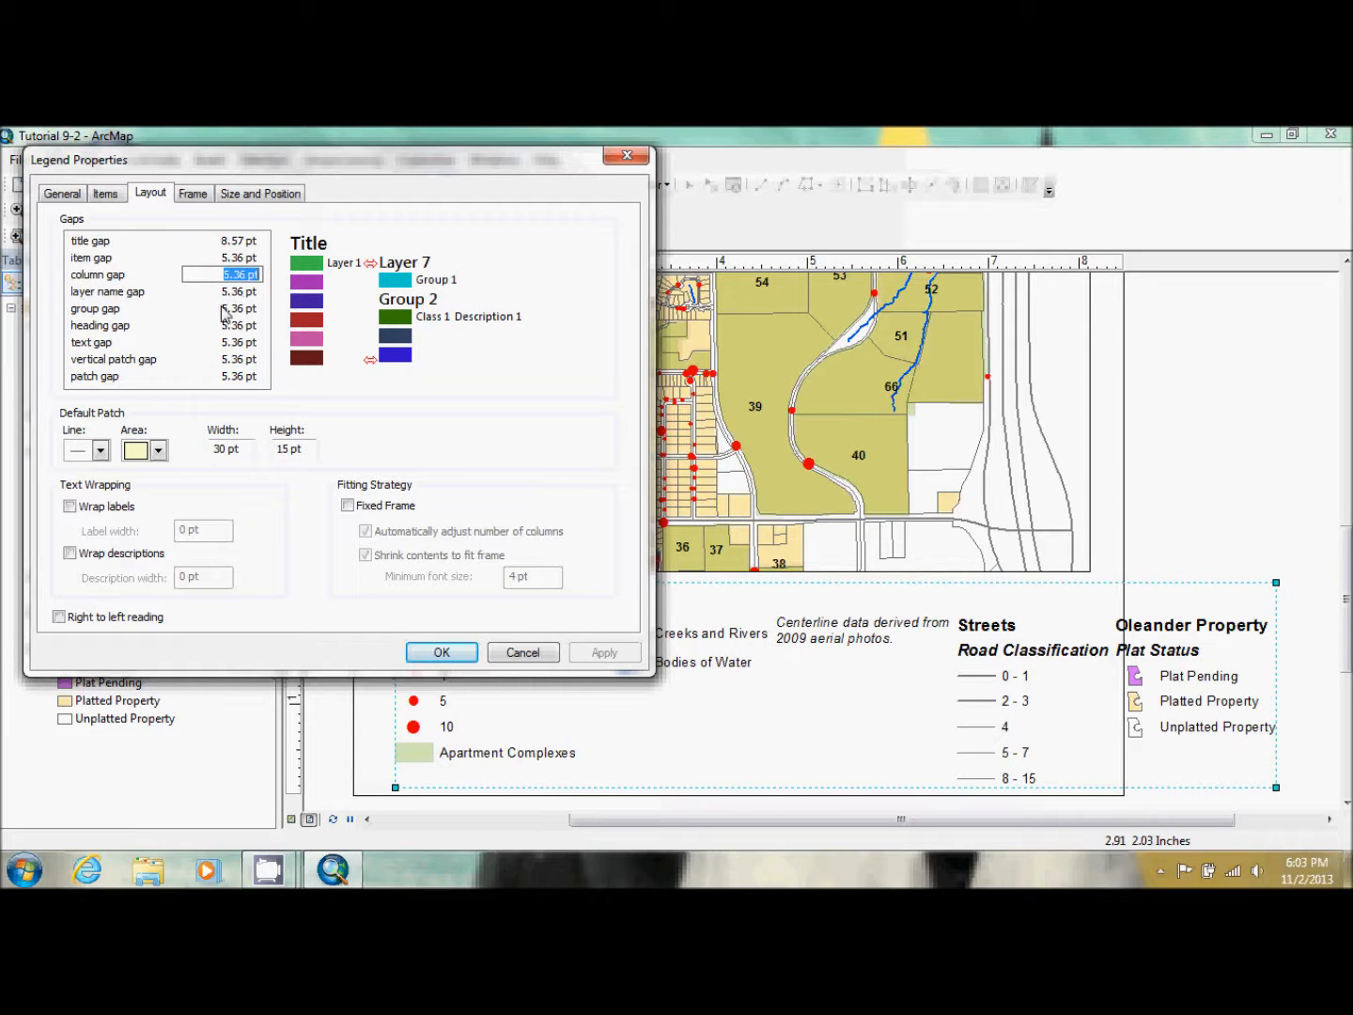
{"action": "type", "text": "14"}
{"action": "key", "text": "Return"}
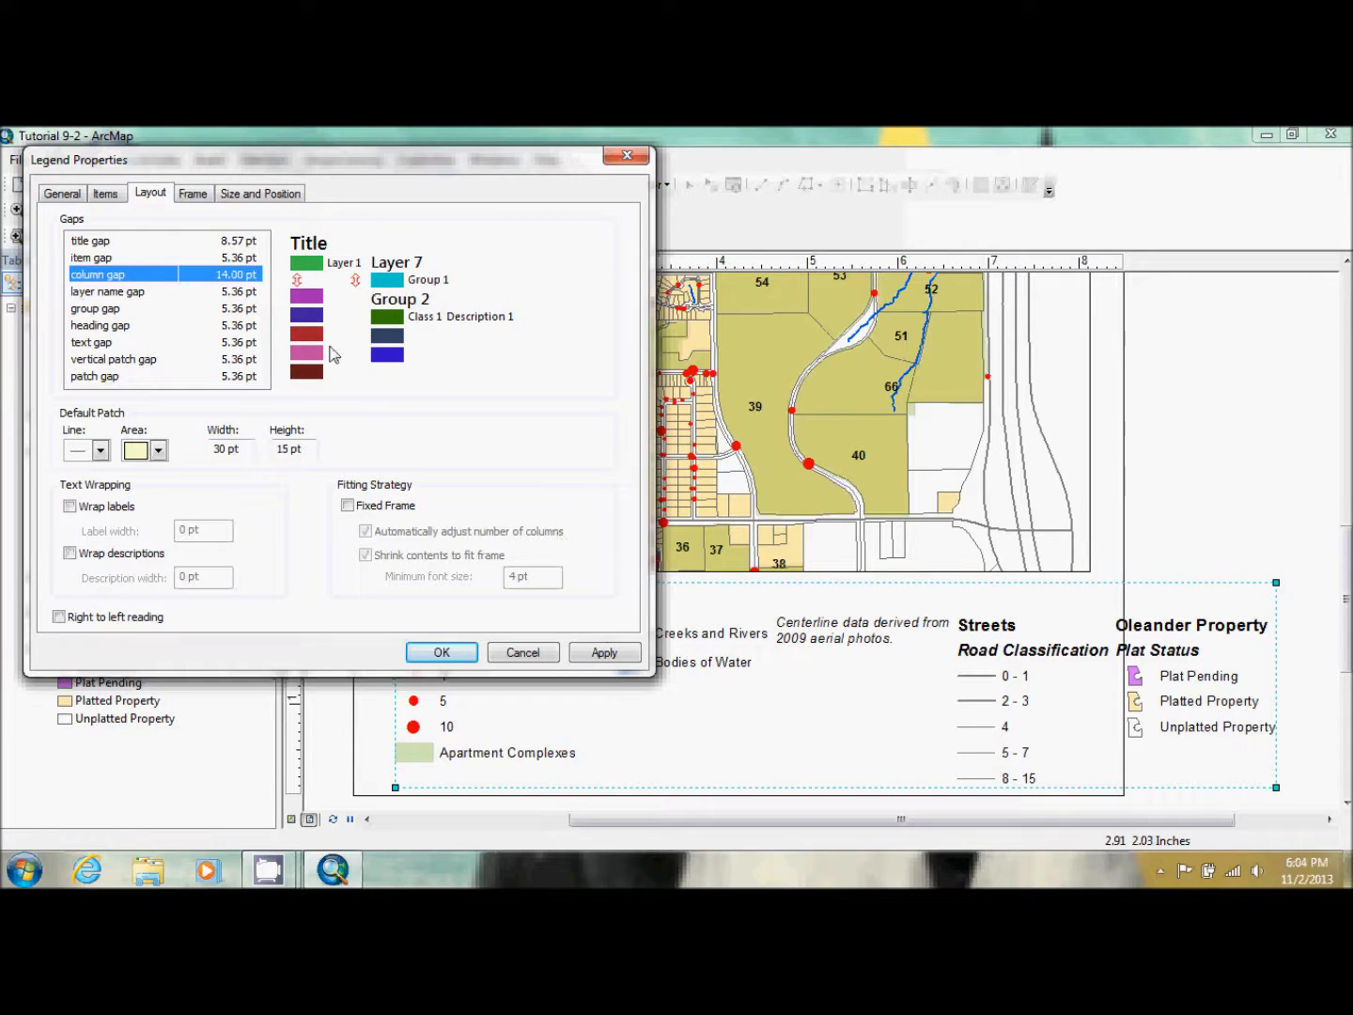
{"action": "left_click", "coordinate": [602, 650]}
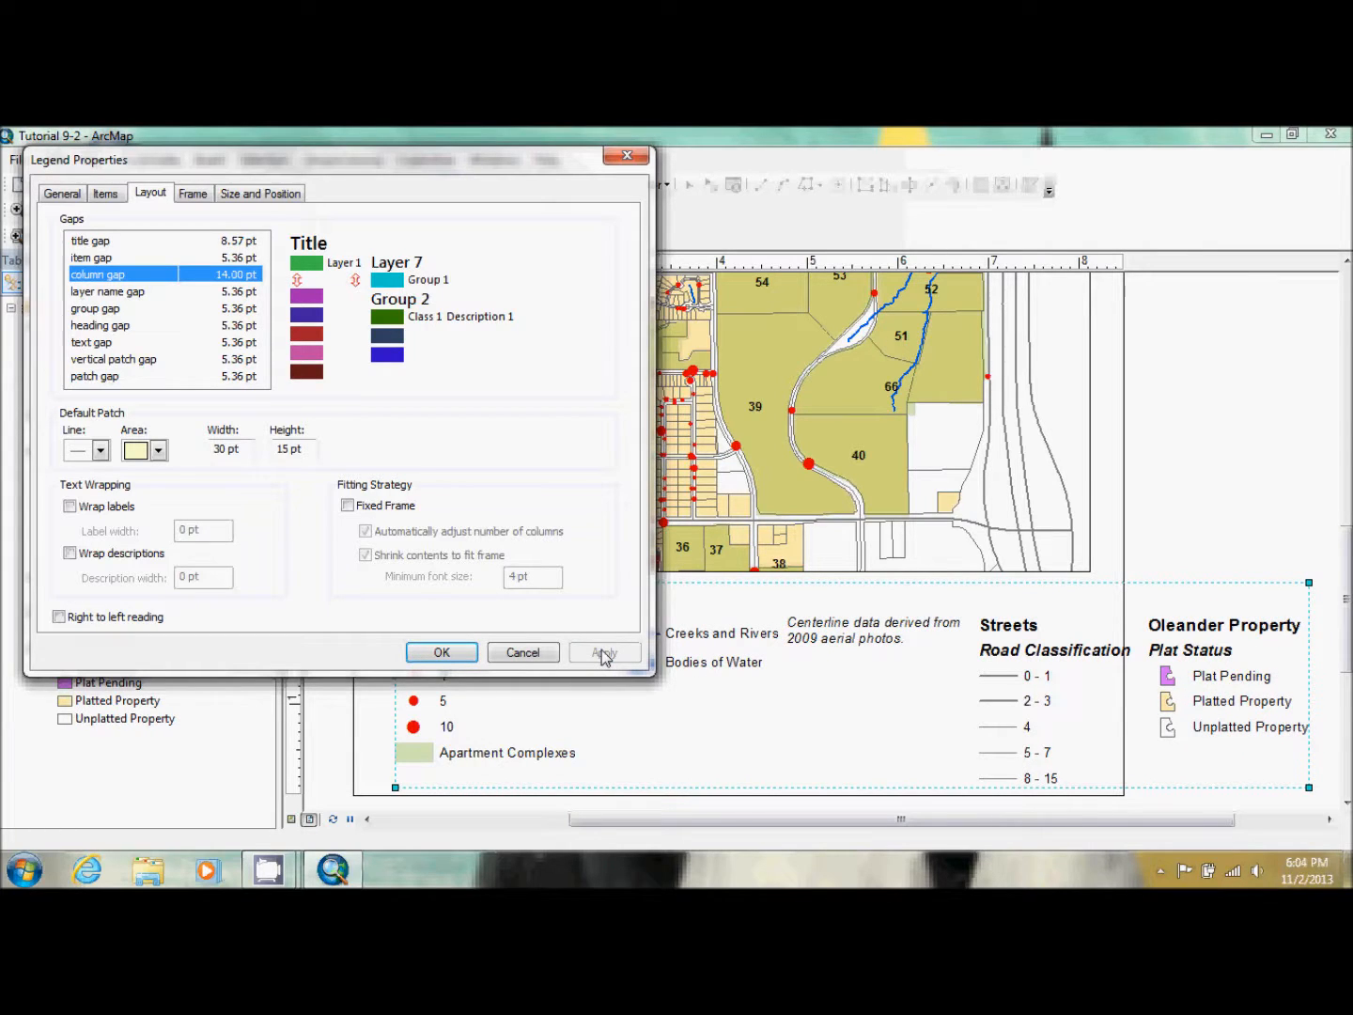
{"action": "left_click", "coordinate": [458, 653]}
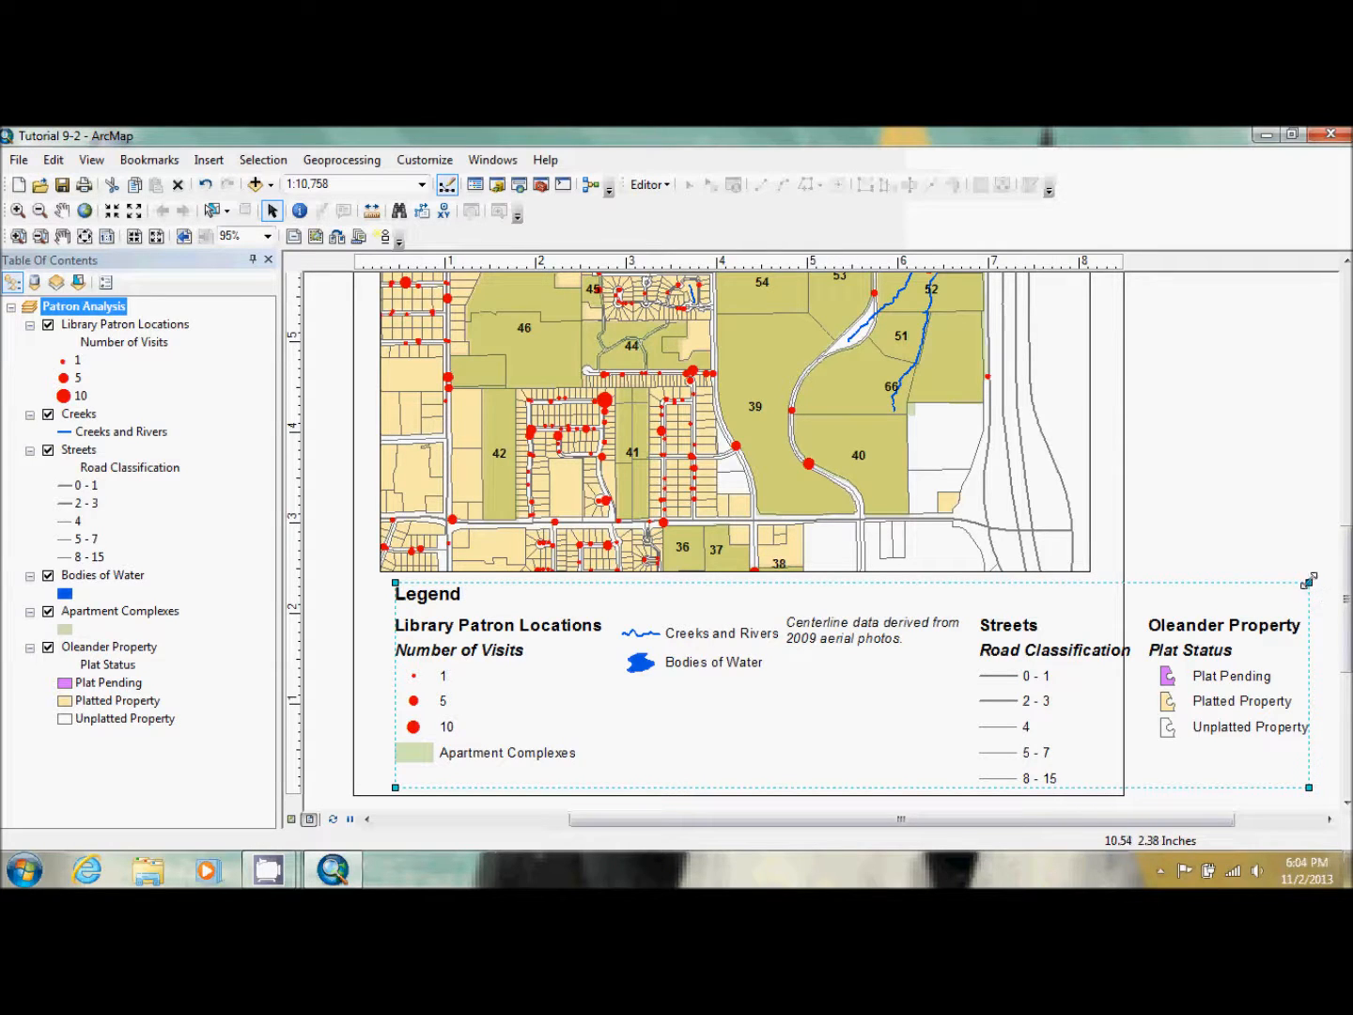
- Shrink the legend to the width of the map frame and position it directly beneath the map, within the page
{"action": "left_click_drag", "start_coordinate": [1267, 601], "coordinate": [1103, 605]}
{"action": "left_click_drag", "start_coordinate": [822, 722], "coordinate": [782, 647]}
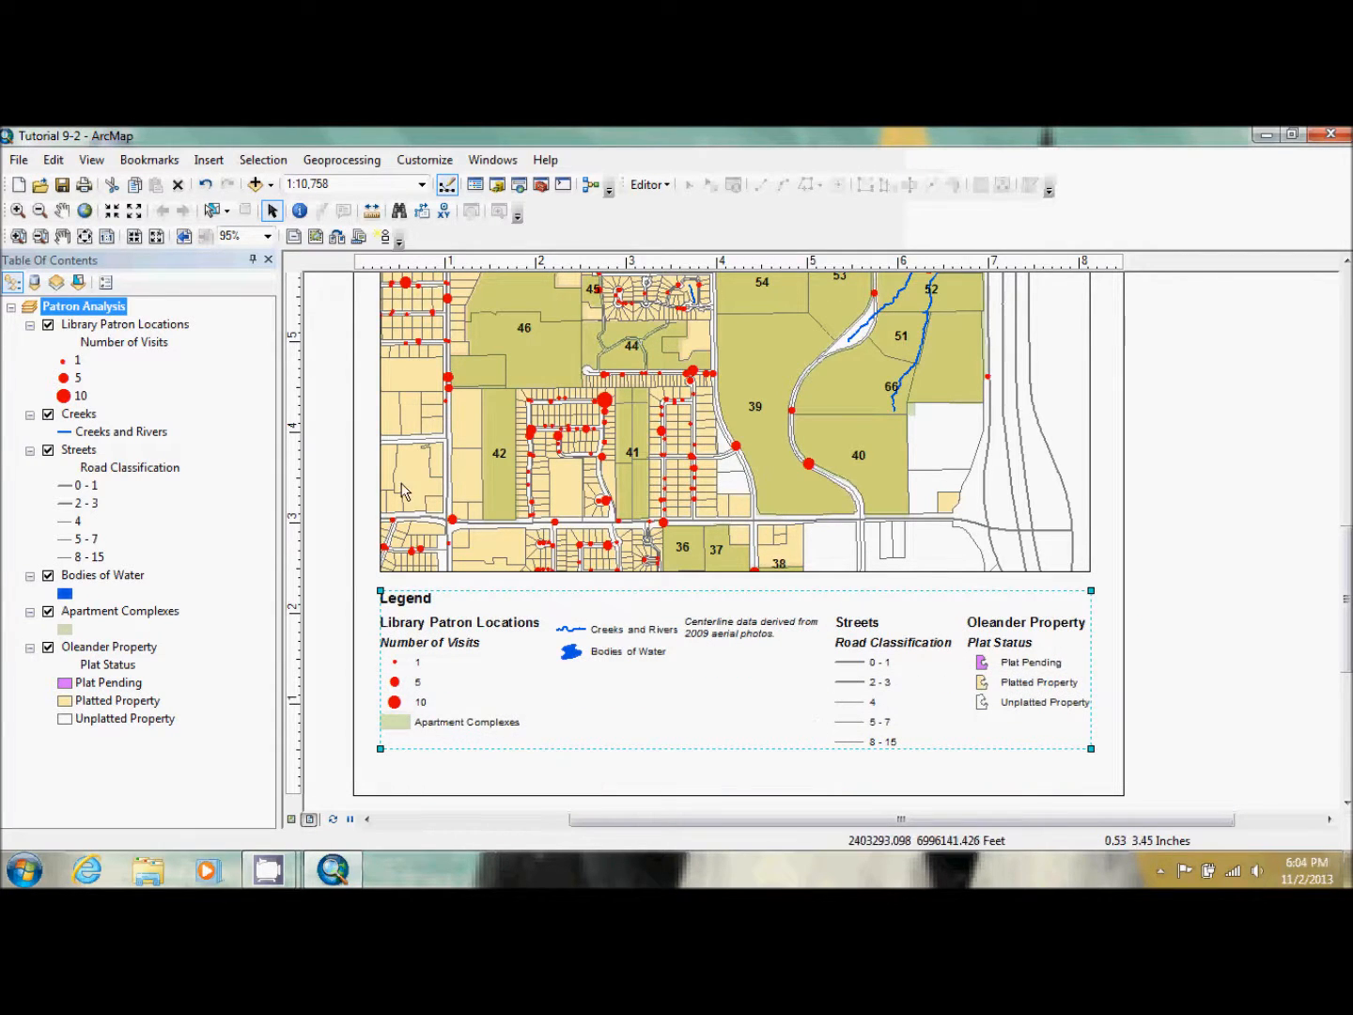
- Check the resized legend's gap spacing and default patch dimensions, as well as its title, item list and map connection settings
{"action": "right_click", "coordinate": [532, 606]}
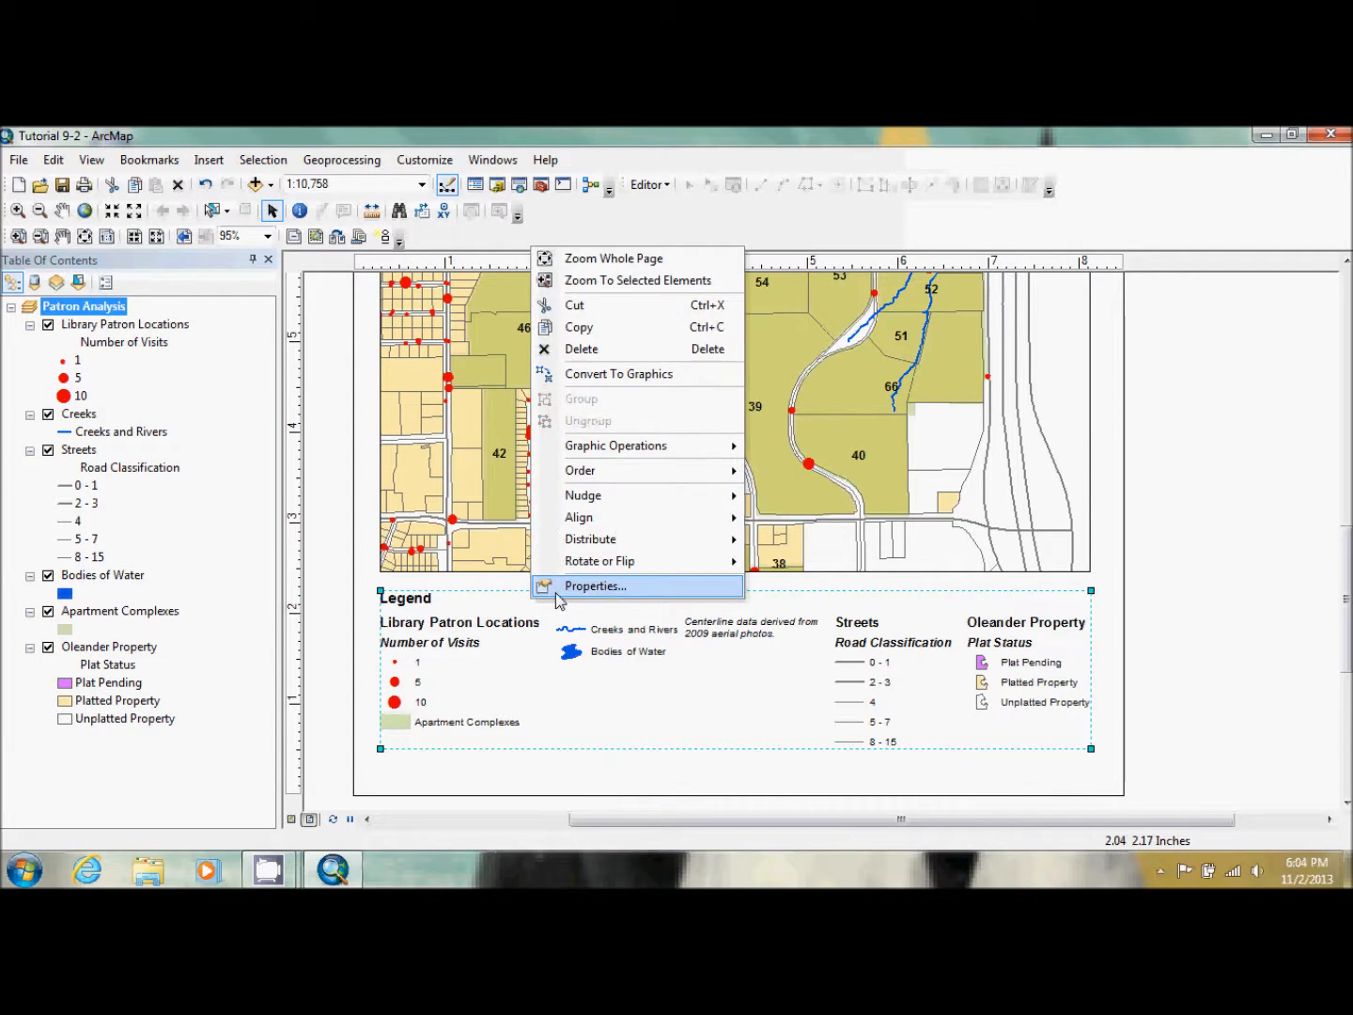
{"action": "left_click", "coordinate": [557, 587]}
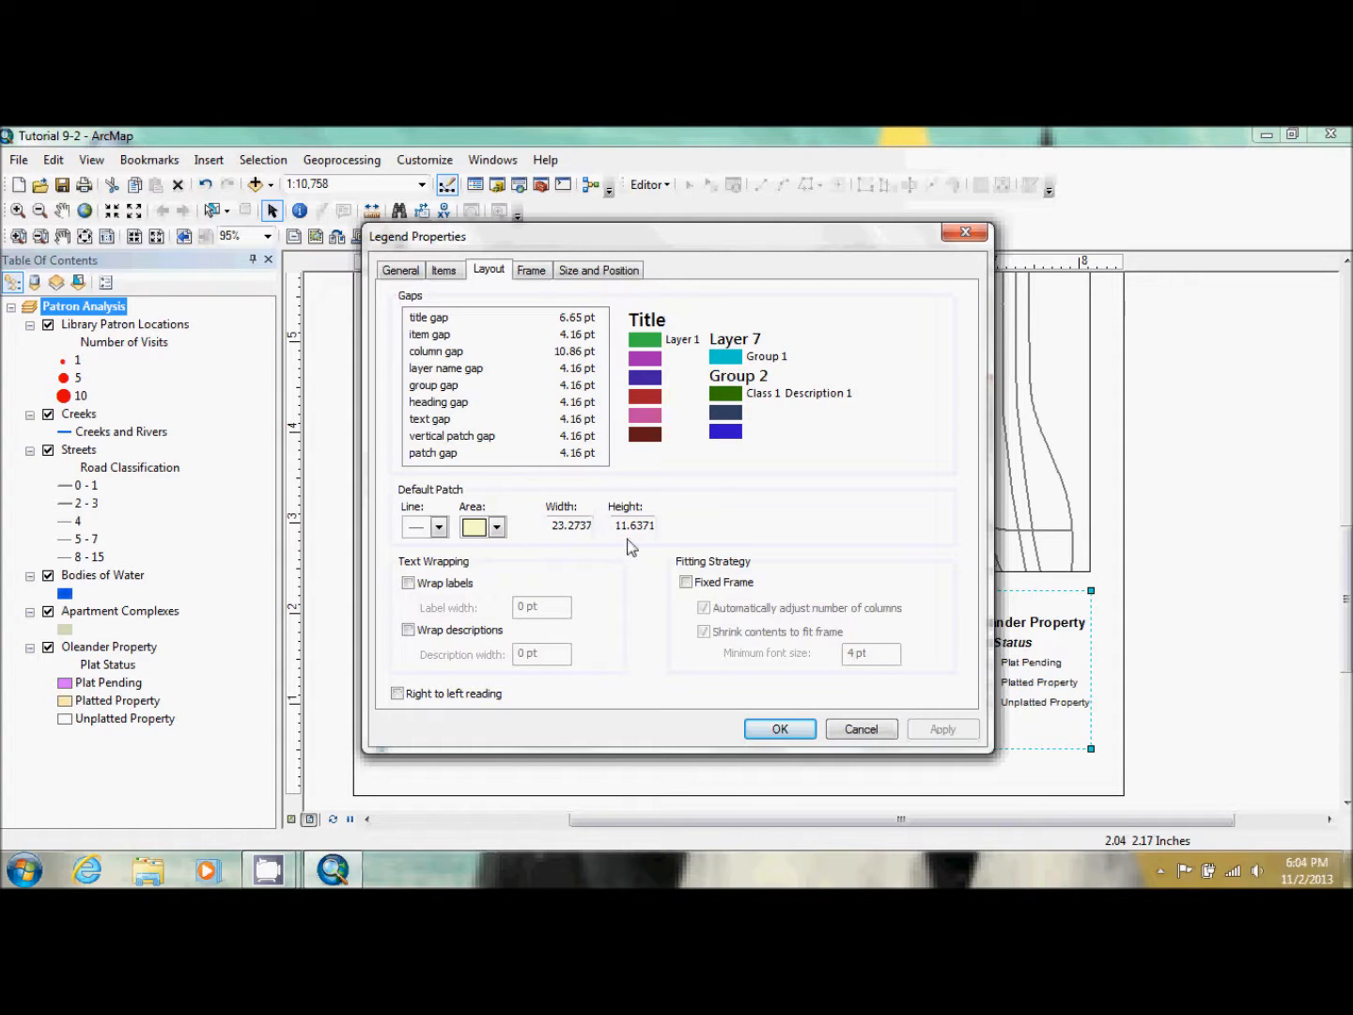
{"action": "left_click", "coordinate": [780, 730]}
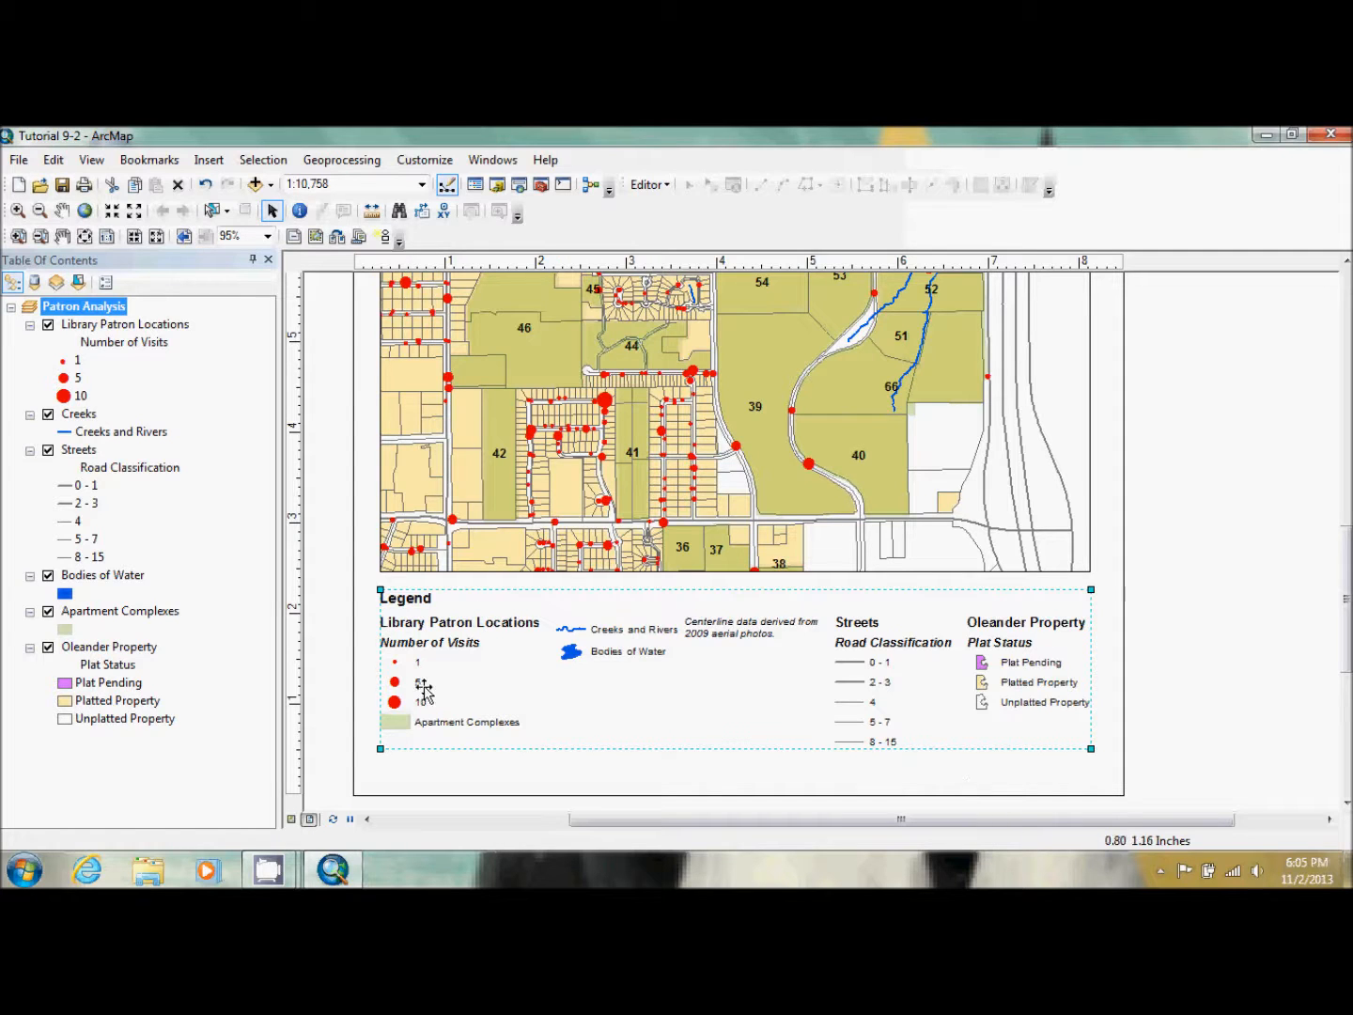
{"action": "double_click", "coordinate": [535, 697]}
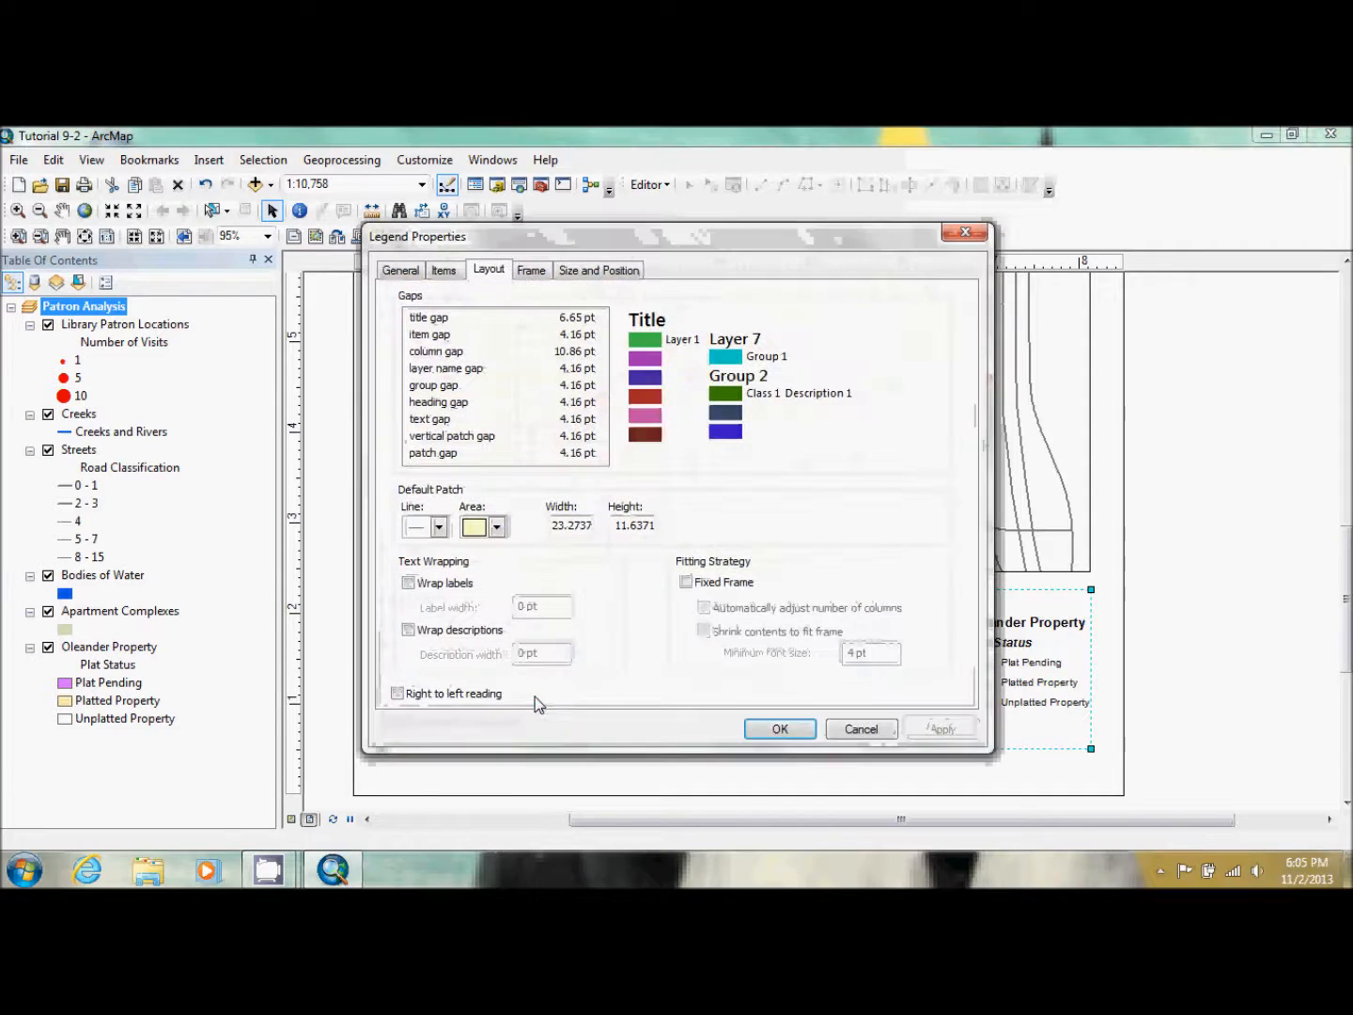
{"action": "left_click", "coordinate": [420, 274]}
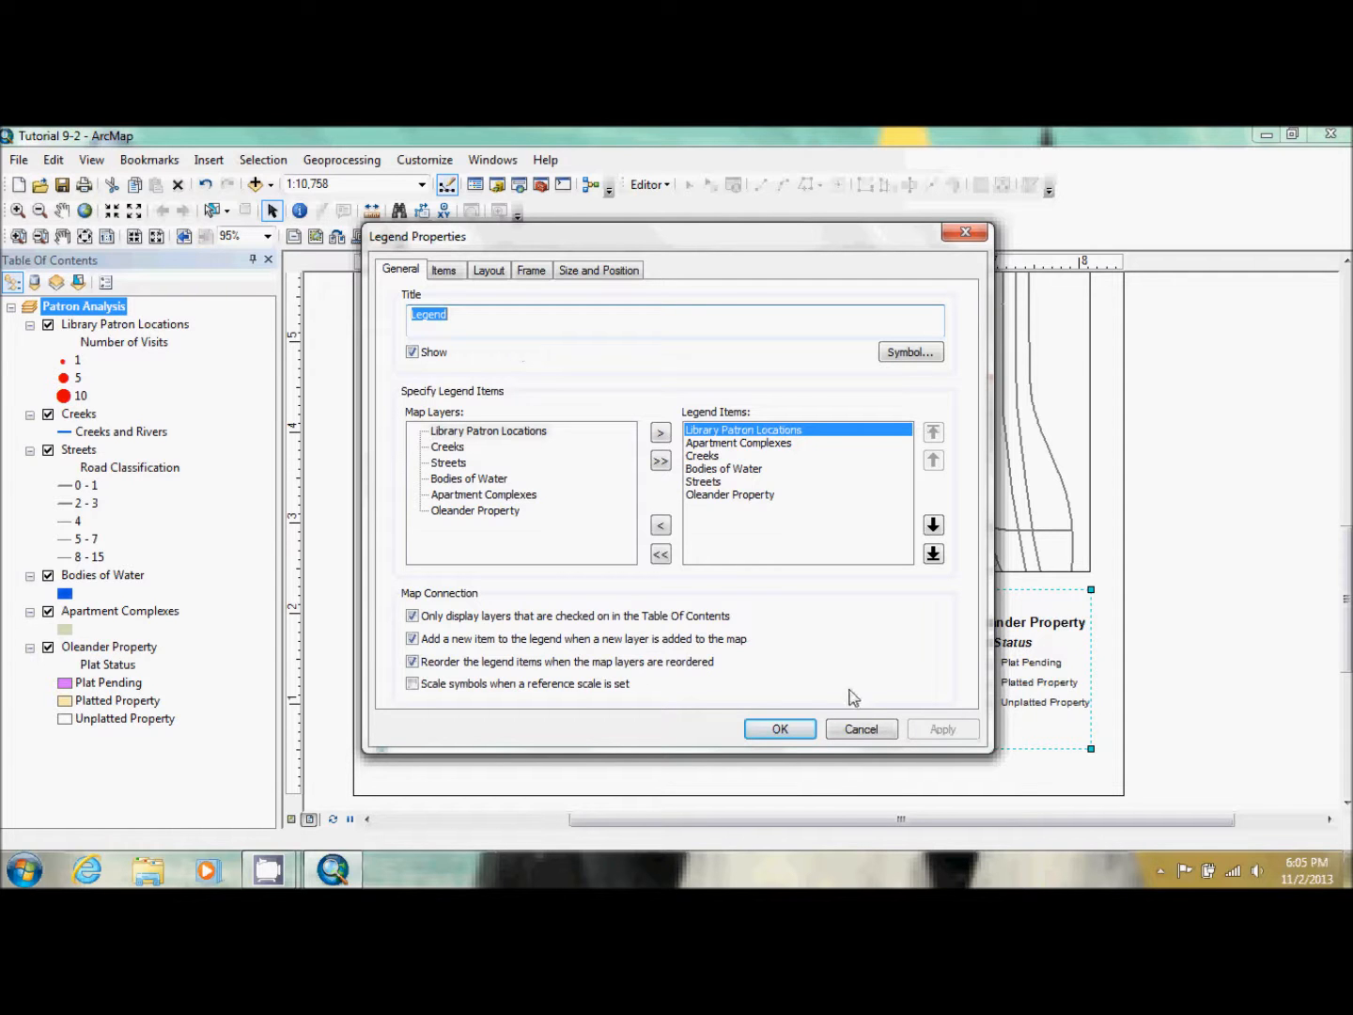
{"action": "left_click", "coordinate": [858, 732]}
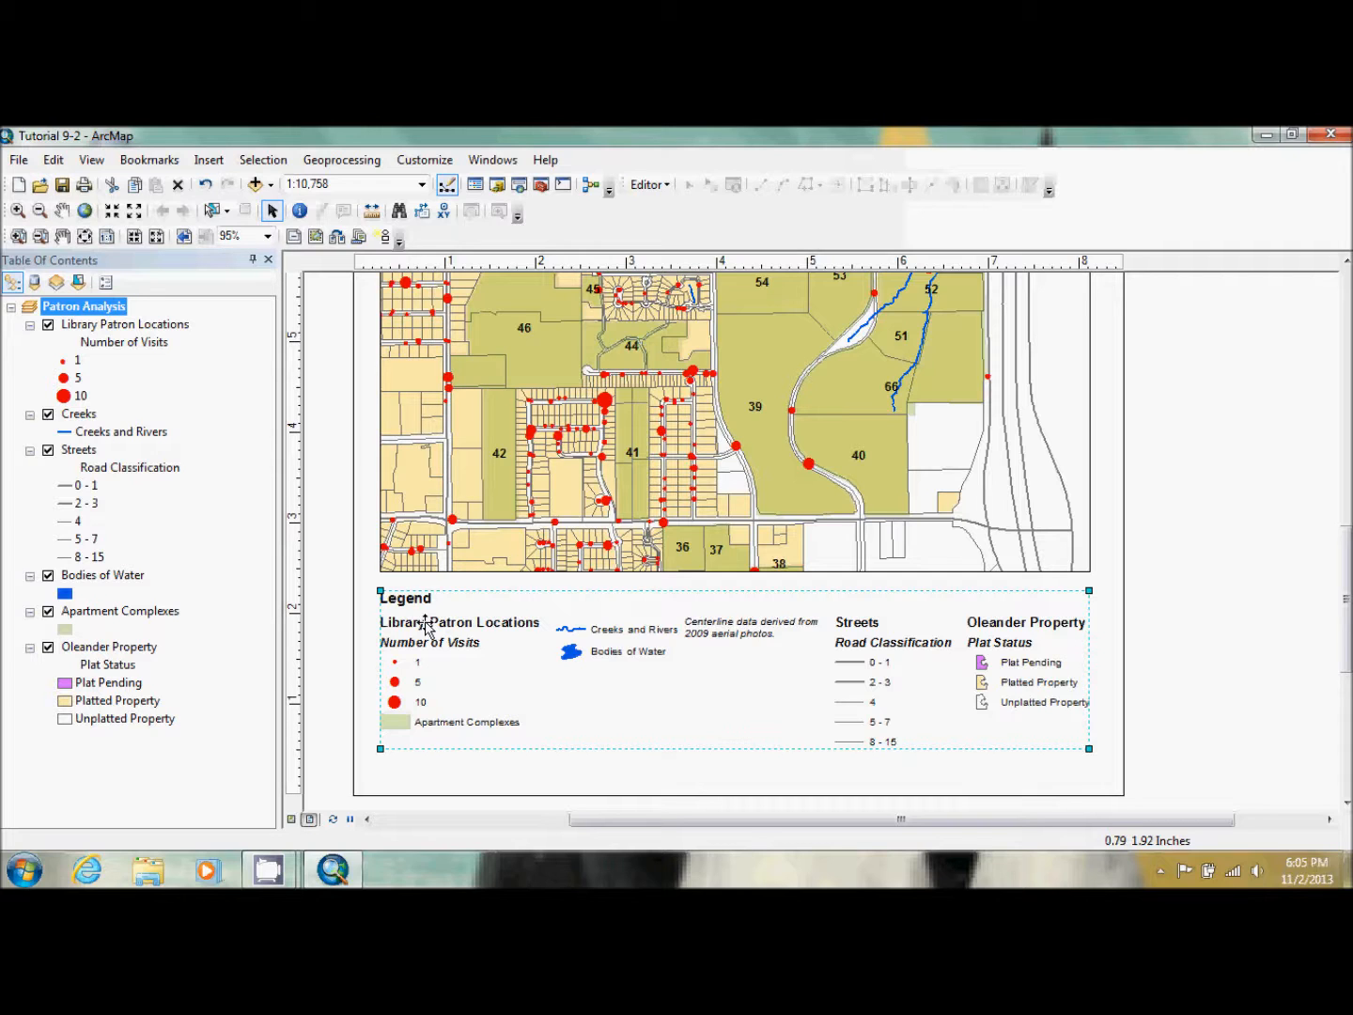
- Remove the title text "Legend" from the legend and accept the change
{"action": "double_click", "coordinate": [425, 624]}
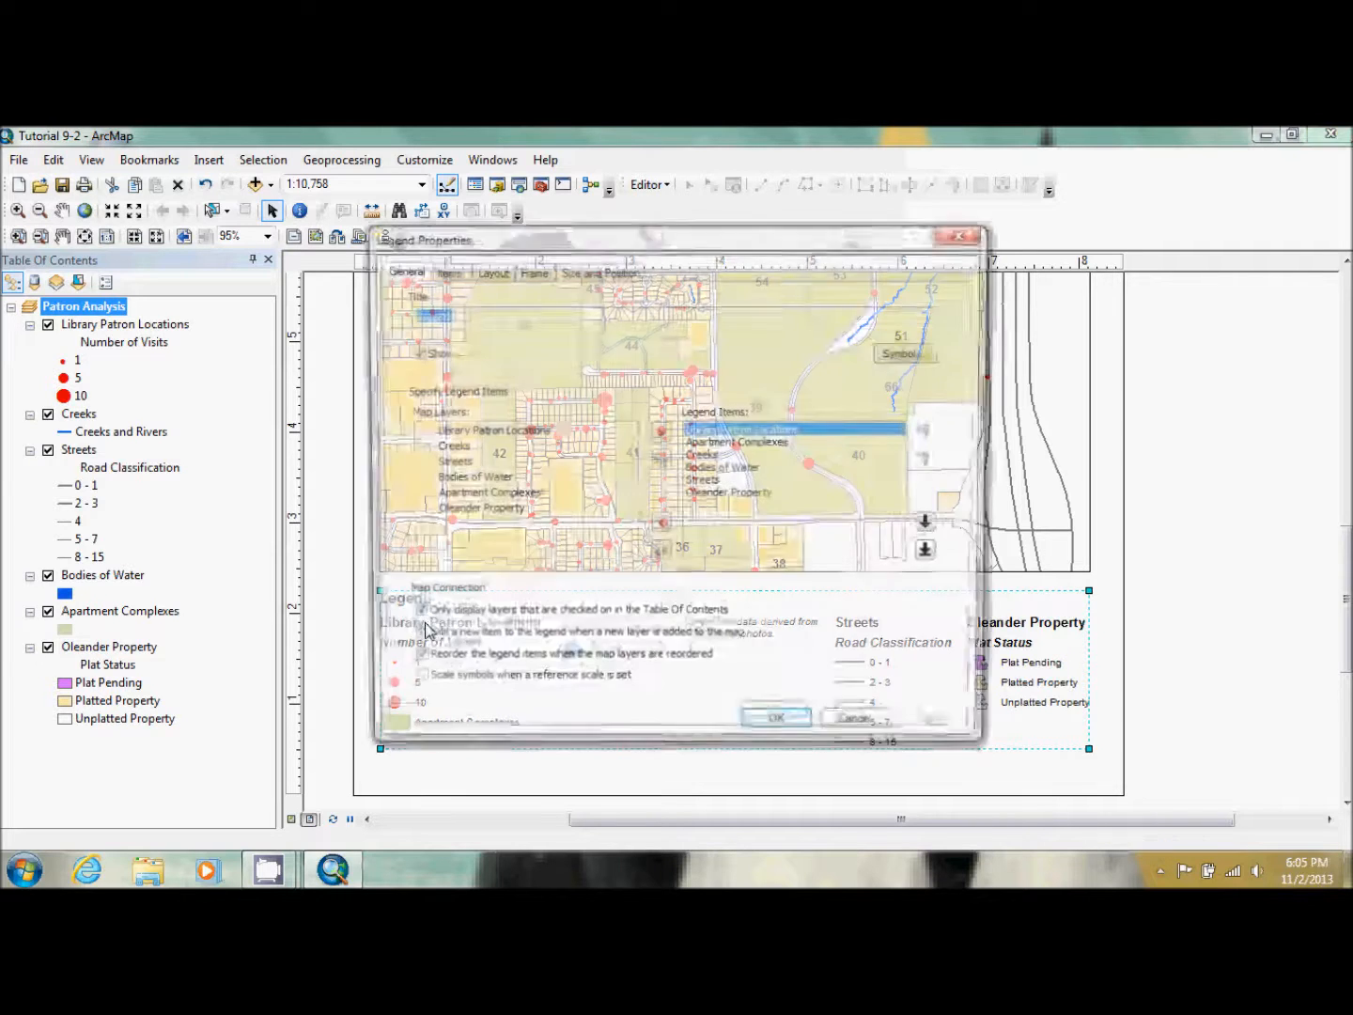
{"action": "key", "text": "BackSpace"}
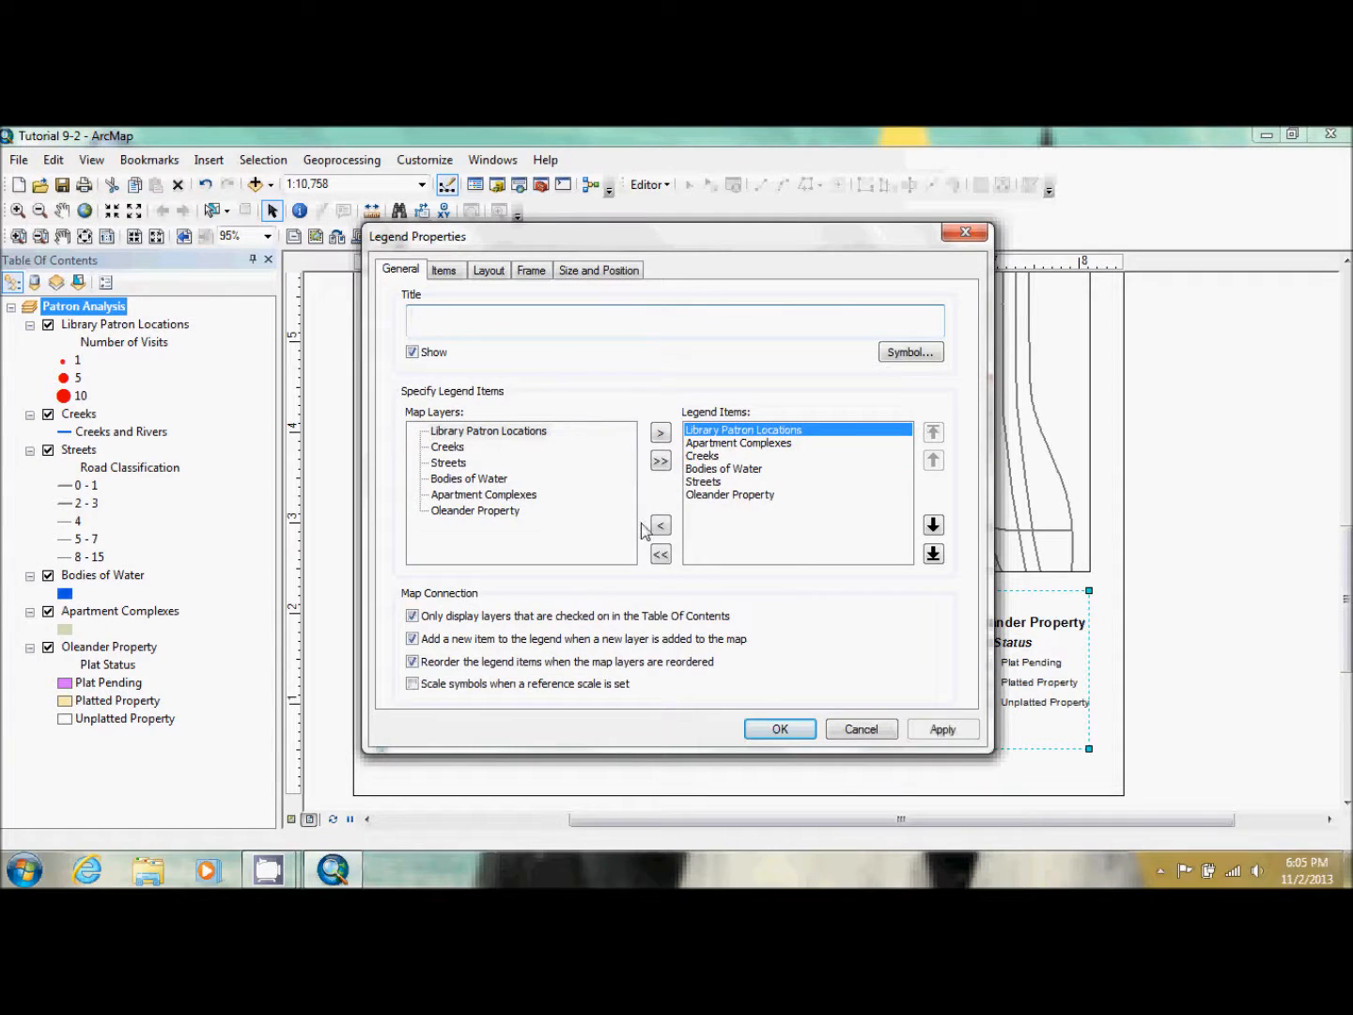
{"action": "left_click", "coordinate": [776, 727]}
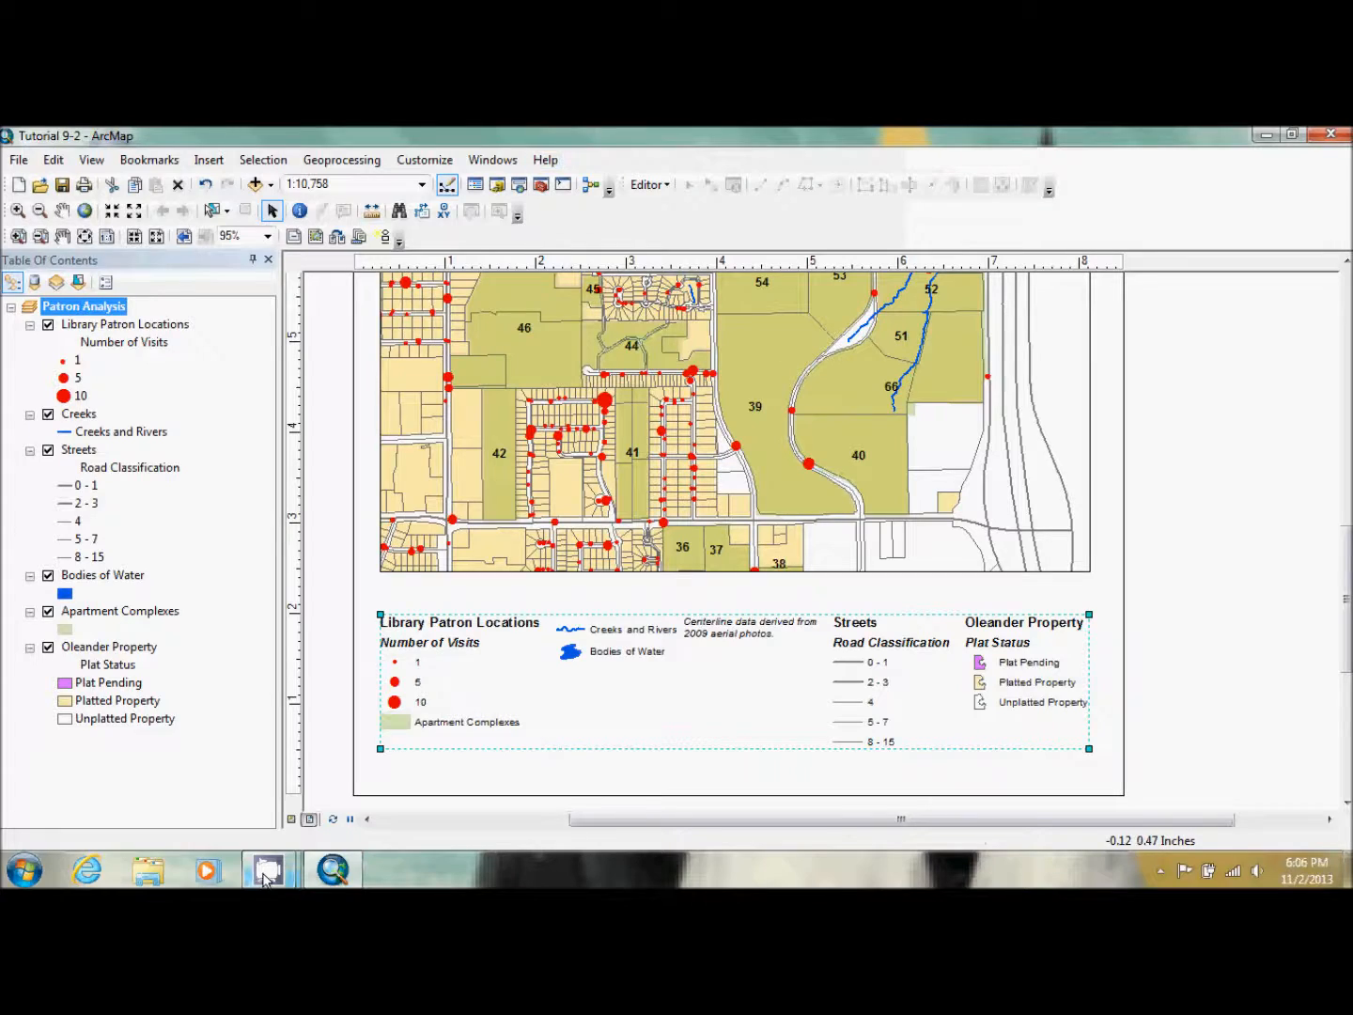
{"action": "left_click", "coordinate": [183, 748]}
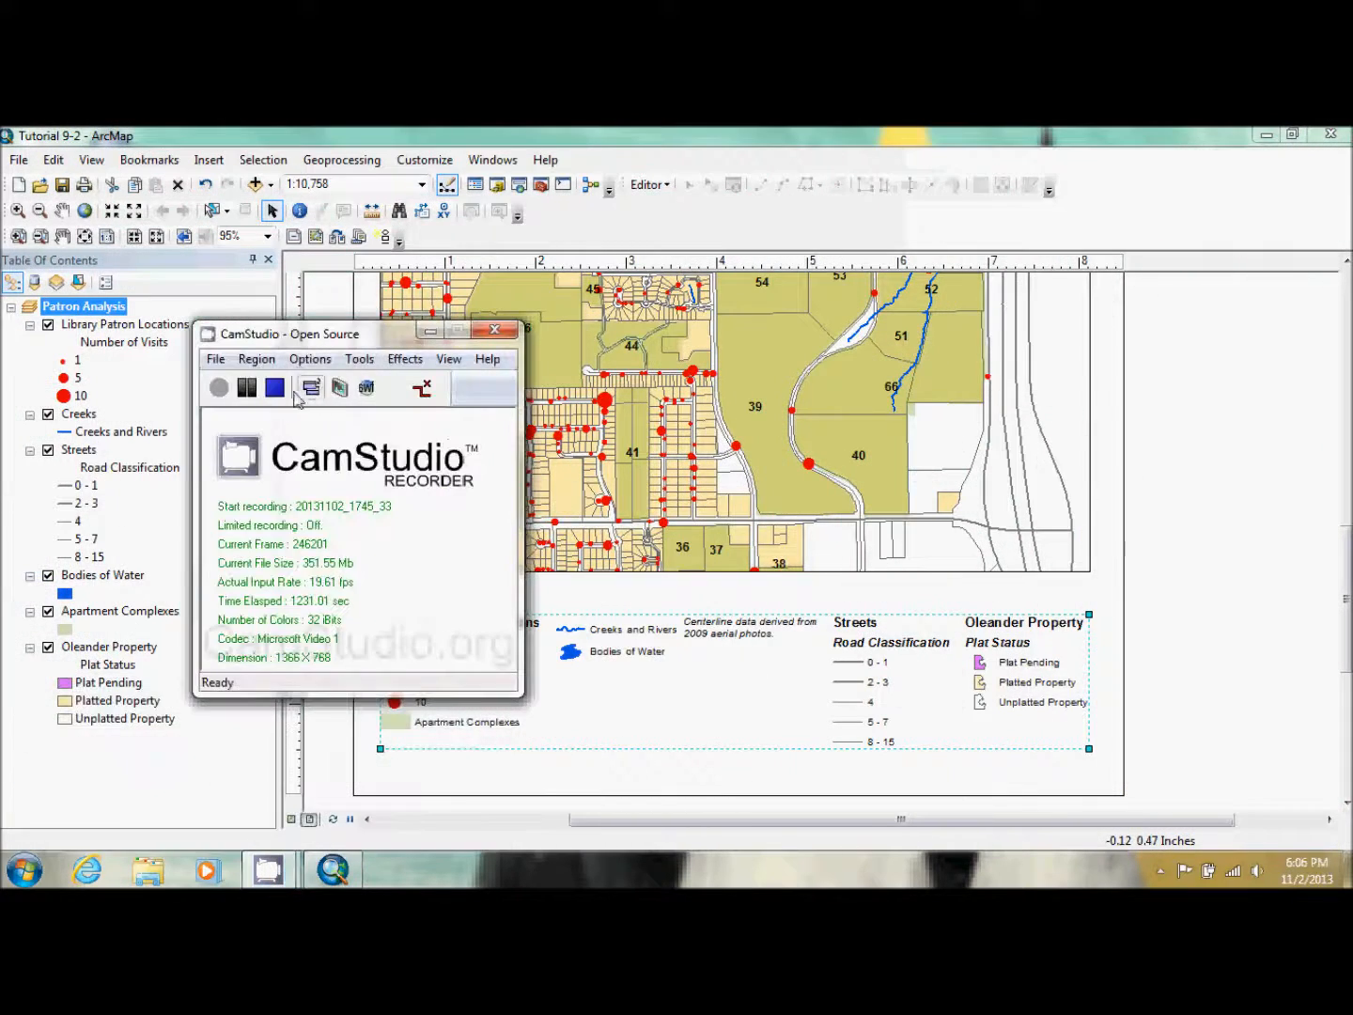